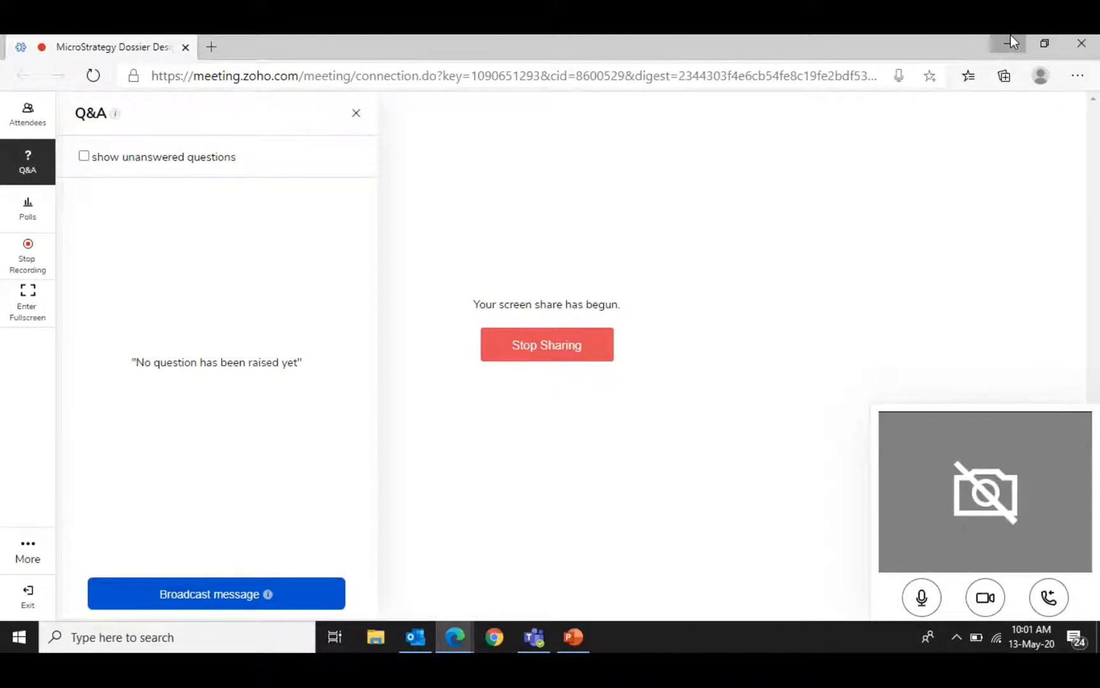
Switch to MicroStrategy Desktop and create a new dossier, with its window maximized.
{"action": "left_click", "coordinate": [1012, 37]}
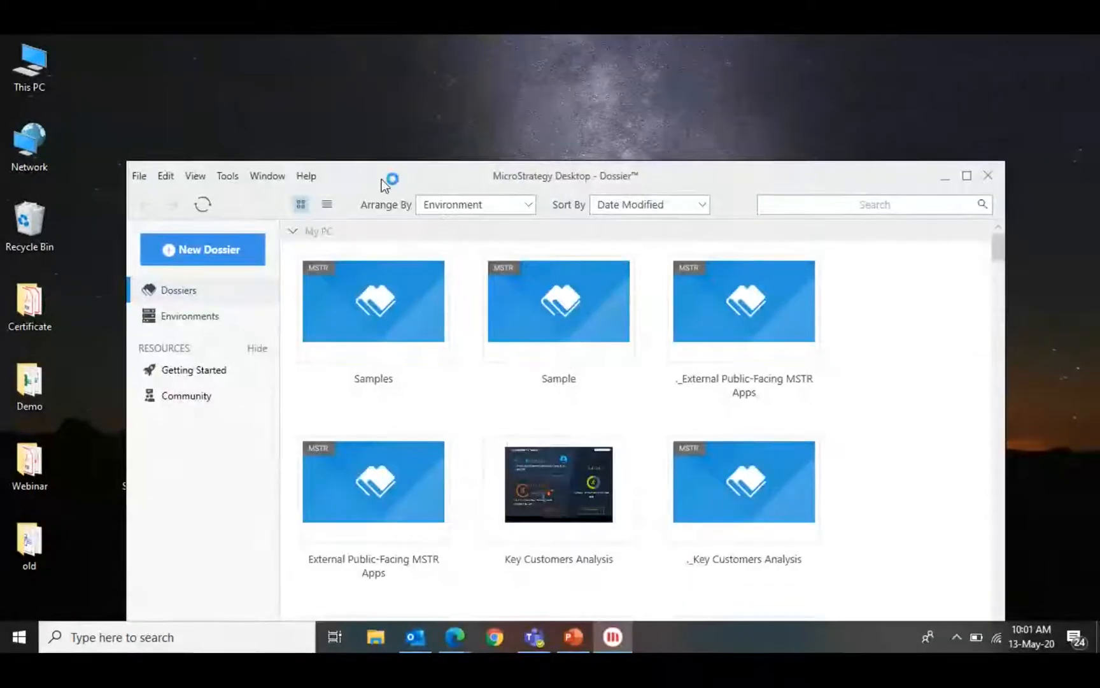
{"action": "double_click", "coordinate": [393, 177]}
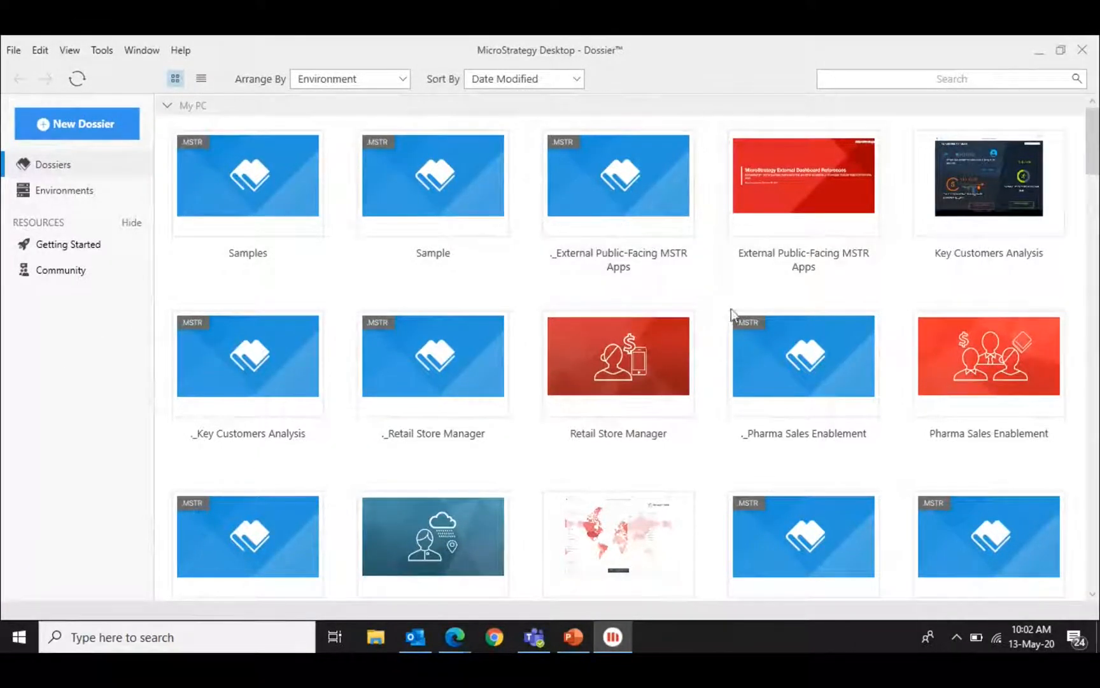
{"action": "left_click", "coordinate": [106, 124]}
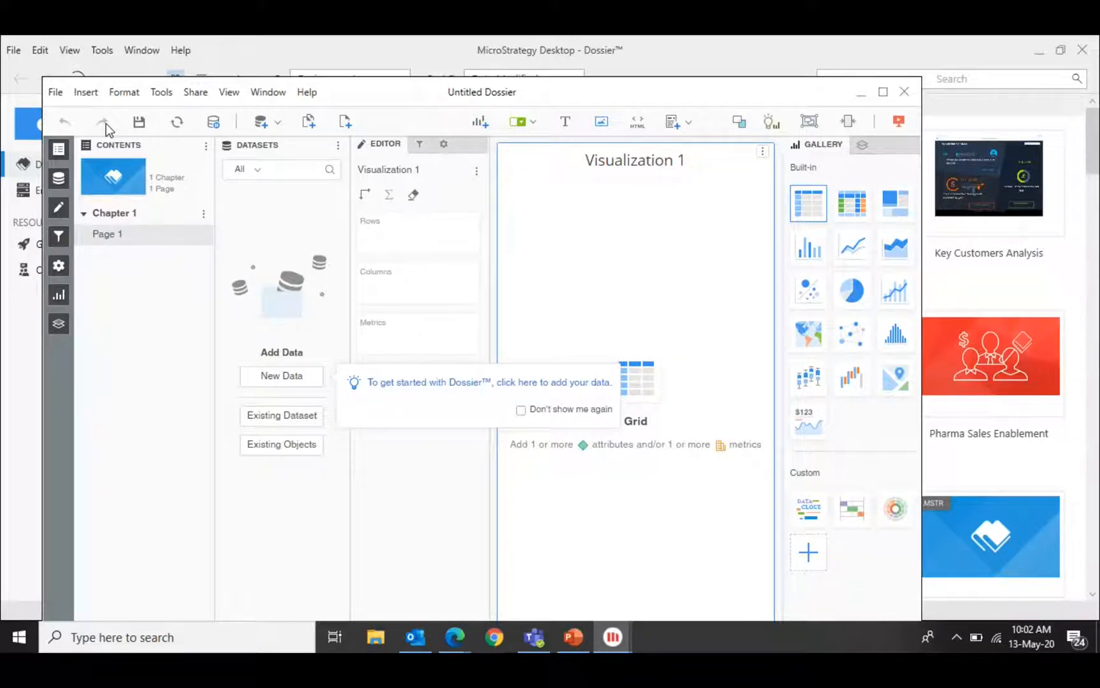
{"action": "double_click", "coordinate": [571, 100]}
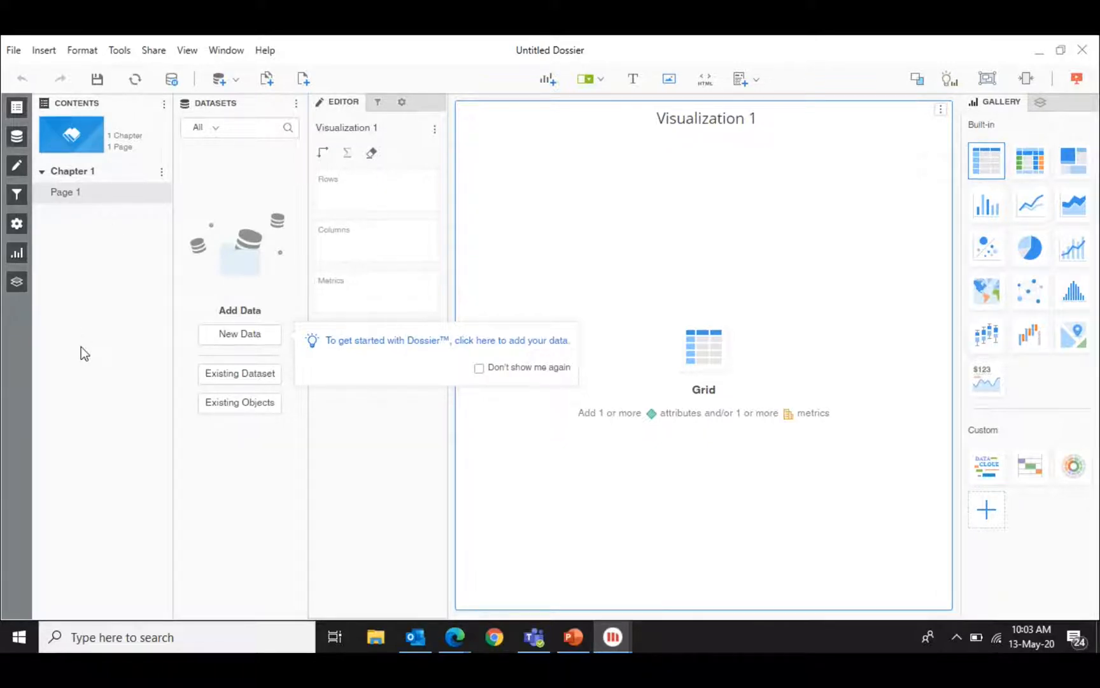
Open the data sources for adding new data and look through the available connectors.
{"action": "left_click", "coordinate": [242, 344]}
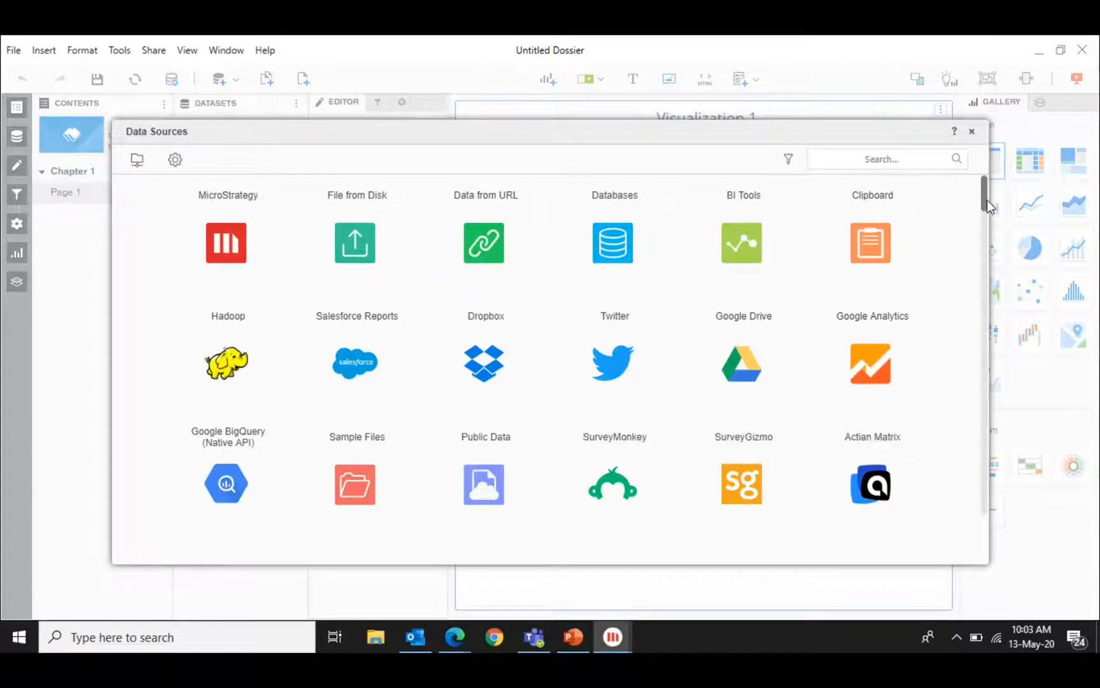
{"action": "scroll", "coordinate": [987, 207], "scroll_direction": "down", "scroll_amount": 5}
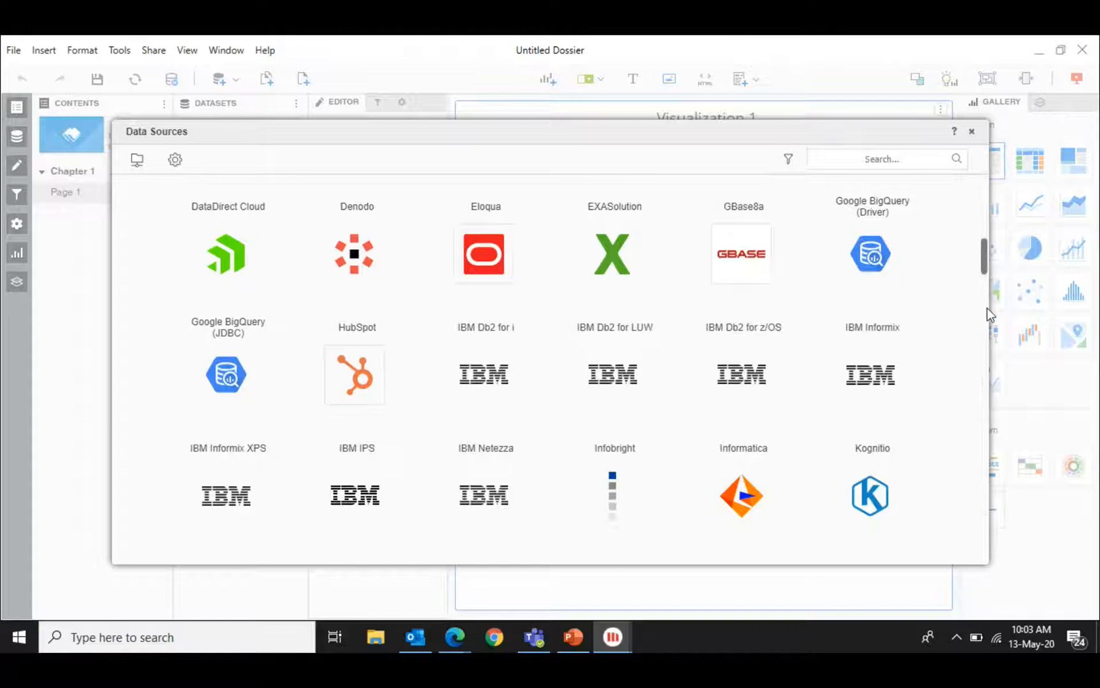
{"action": "scroll", "coordinate": [987, 308], "scroll_direction": "down", "scroll_amount": 5}
{"action": "scroll", "coordinate": [987, 310], "scroll_direction": "down", "scroll_amount": 2}
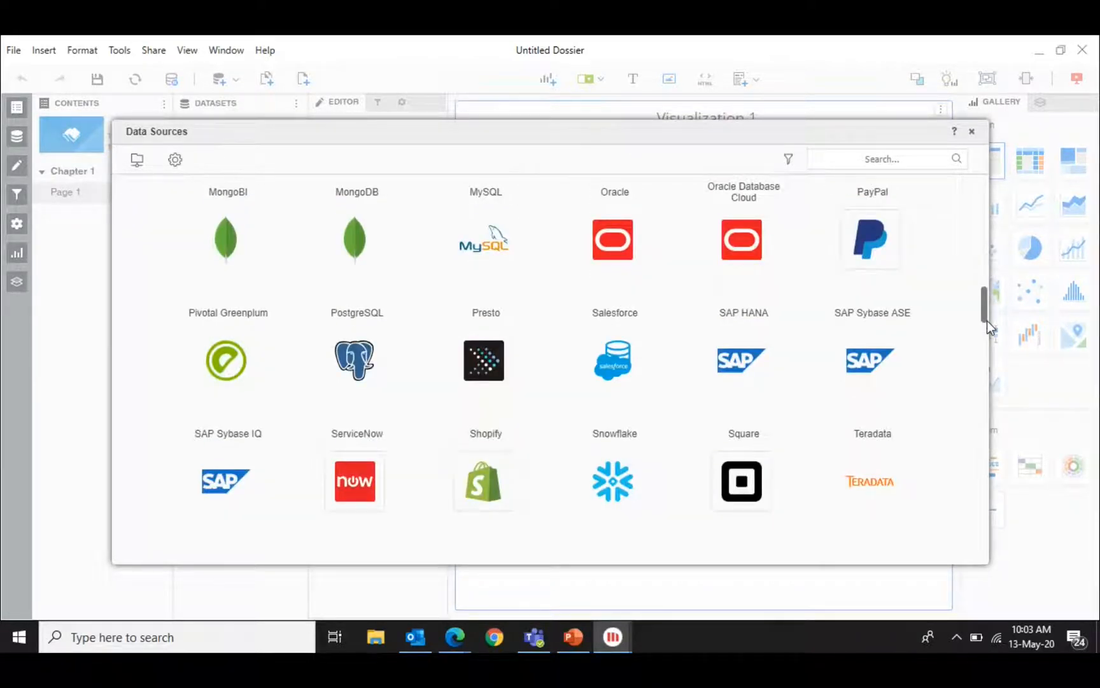
{"action": "left_click_drag", "start_coordinate": [987, 321], "coordinate": [987, 375]}
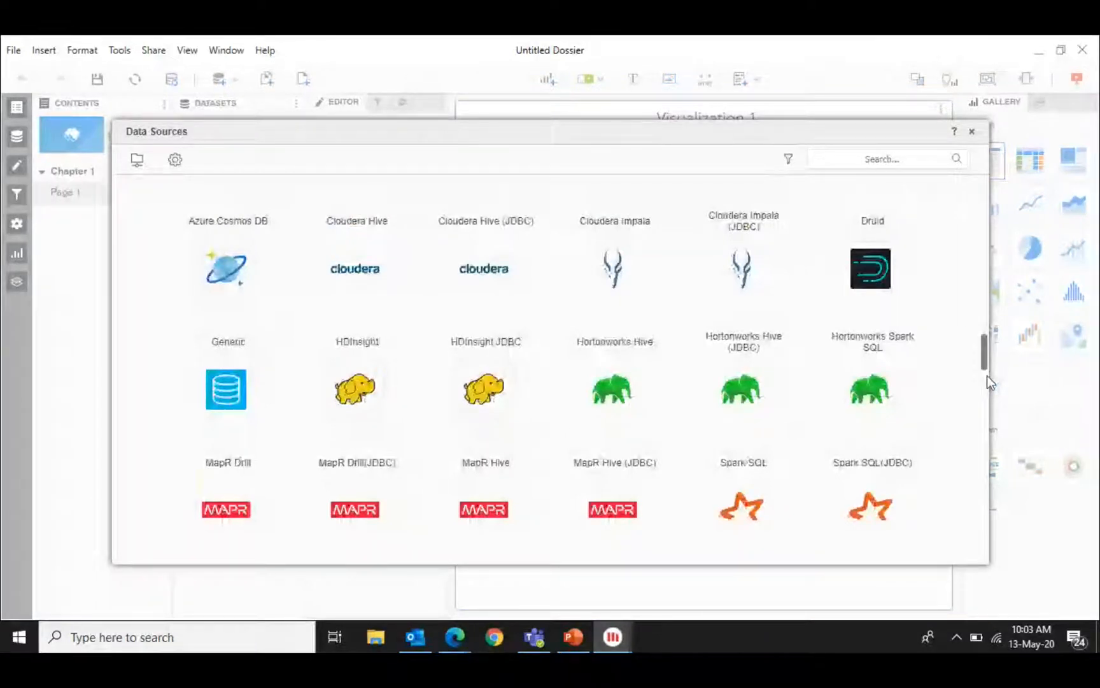
{"action": "left_click_drag", "start_coordinate": [988, 376], "coordinate": [984, 431]}
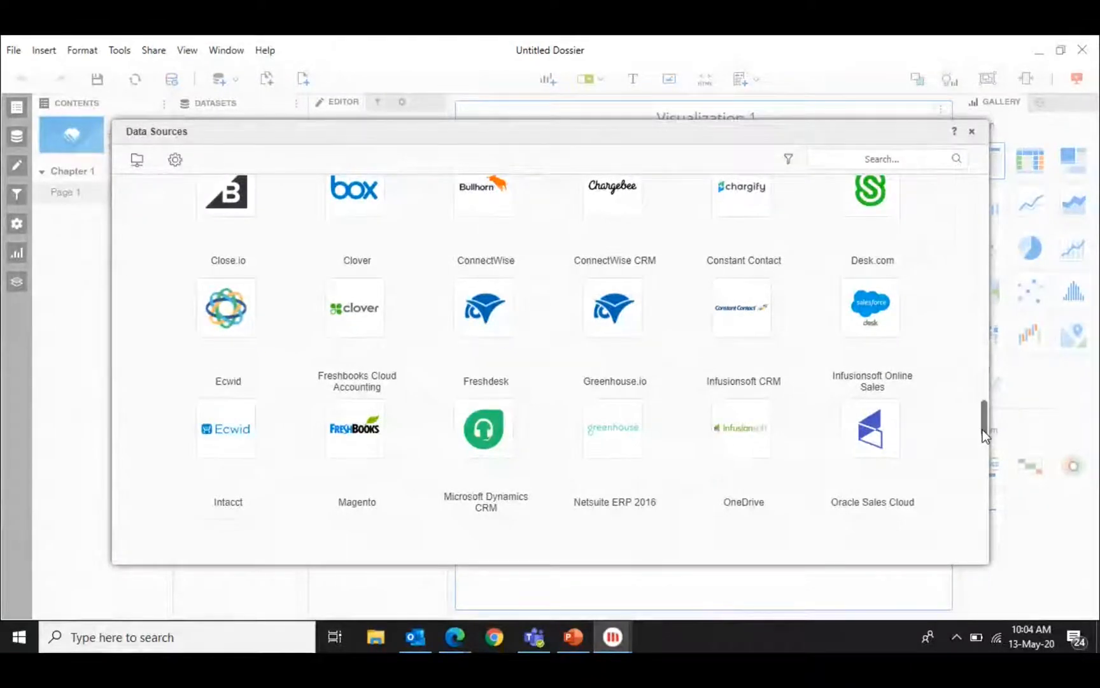
{"action": "left_click_drag", "start_coordinate": [983, 424], "coordinate": [971, 360]}
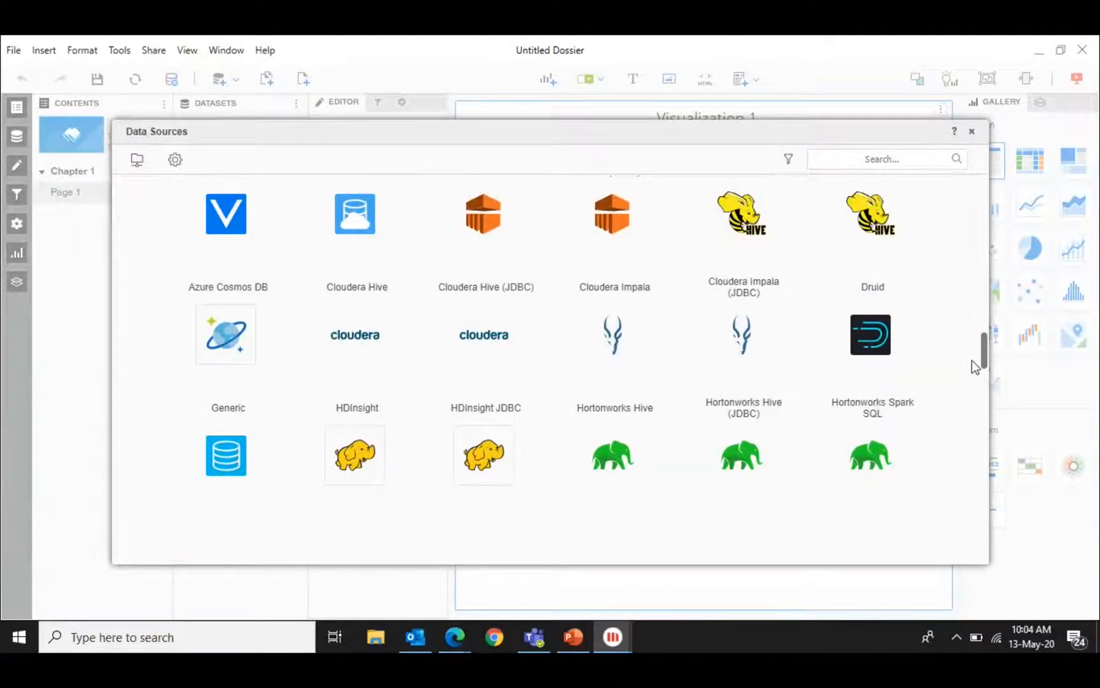
{"action": "left_click_drag", "start_coordinate": [972, 360], "coordinate": [972, 353]}
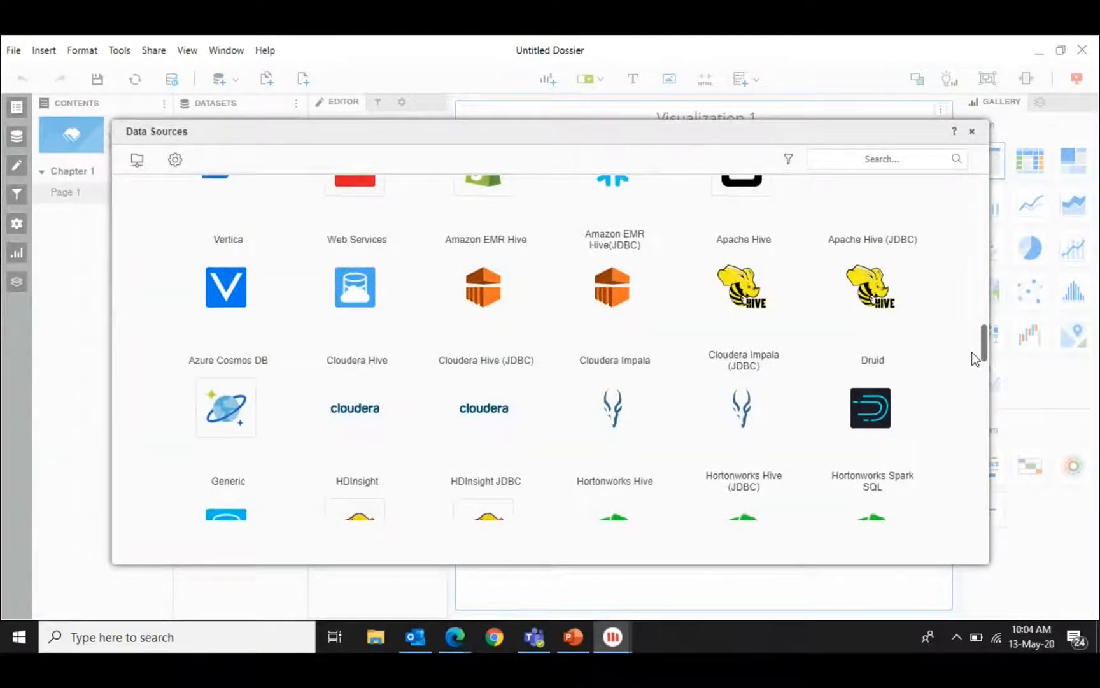
{"action": "left_click_drag", "start_coordinate": [972, 353], "coordinate": [954, 191]}
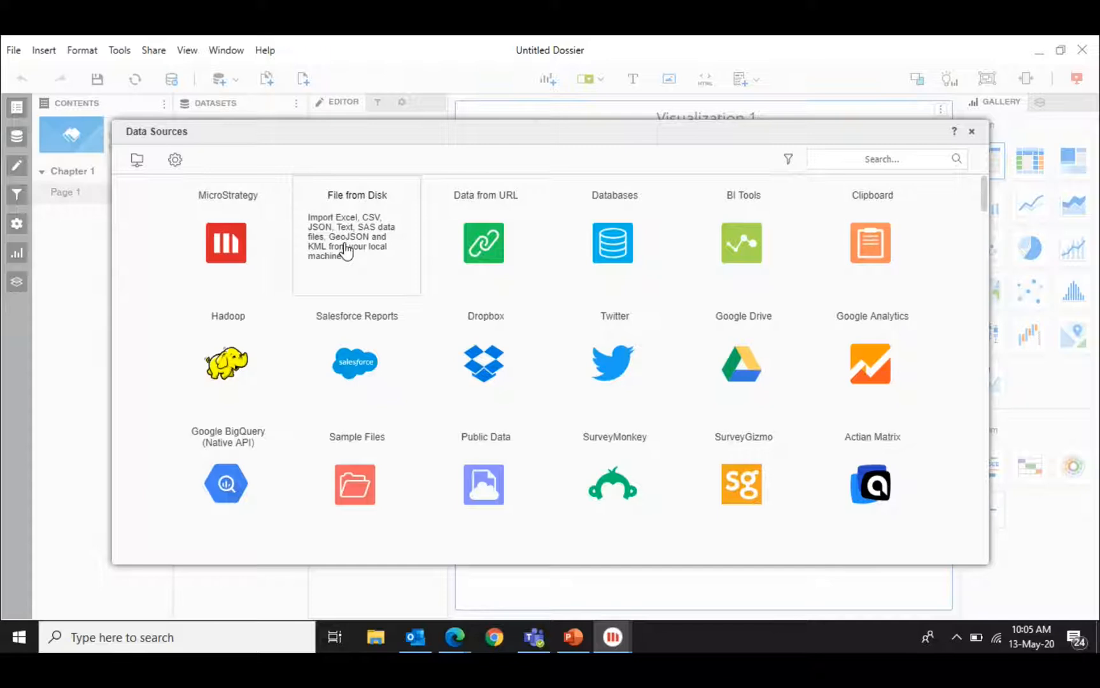
Load Sample - Superstore.xls from disk into data preparation with the Orders, Returns and People worksheets.
{"action": "left_click", "coordinate": [346, 250]}
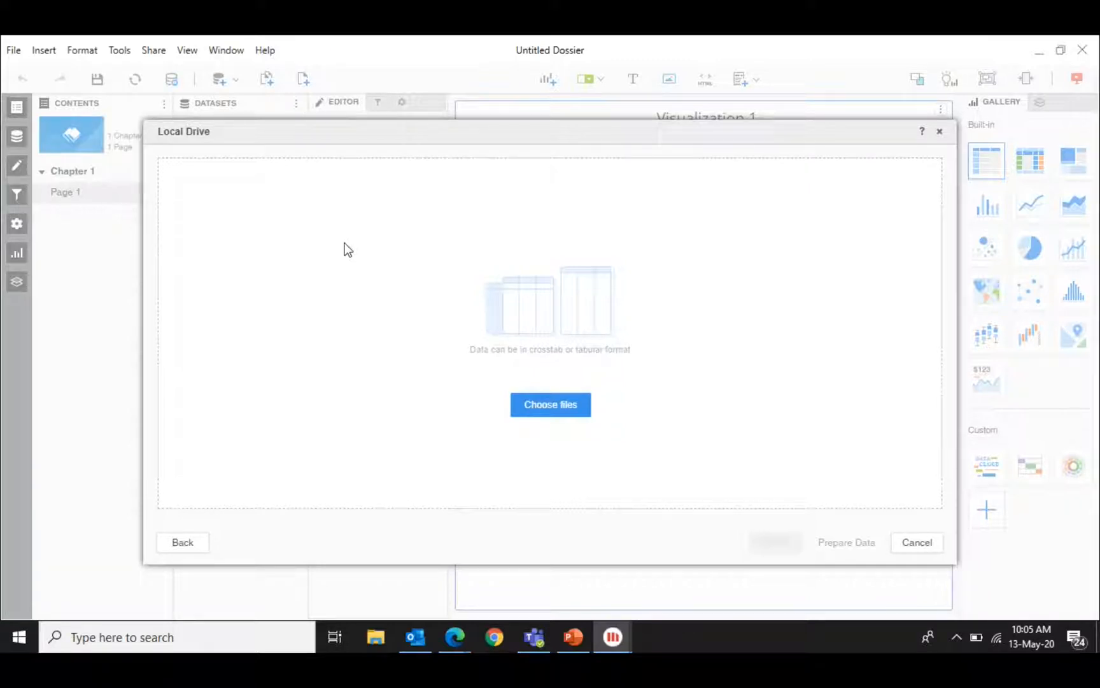
{"action": "left_click", "coordinate": [545, 407]}
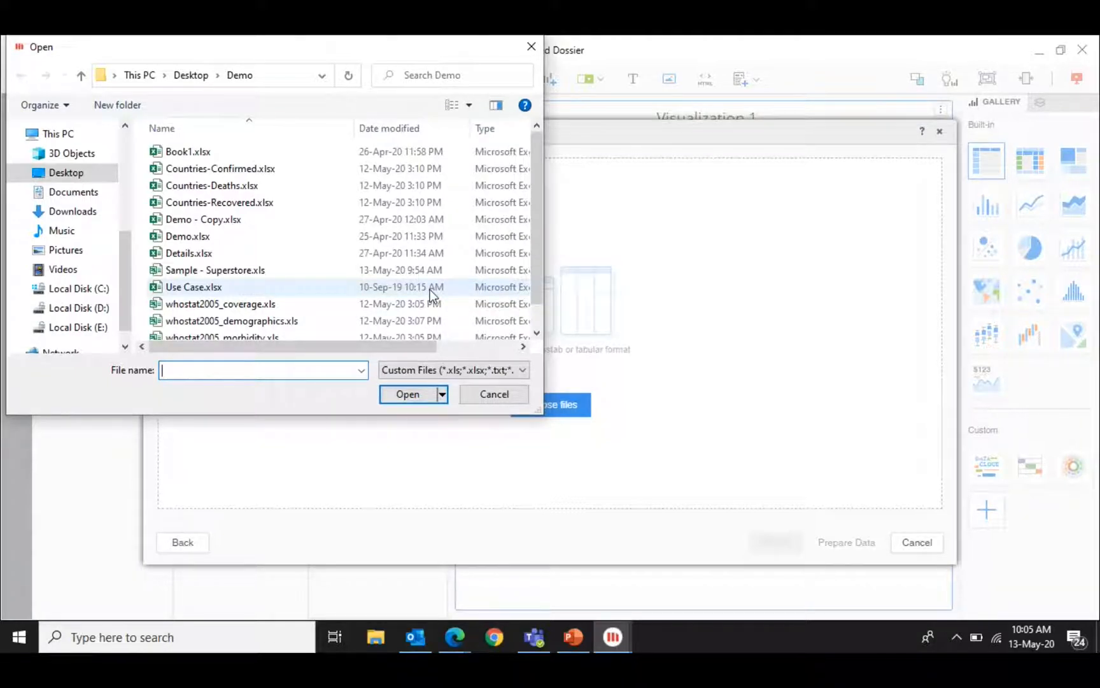
{"action": "left_click", "coordinate": [260, 270]}
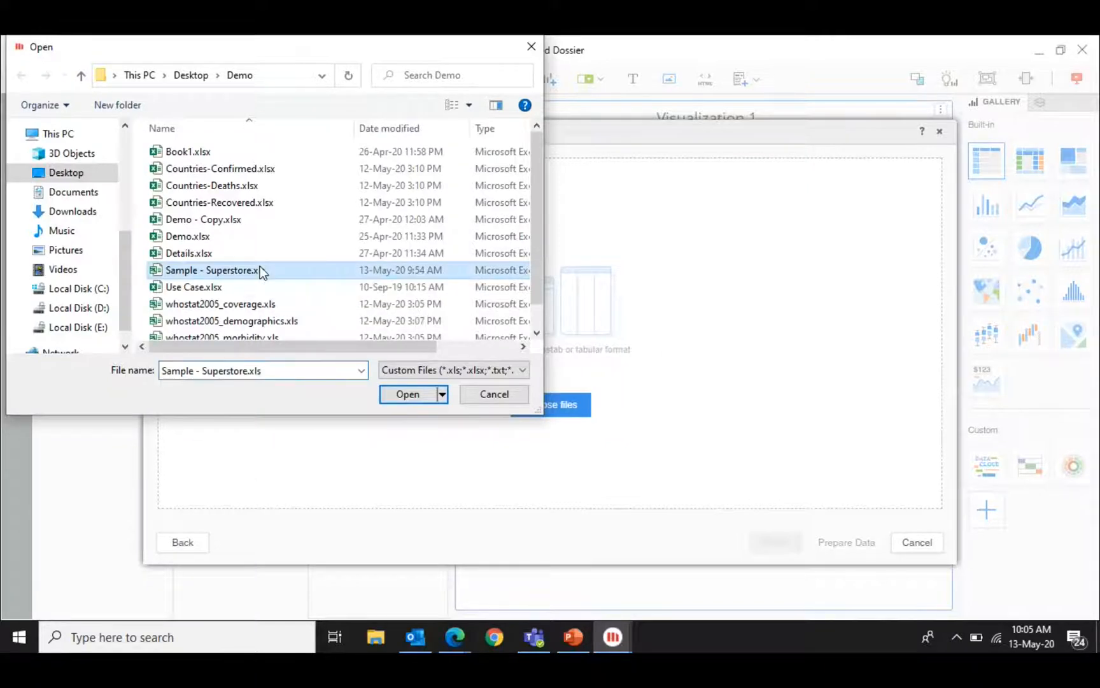
{"action": "left_click", "coordinate": [410, 395]}
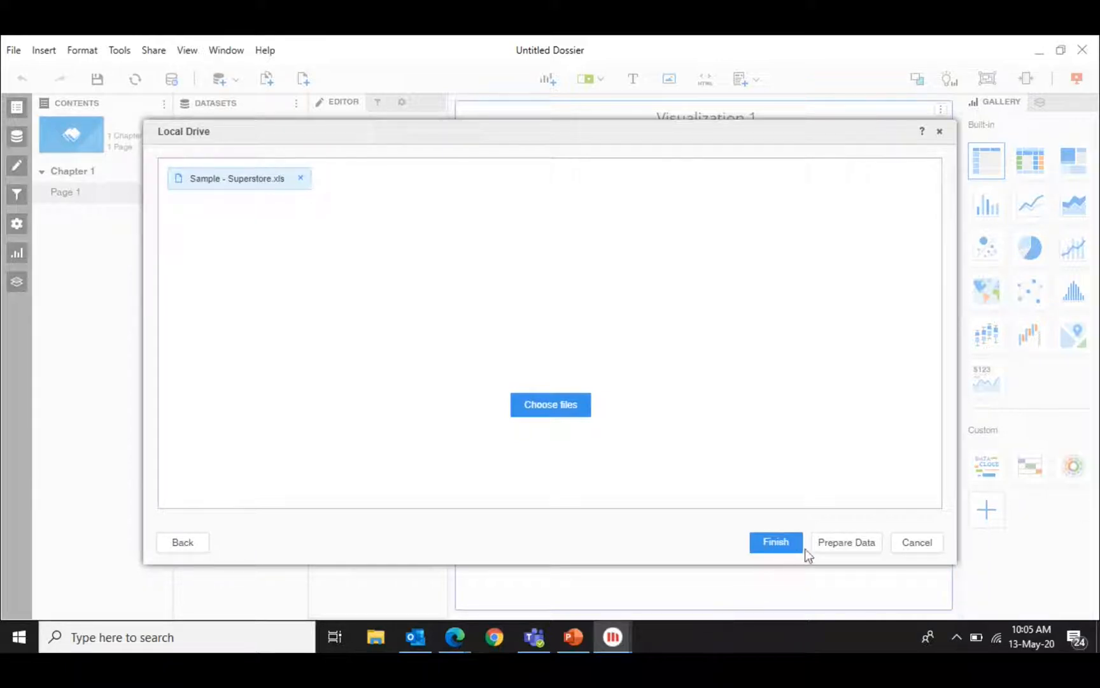
{"action": "left_click", "coordinate": [845, 547]}
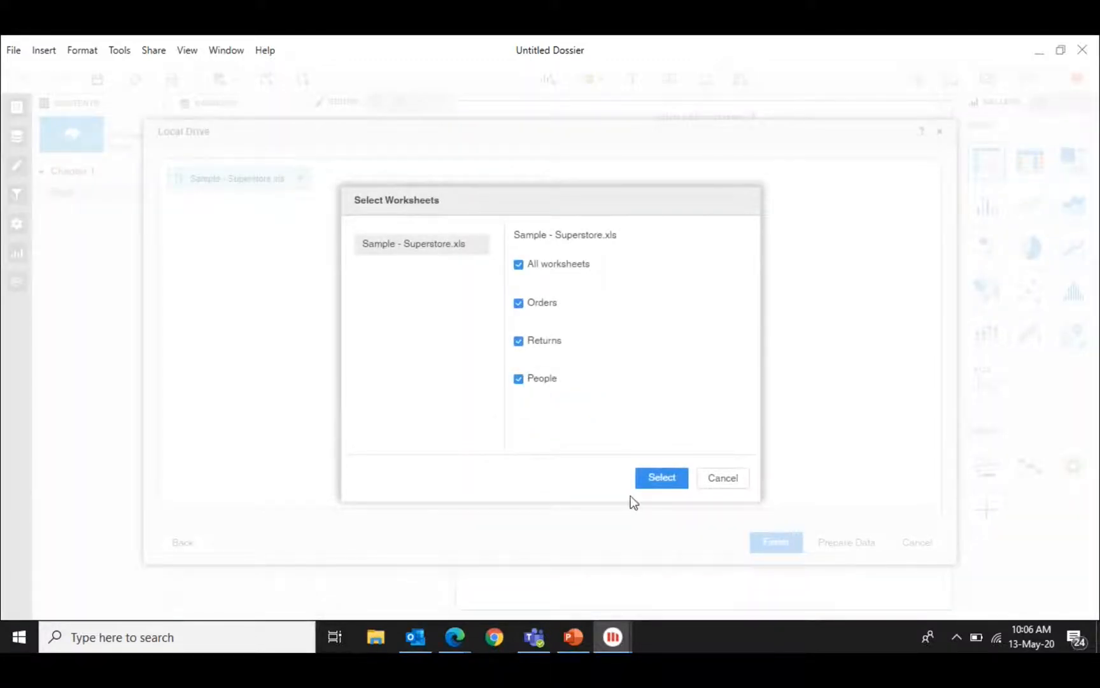
{"action": "left_click", "coordinate": [660, 486]}
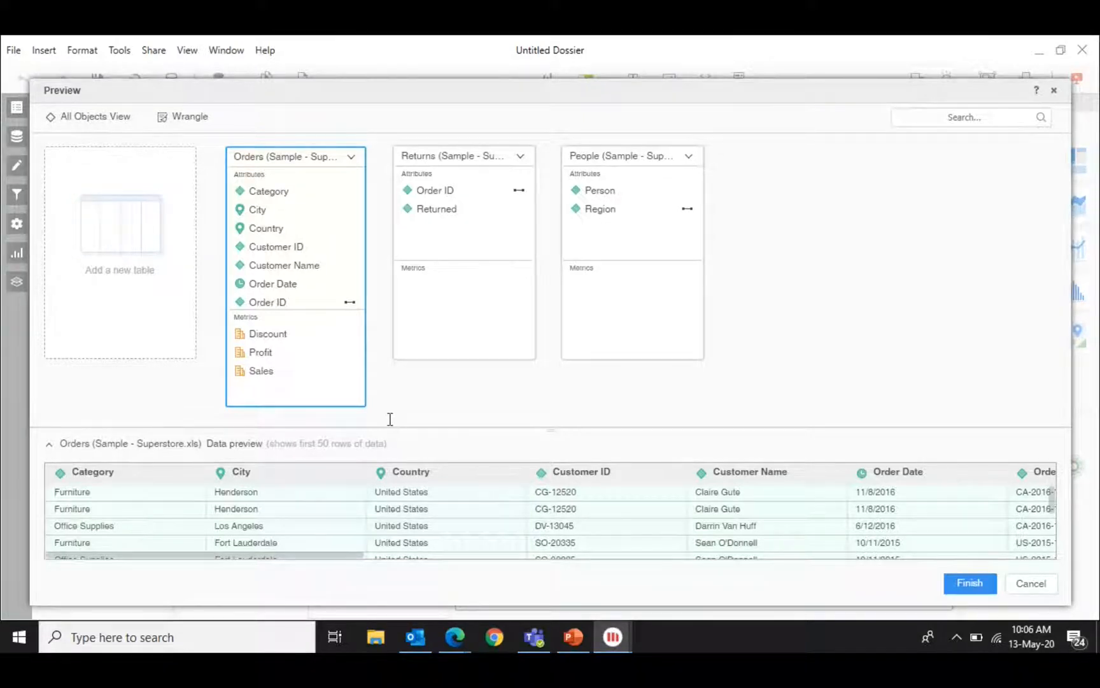
Examine how Order ID and Region link the tables, and look through the columns in the Orders data preview.
{"action": "left_click", "coordinate": [305, 305]}
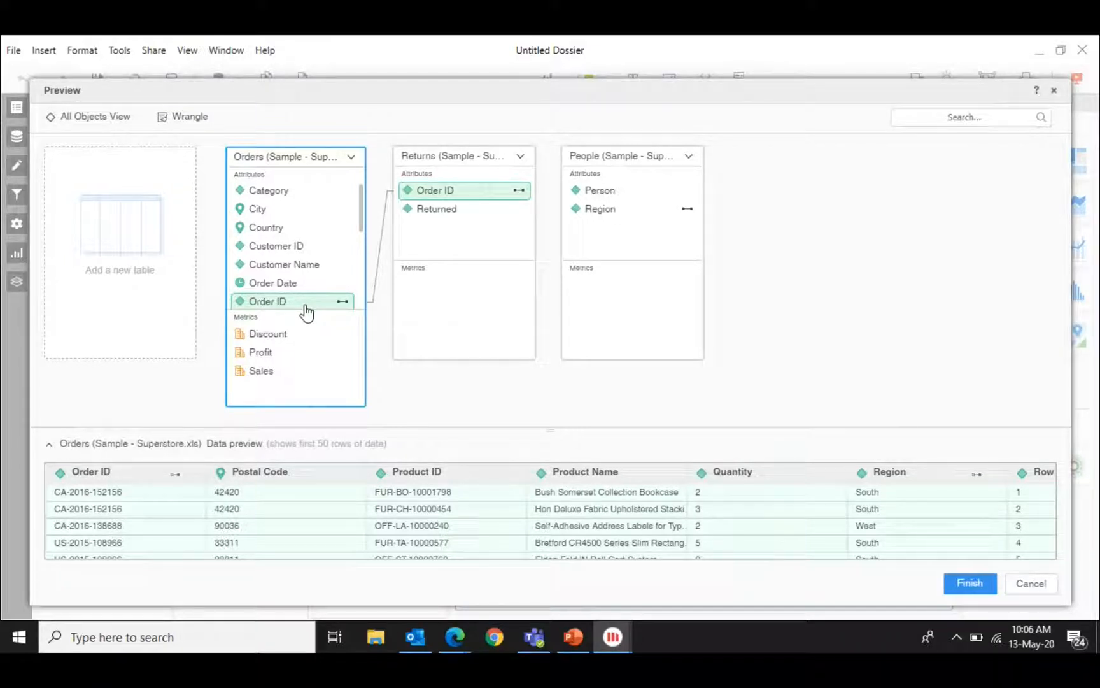
{"action": "left_click", "coordinate": [486, 201]}
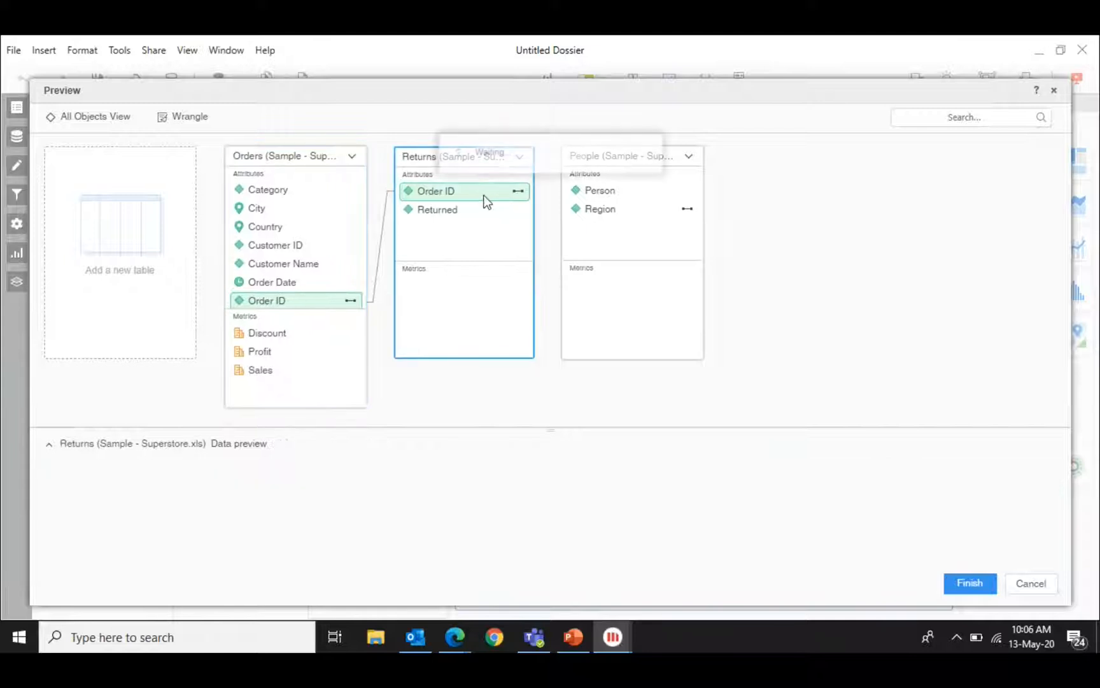
{"action": "left_click", "coordinate": [590, 215]}
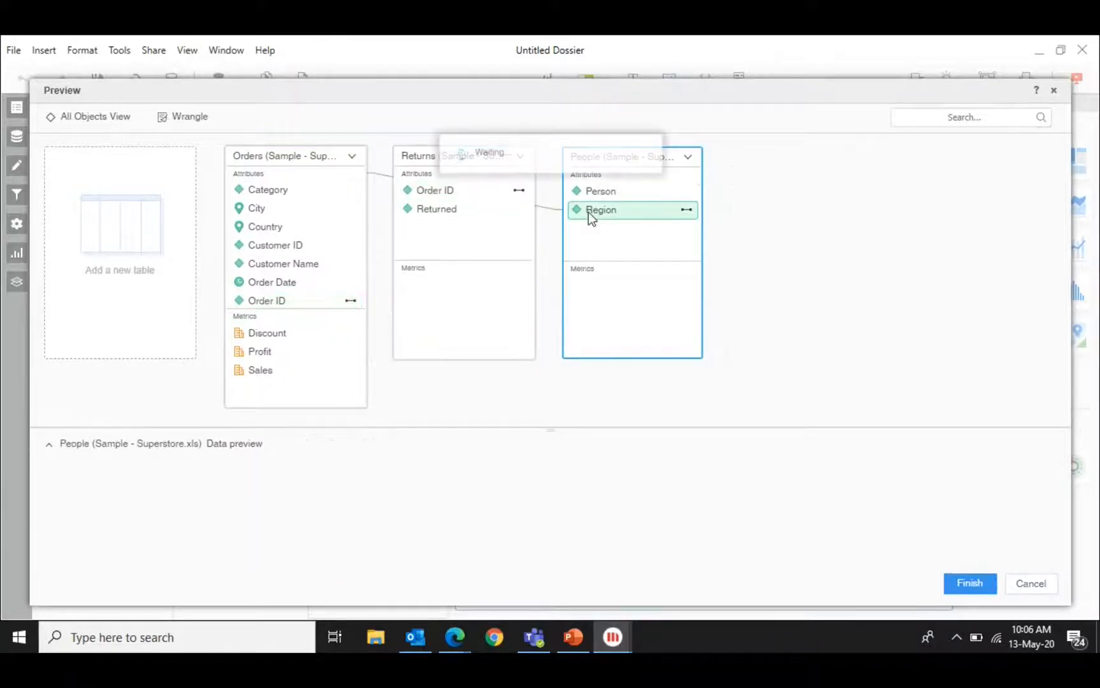
{"action": "left_click", "coordinate": [288, 193]}
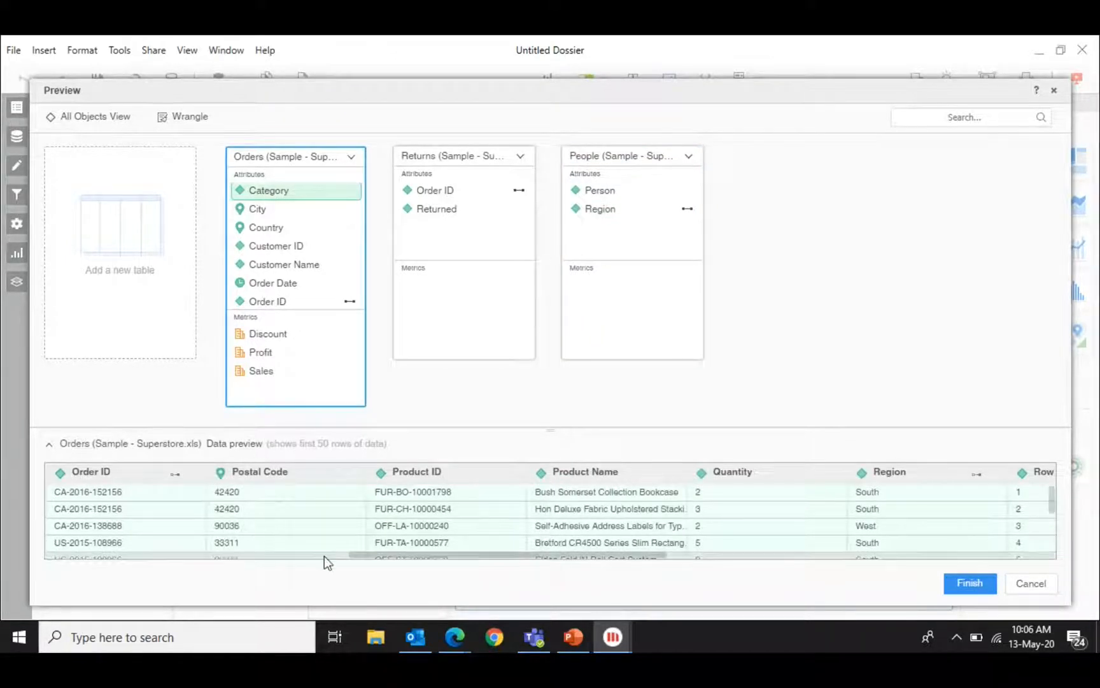
{"action": "left_click_drag", "start_coordinate": [479, 595], "coordinate": [495, 582]}
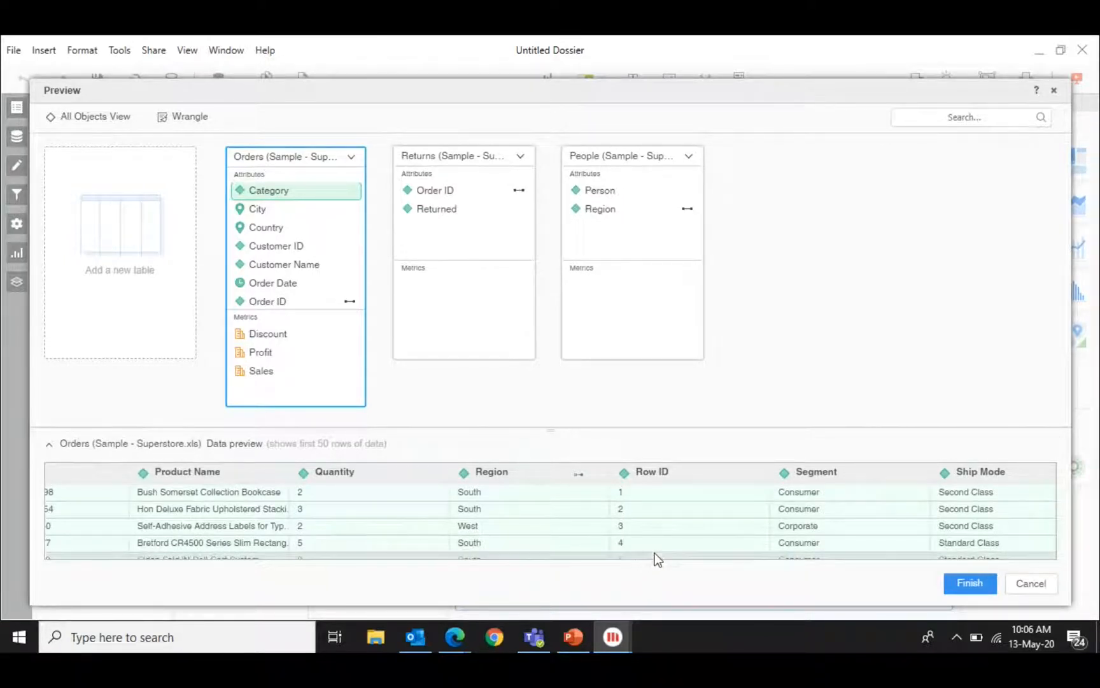
{"action": "scroll", "coordinate": [699, 550], "scroll_direction": "right", "scroll_amount": 3}
{"action": "scroll", "coordinate": [701, 552], "scroll_direction": "left", "scroll_amount": 3}
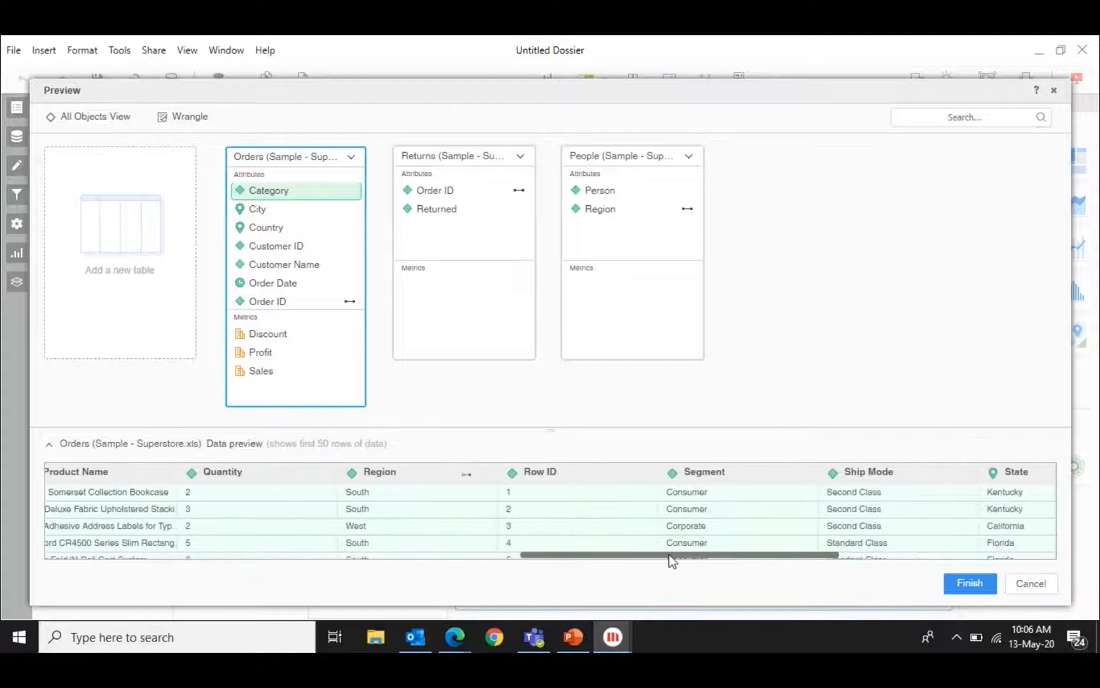
{"action": "scroll", "coordinate": [626, 554], "scroll_direction": "left", "scroll_amount": 3}
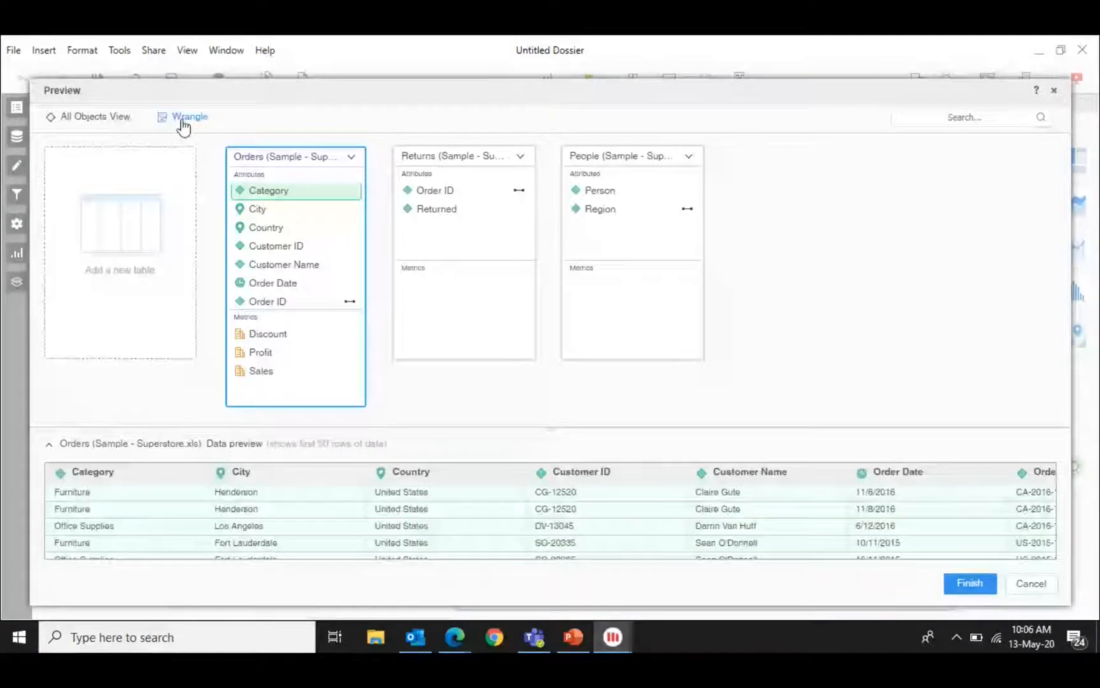
Review the wrangling functions offered for the Country column of the Orders table, then leave data wrangling without applying anything.
{"action": "left_click", "coordinate": [183, 124]}
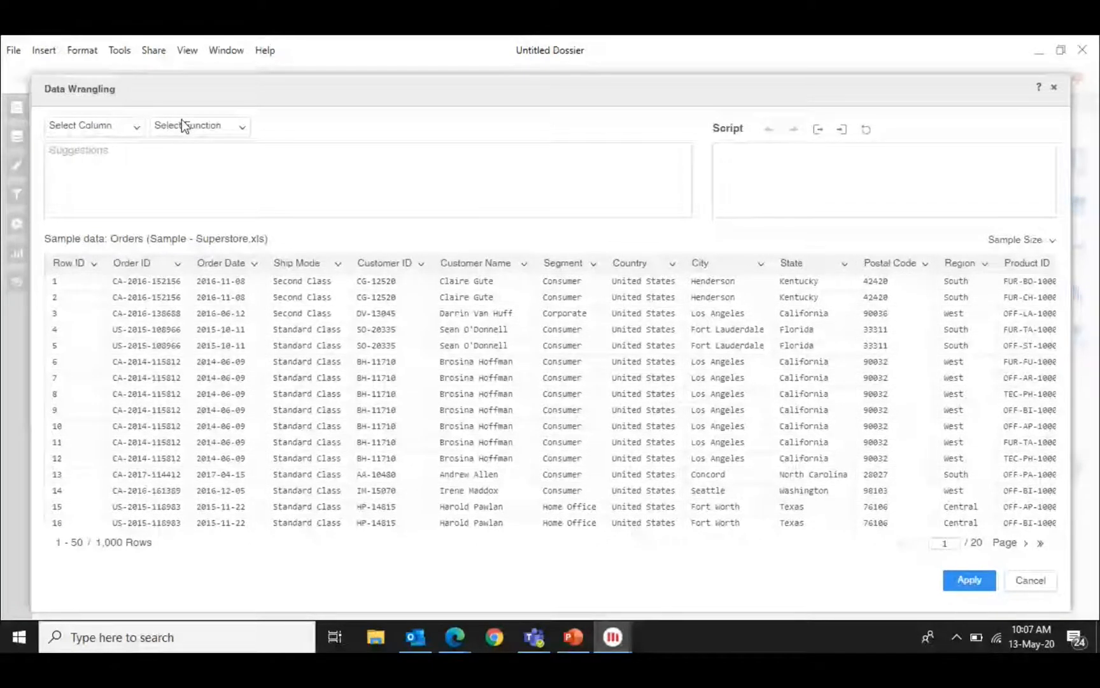
{"action": "left_click", "coordinate": [95, 125]}
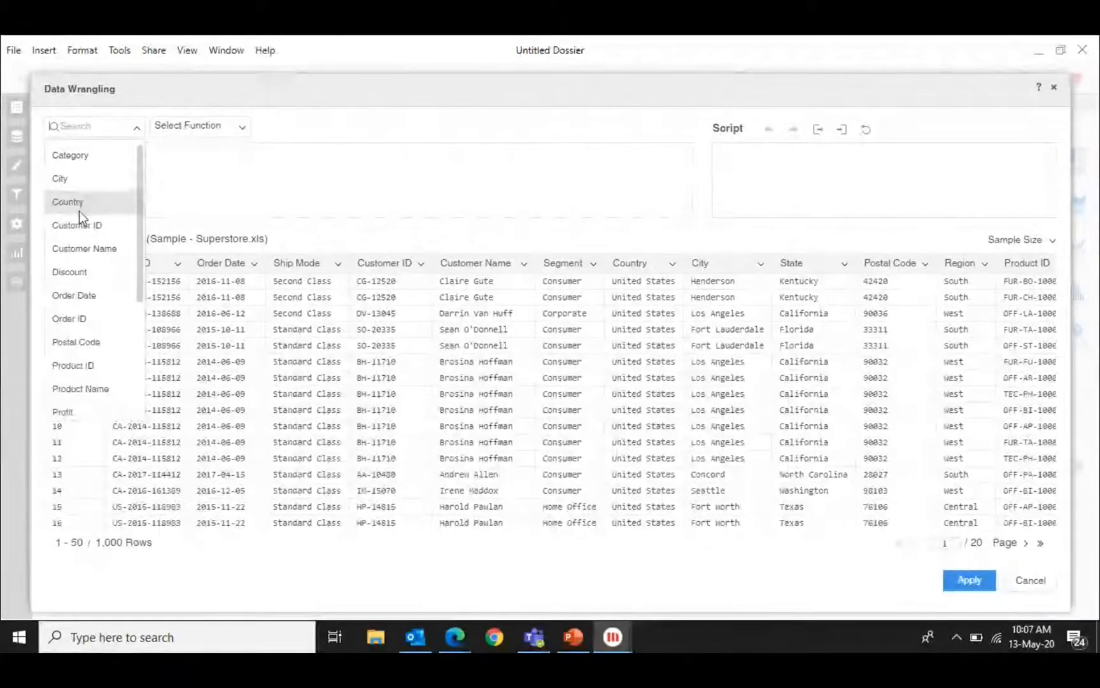
{"action": "left_click", "coordinate": [79, 211]}
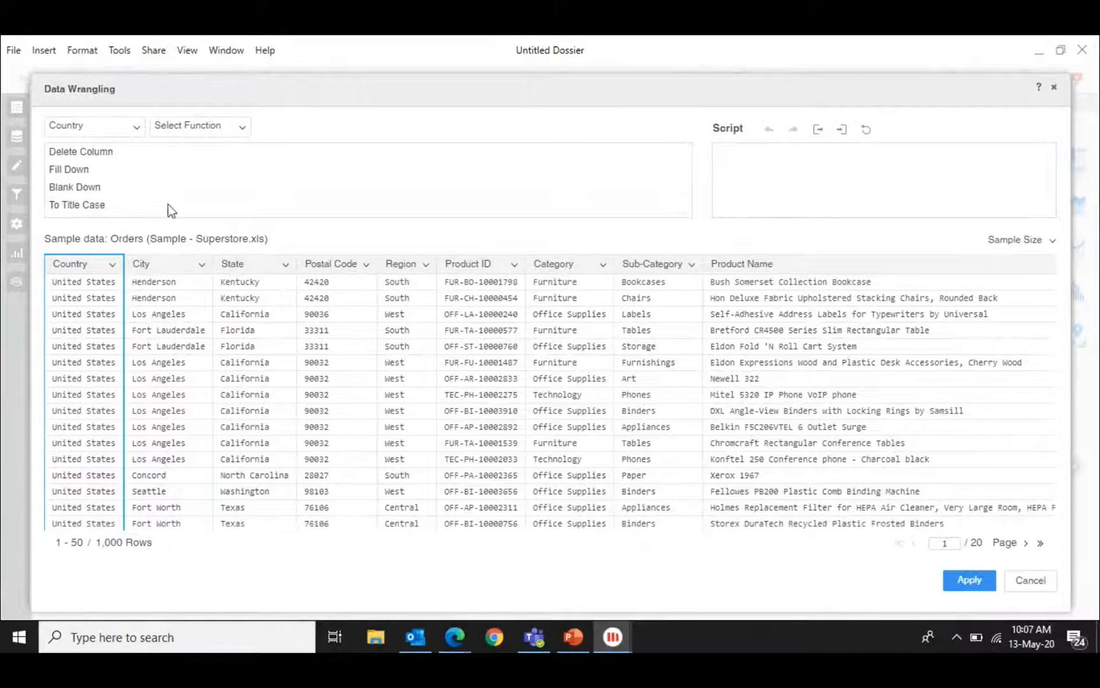
{"action": "left_click", "coordinate": [242, 139]}
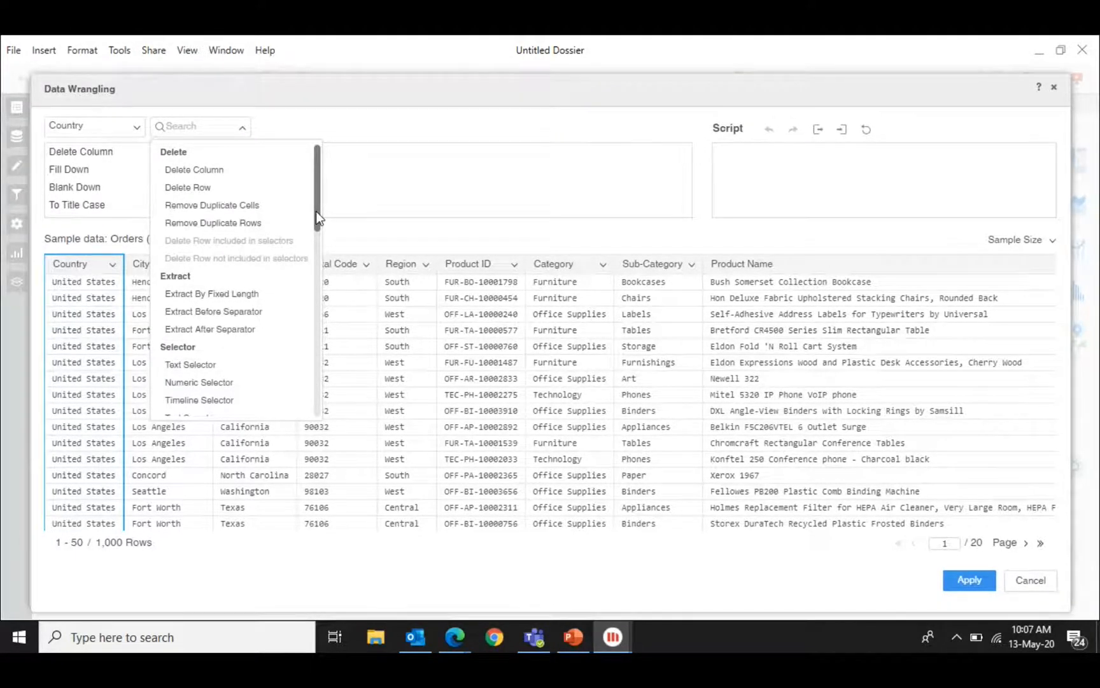
{"action": "left_click_drag", "start_coordinate": [315, 211], "coordinate": [309, 259]}
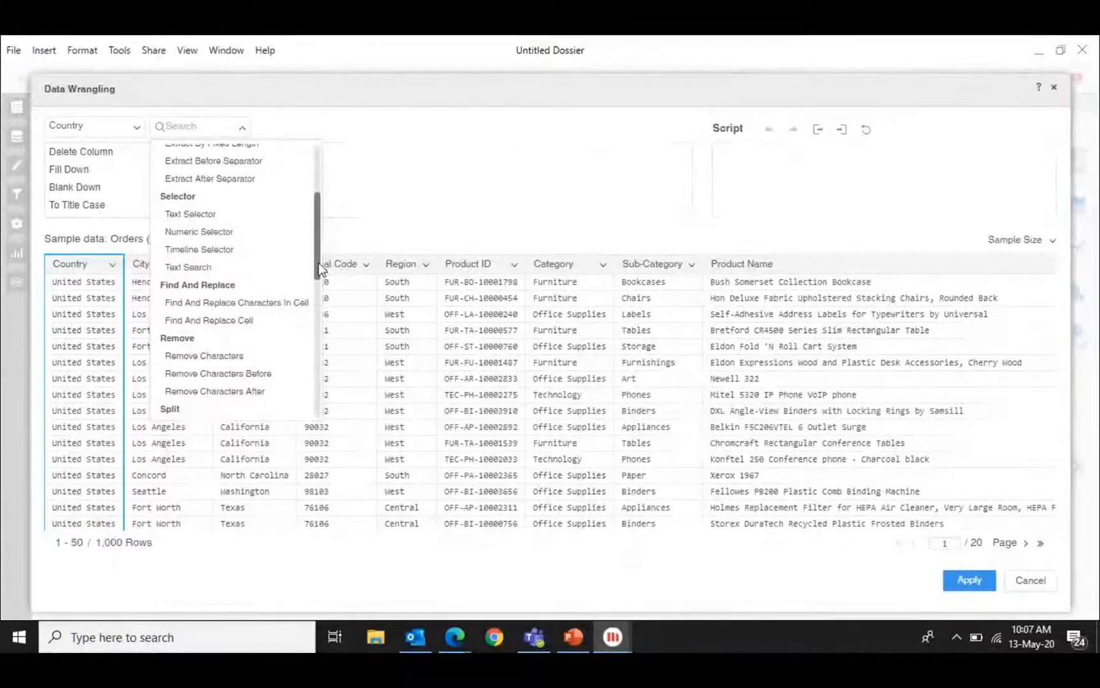
{"action": "scroll", "coordinate": [312, 292], "scroll_direction": "down", "scroll_amount": 3}
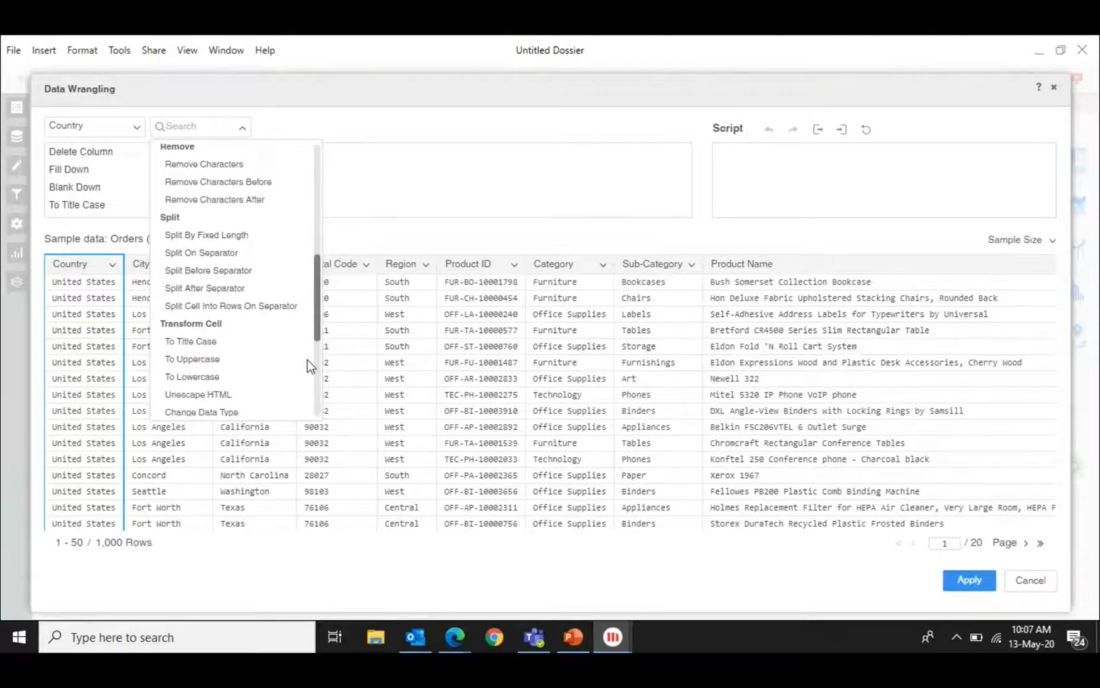
{"action": "scroll", "coordinate": [307, 364], "scroll_direction": "down", "scroll_amount": 3}
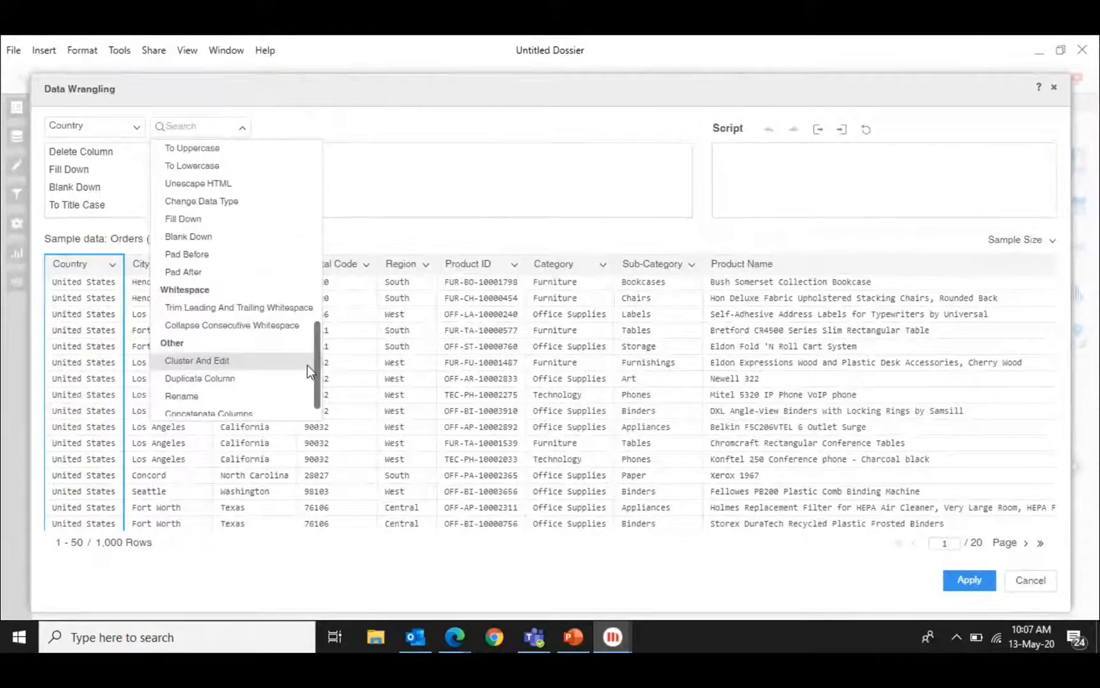
{"action": "scroll", "coordinate": [311, 384], "scroll_direction": "down", "scroll_amount": 1}
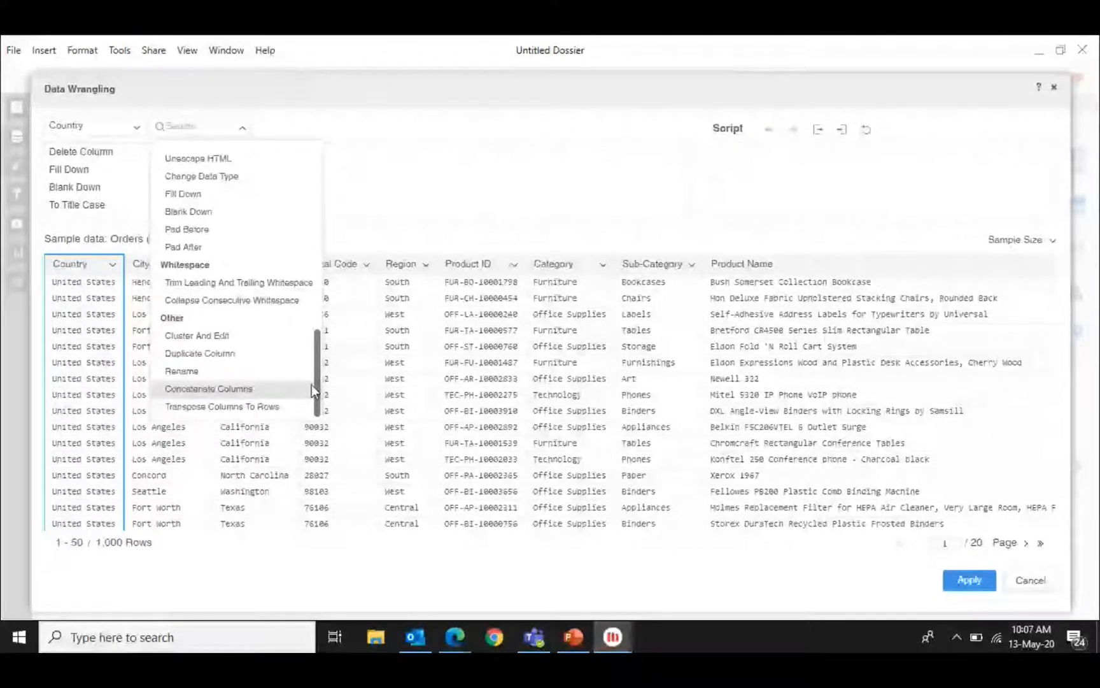
{"action": "scroll", "coordinate": [312, 384], "scroll_direction": "up", "scroll_amount": 3}
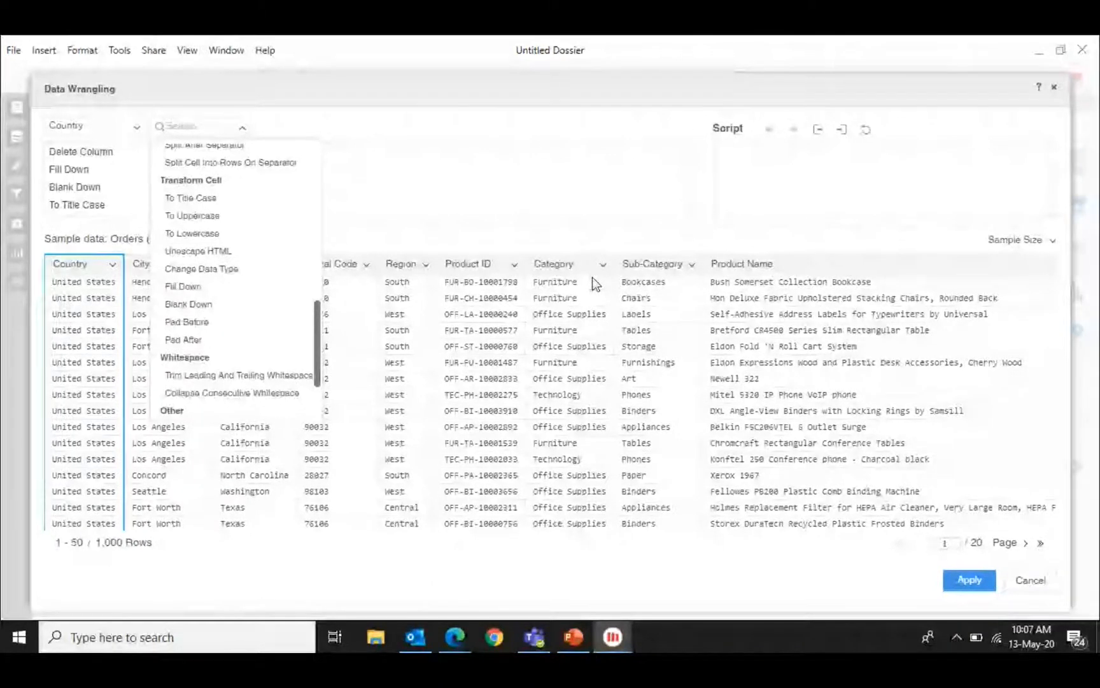
{"action": "left_click", "coordinate": [1028, 580]}
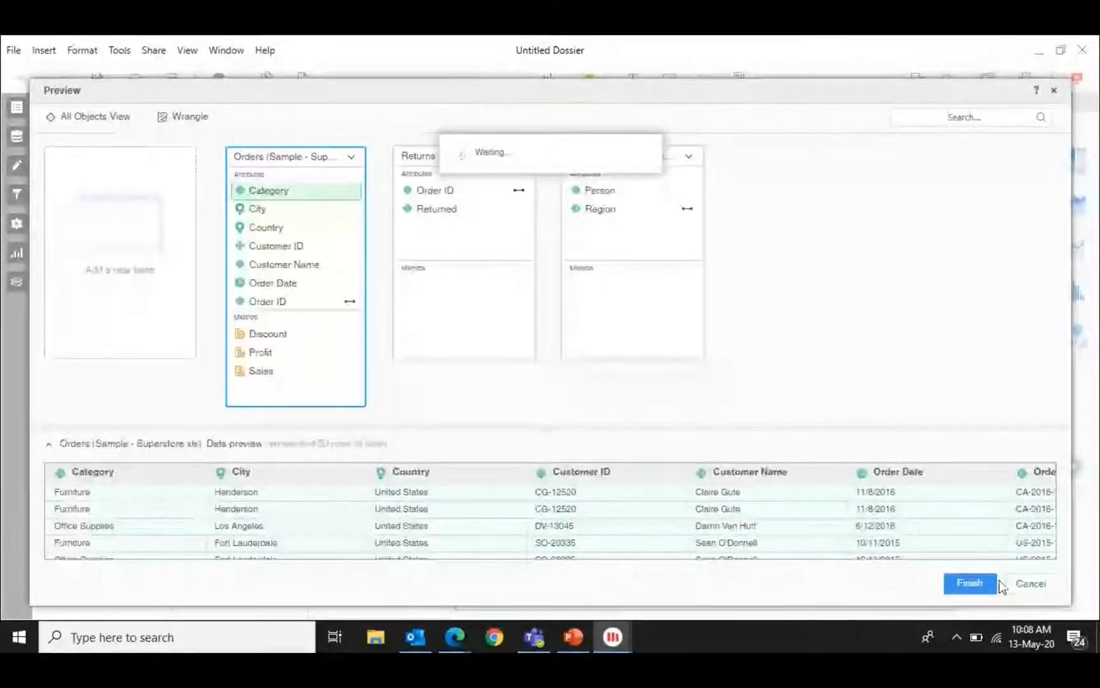
Finish the data preview and load the Orders, Returns and People tables into the dossier.
{"action": "left_click", "coordinate": [971, 583]}
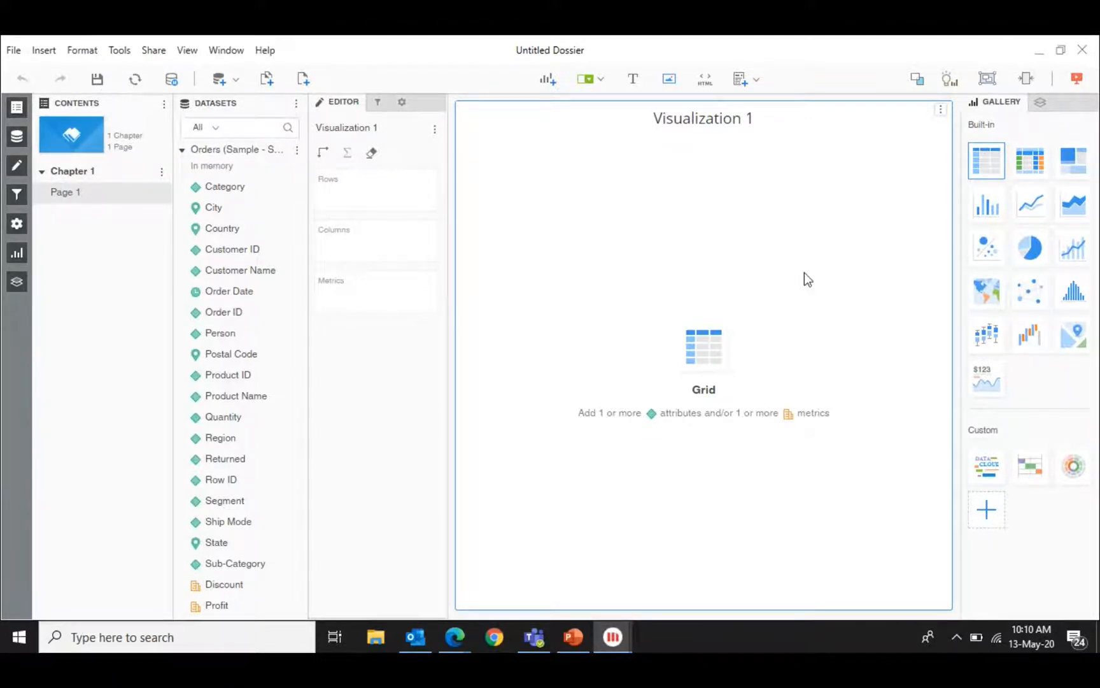
Add a centred title text "Sales Analysis Dossier" at font size 22 above the visualization, and heighten its box to fit the text.
{"action": "left_click", "coordinate": [638, 82]}
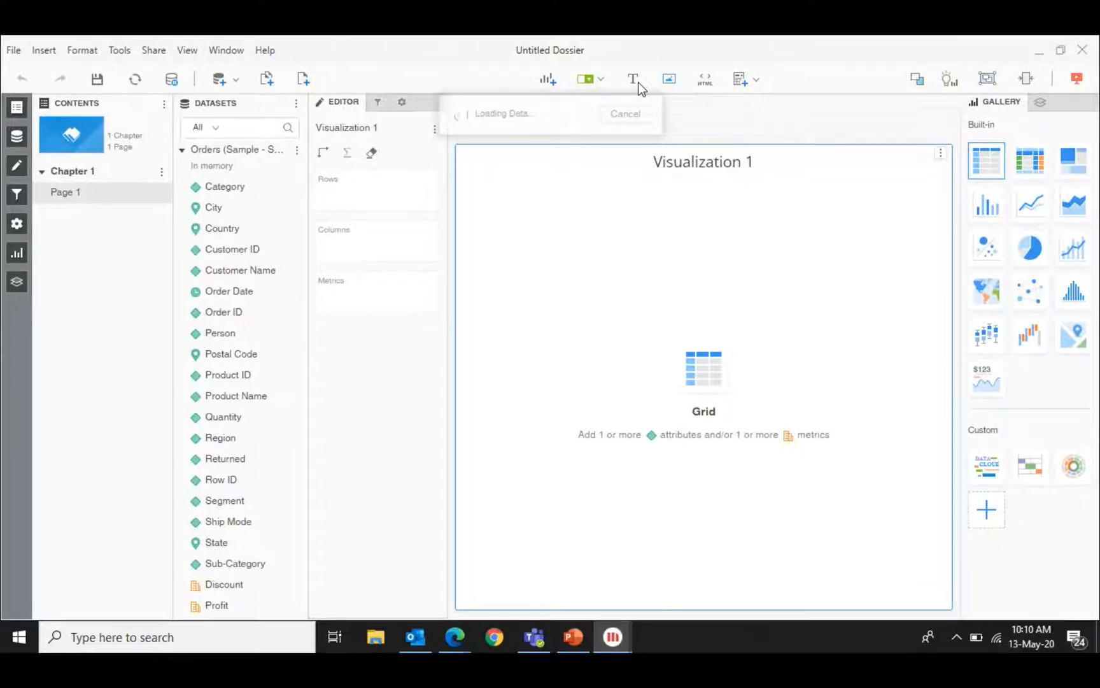
{"action": "type", "text": "S"}
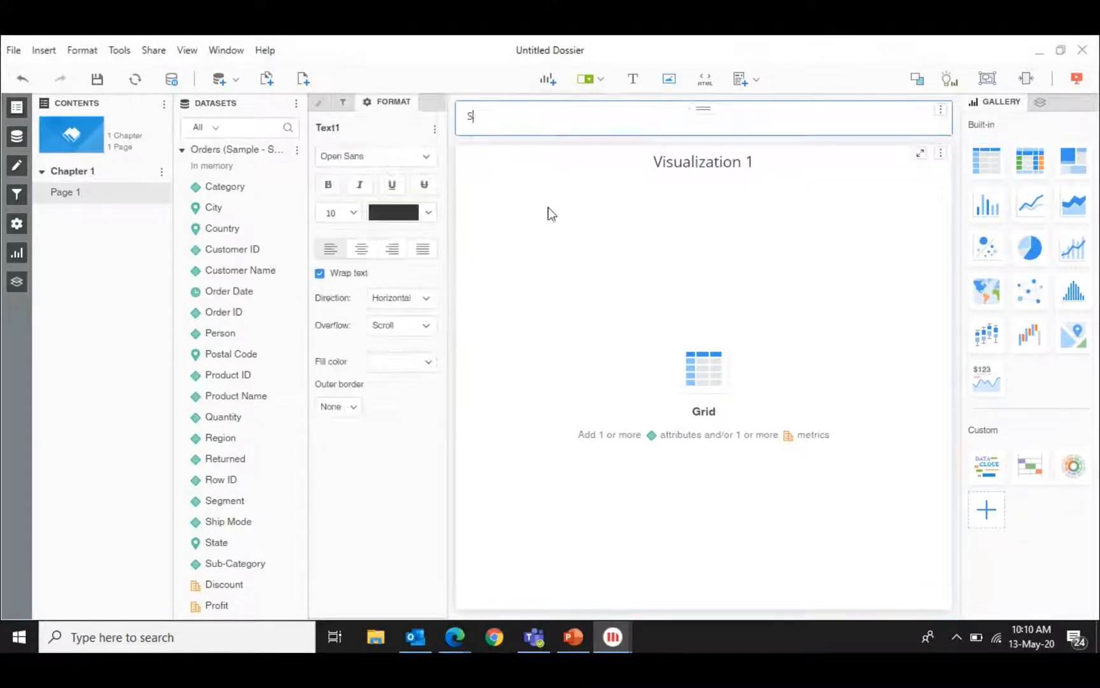
{"action": "type", "text": "ales Analysis Dossi"}
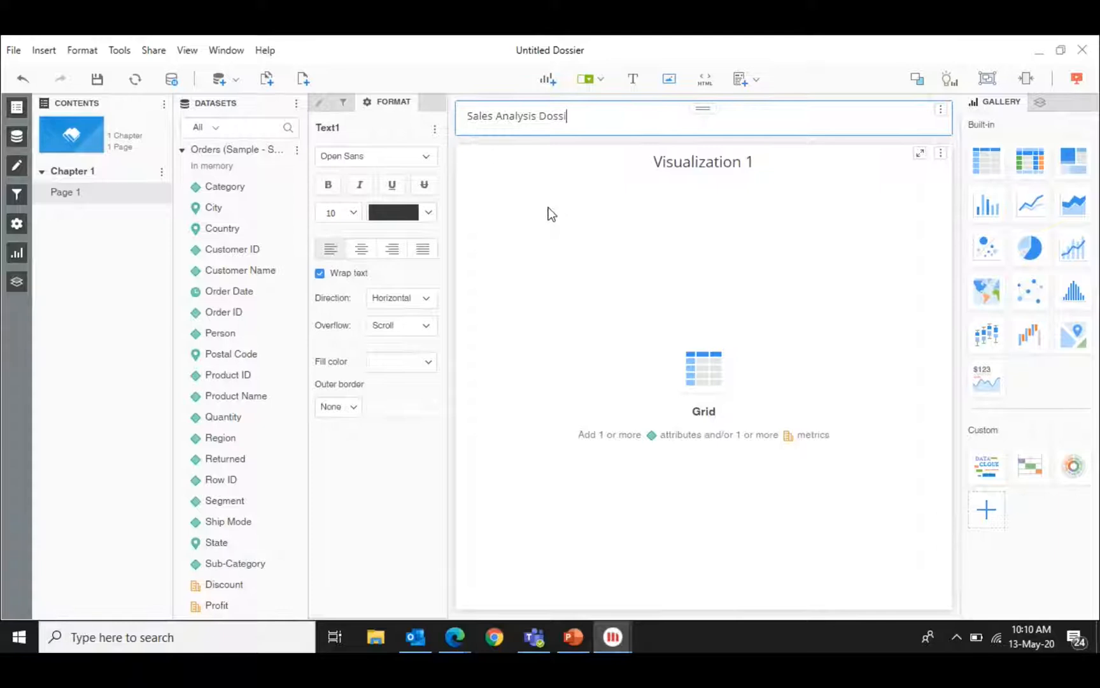
{"action": "type", "text": "er"}
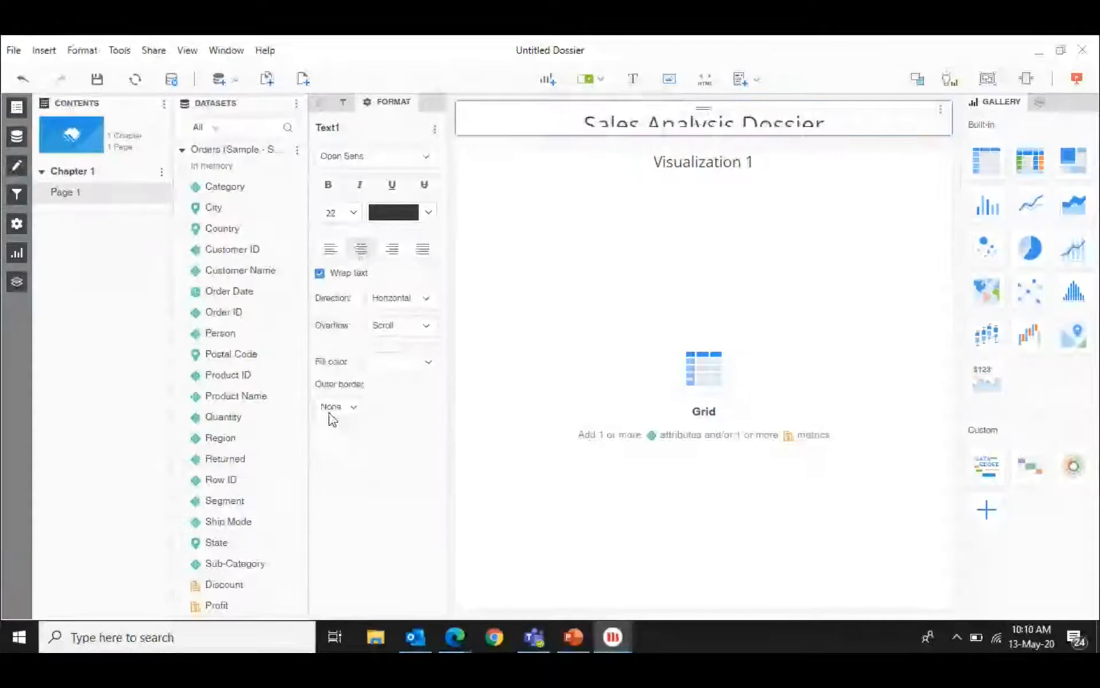
{"action": "left_click_drag", "start_coordinate": [732, 135], "coordinate": [731, 157]}
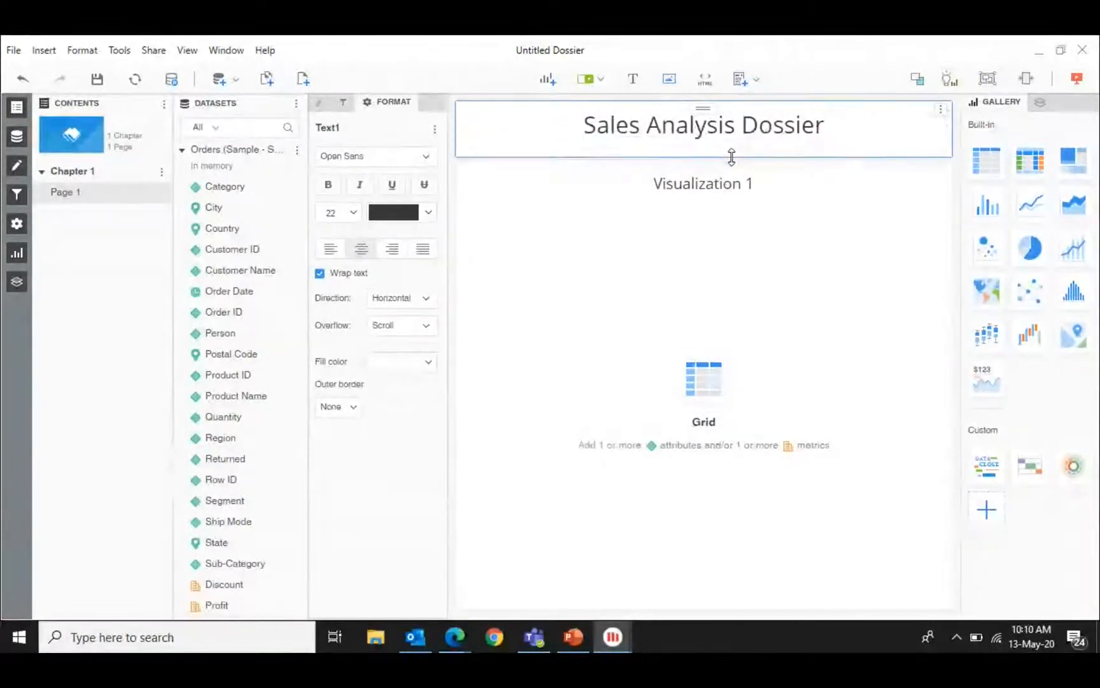
Convert the page to free-form layout, and make the title text bold and dark blue.
{"action": "left_click", "coordinate": [913, 77]}
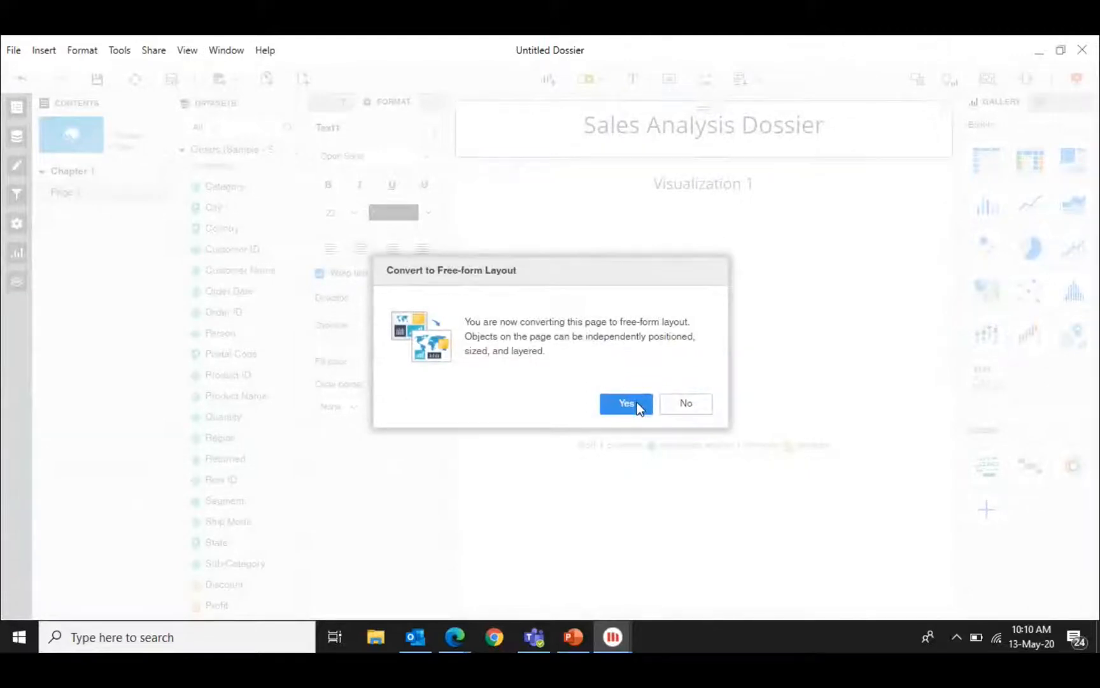
{"action": "left_click", "coordinate": [626, 403]}
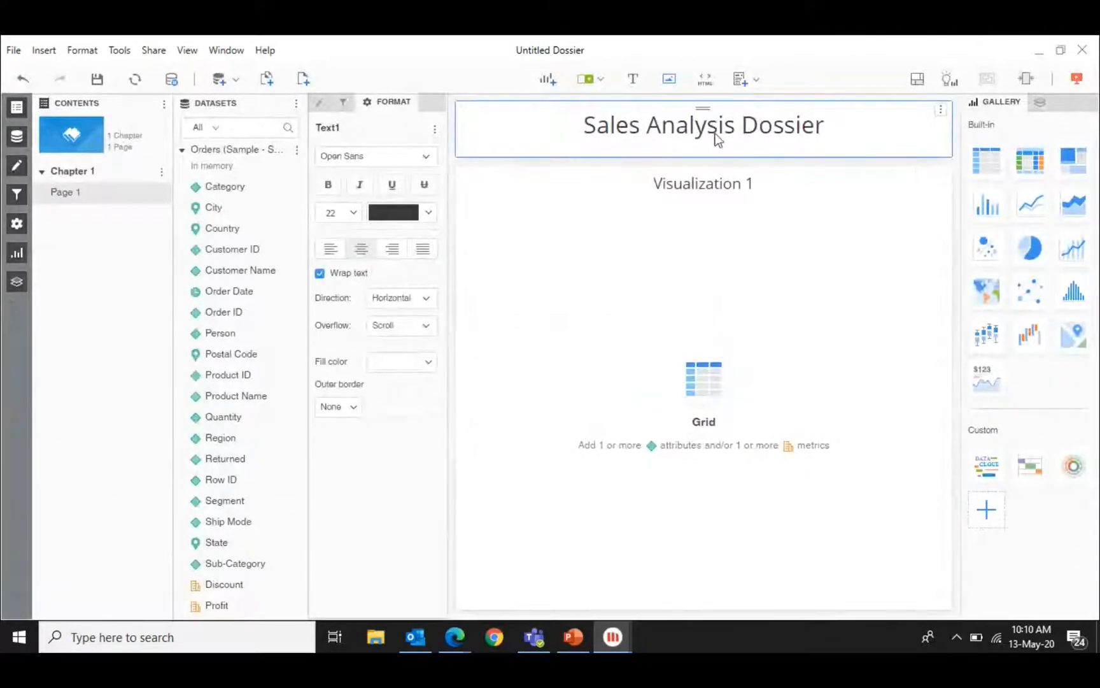
{"action": "left_click", "coordinate": [335, 184]}
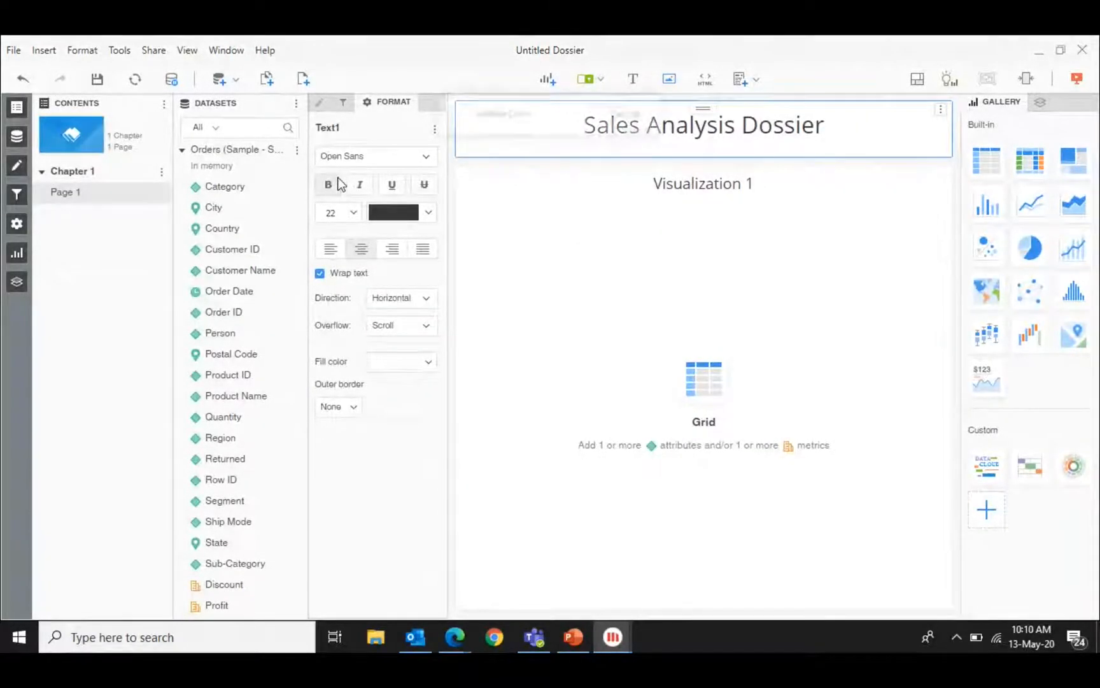
{"action": "left_click", "coordinate": [426, 213]}
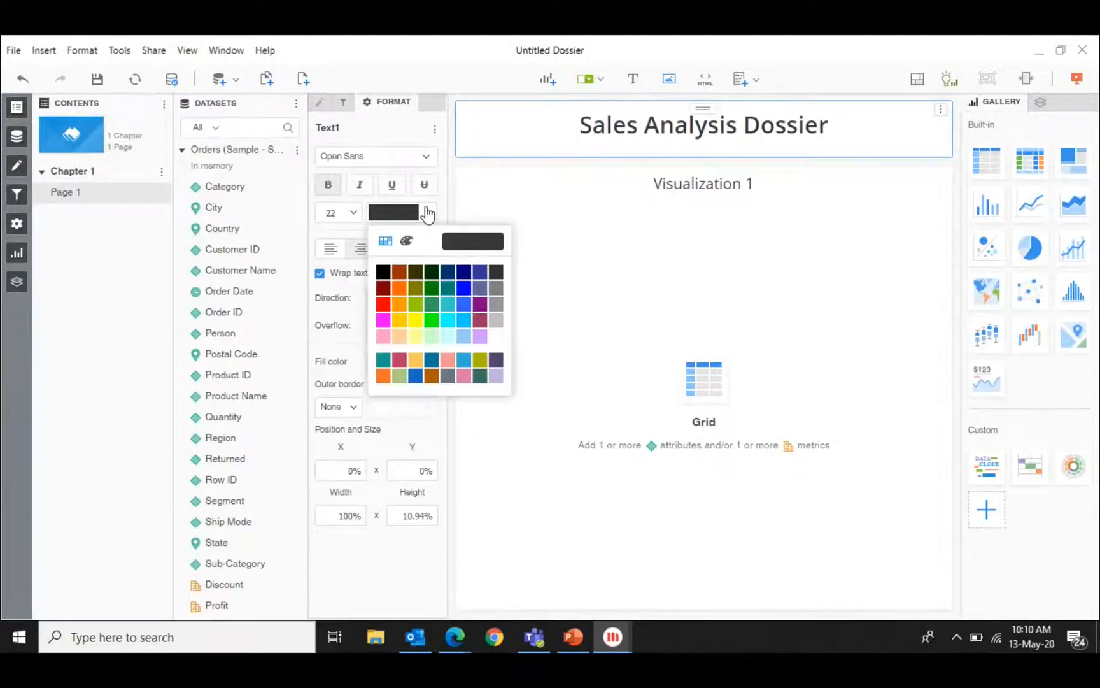
{"action": "left_click", "coordinate": [450, 270]}
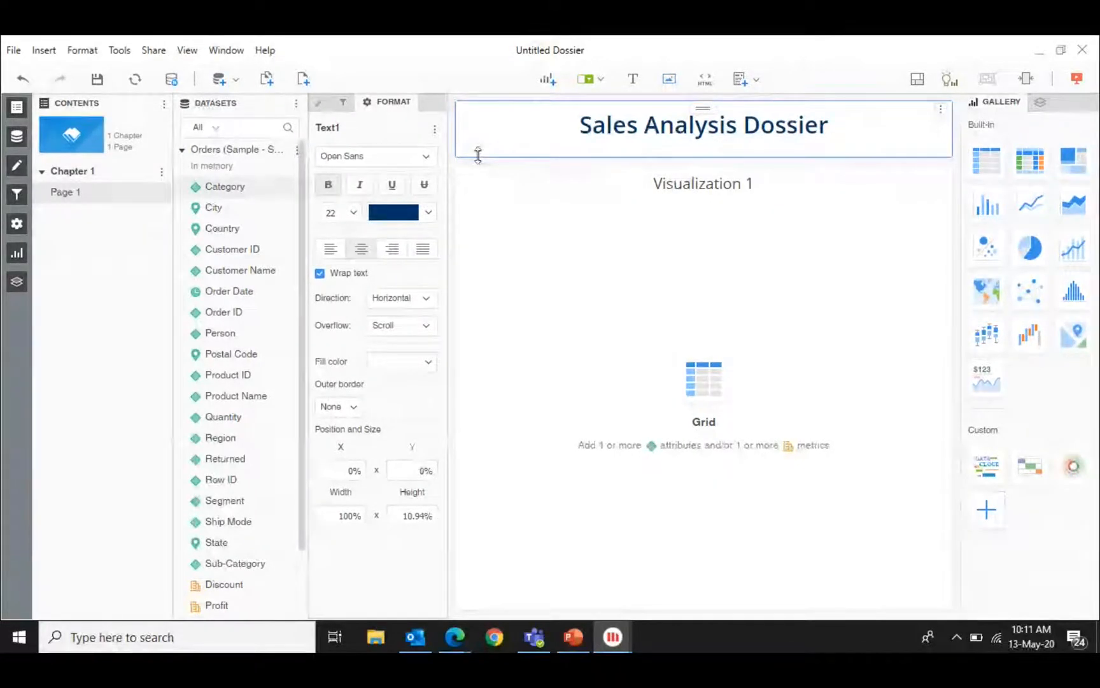
Try Category and Discount in the Visualization 1 grid, and delete that visualization from the page.
{"action": "left_click_drag", "start_coordinate": [233, 189], "coordinate": [546, 233]}
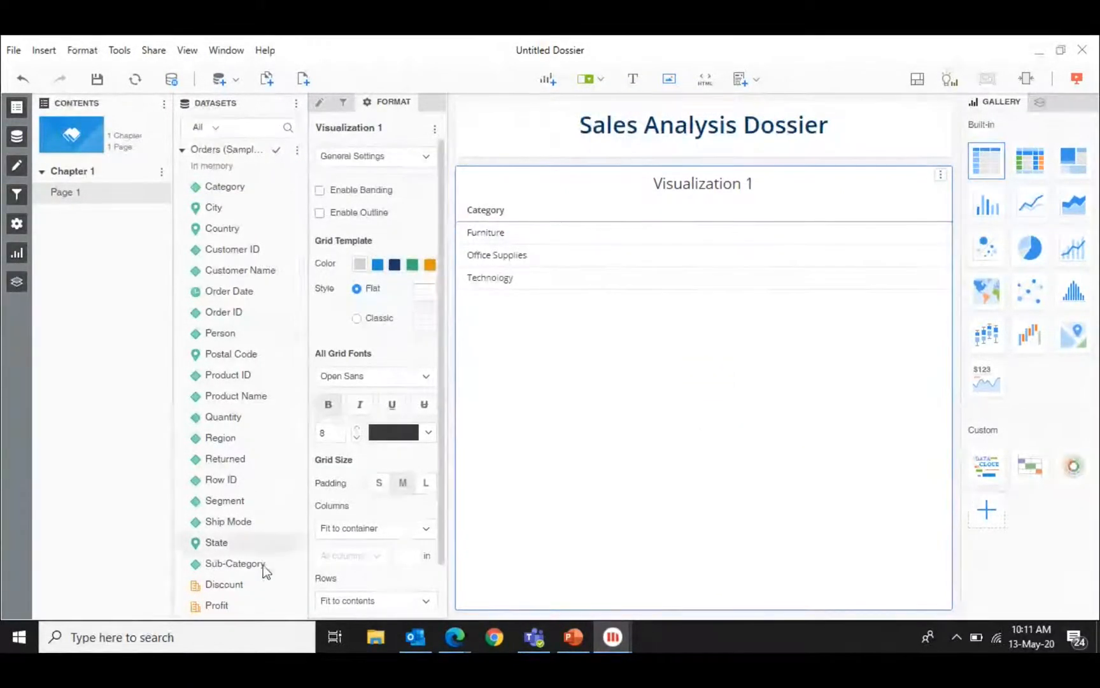
{"action": "left_click_drag", "start_coordinate": [240, 588], "coordinate": [790, 244]}
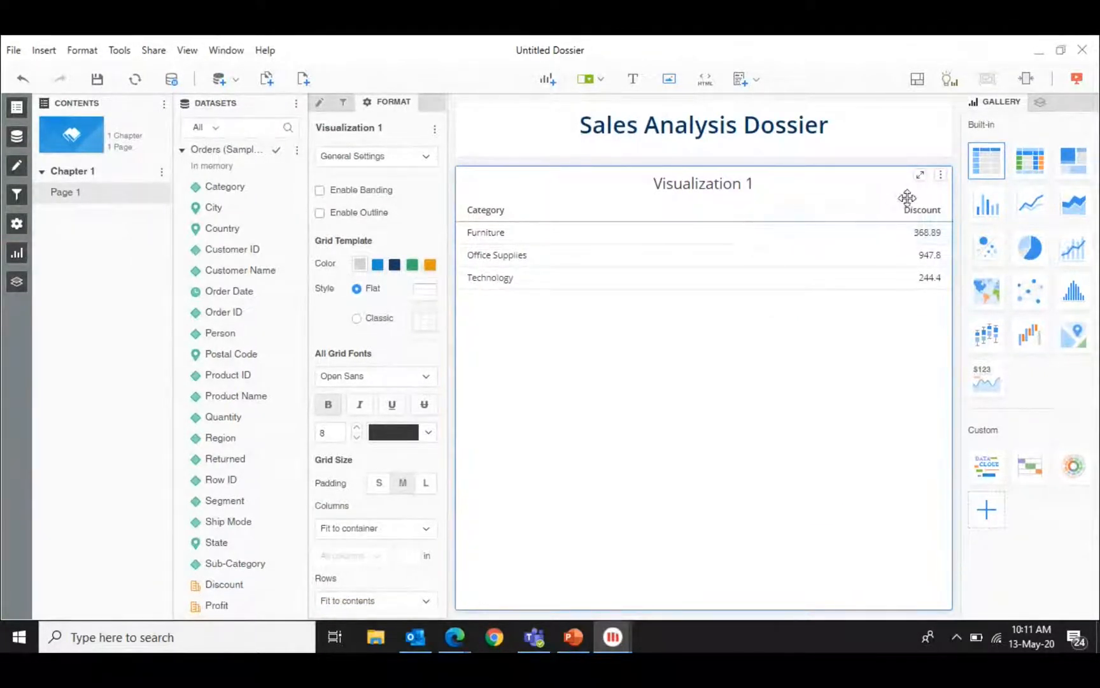
{"action": "left_click", "coordinate": [940, 175]}
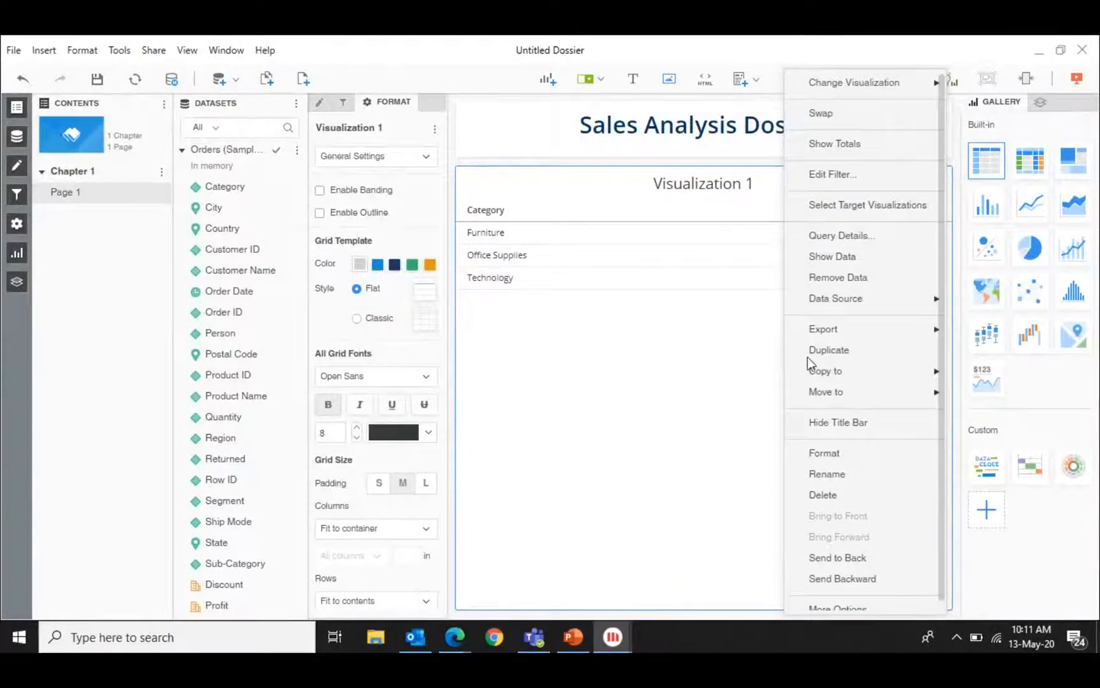
{"action": "left_click", "coordinate": [824, 495]}
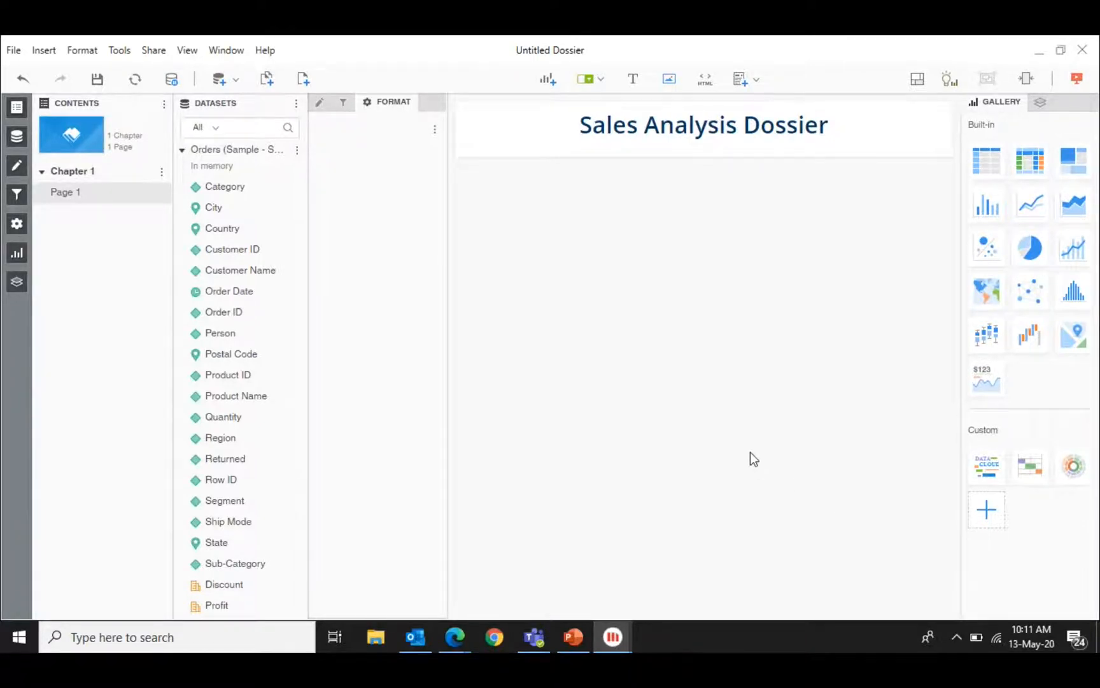
{"action": "left_click", "coordinate": [549, 81]}
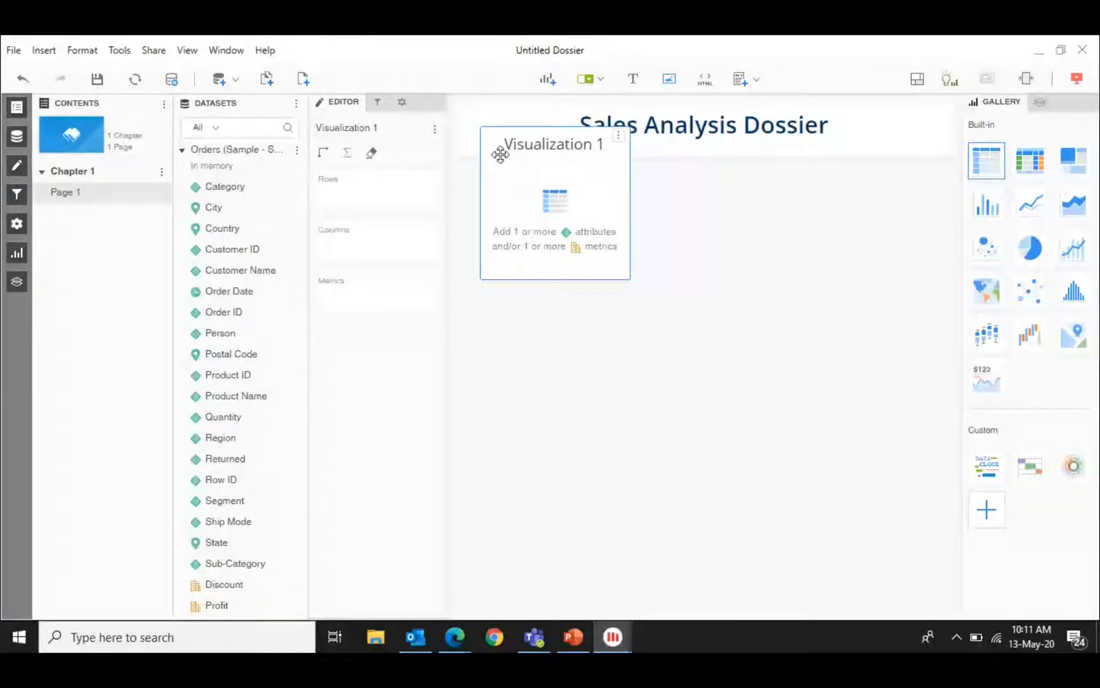
{"action": "left_click_drag", "start_coordinate": [501, 154], "coordinate": [480, 203]}
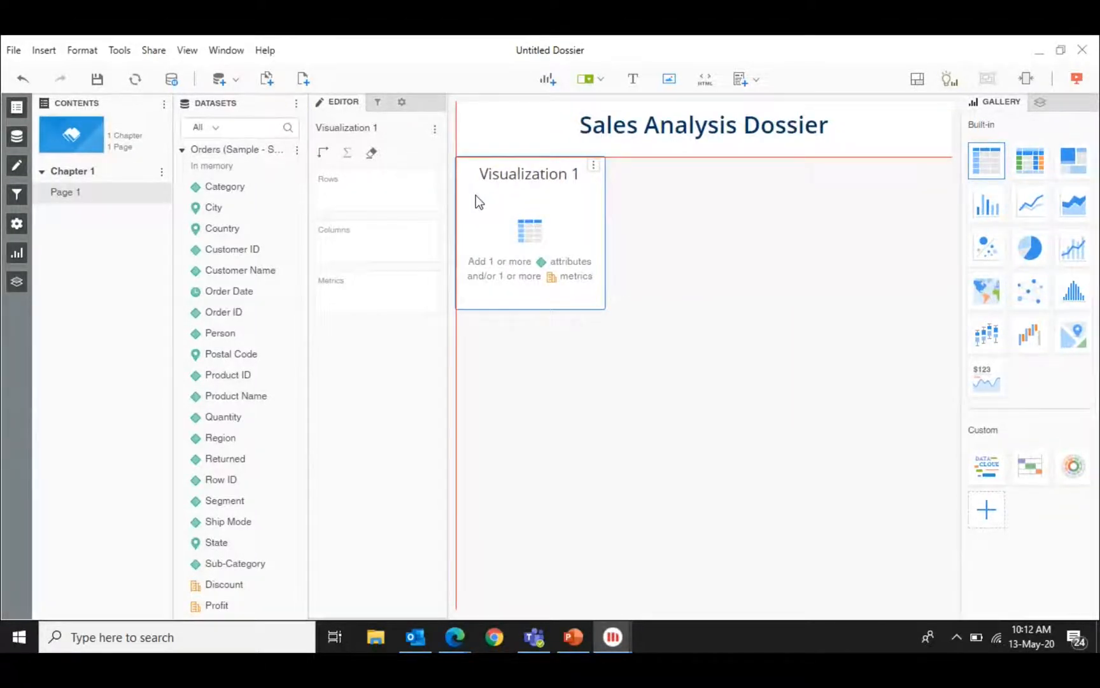
{"action": "left_click", "coordinate": [592, 167]}
{"action": "left_click", "coordinate": [503, 463]}
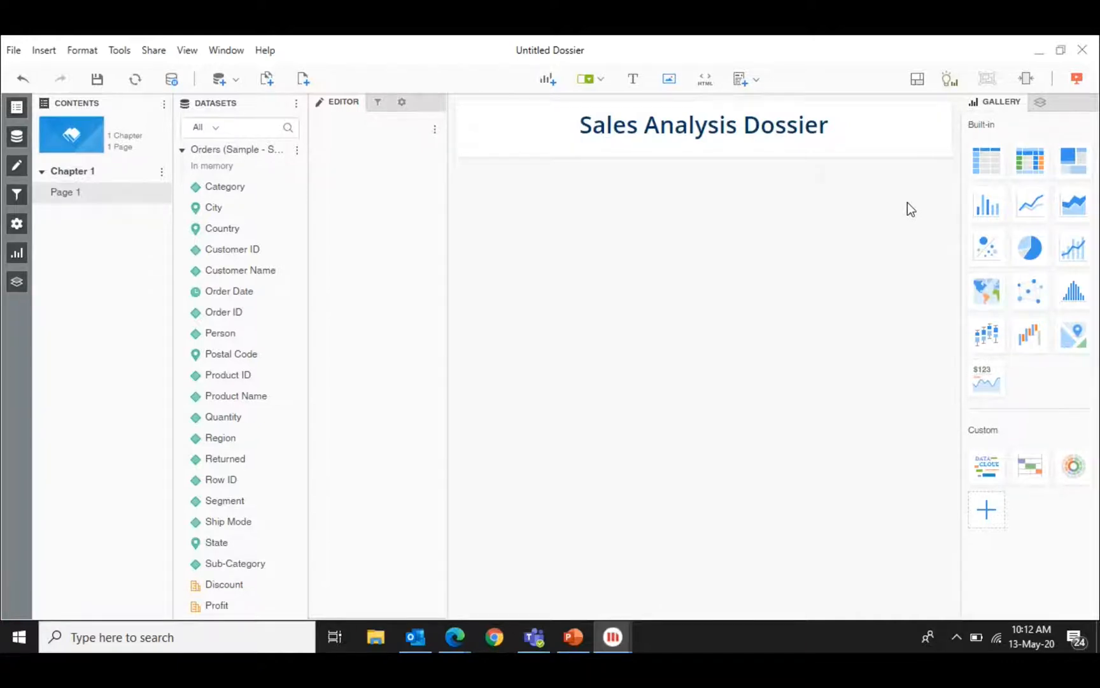
Generate a KPI visualization with the natural language question "Show me the Distinct Count of Order ID".
{"action": "left_click", "coordinate": [948, 79]}
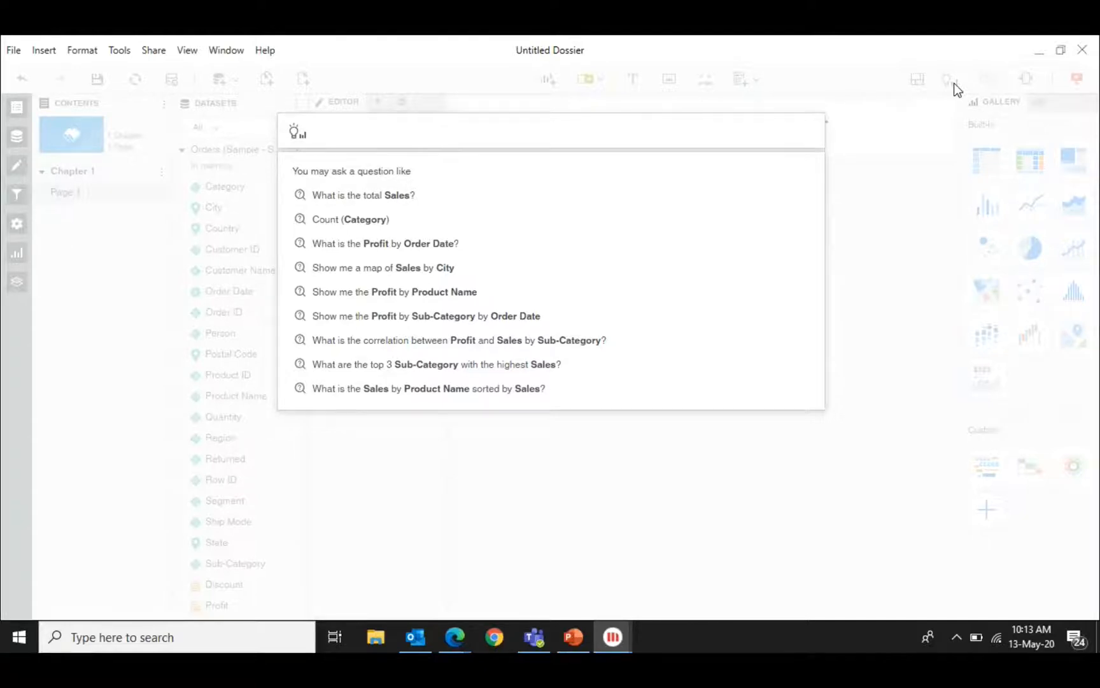
{"action": "type", "text": "S"}
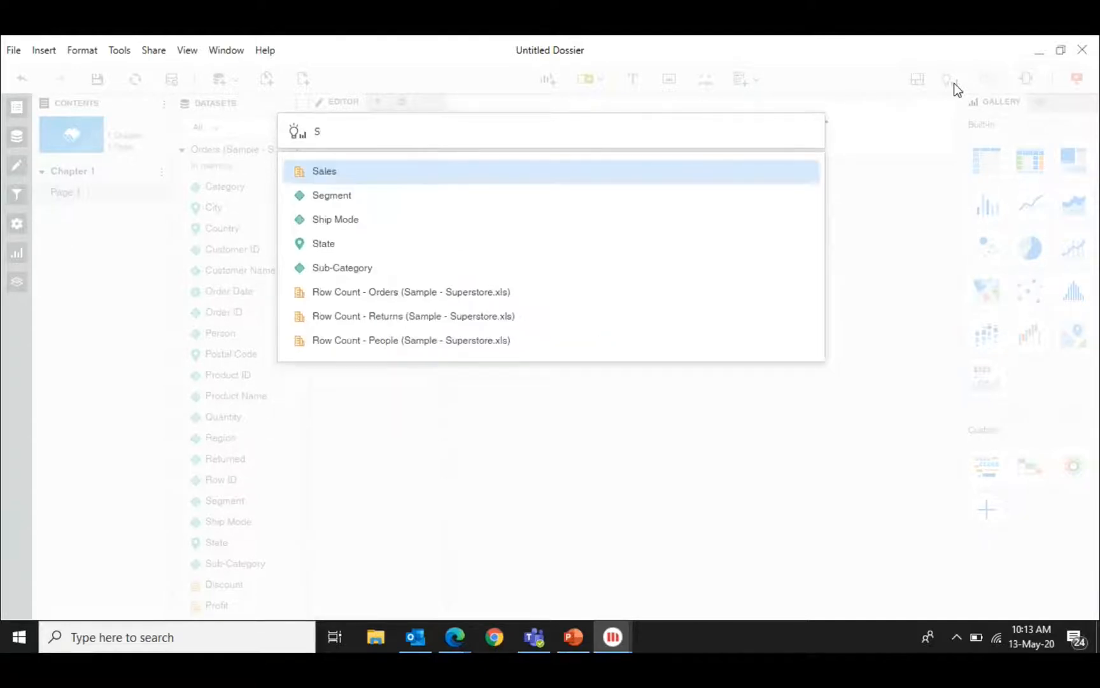
{"action": "type", "text": "how me th"}
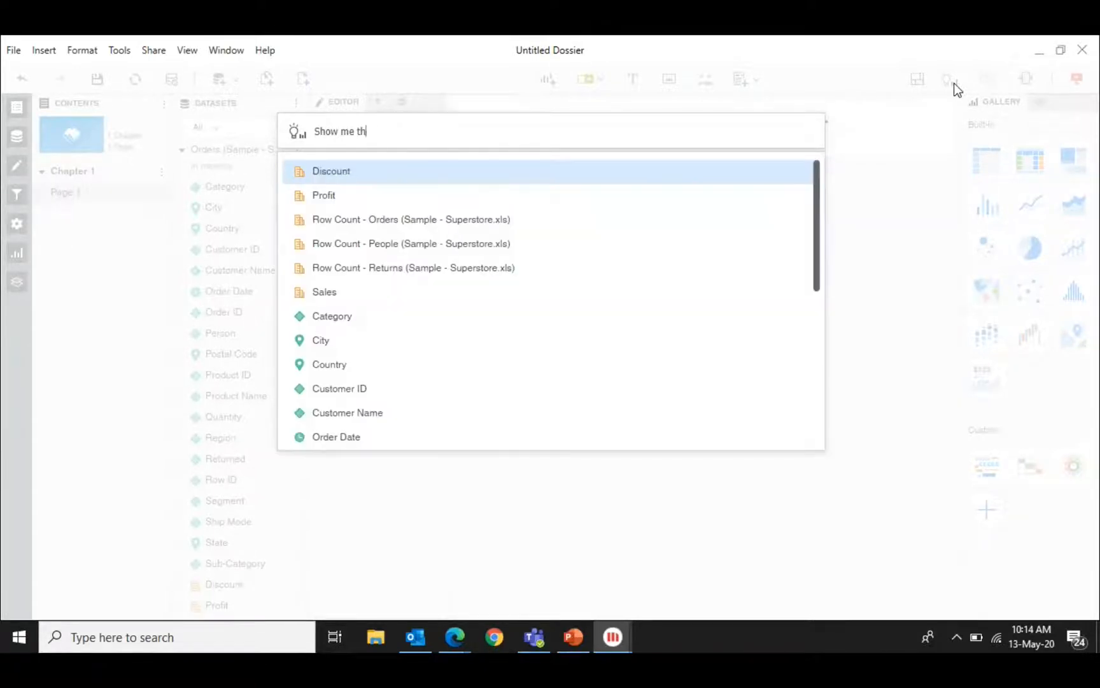
{"action": "type", "text": "e Distint Co"}
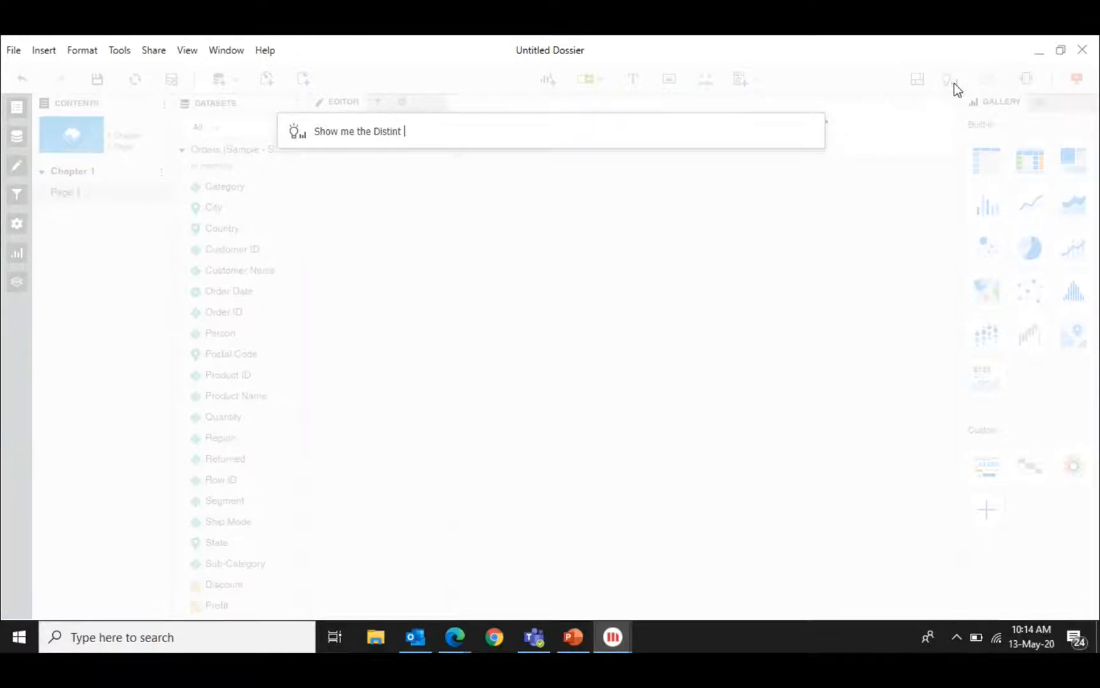
{"action": "key", "text": "BackSpace"}
{"action": "key", "text": "BackSpace"}
{"action": "key", "text": "BackSpace"}
{"action": "key", "text": "BackSpace"}
{"action": "type", "text": "ct Count of Order"}
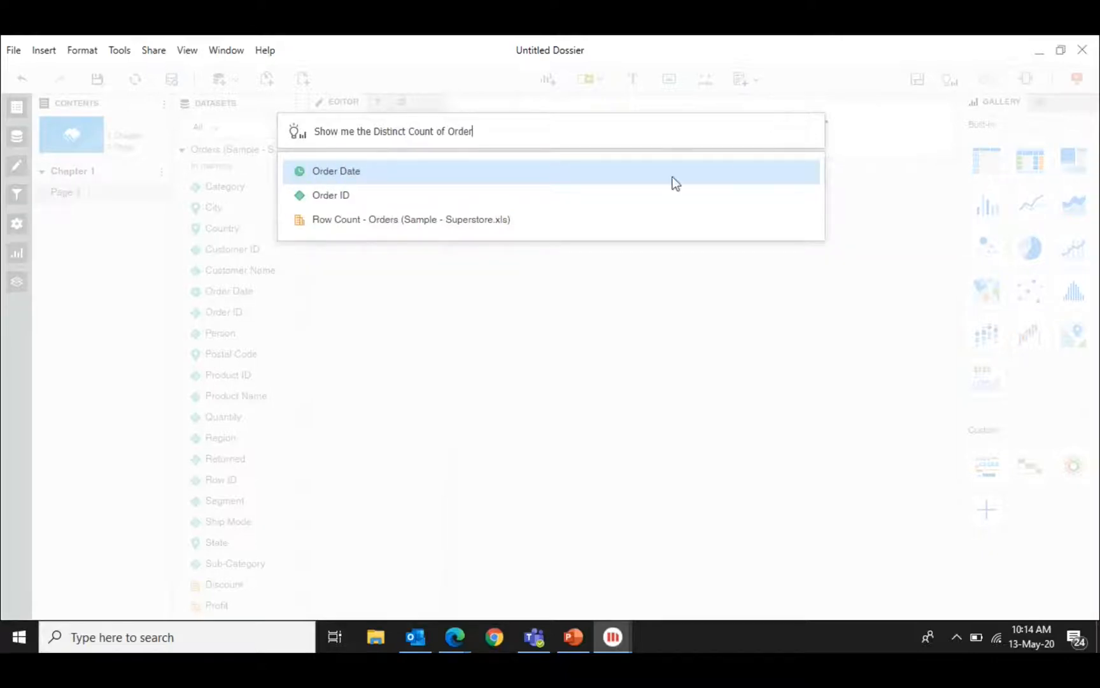
{"action": "left_click", "coordinate": [338, 195]}
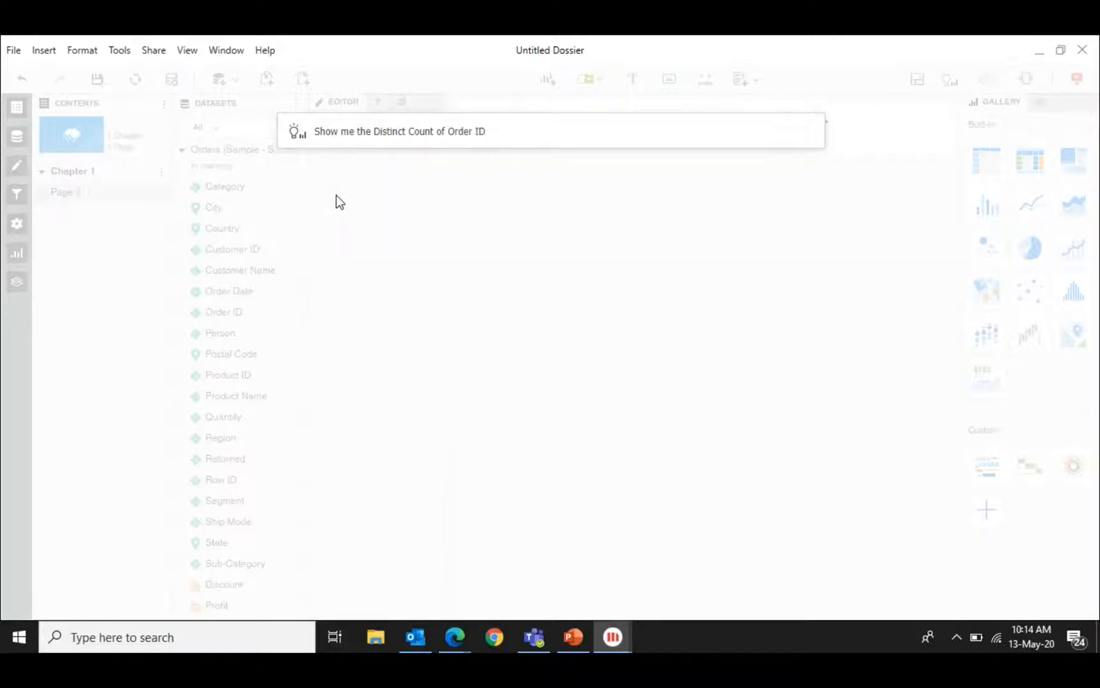
{"action": "key", "text": "Return"}
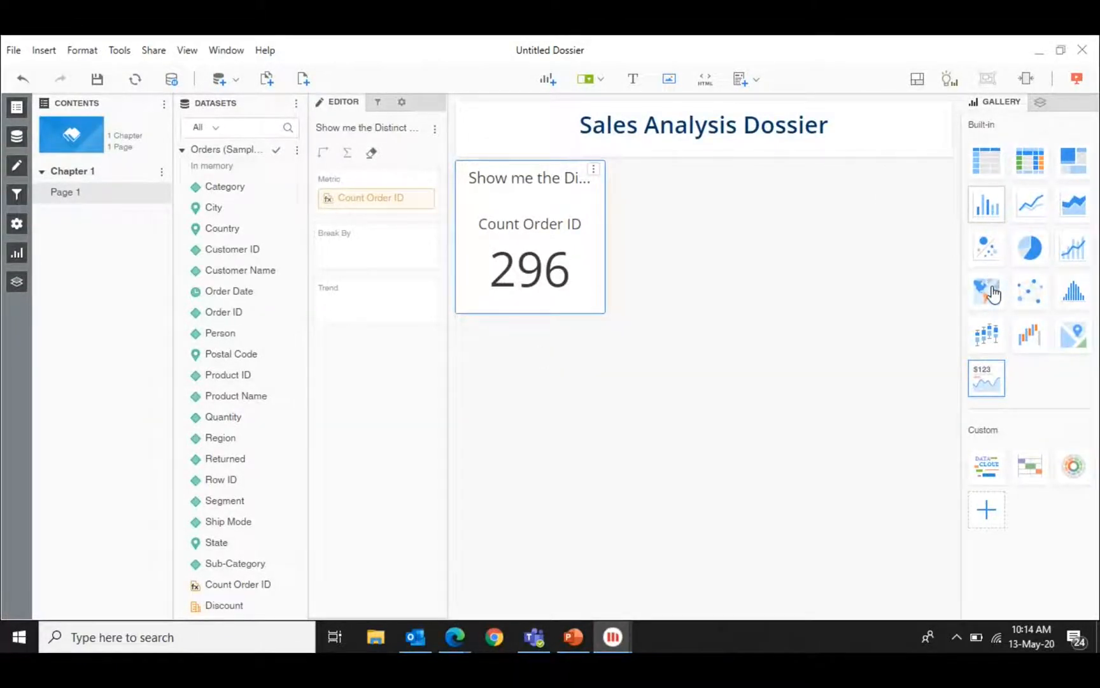
Apply the dark navy card style with white text to the Order ID count KPI.
{"action": "mouse_move", "coordinate": [983, 389]}
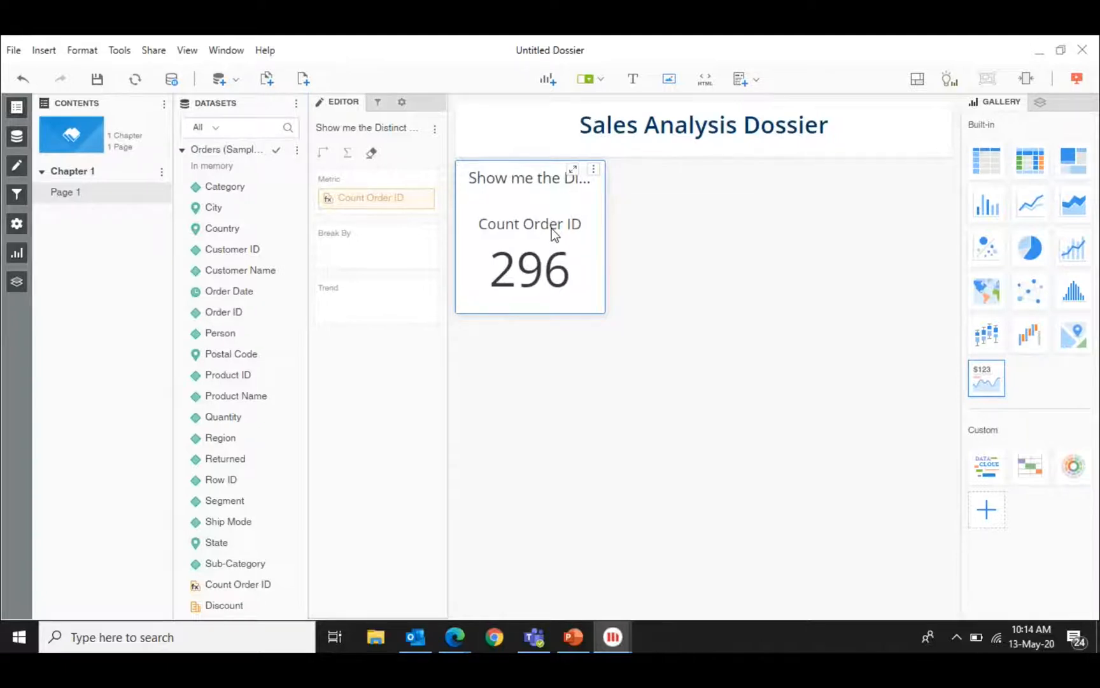
{"action": "left_click", "coordinate": [403, 103]}
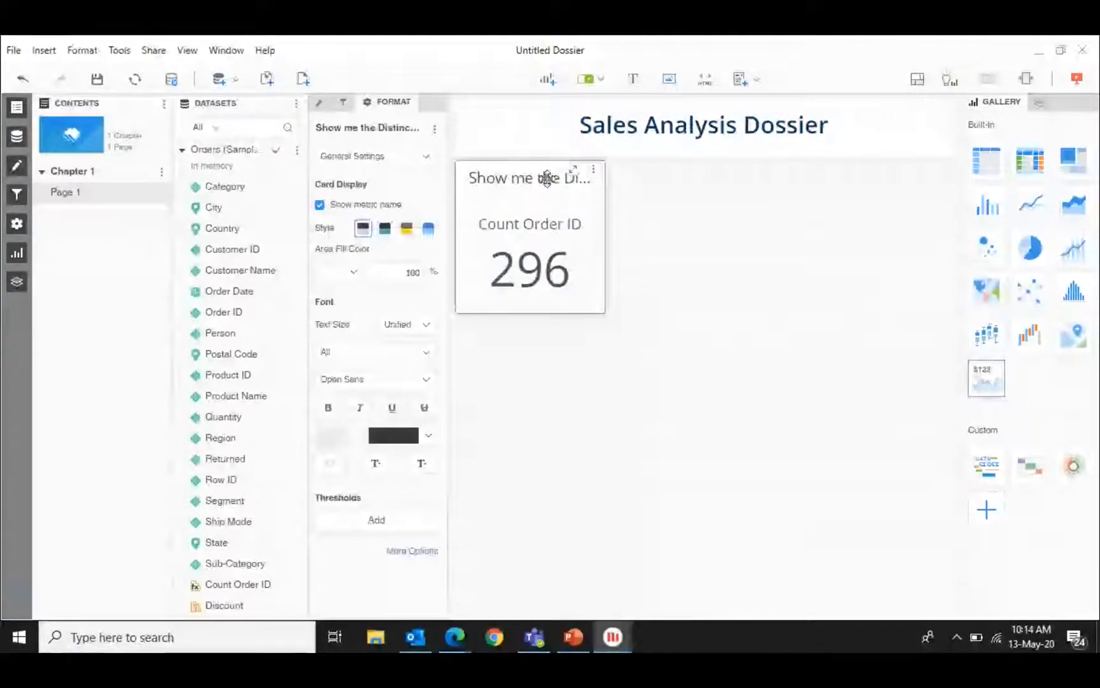
{"action": "left_click", "coordinate": [385, 227]}
{"action": "left_click", "coordinate": [353, 273]}
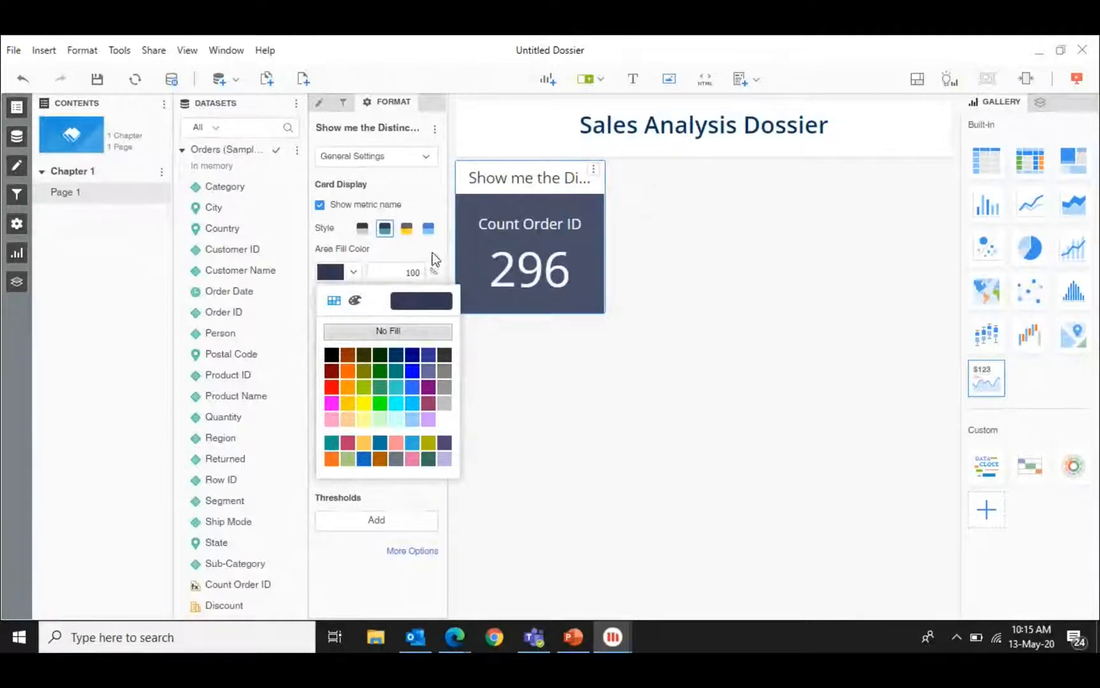
{"action": "left_click", "coordinate": [433, 258]}
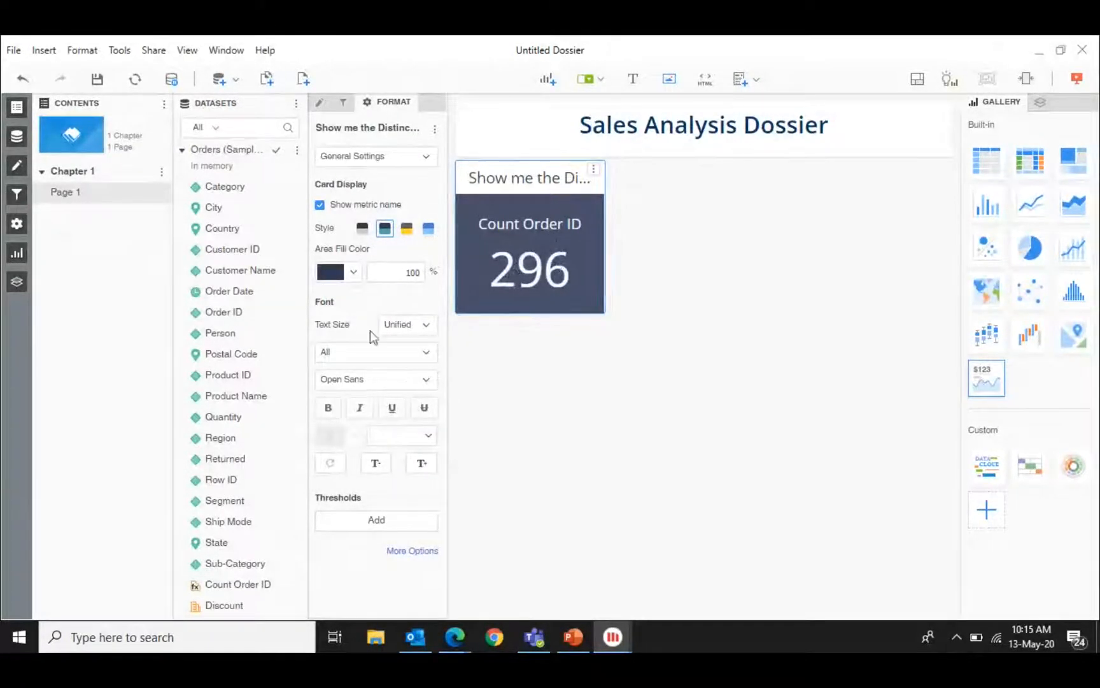
Rename the KPI visualization's title to "Total Orders".
{"action": "double_click", "coordinate": [523, 176]}
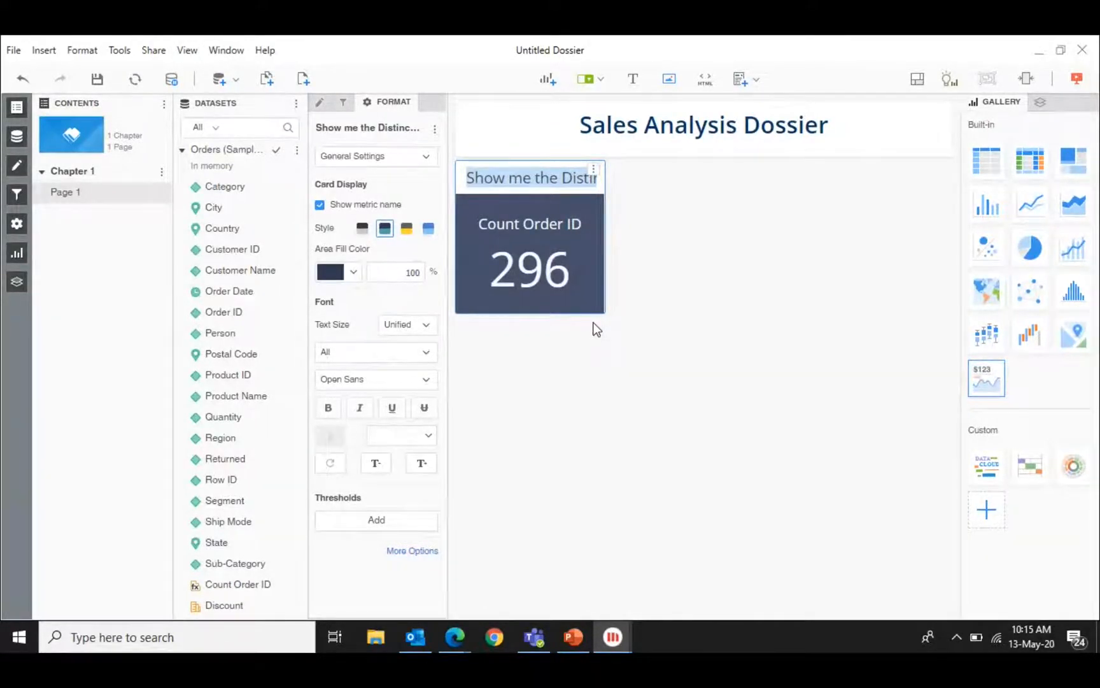
{"action": "type", "text": "ORder"}
{"action": "key", "text": "BackSpace"}
{"action": "key", "text": "BackSpace"}
{"action": "key", "text": "BackSpace"}
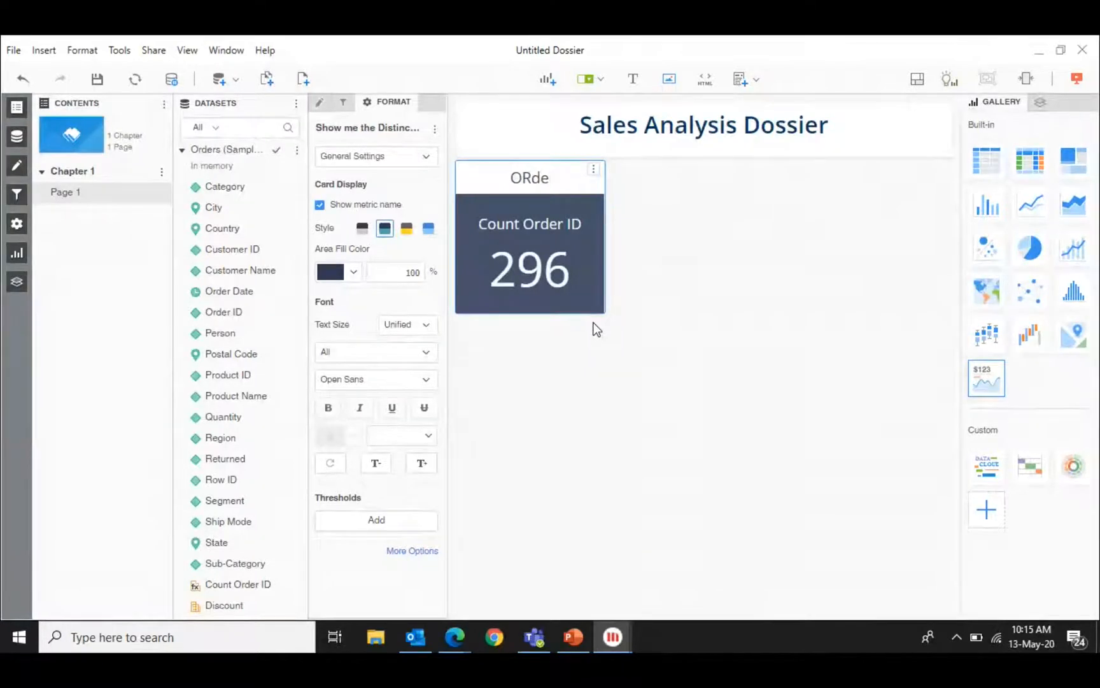
{"action": "key", "text": "BackSpace"}
{"action": "type", "text": "rder"}
{"action": "key", "text": "BackSpace"}
{"action": "key", "text": "BackSpace"}
{"action": "key", "text": "BackSpace"}
{"action": "key", "text": "BackSpace"}
{"action": "key", "text": "BackSpace"}
{"action": "type", "text": "TO"}
{"action": "key", "text": "BackSpace"}
{"action": "type", "text": "otal Orders"}
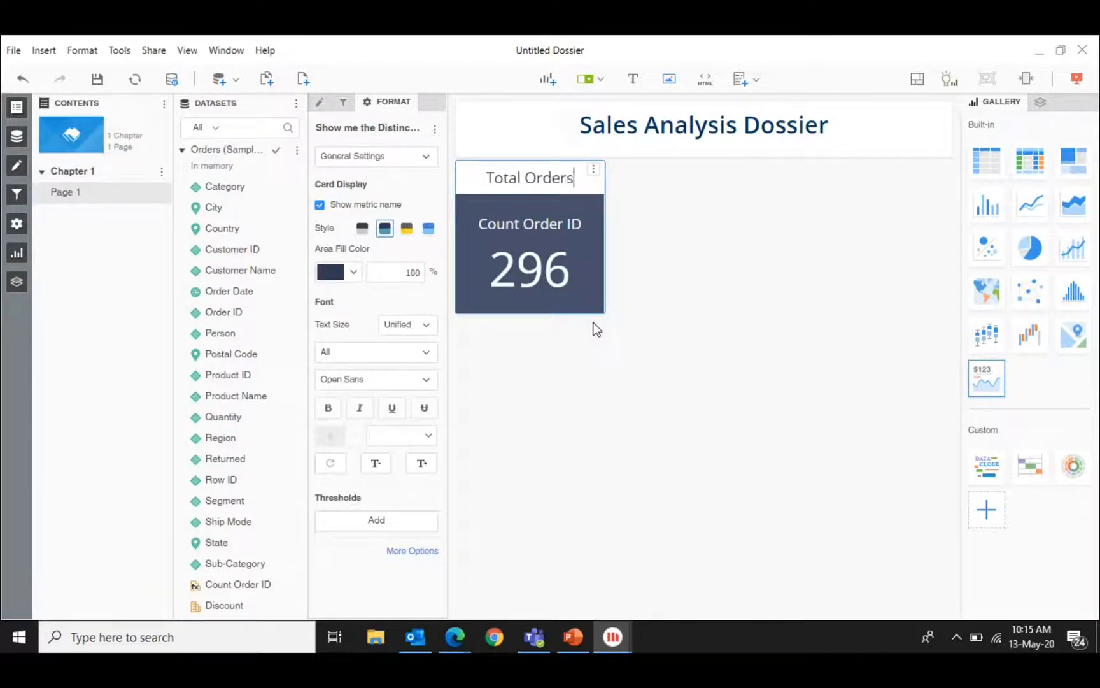
{"action": "left_click", "coordinate": [564, 356]}
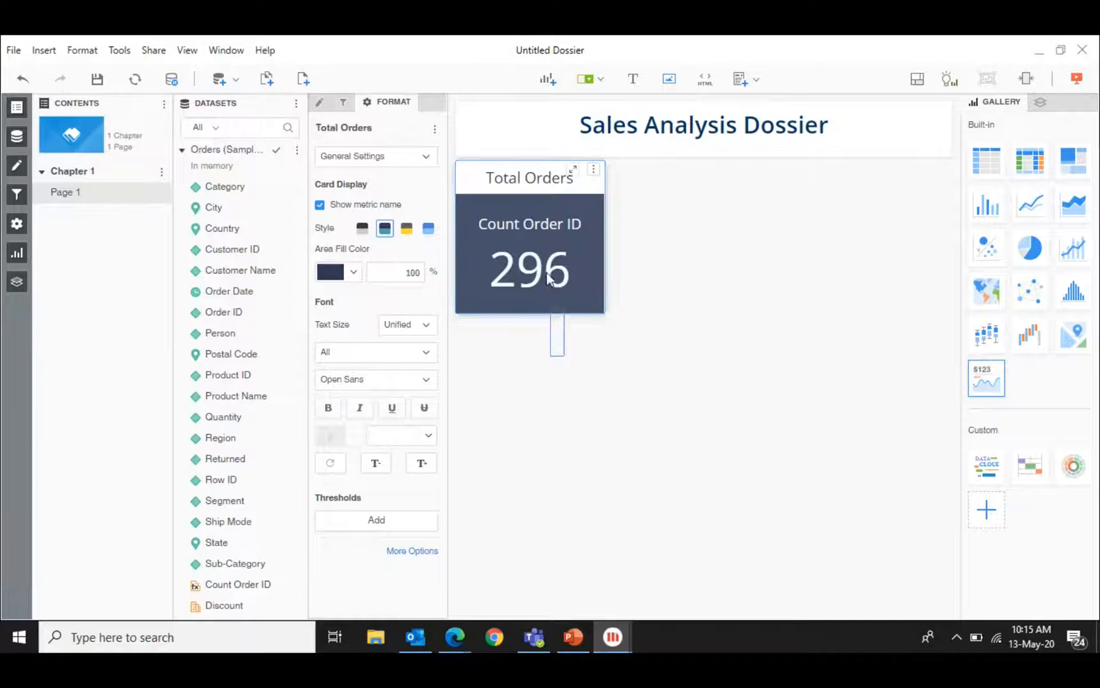
Hide the metric name on the Total Orders card.
{"action": "left_click", "coordinate": [567, 224]}
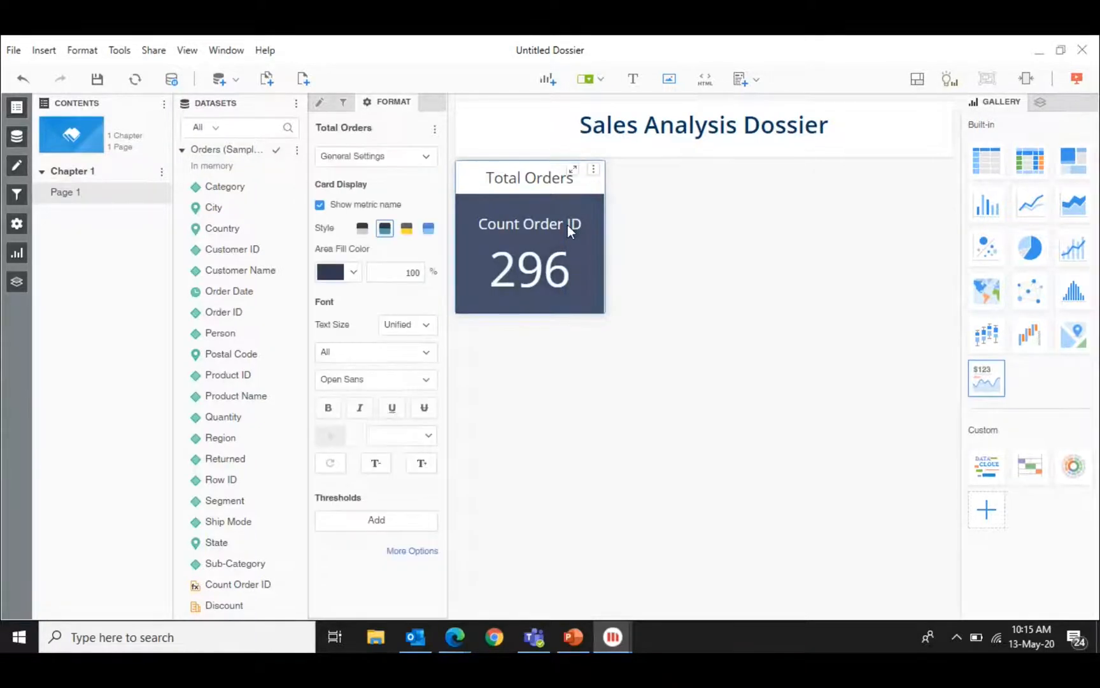
{"action": "left_click", "coordinate": [320, 206]}
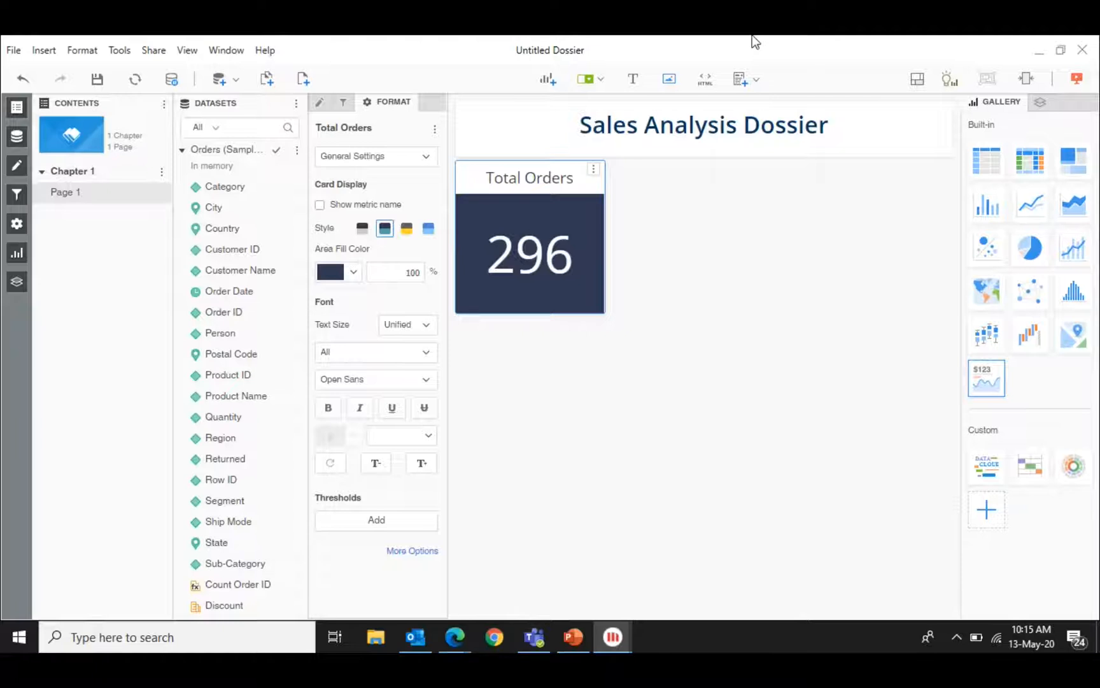
Generate a KPI visualization with the question "Show me total Sales" and place it beside the Total Orders card.
{"action": "left_click", "coordinate": [948, 90]}
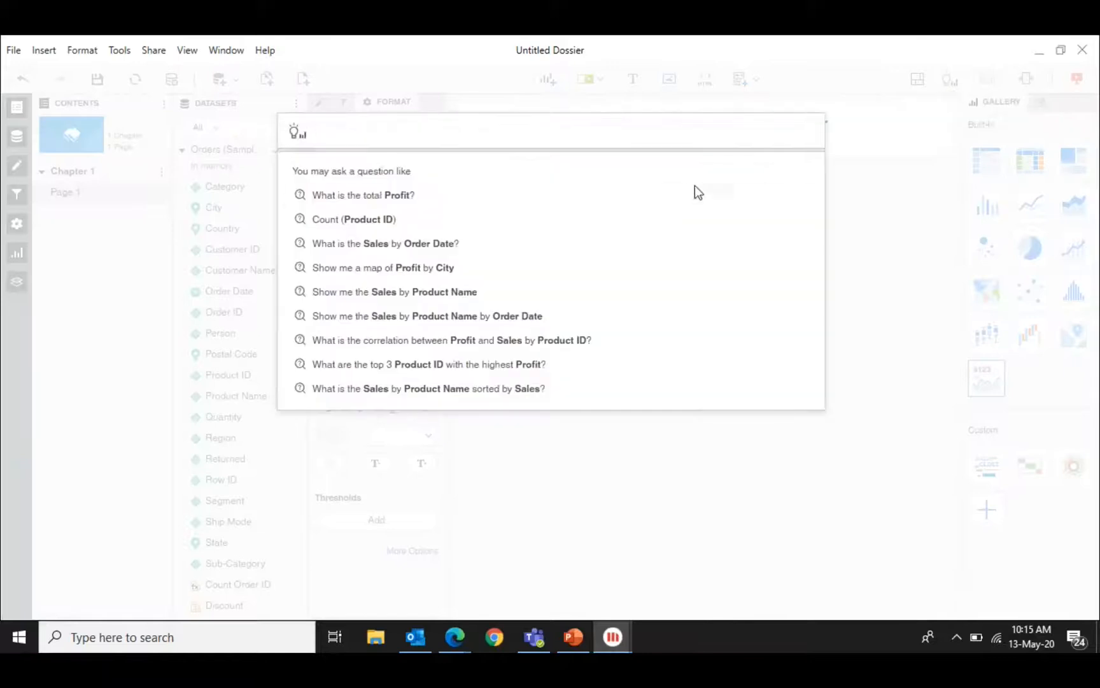
{"action": "type", "text": "Shoe m"}
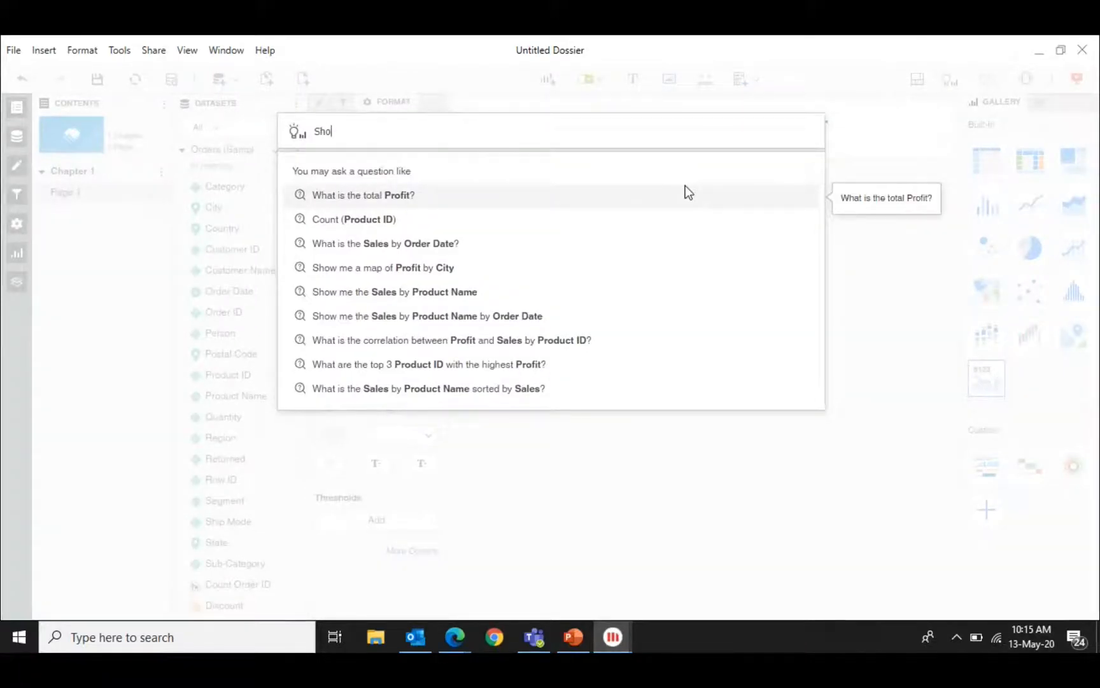
{"action": "key", "text": "BackSpace"}
{"action": "key", "text": "BackSpace"}
{"action": "key", "text": "BackSpace"}
{"action": "type", "text": "w m"}
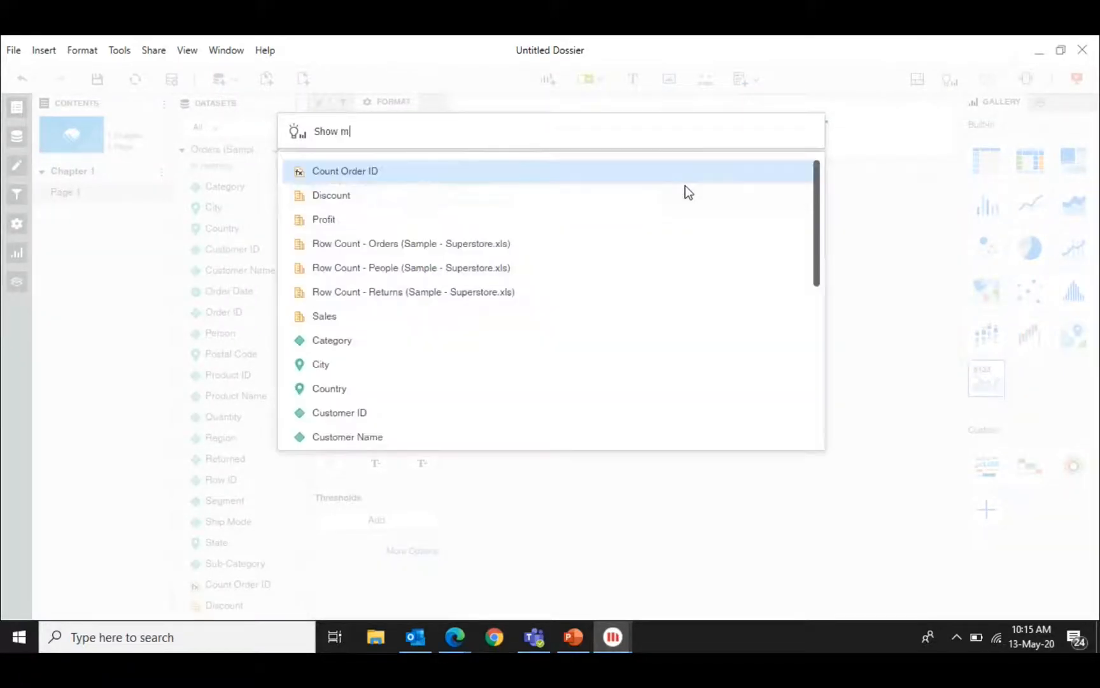
{"action": "type", "text": "e tota"}
{"action": "key", "text": "BackSpace"}
{"action": "key", "text": "BackSpace"}
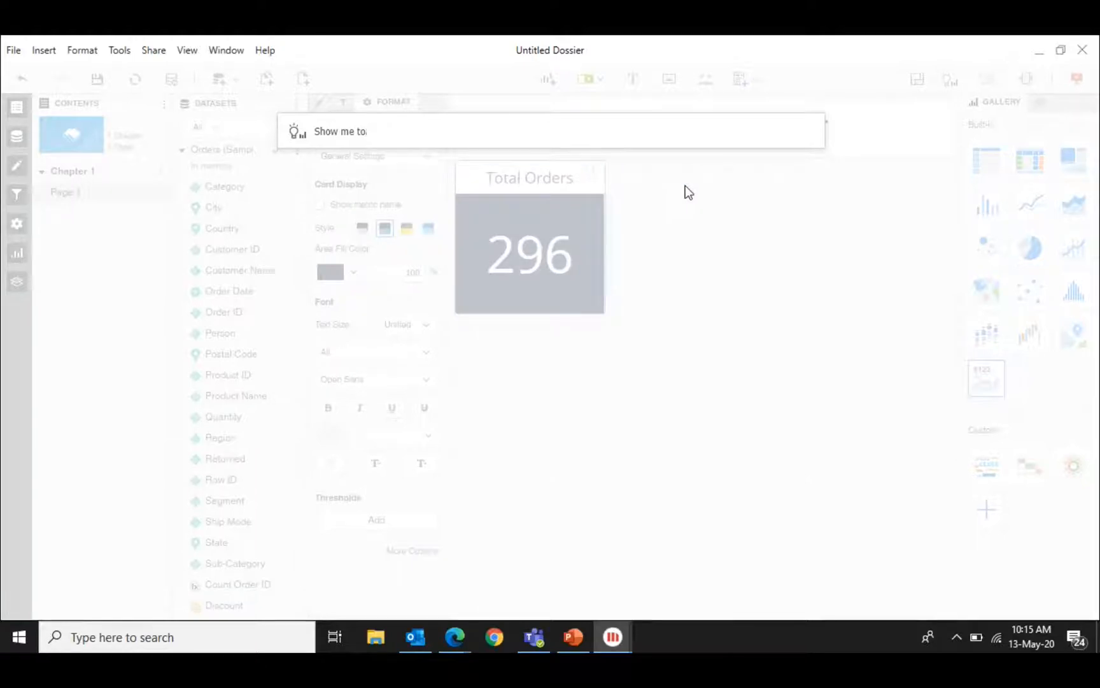
{"action": "type", "text": "tal Sales"}
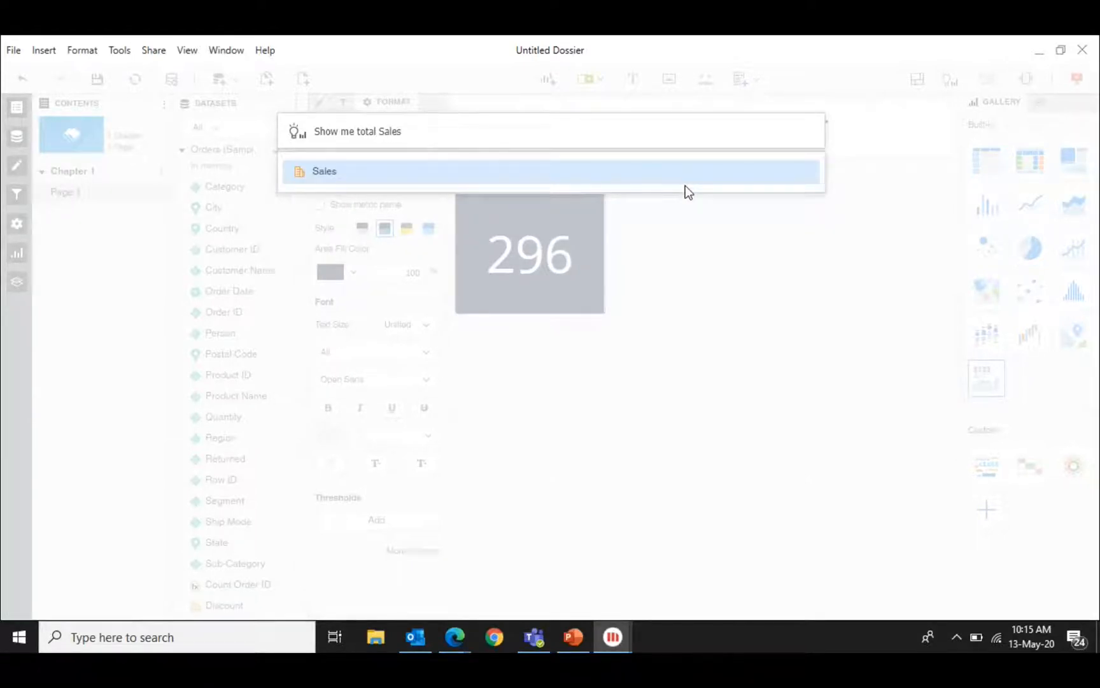
{"action": "left_click", "coordinate": [482, 178]}
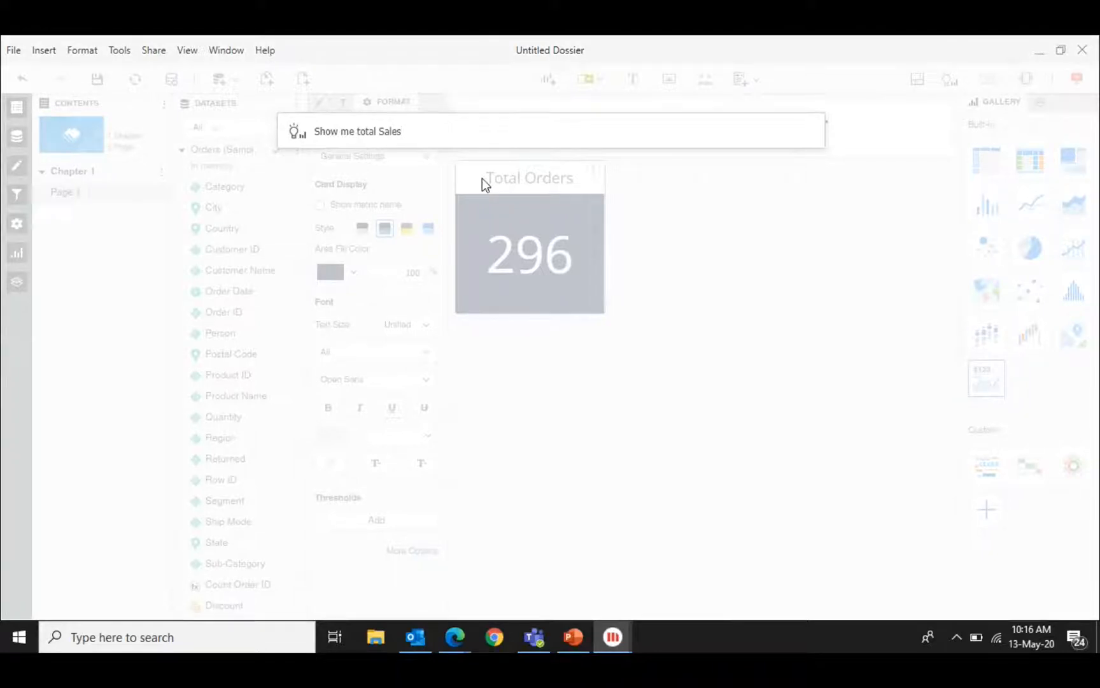
{"action": "key", "text": "Return"}
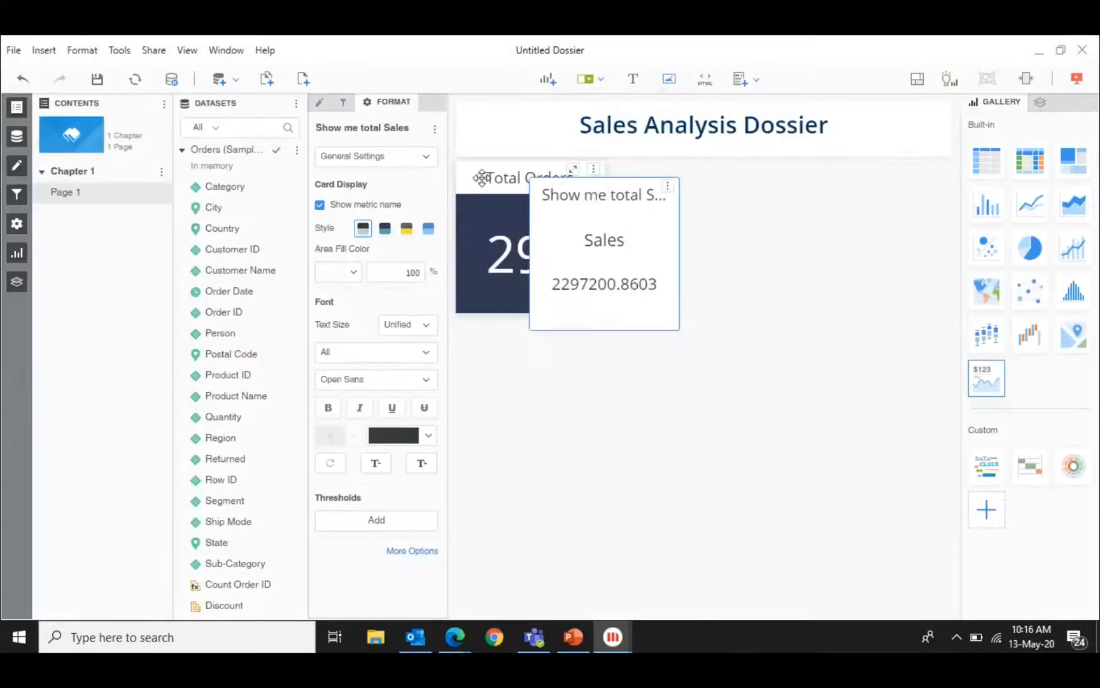
{"action": "left_click_drag", "start_coordinate": [575, 185], "coordinate": [660, 171]}
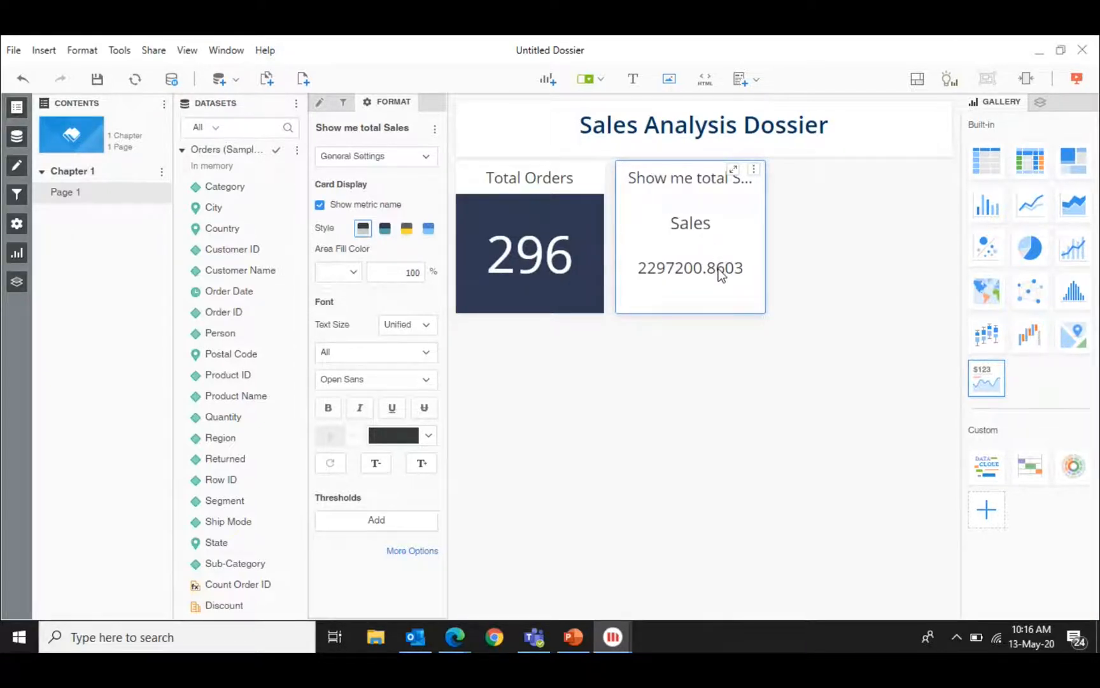
Generate a KPI visualization with the question "Show me total Profit" and align it at the far end of the KPI row.
{"action": "left_click", "coordinate": [949, 80]}
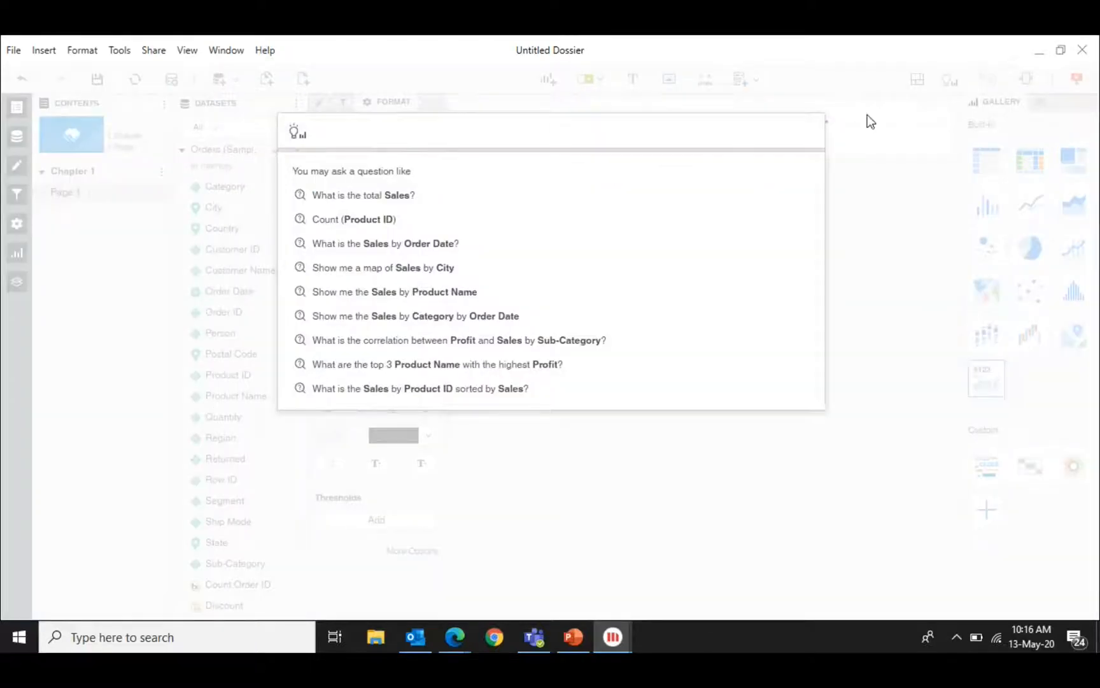
{"action": "type", "text": "Show "}
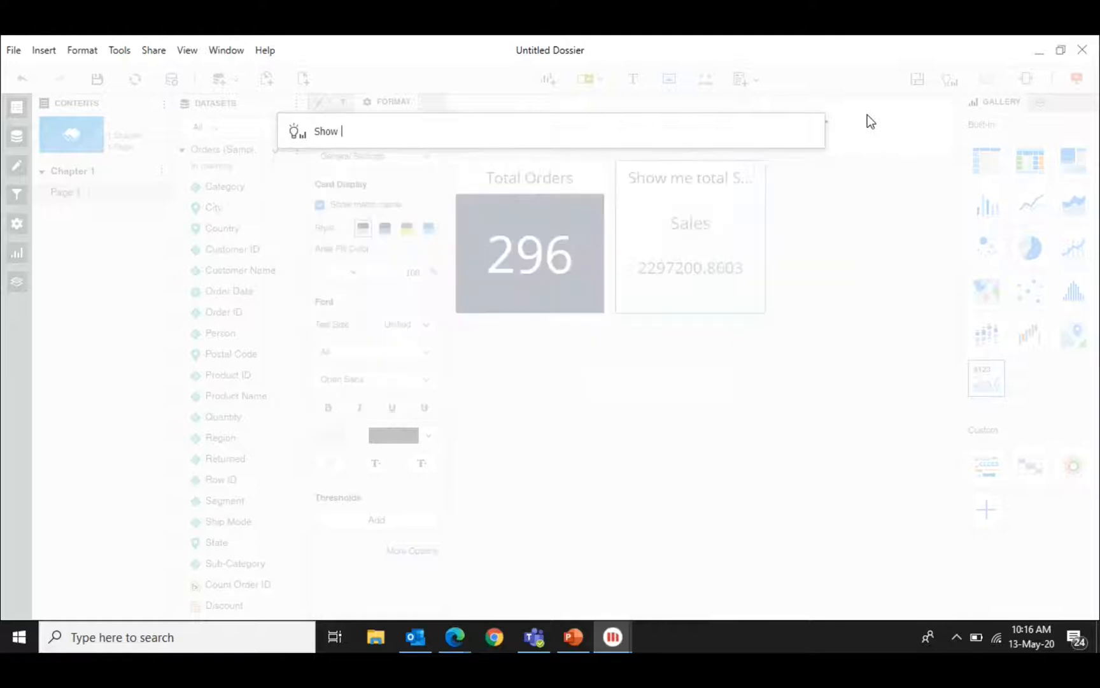
{"action": "type", "text": "me total Profit"}
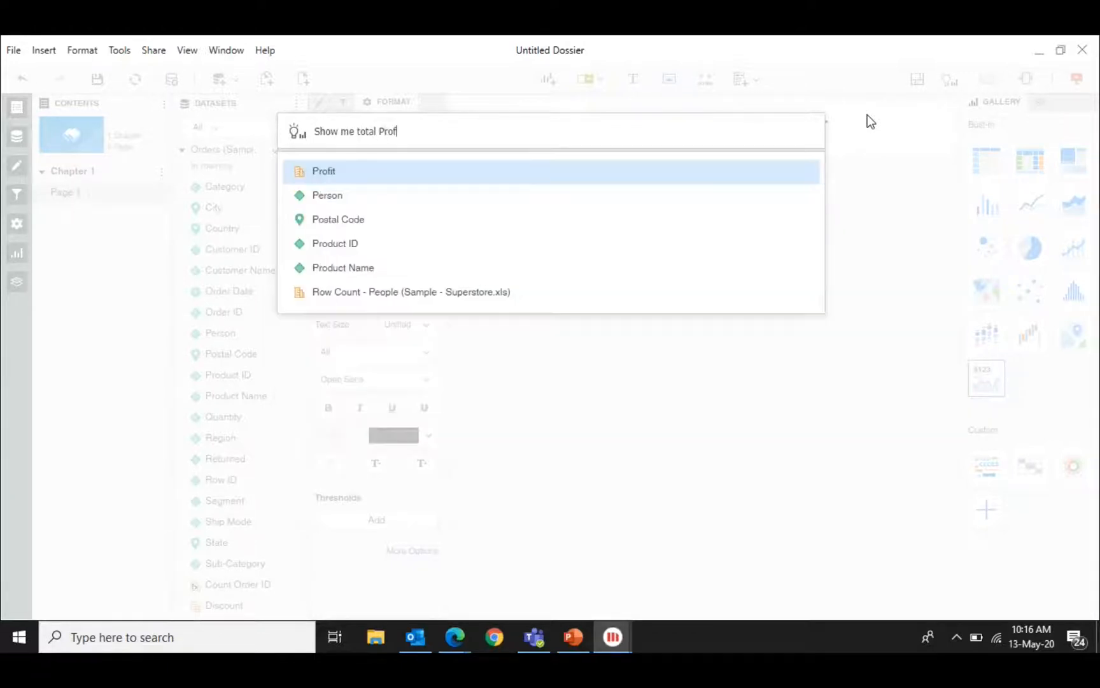
{"action": "left_click", "coordinate": [418, 168]}
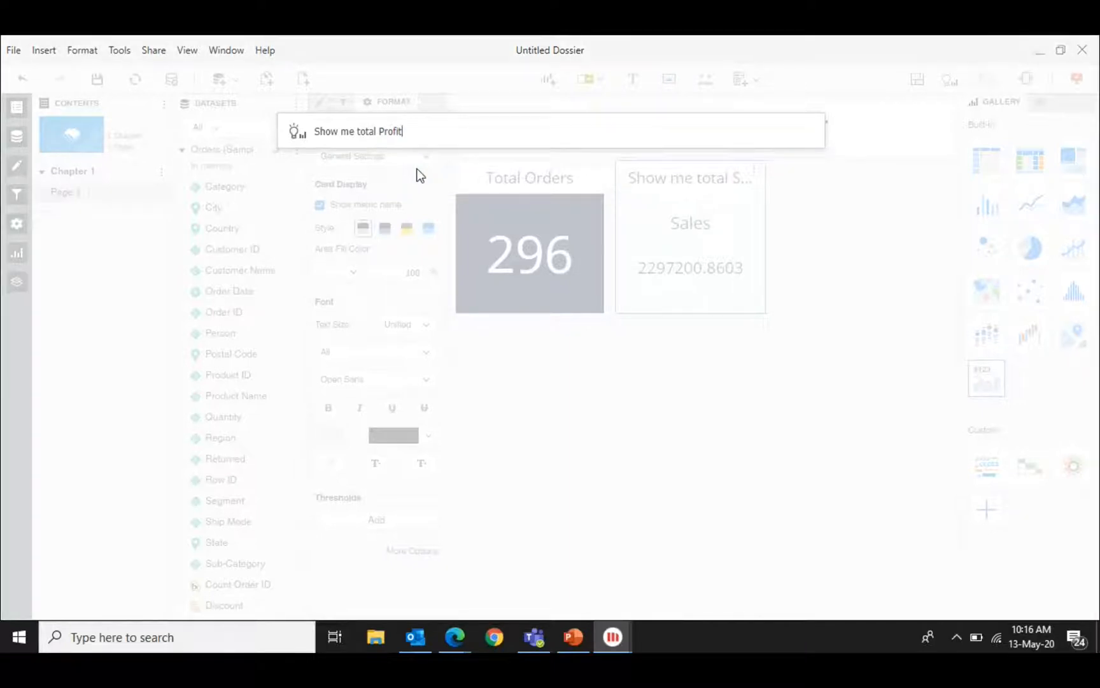
{"action": "key", "text": "Return"}
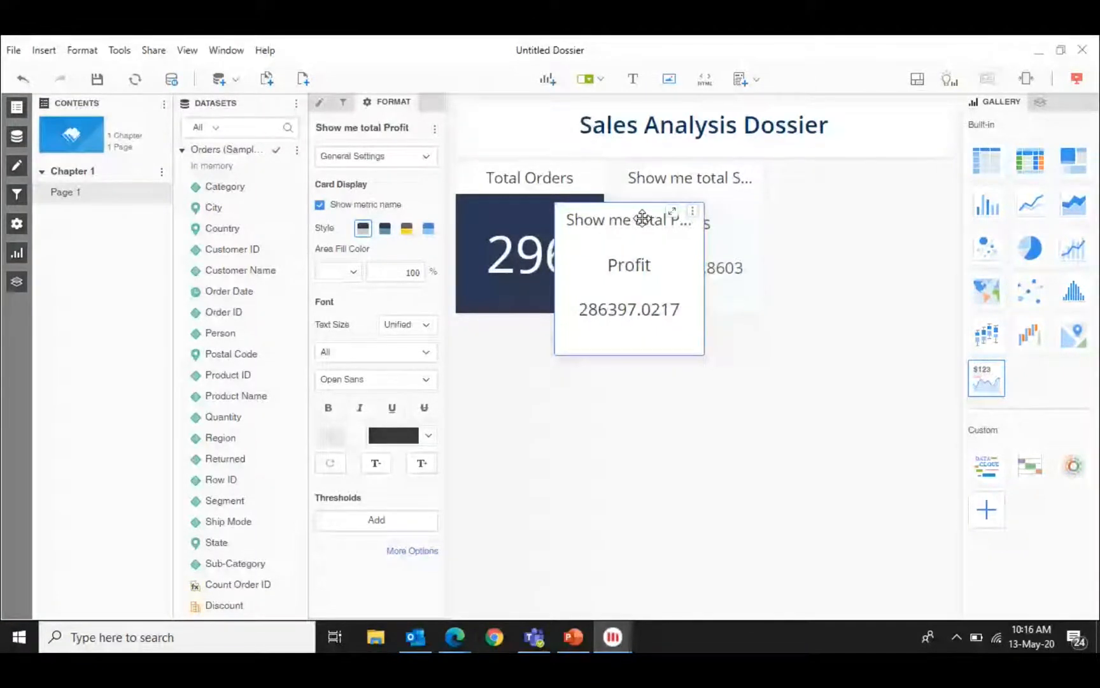
{"action": "left_click_drag", "start_coordinate": [642, 218], "coordinate": [879, 184]}
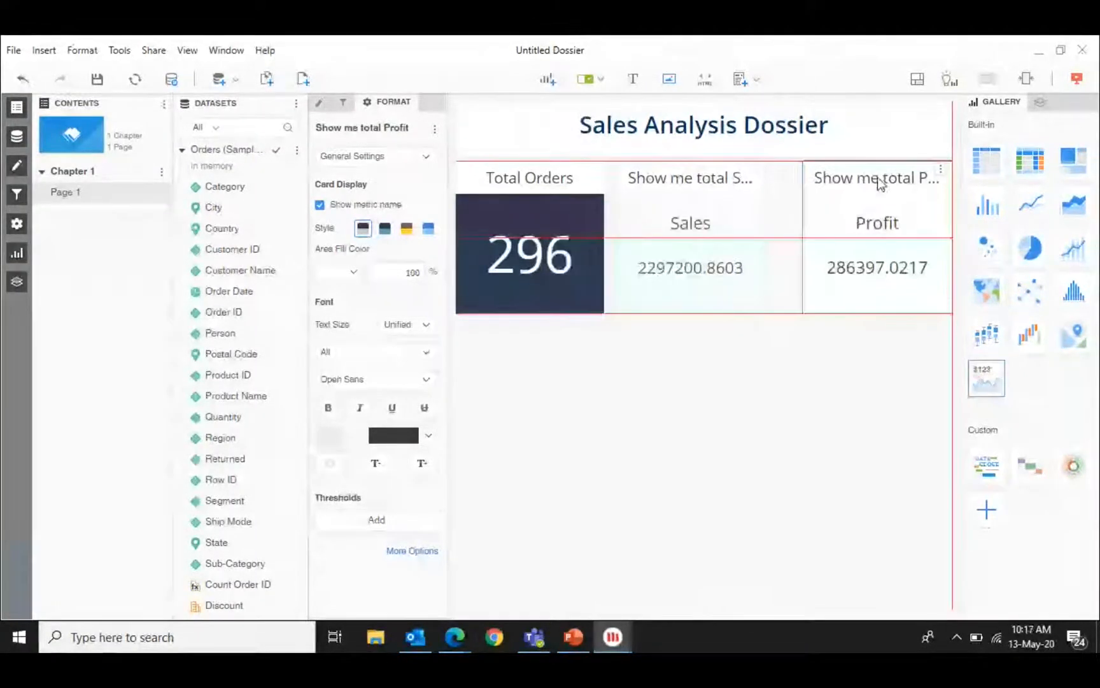
Widen the total Sales and total Profit cards toward each other to narrow the gap between them.
{"action": "left_click", "coordinate": [709, 178]}
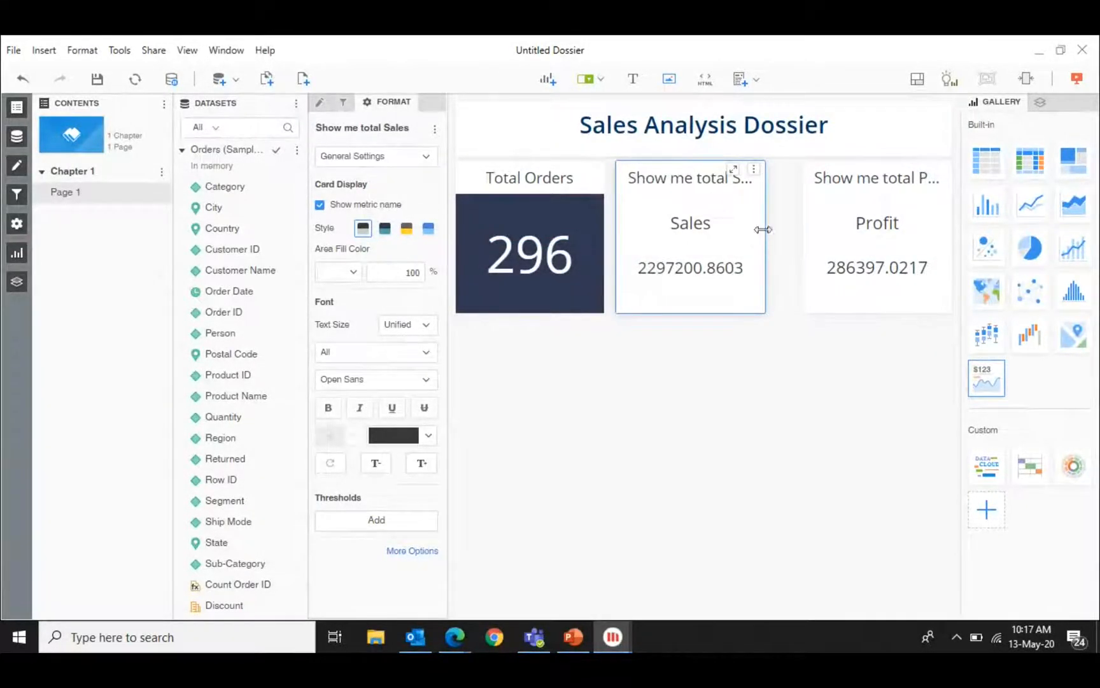
{"action": "left_click_drag", "start_coordinate": [763, 230], "coordinate": [798, 233]}
{"action": "left_click", "coordinate": [806, 228]}
{"action": "left_click", "coordinate": [783, 398]}
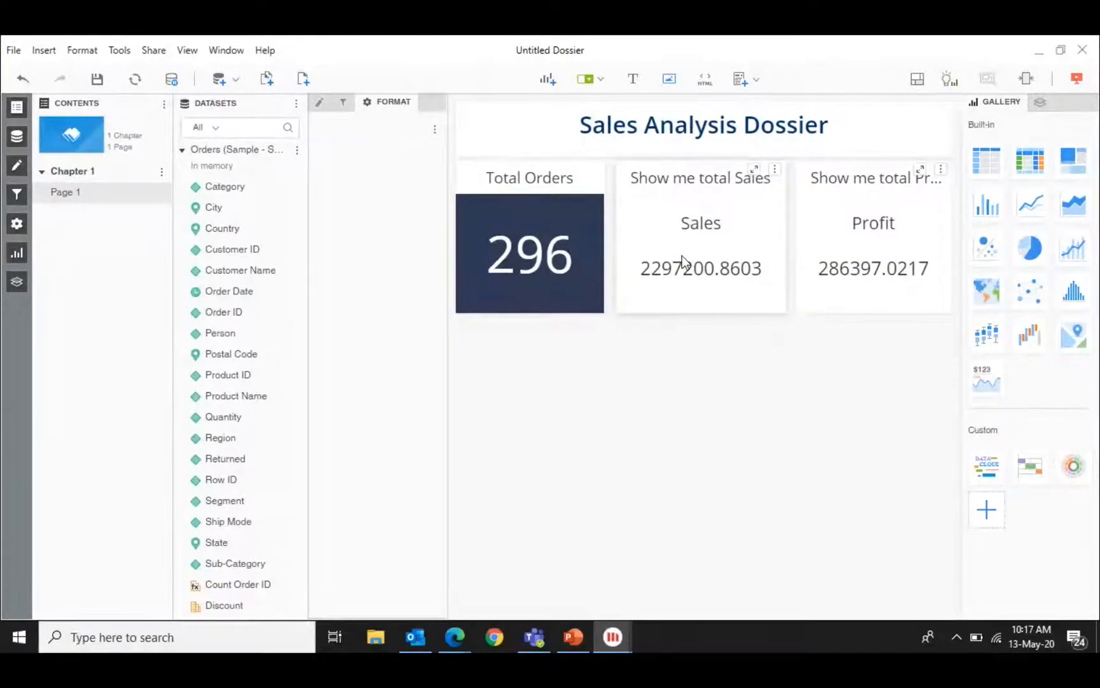
Apply the dark navy card style to the total Sales and total Profit KPIs.
{"action": "left_click", "coordinate": [758, 242]}
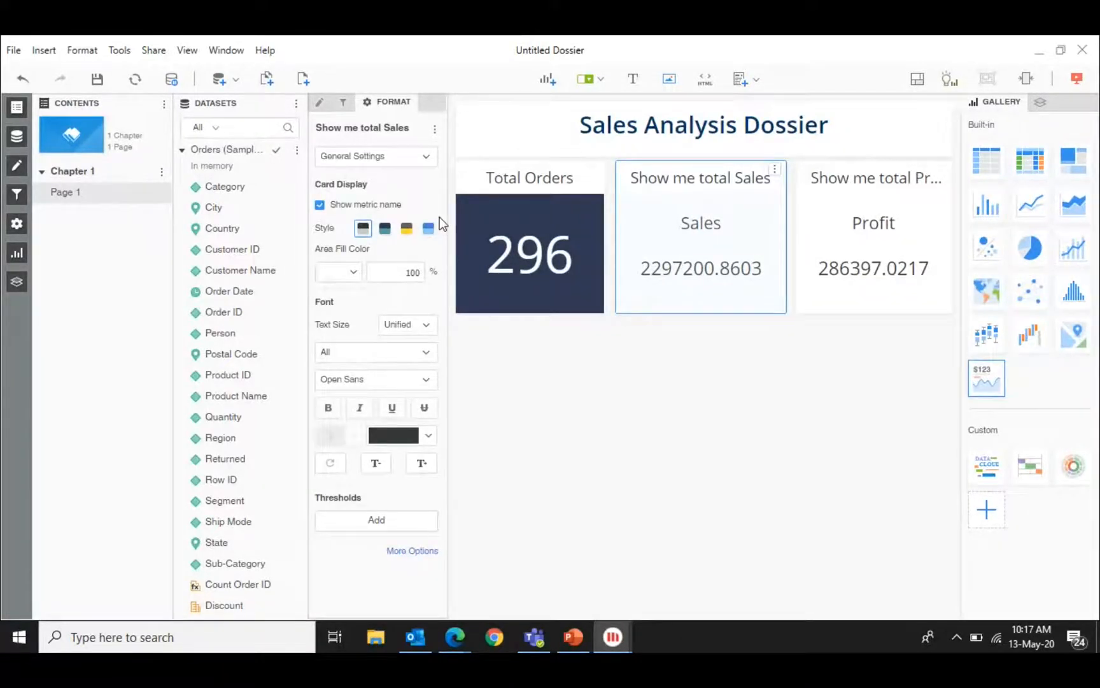
{"action": "left_click", "coordinate": [386, 230]}
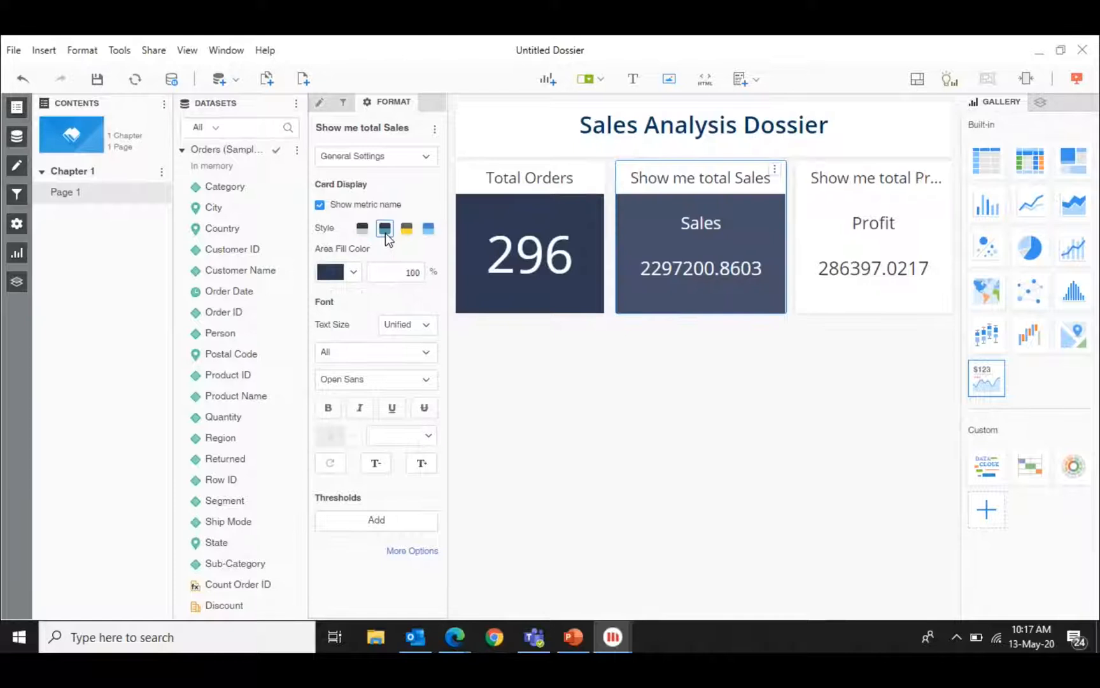
{"action": "left_click", "coordinate": [840, 292]}
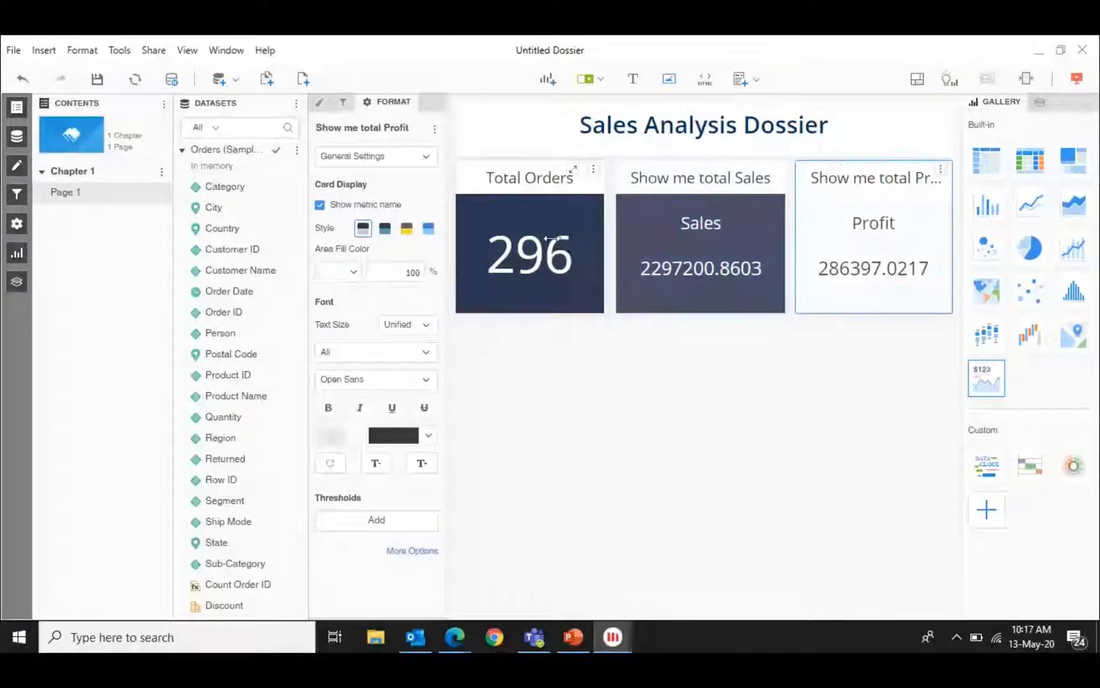
{"action": "left_click", "coordinate": [384, 228]}
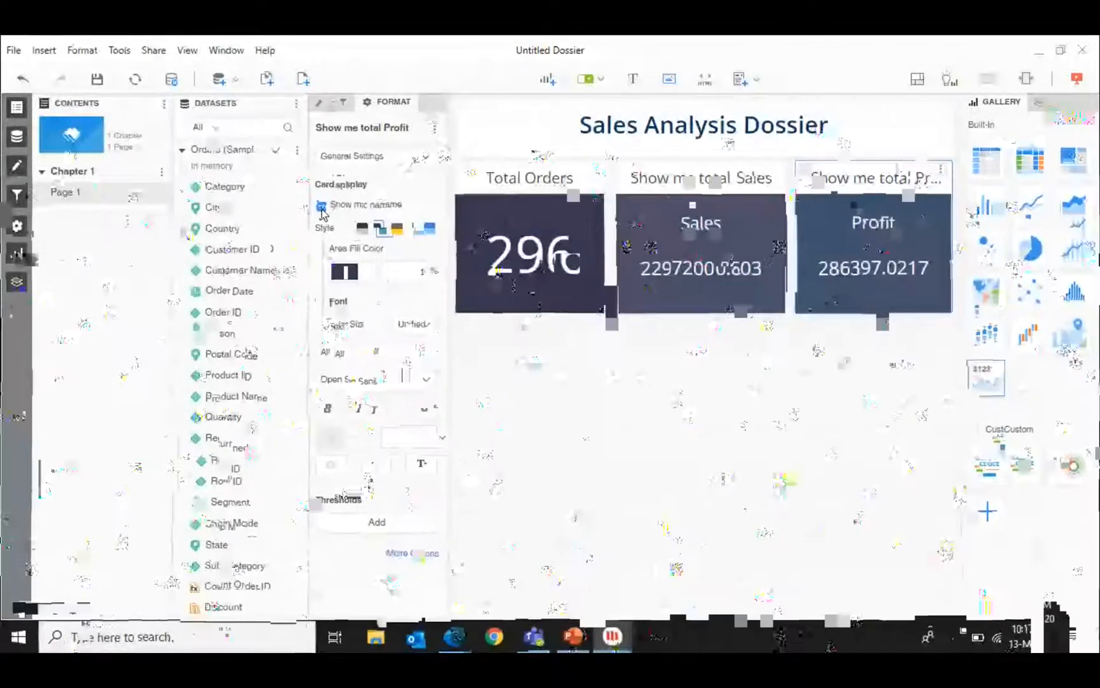
Hide the metric names on the Profit and Sales KPI cards and rename their titles to "Profit" and "Sales".
{"action": "left_click", "coordinate": [320, 205]}
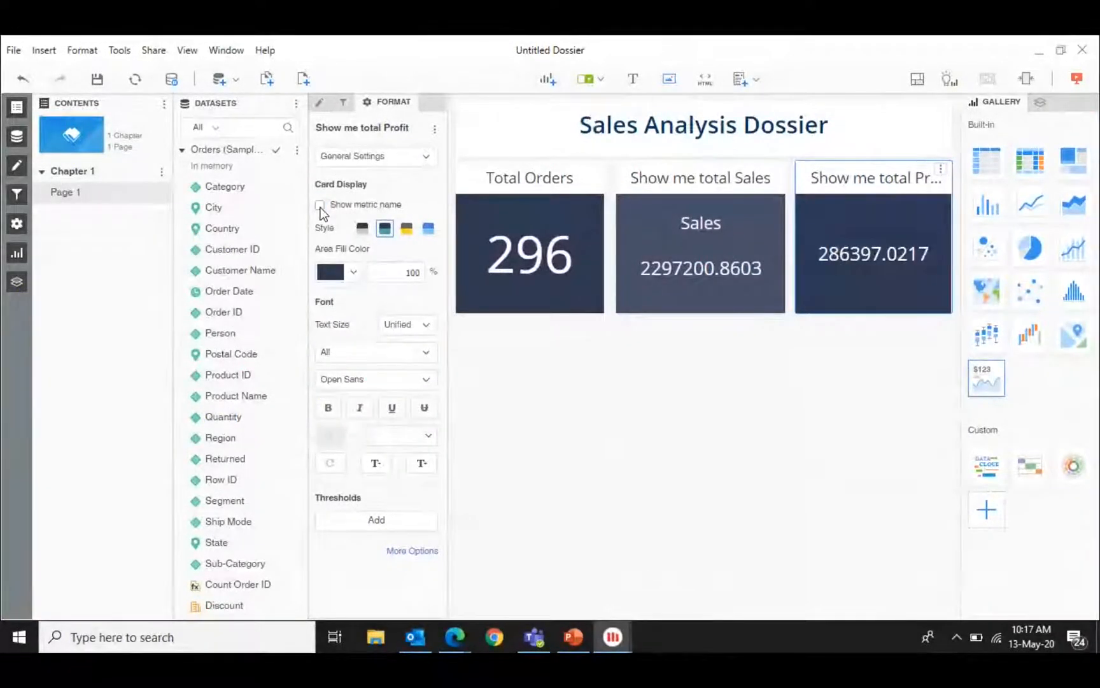
{"action": "double_click", "coordinate": [878, 180]}
{"action": "type", "text": "Profit"}
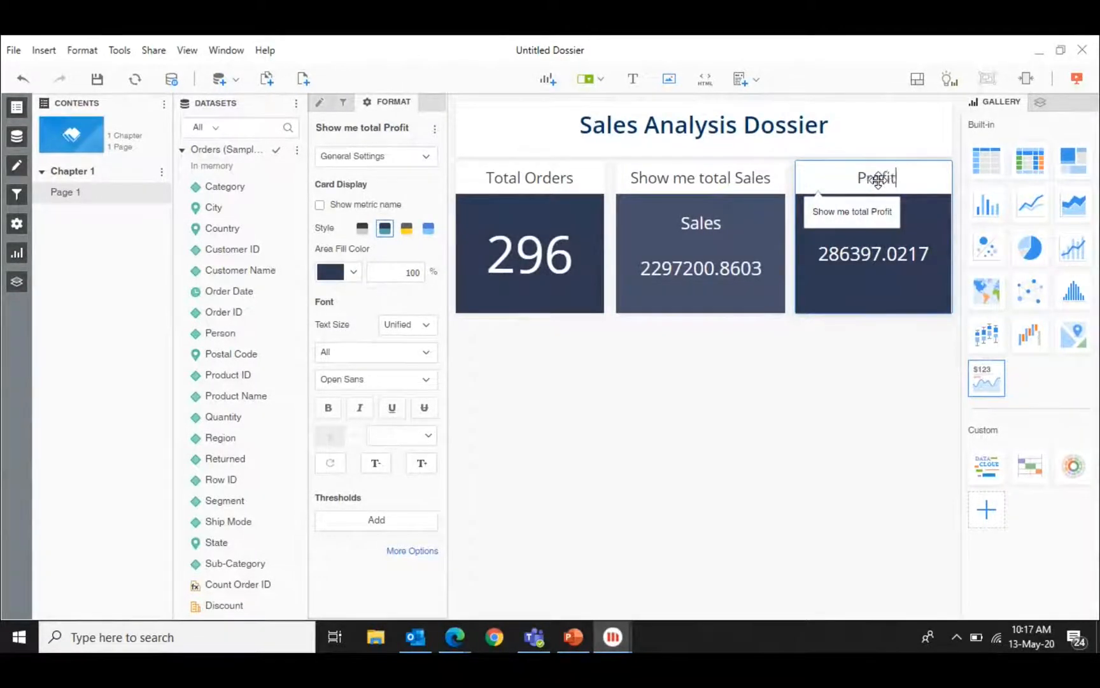
{"action": "key", "text": "Return"}
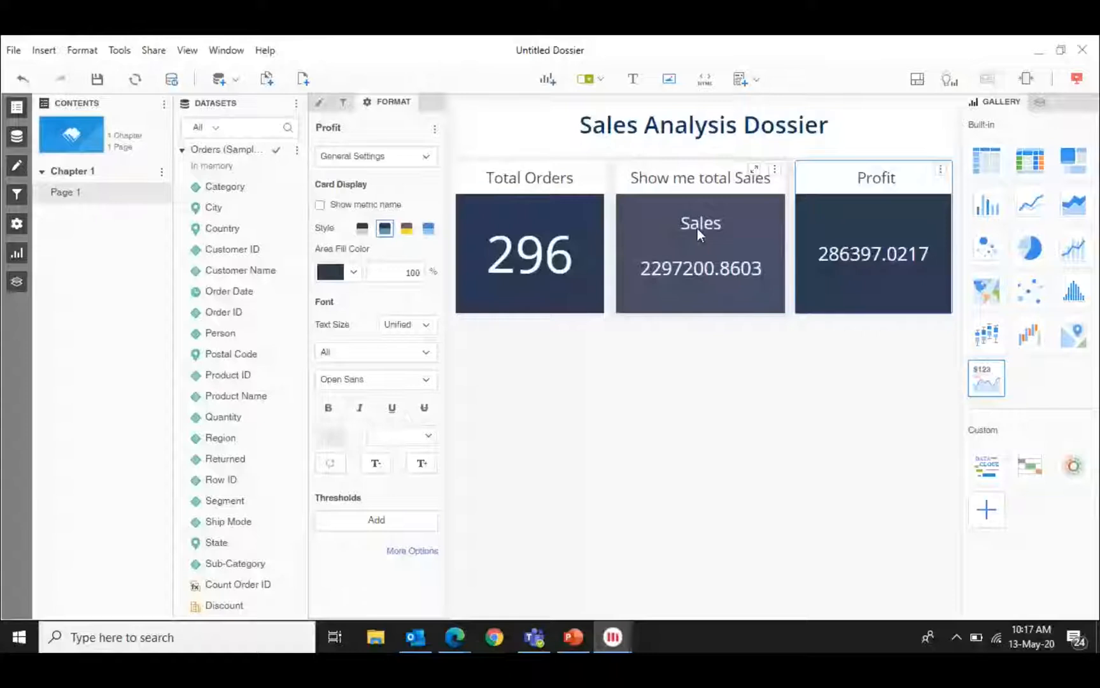
{"action": "left_click", "coordinate": [697, 228]}
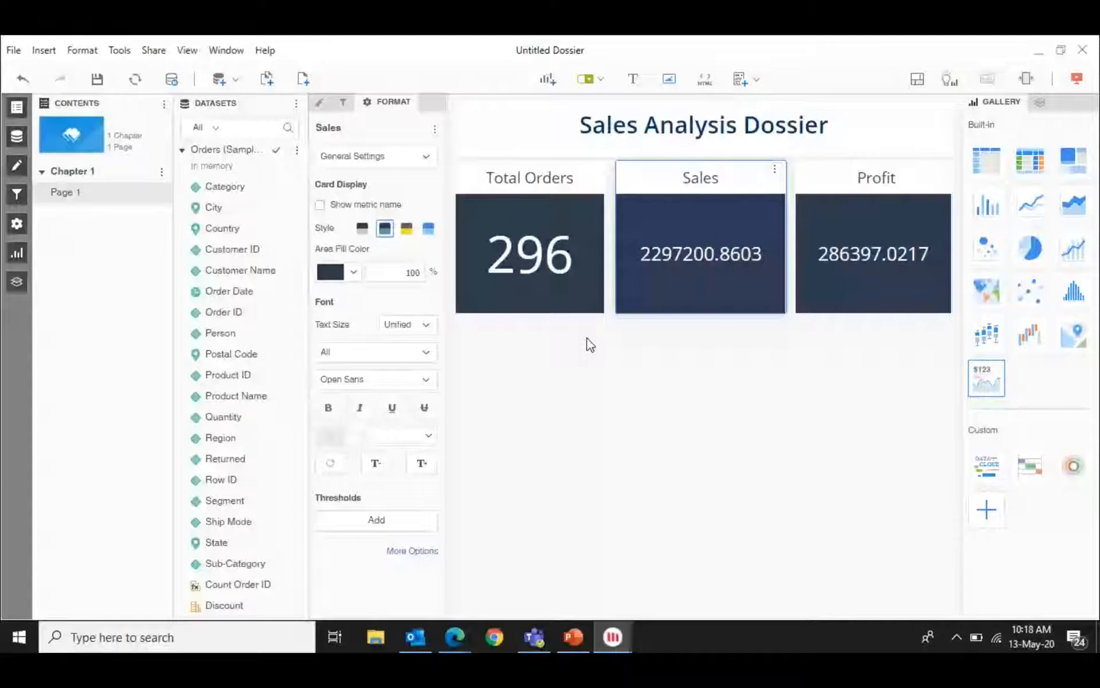
Widen the Total Orders card slightly toward the Sales card and set its text to a fixed size of 24.
{"action": "left_click", "coordinate": [590, 220]}
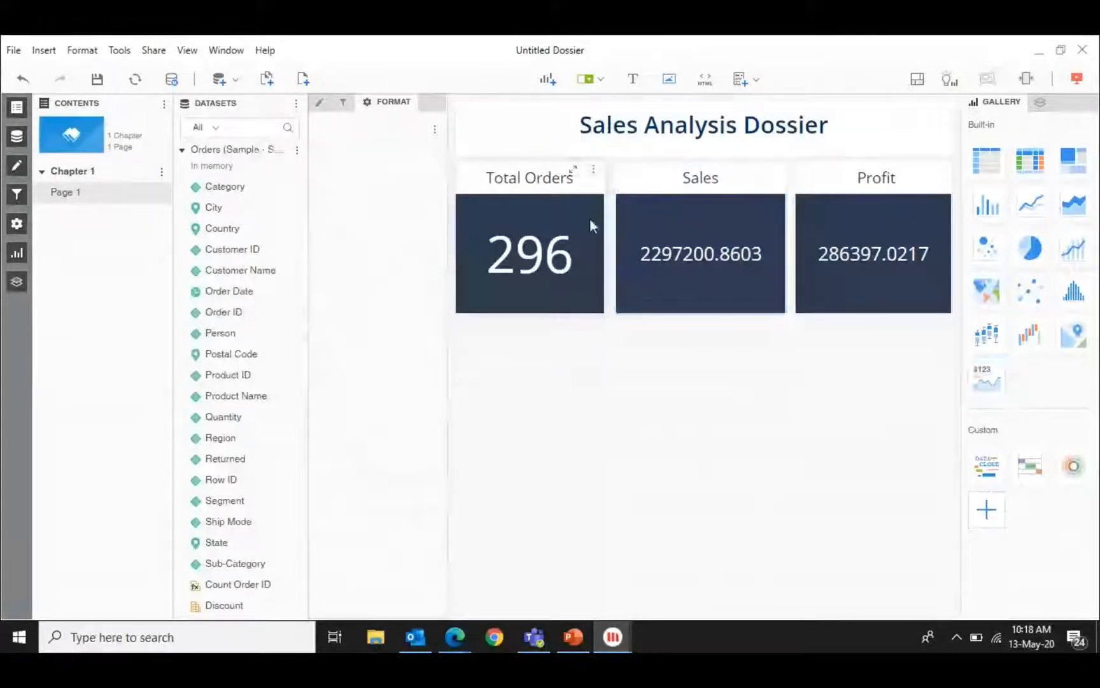
{"action": "left_click", "coordinate": [611, 398]}
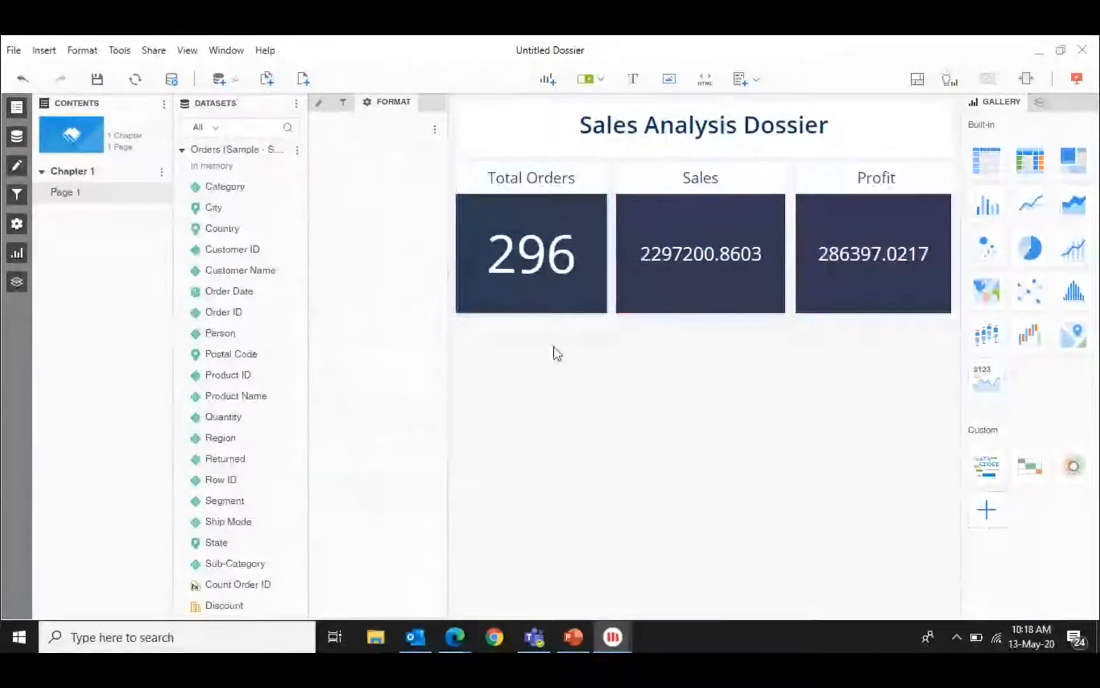
{"action": "left_click", "coordinate": [568, 293]}
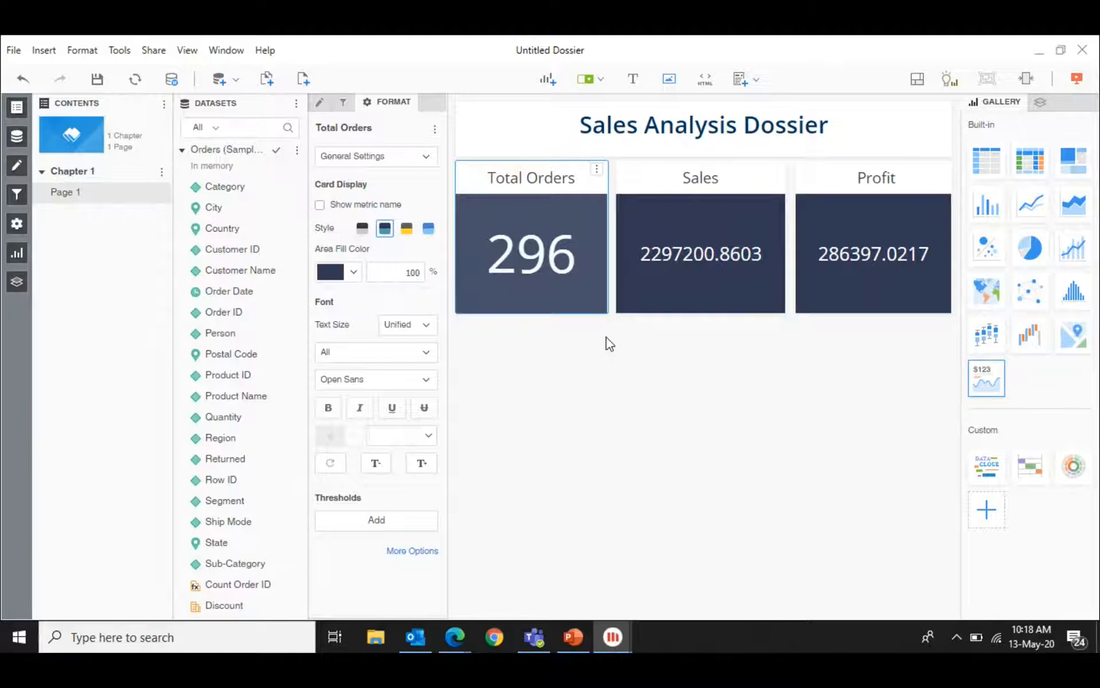
{"action": "left_click", "coordinate": [422, 330]}
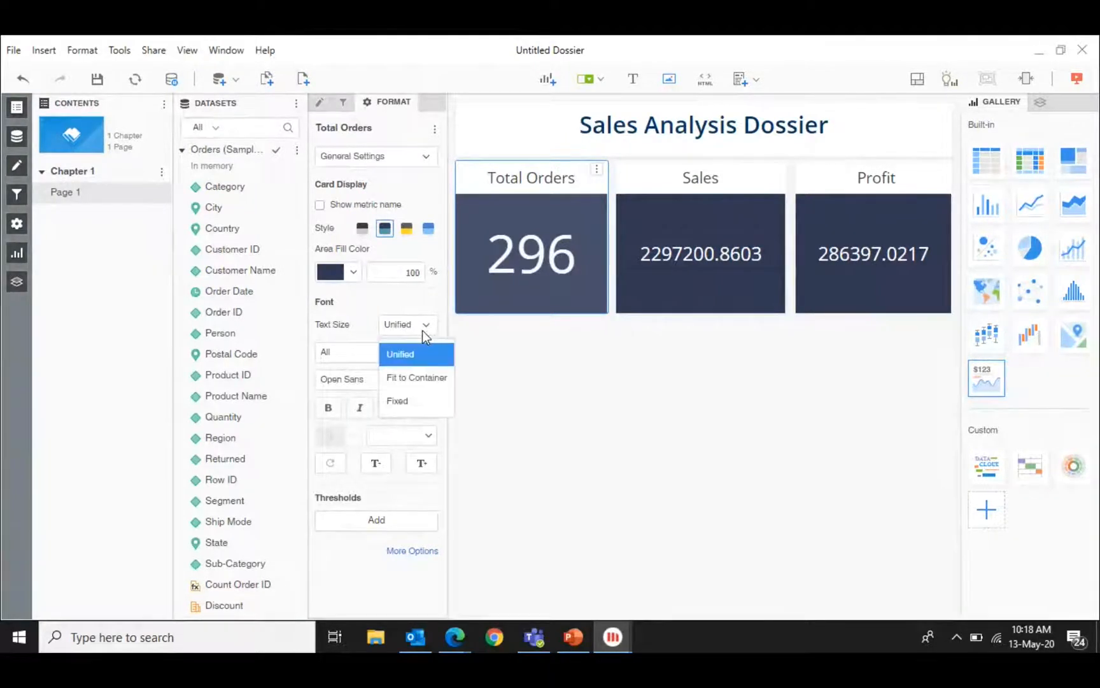
{"action": "left_click", "coordinate": [409, 400]}
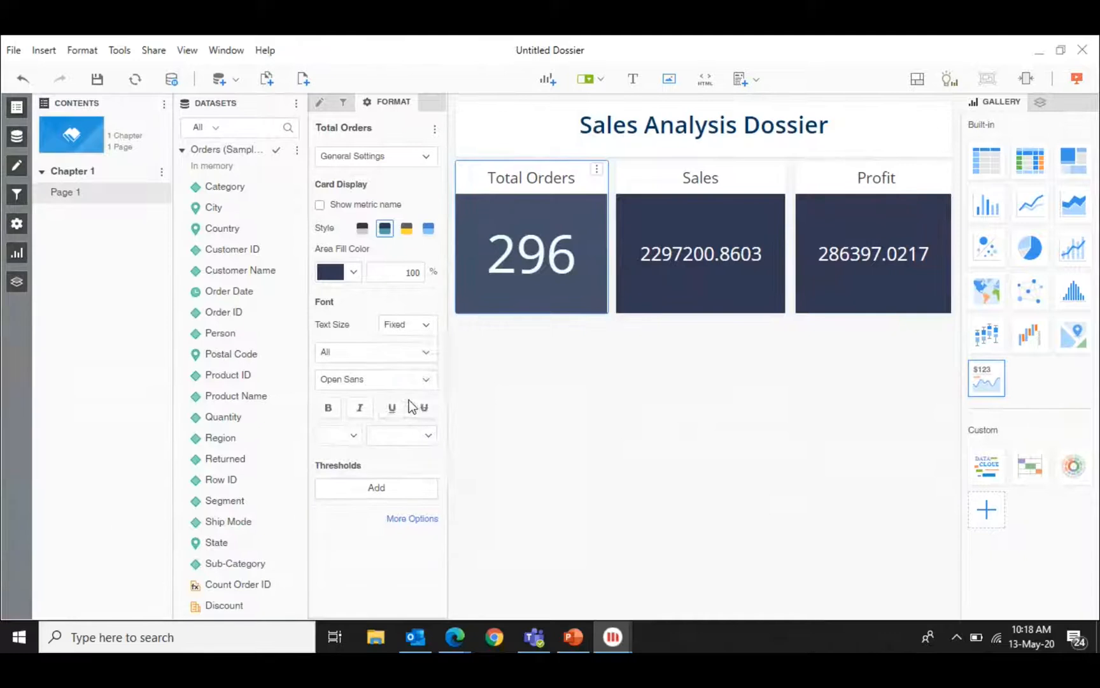
{"action": "left_click", "coordinate": [354, 436]}
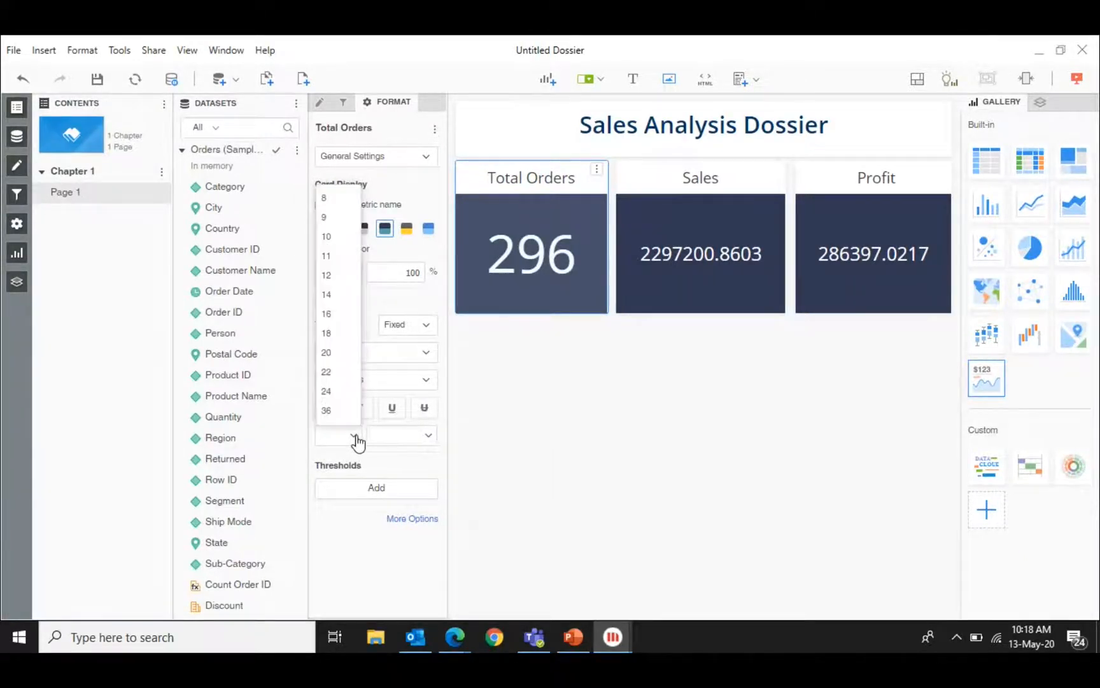
{"action": "left_click", "coordinate": [333, 395]}
{"action": "left_click", "coordinate": [652, 286]}
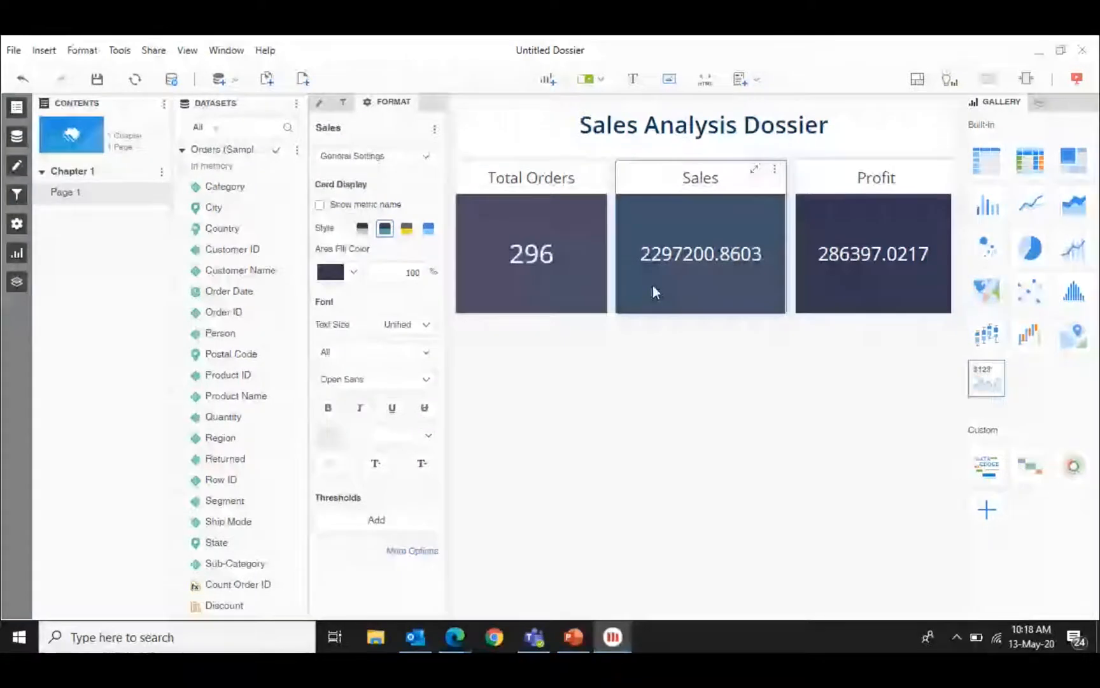
{"action": "left_click", "coordinate": [796, 331]}
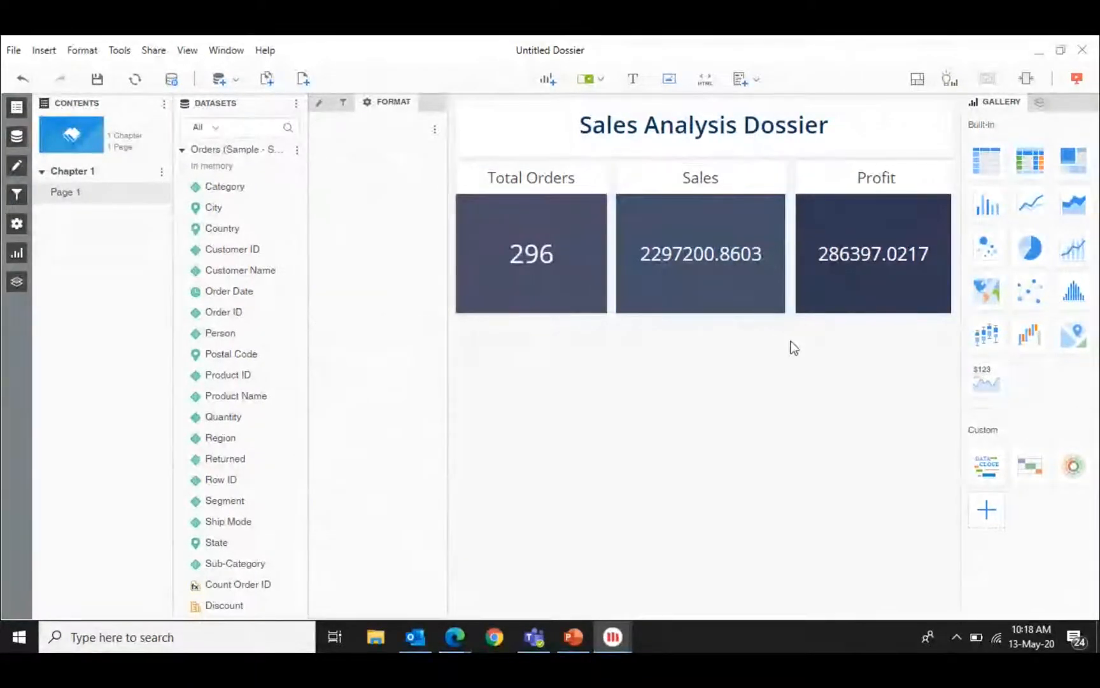
Change the Sales KPI into a bar chart and move it to the empty area below the Total Orders card.
{"action": "left_click", "coordinate": [737, 309]}
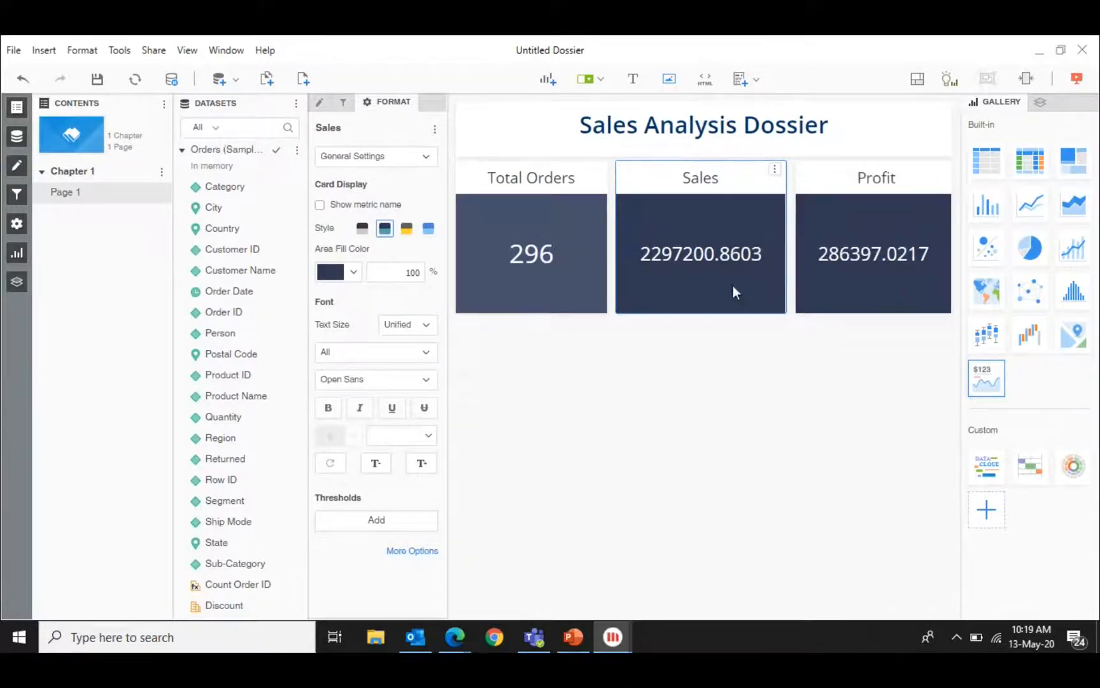
{"action": "left_click", "coordinate": [997, 210]}
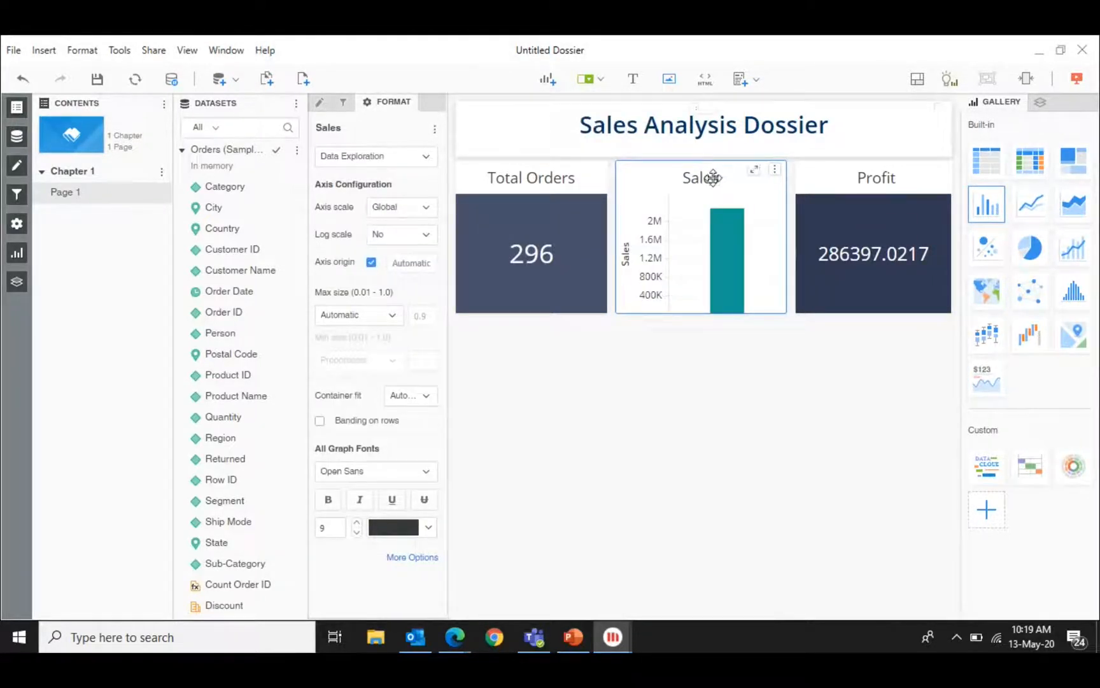
{"action": "left_click_drag", "start_coordinate": [712, 177], "coordinate": [563, 411]}
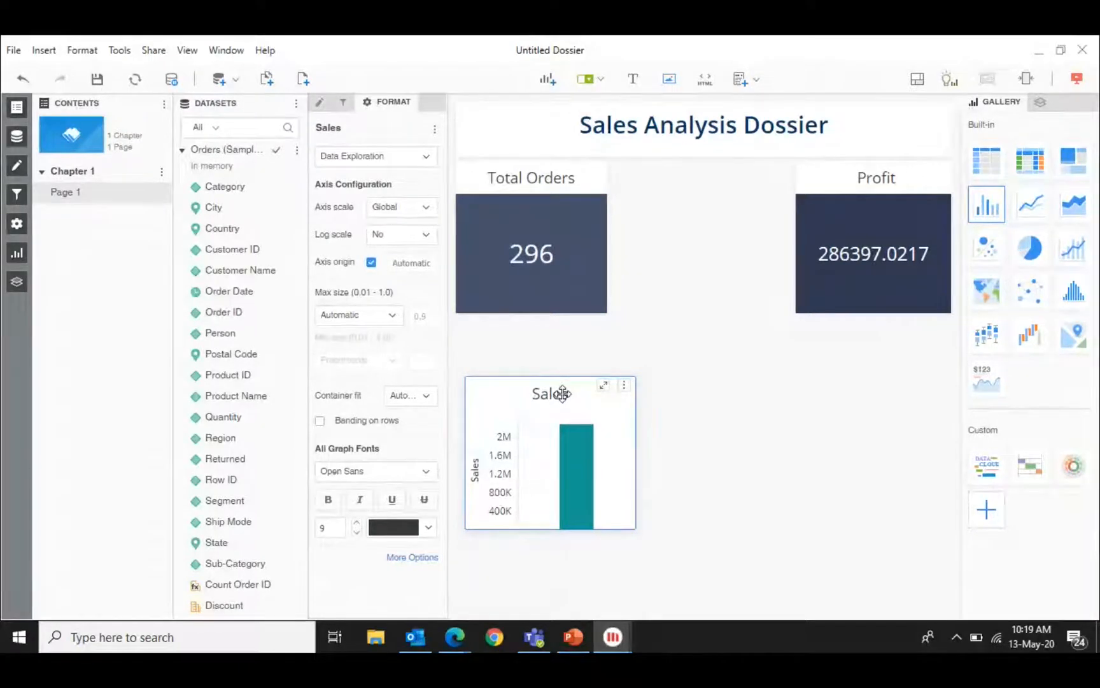
Place the Sales KPI back between Total Orders and Profit, and position a new blank bar chart below the Total Orders card.
{"action": "left_click_drag", "start_coordinate": [670, 293], "coordinate": [725, 199]}
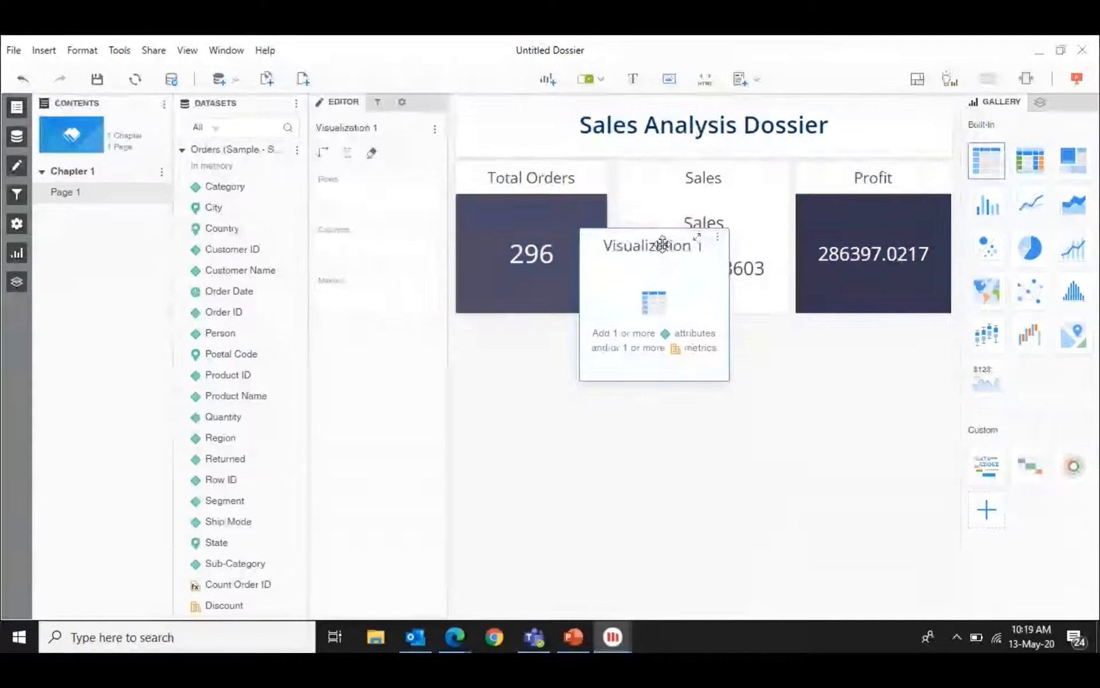
{"action": "left_click_drag", "start_coordinate": [663, 243], "coordinate": [541, 338]}
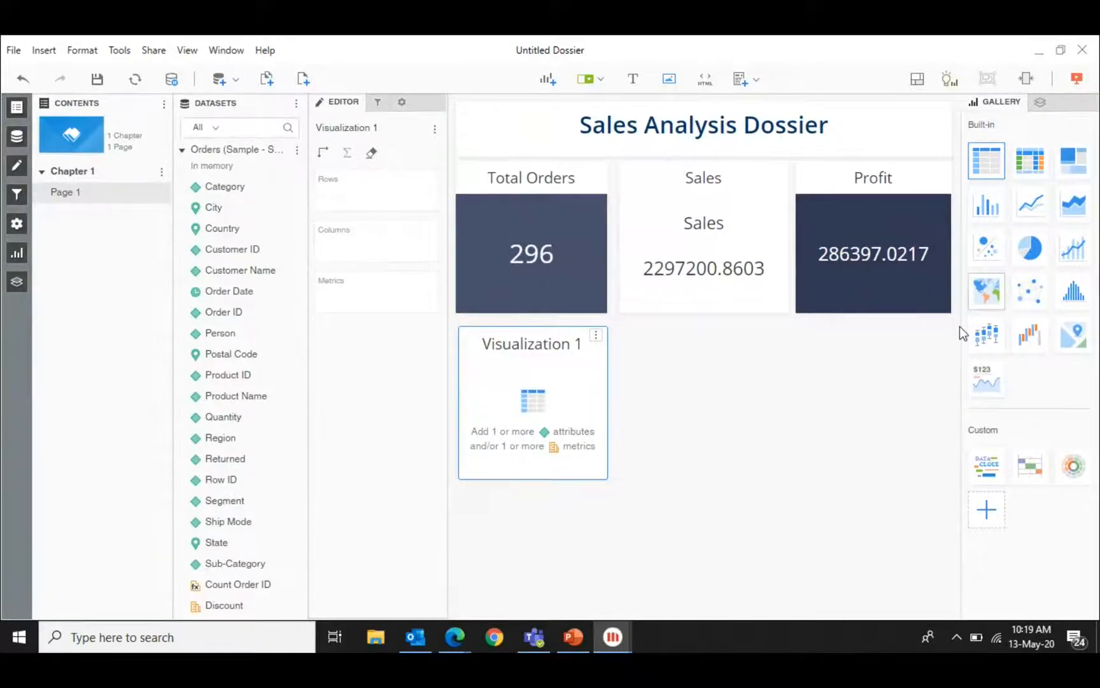
{"action": "left_click", "coordinate": [988, 214]}
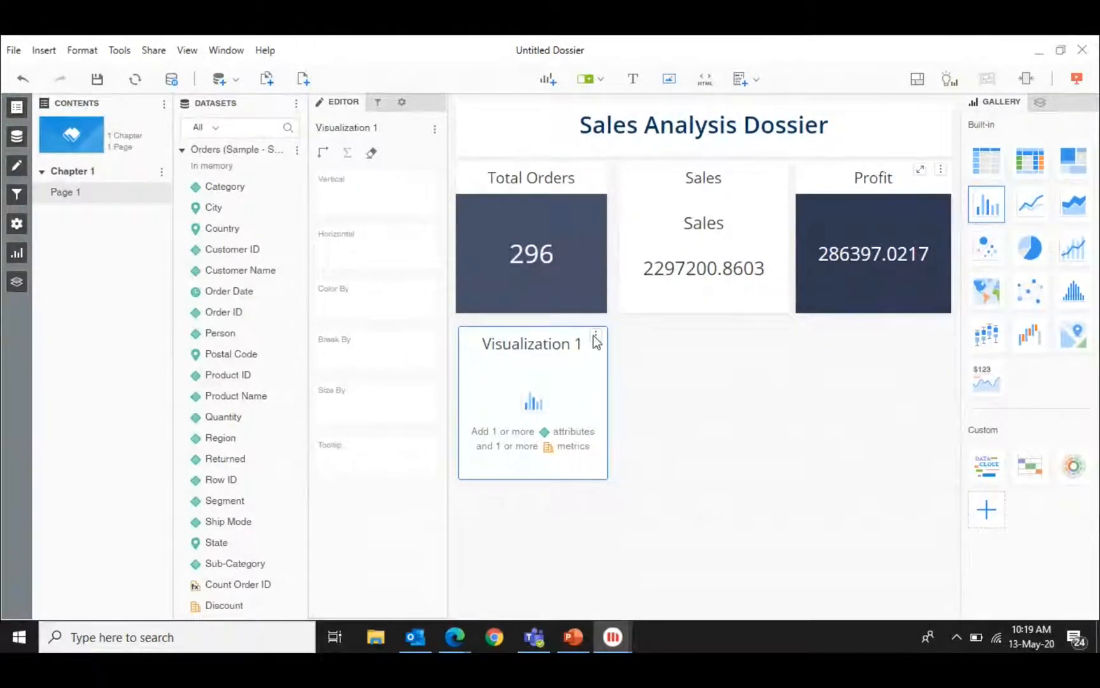
Plot Profit vertically against Region horizontally in the new bar chart, and widen the chart to span most of the page.
{"action": "left_click", "coordinate": [260, 125]}
{"action": "type", "text": "Region"}
{"action": "left_click", "coordinate": [215, 184]}
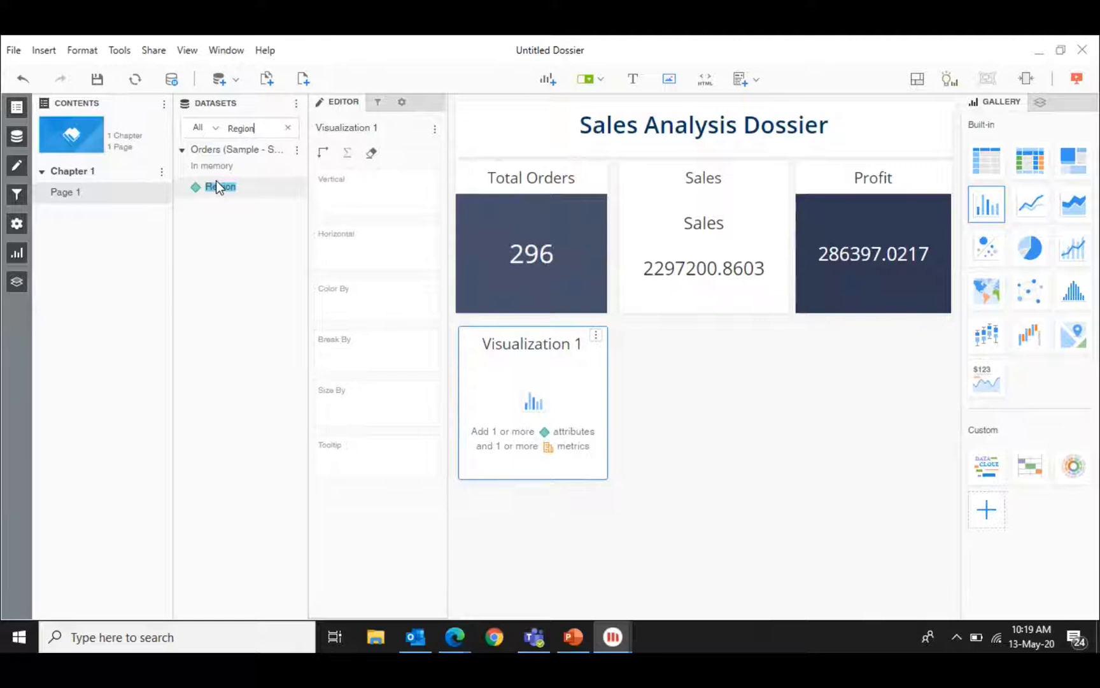
{"action": "left_click_drag", "start_coordinate": [212, 187], "coordinate": [349, 241]}
{"action": "left_click", "coordinate": [290, 128]}
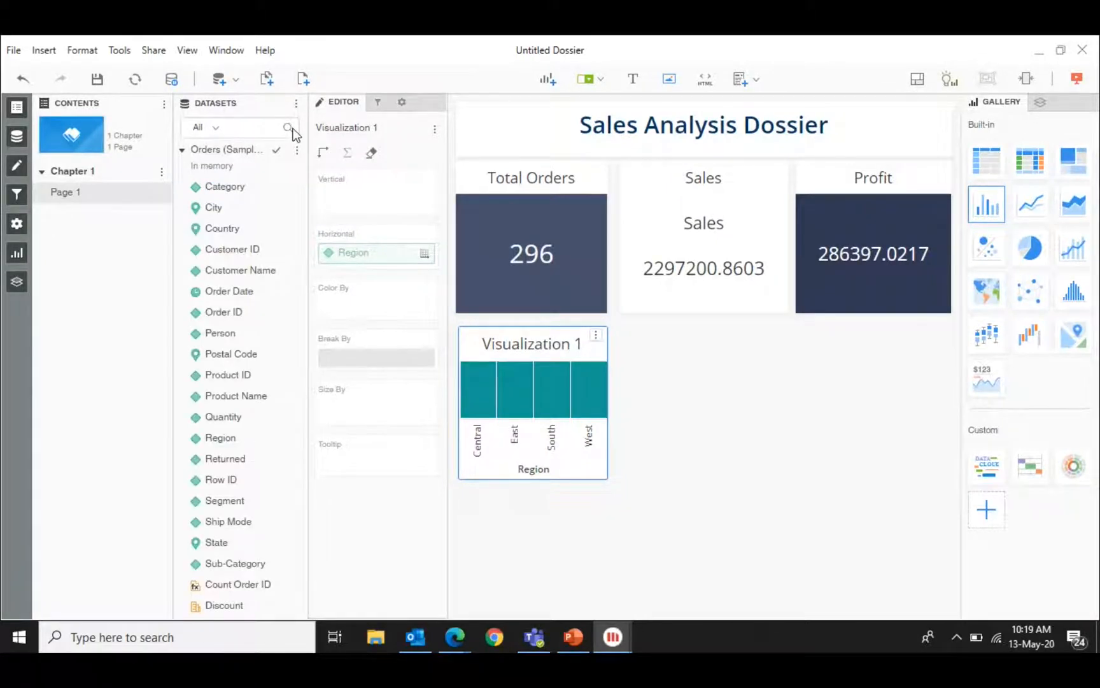
{"action": "left_click", "coordinate": [244, 127]}
{"action": "type", "text": "Profit"}
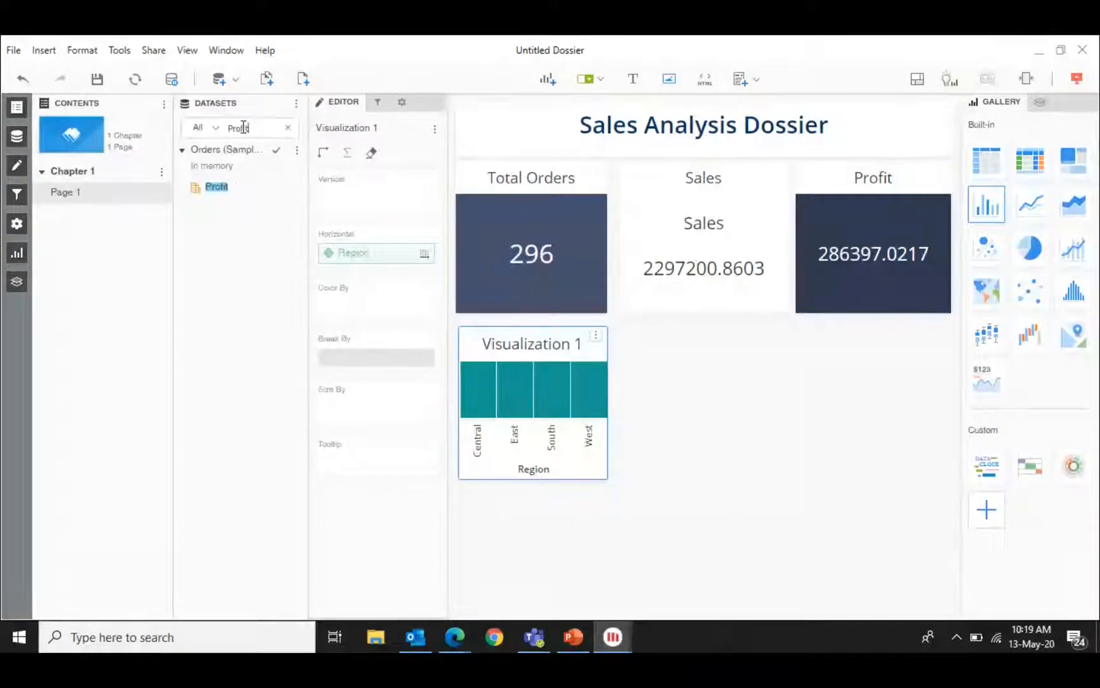
{"action": "left_click_drag", "start_coordinate": [329, 182], "coordinate": [353, 186]}
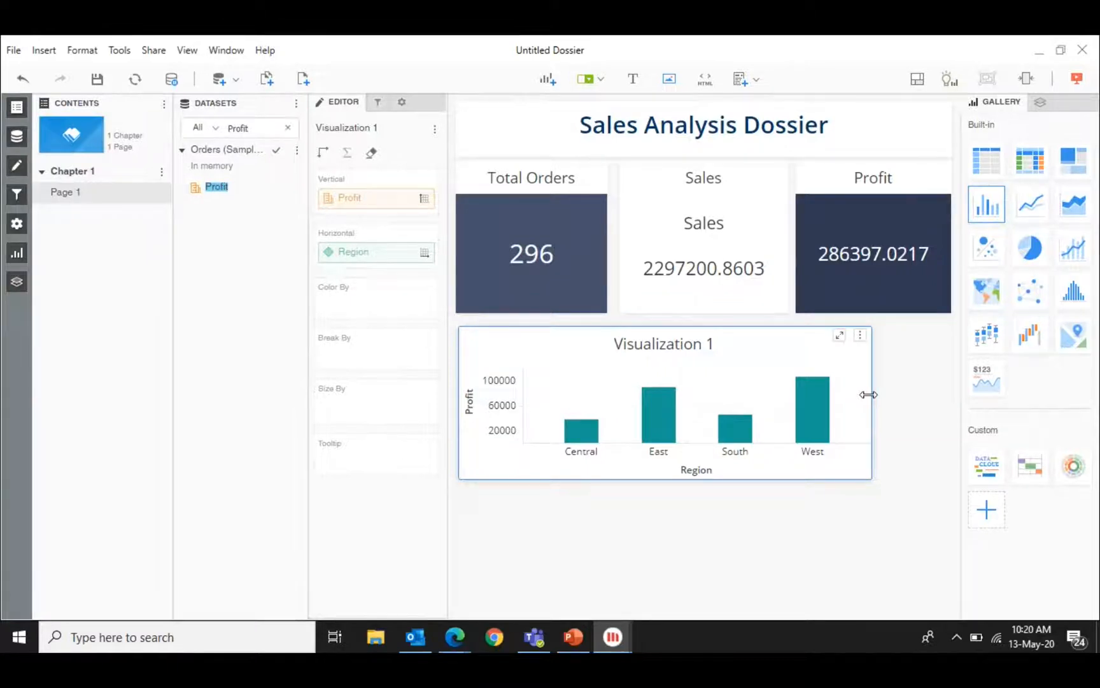
{"action": "left_click", "coordinate": [858, 337]}
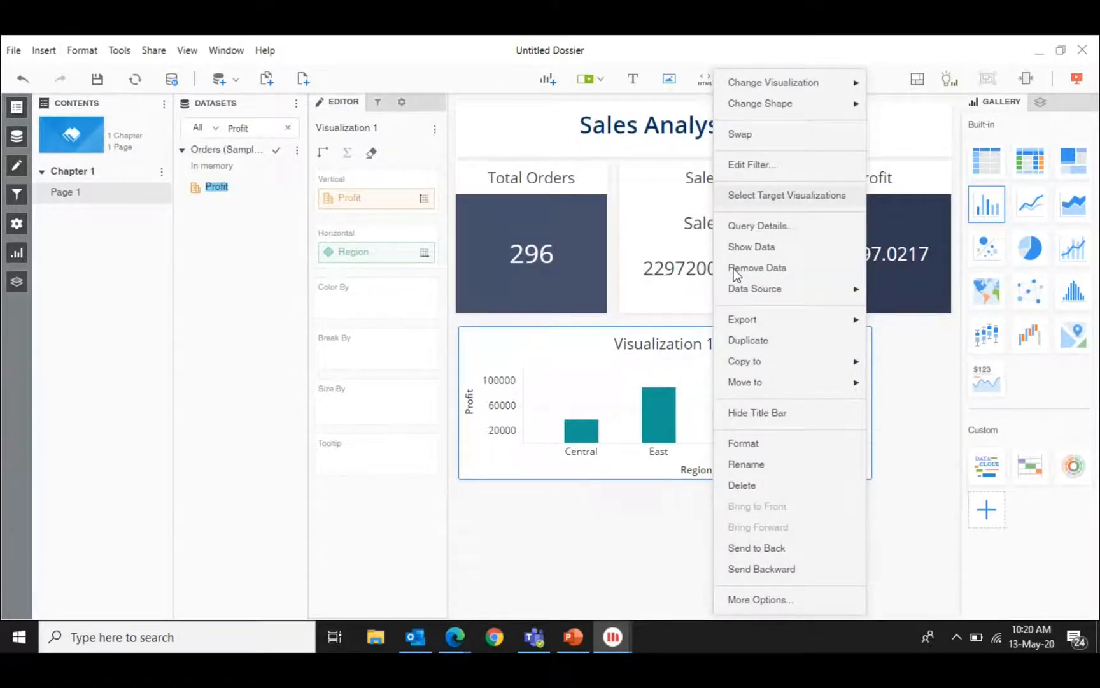
{"action": "left_click", "coordinate": [632, 474]}
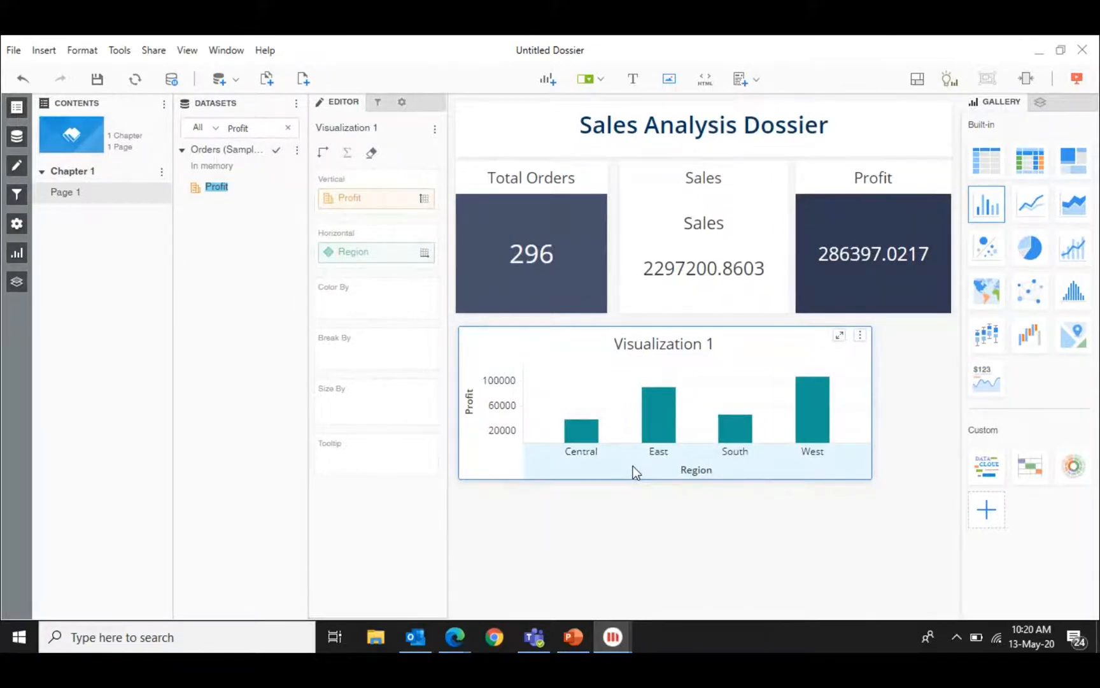
Generate a visualization from the natural-language request "Show me Sales by Region on a Bar chart".
{"action": "left_click", "coordinate": [948, 80]}
{"action": "type", "text": "Show me "}
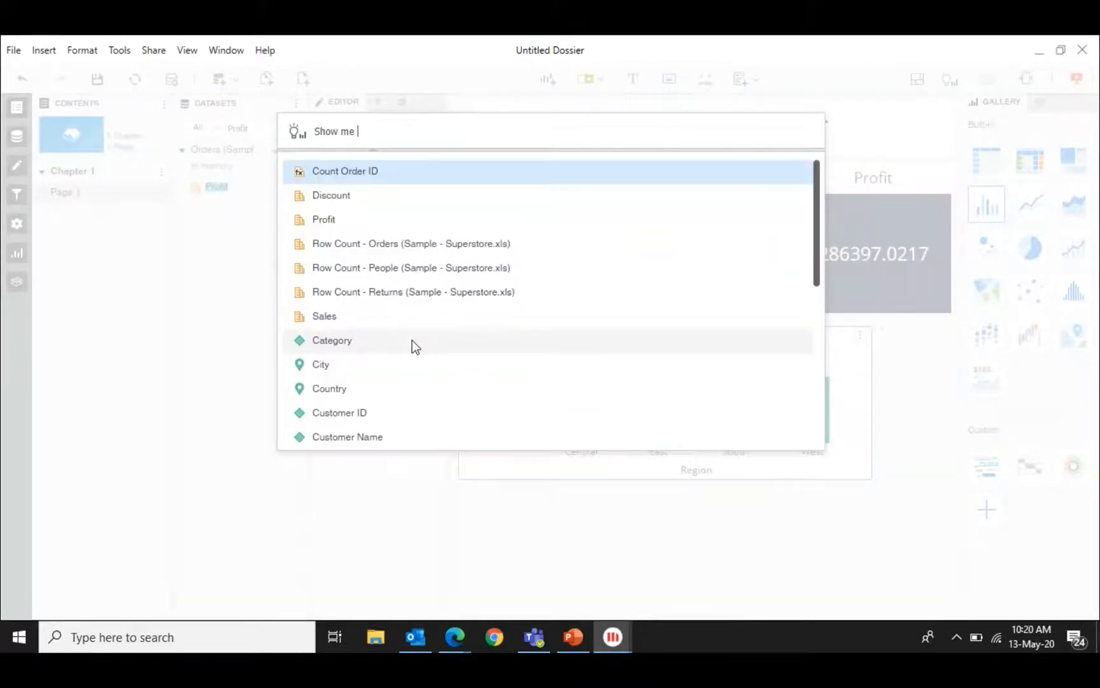
{"action": "type", "text": "Sal"}
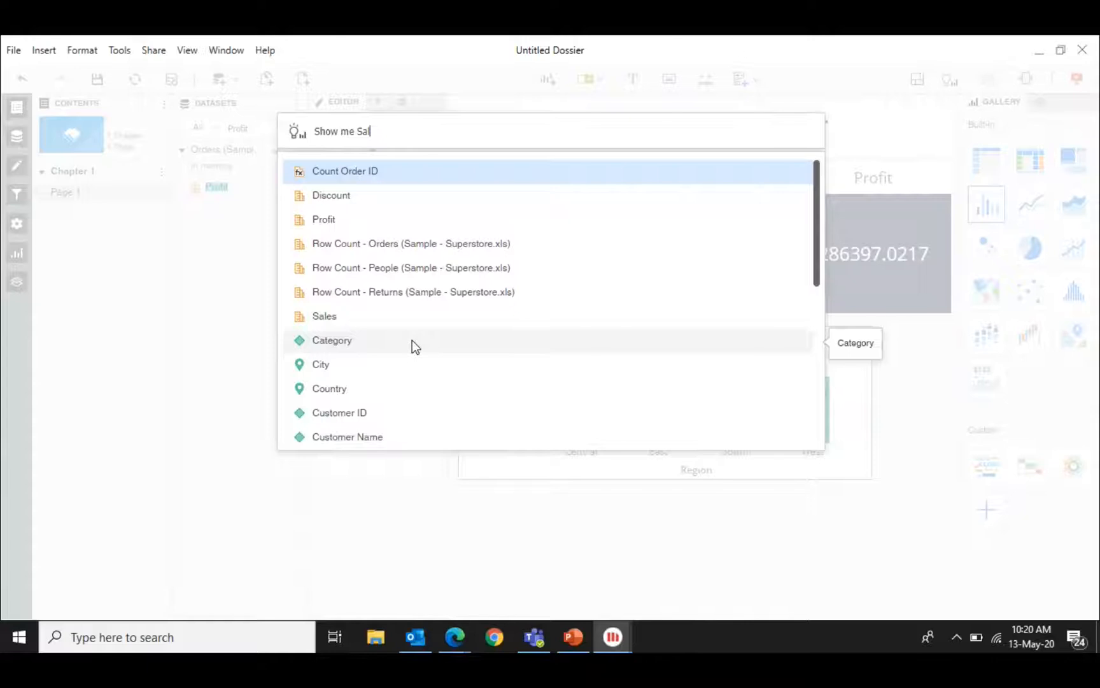
{"action": "type", "text": "es"}
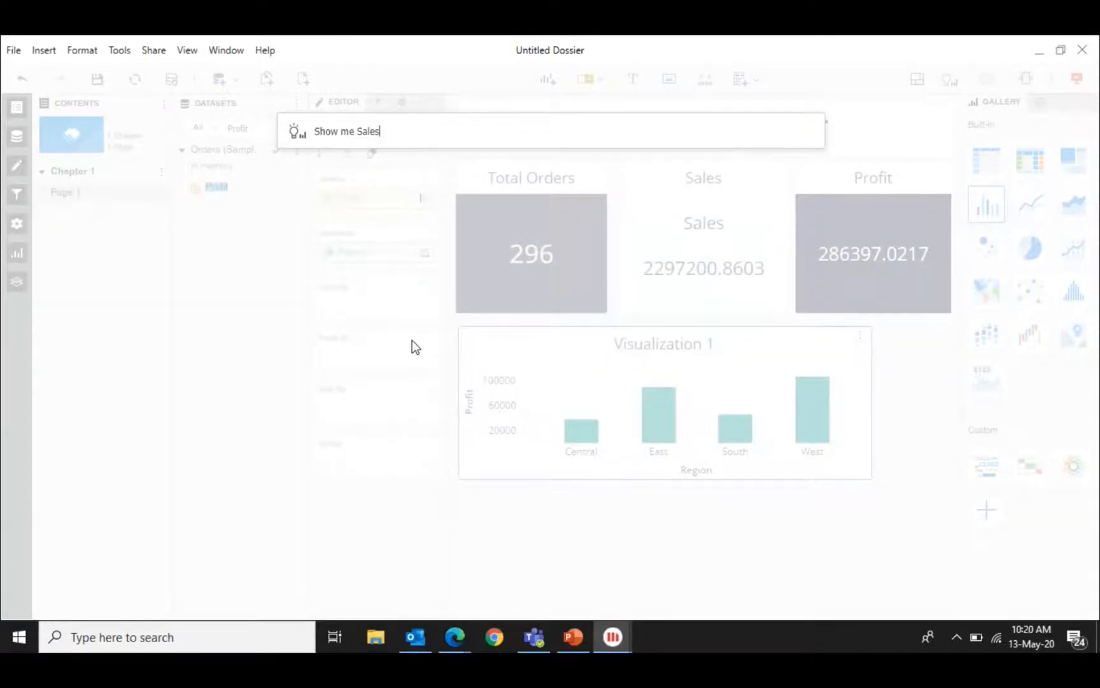
{"action": "type", "text": " by Region on "}
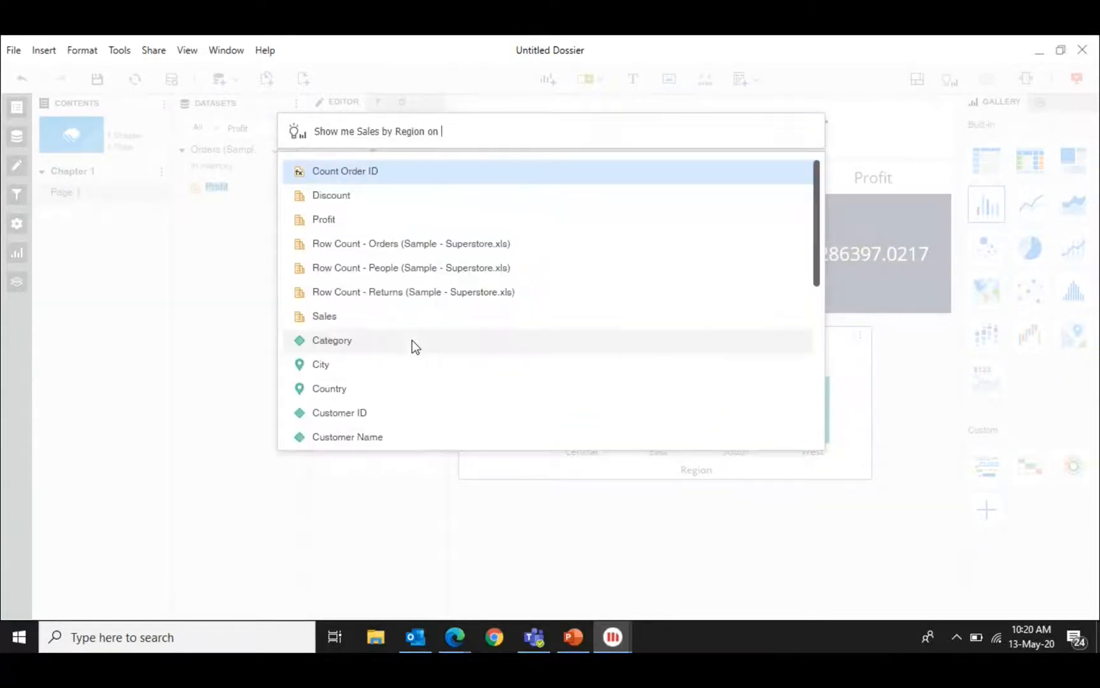
{"action": "type", "text": "a Bar char"}
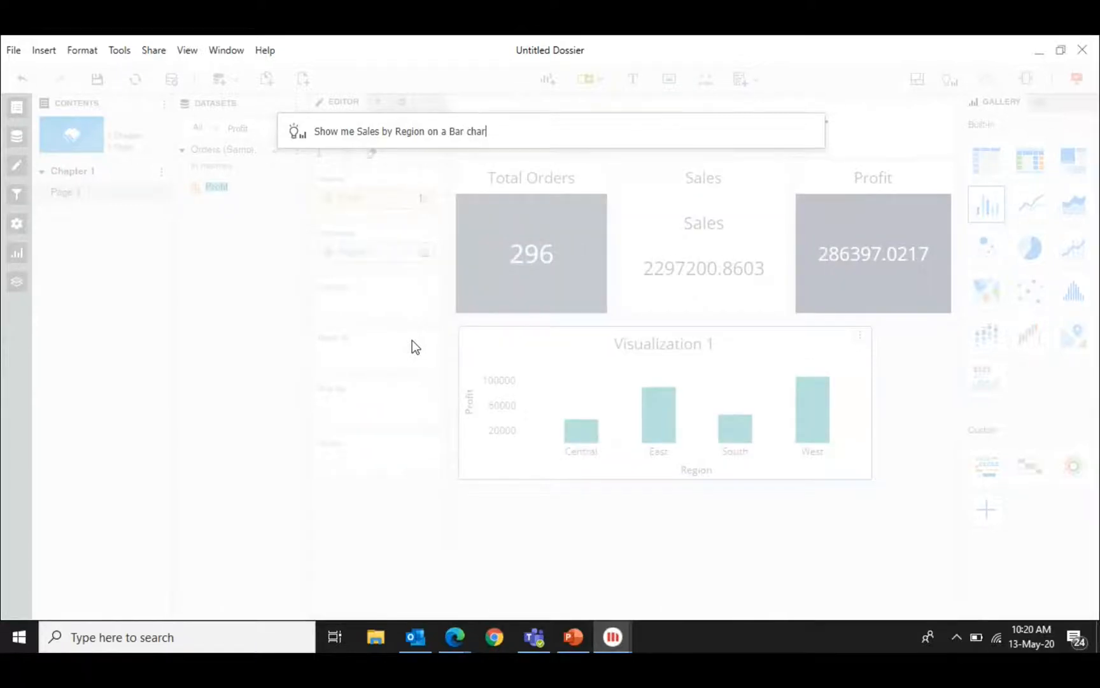
{"action": "type", "text": "t"}
{"action": "key", "text": "Return"}
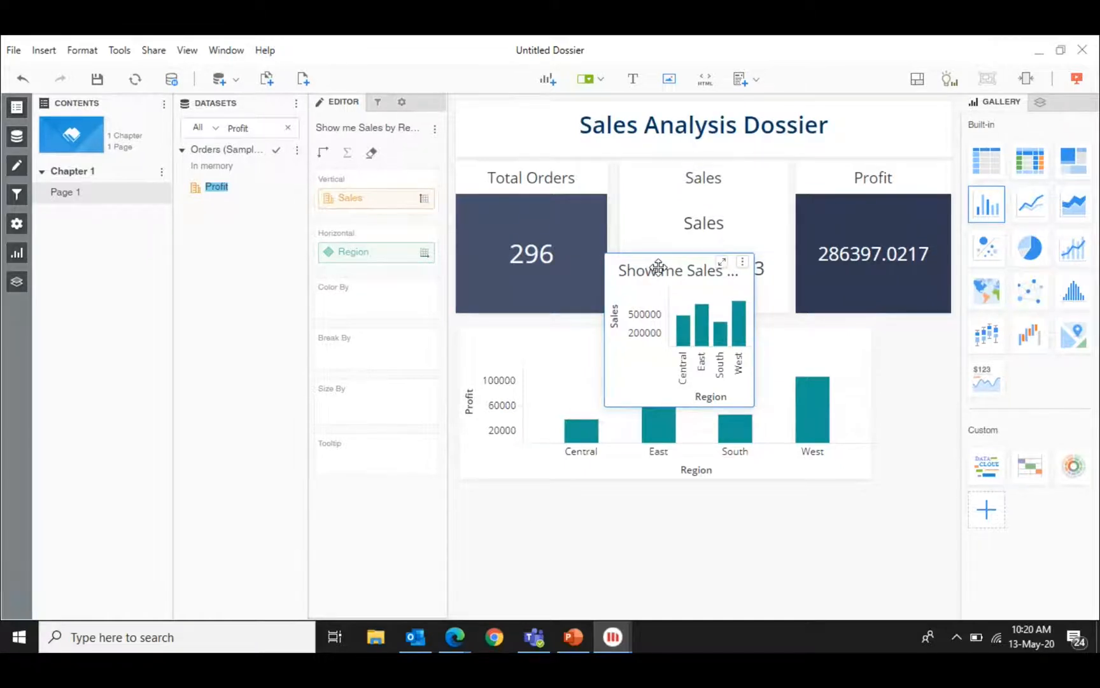
Move the Sales by Region chart below the Profit by Region chart and widen it to the same right edge.
{"action": "left_click_drag", "start_coordinate": [658, 266], "coordinate": [531, 514]}
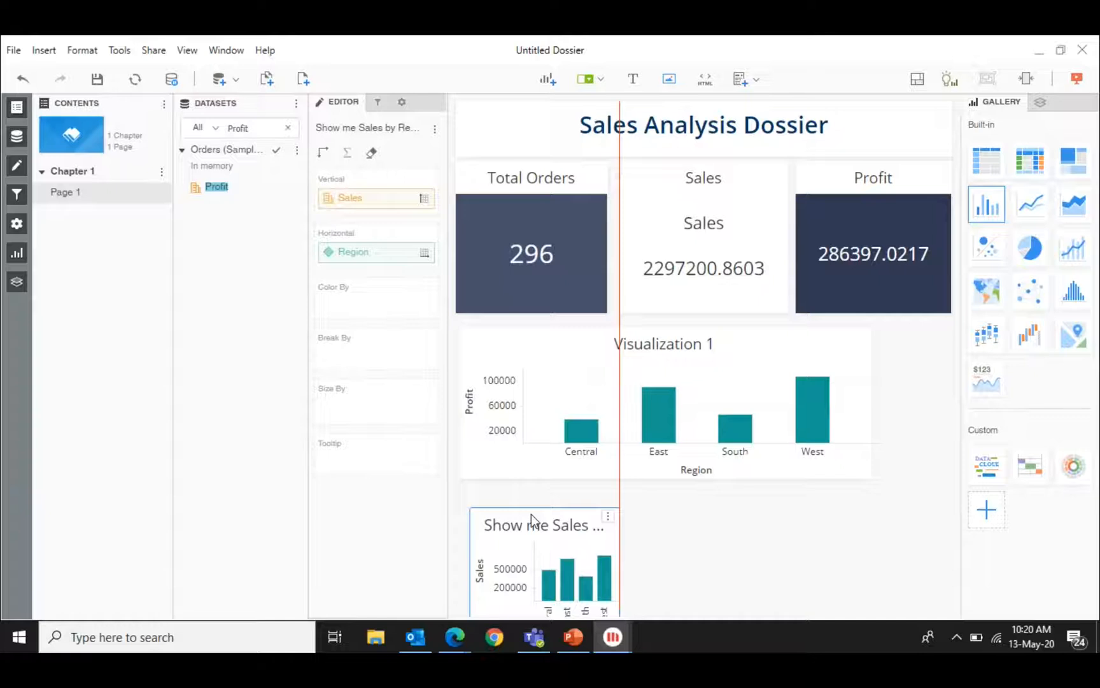
{"action": "left_click_drag", "start_coordinate": [531, 514], "coordinate": [531, 514]}
{"action": "left_click_drag", "start_coordinate": [772, 521], "coordinate": [871, 507]}
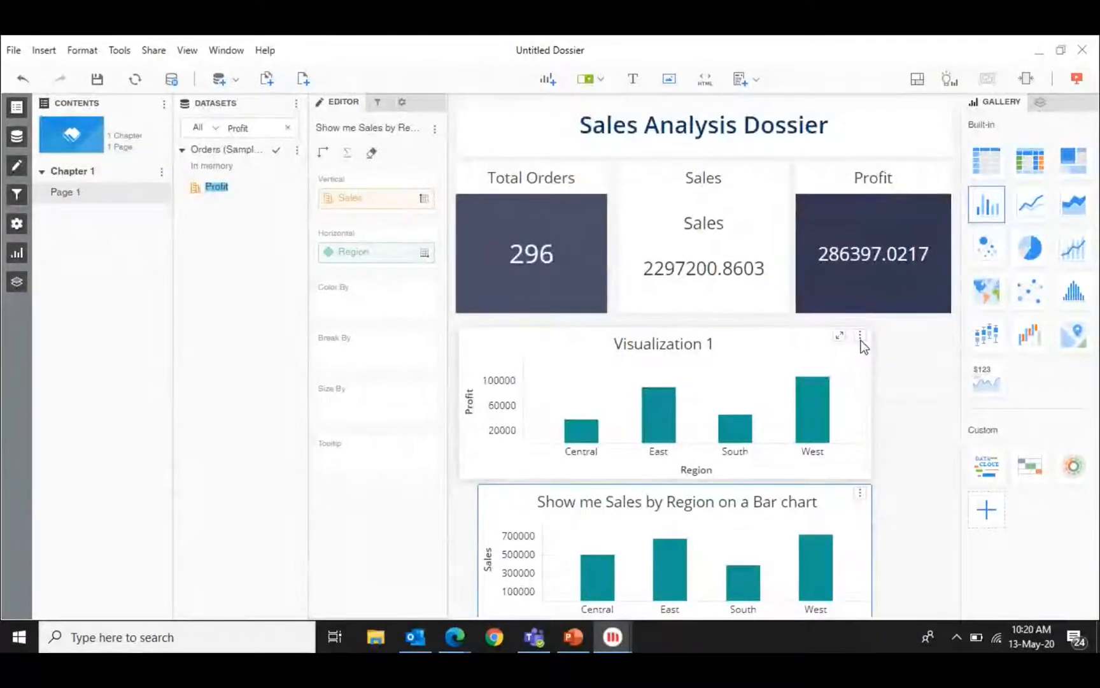
Delete the Profit by Region chart and move the Sales by Region chart up directly beneath the KPI cards.
{"action": "left_click", "coordinate": [860, 335]}
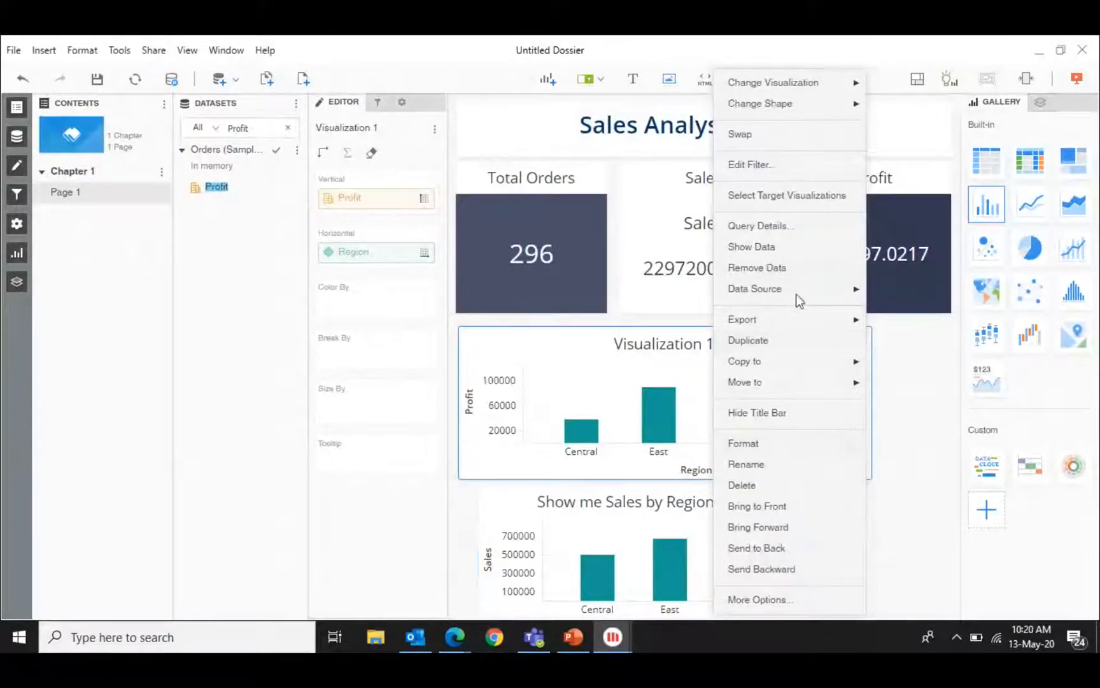
{"action": "left_click", "coordinate": [742, 486]}
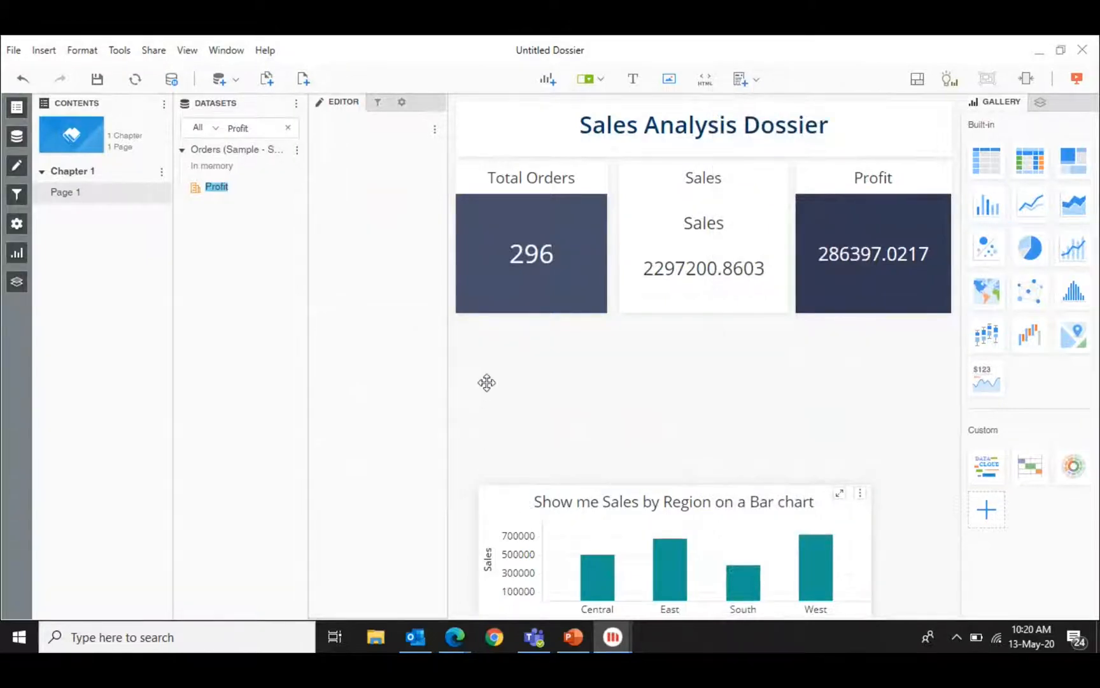
{"action": "left_click_drag", "start_coordinate": [486, 383], "coordinate": [489, 341]}
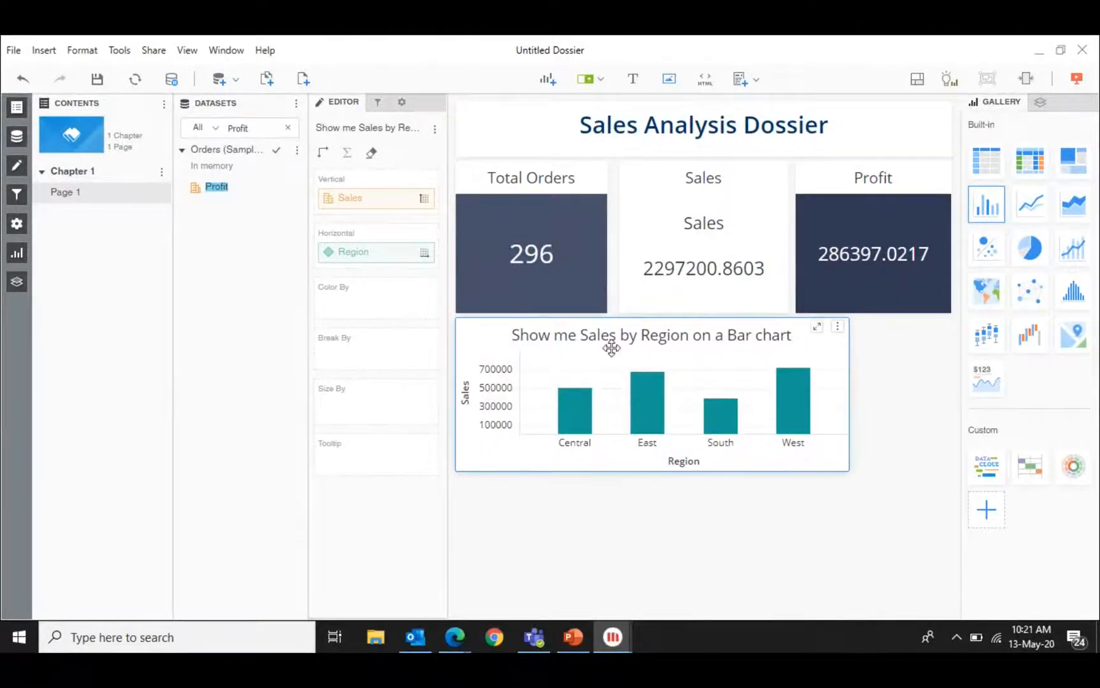
Hide the metric name on the Sales KPI card and apply the dark navy card style.
{"action": "left_click", "coordinate": [670, 293]}
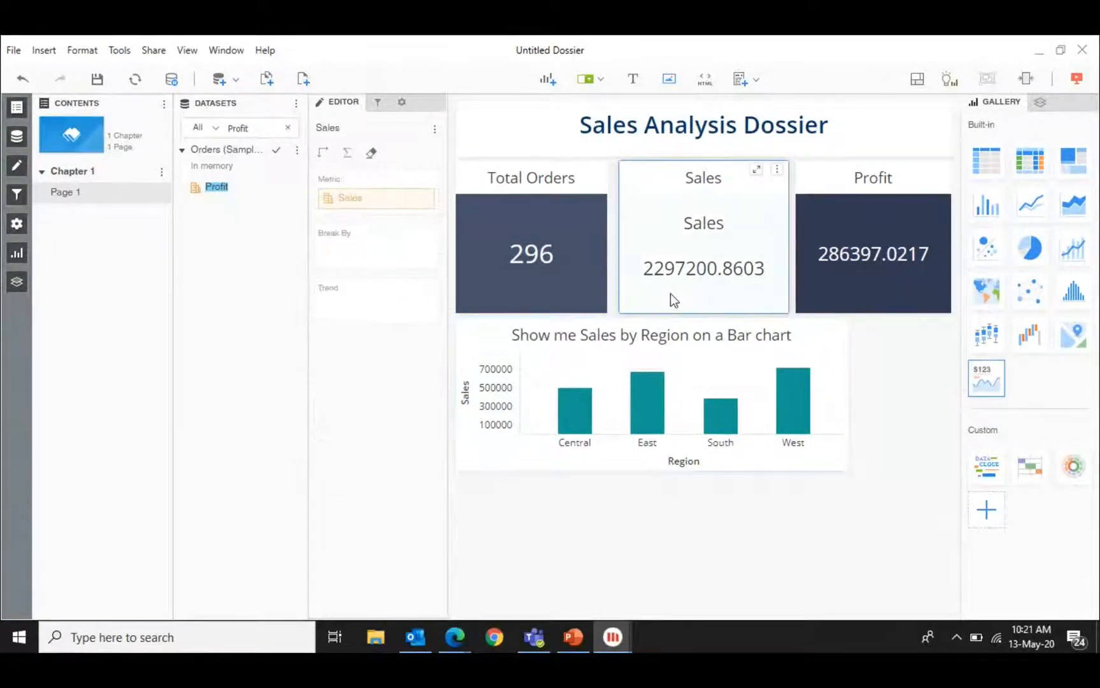
{"action": "left_click", "coordinate": [404, 106]}
{"action": "left_click", "coordinate": [320, 205]}
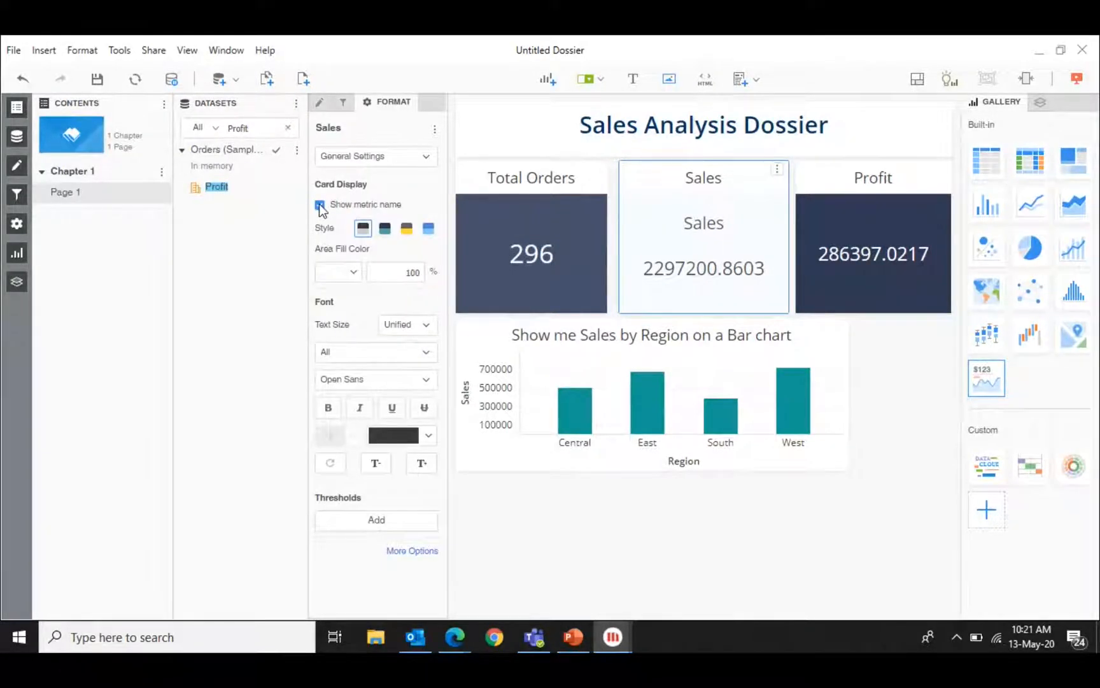
{"action": "left_click", "coordinate": [383, 229]}
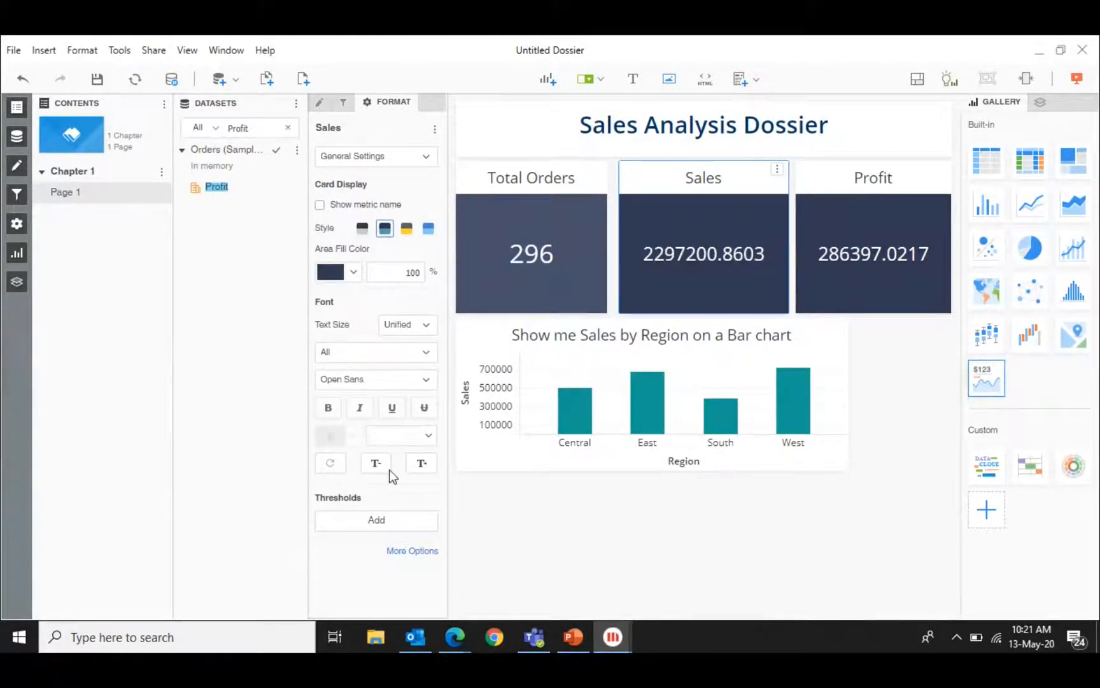
Set the Sales KPI's text to a fixed size of 24.
{"action": "left_click", "coordinate": [427, 330]}
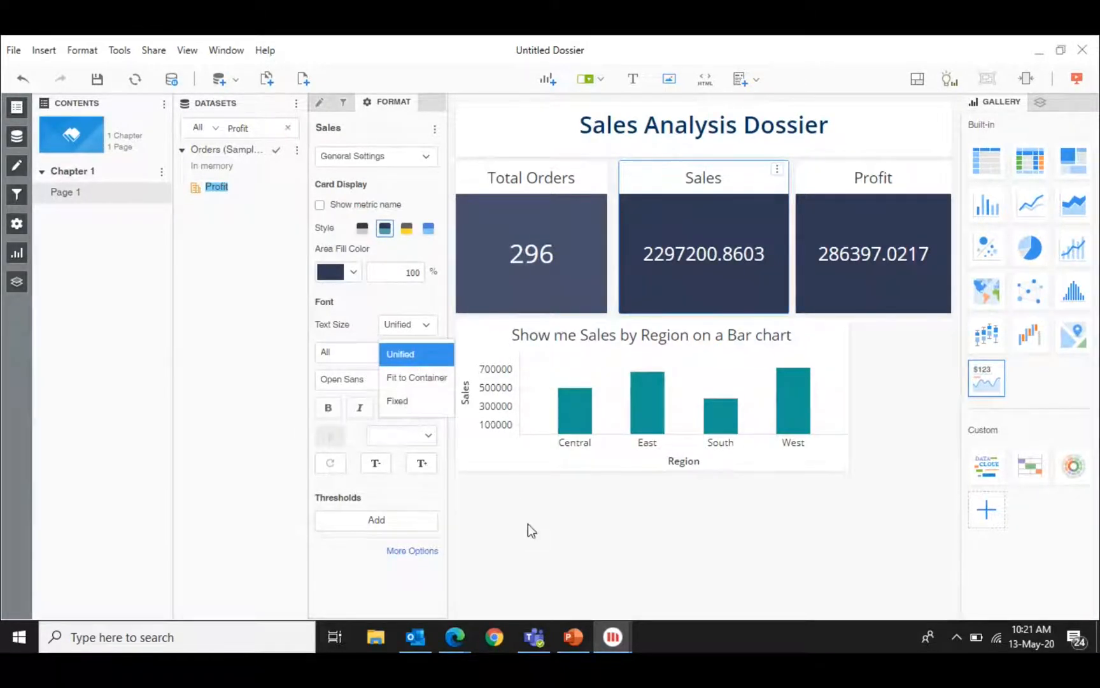
{"action": "left_click", "coordinate": [418, 404]}
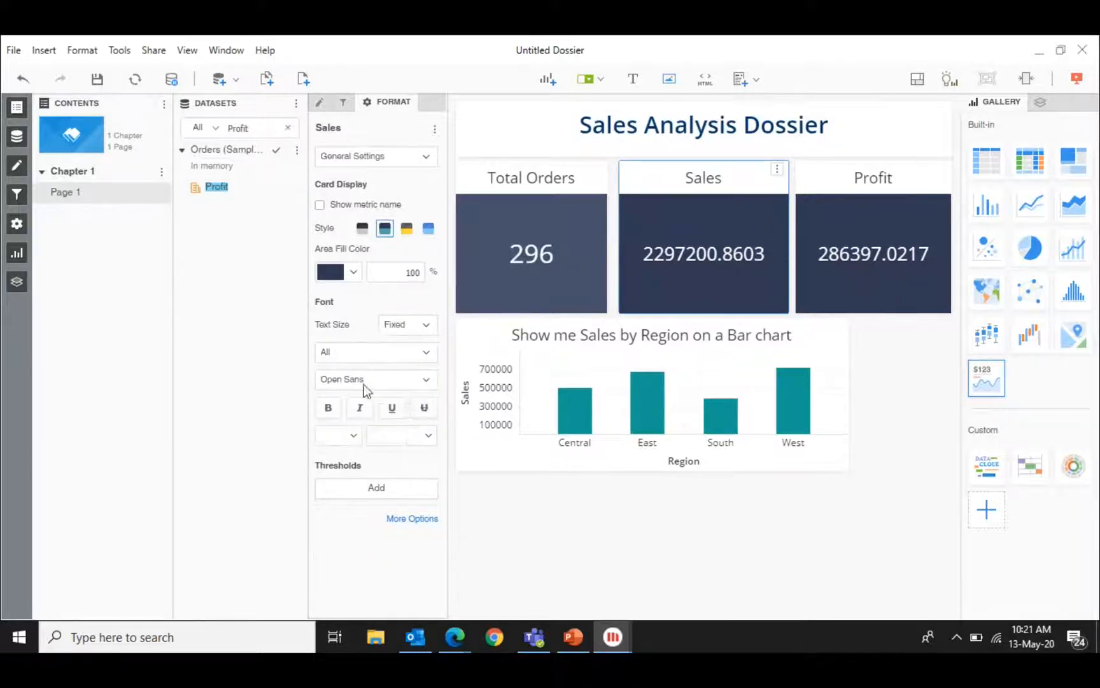
{"action": "left_click", "coordinate": [356, 440]}
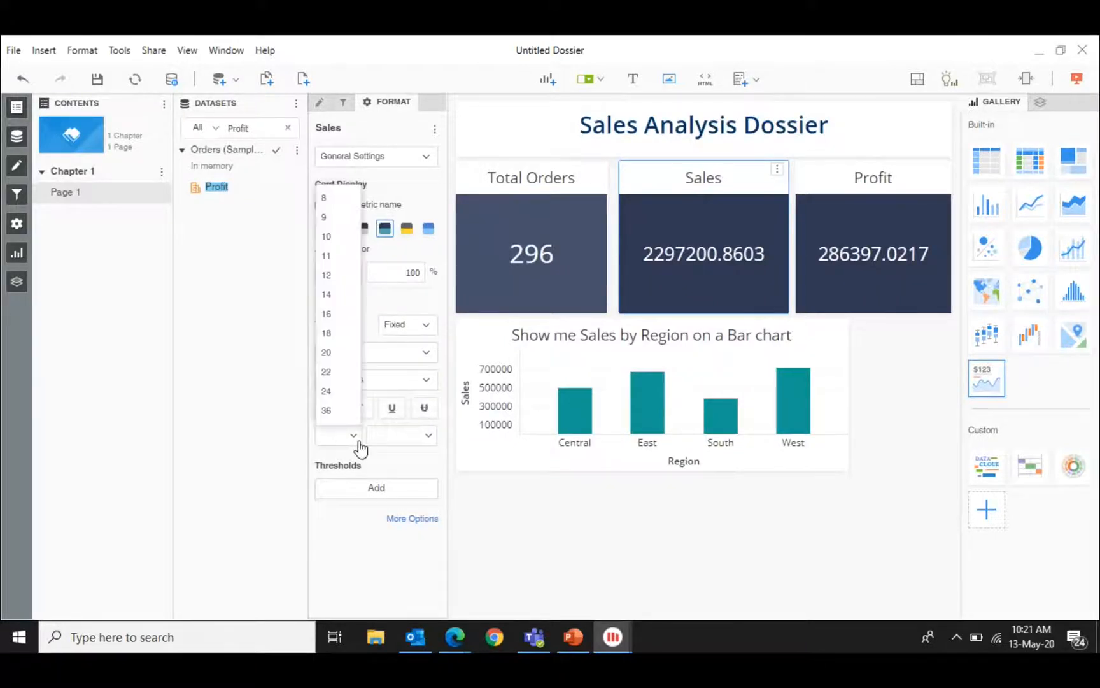
{"action": "left_click", "coordinate": [337, 392]}
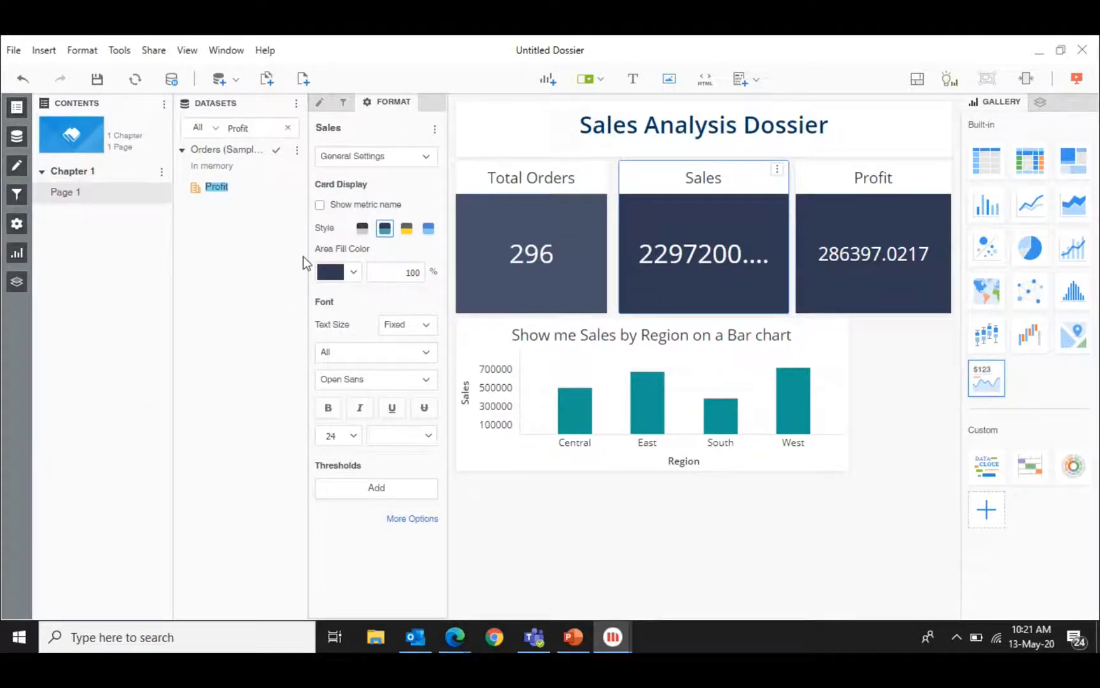
{"action": "left_click", "coordinate": [430, 157]}
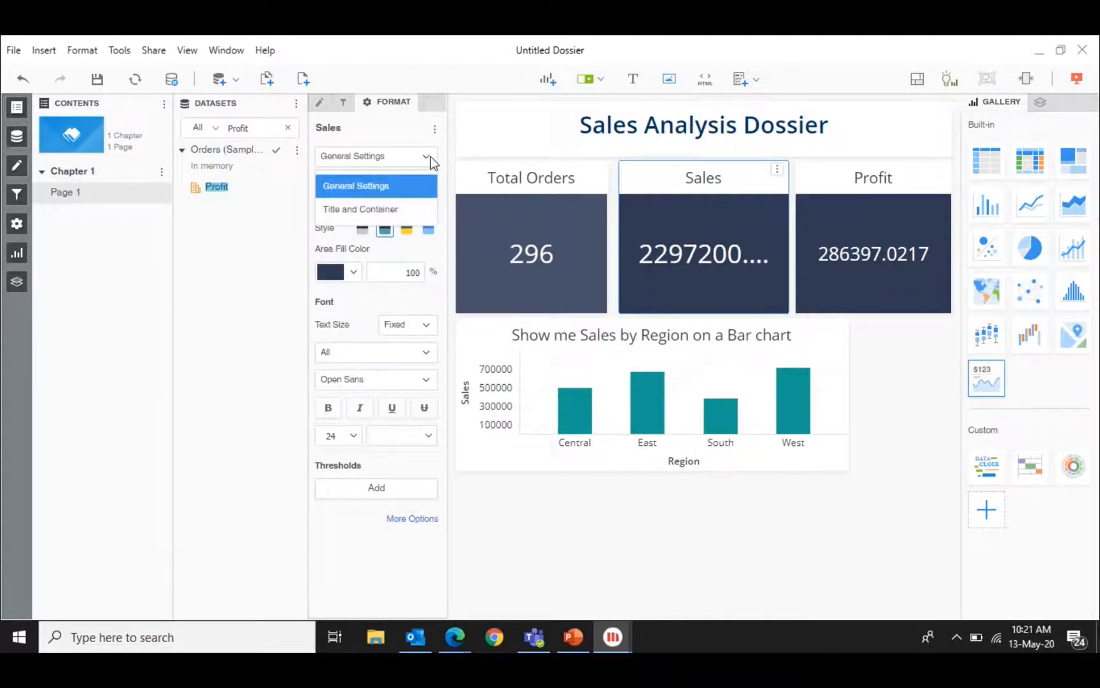
{"action": "left_click", "coordinate": [468, 559]}
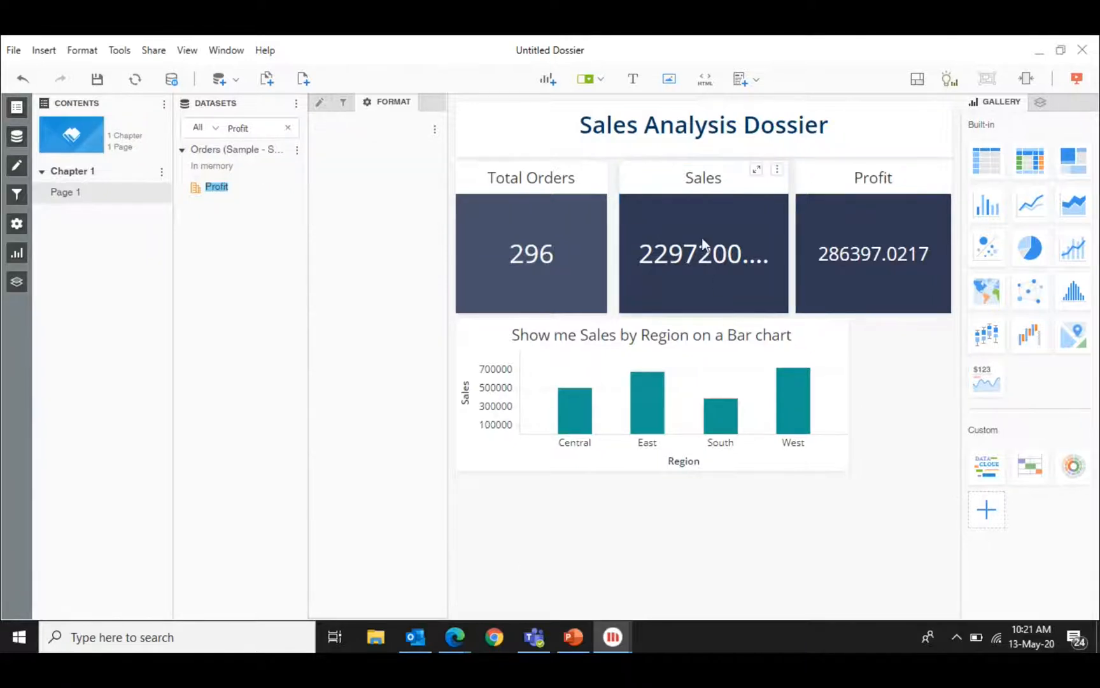
{"action": "left_click", "coordinate": [699, 219]}
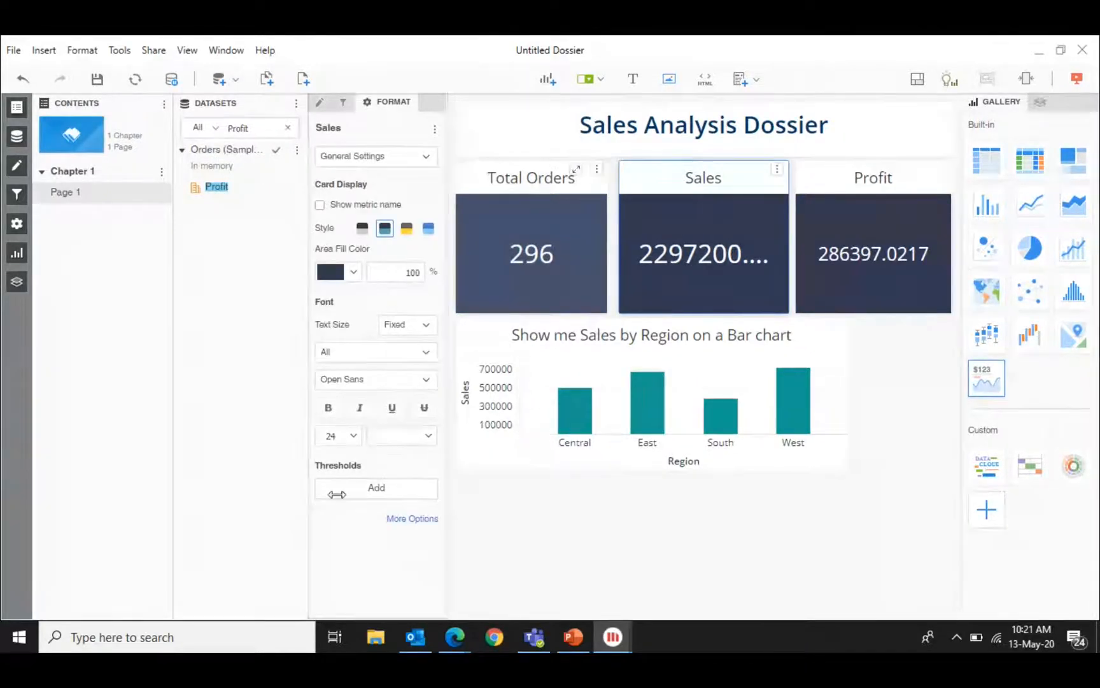
{"action": "left_click", "coordinate": [396, 520]}
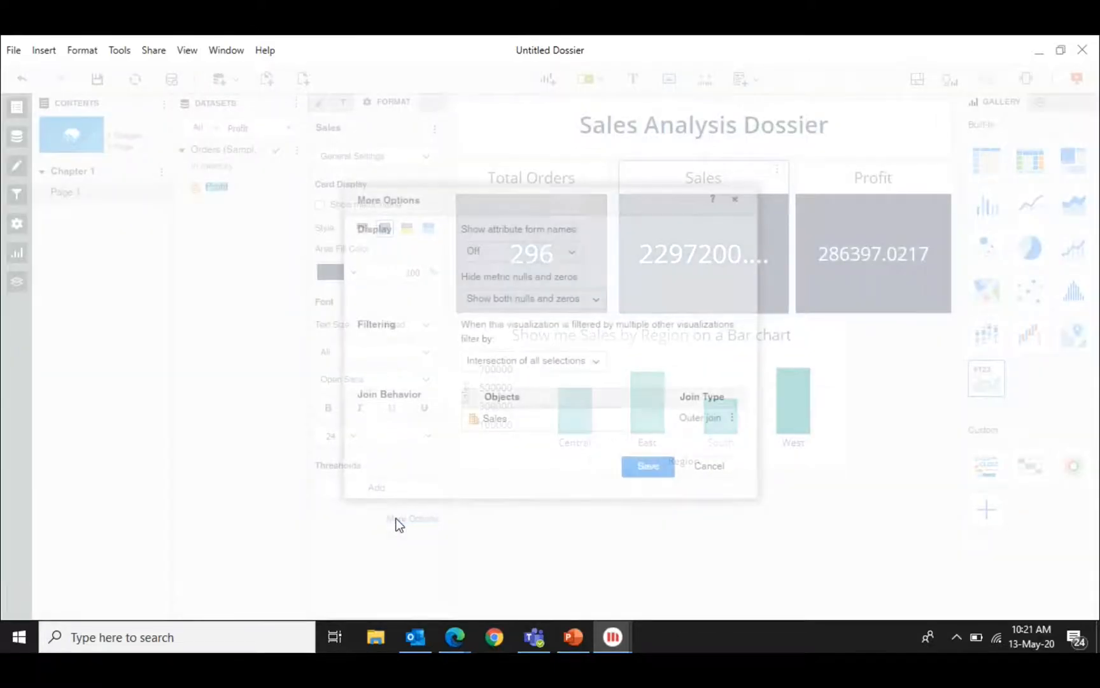
{"action": "left_click", "coordinate": [707, 470]}
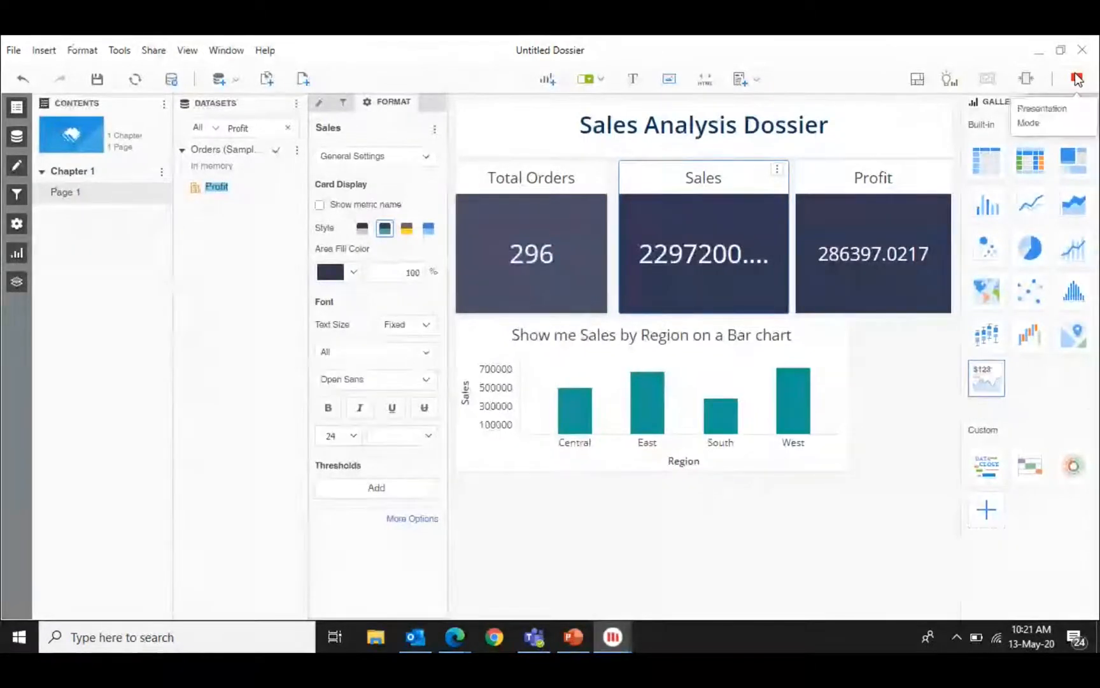
Preview the page in presentation mode and return to editing.
{"action": "left_click", "coordinate": [1026, 78]}
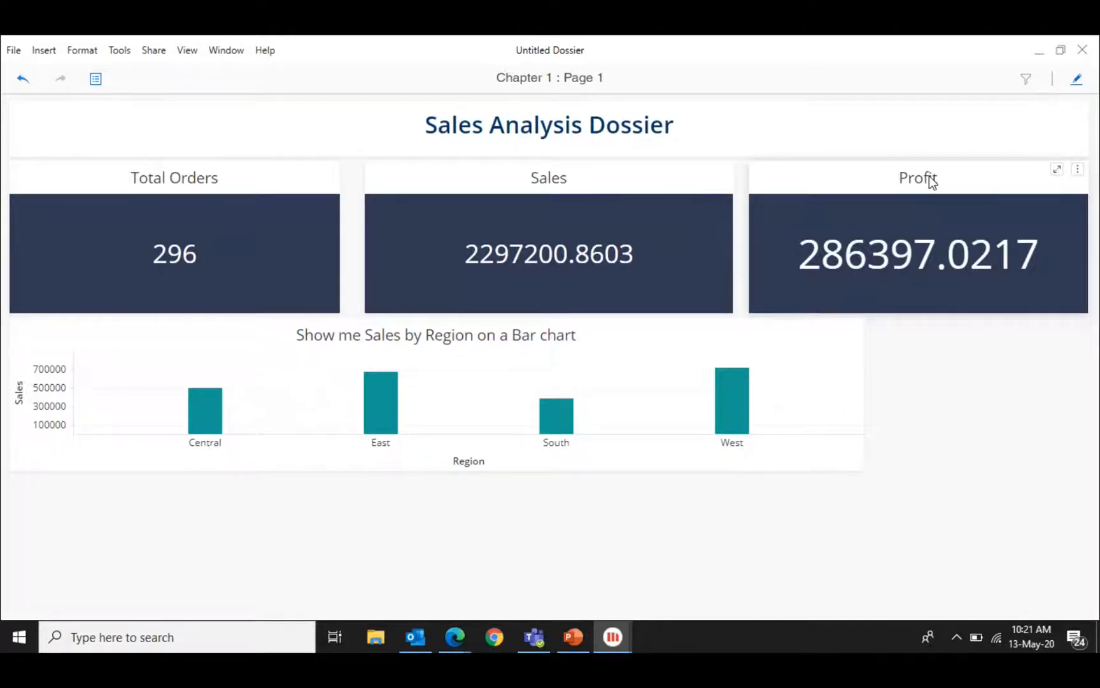
{"action": "left_click", "coordinate": [1076, 82]}
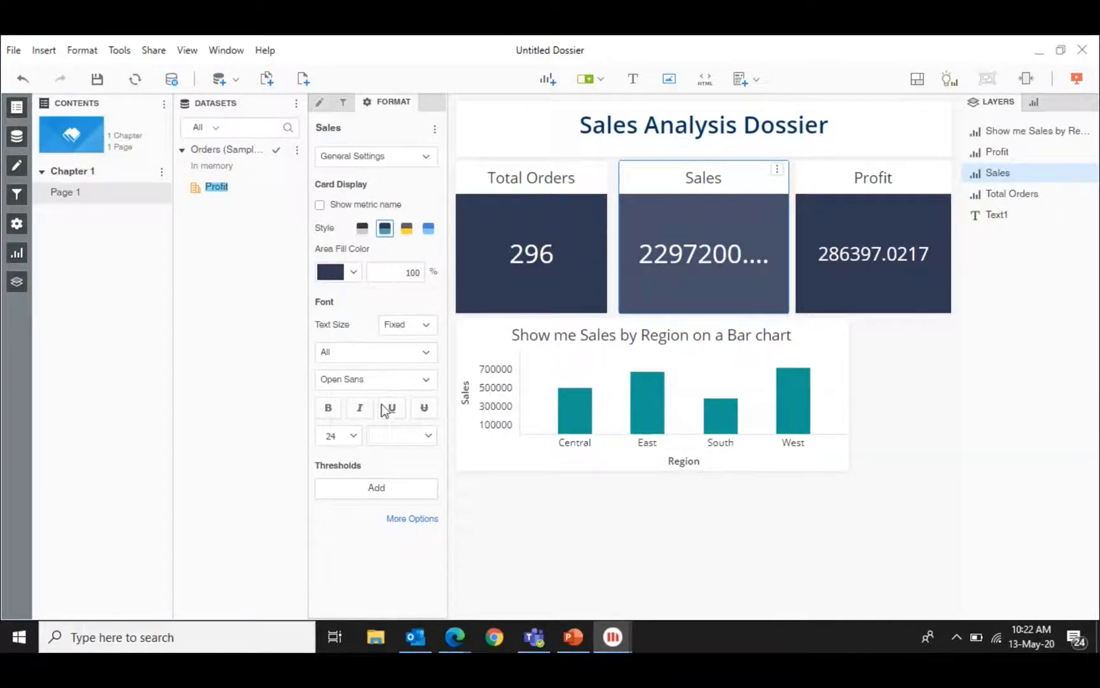
Set the Sales KPI's font size to 30.
{"action": "left_click", "coordinate": [354, 437]}
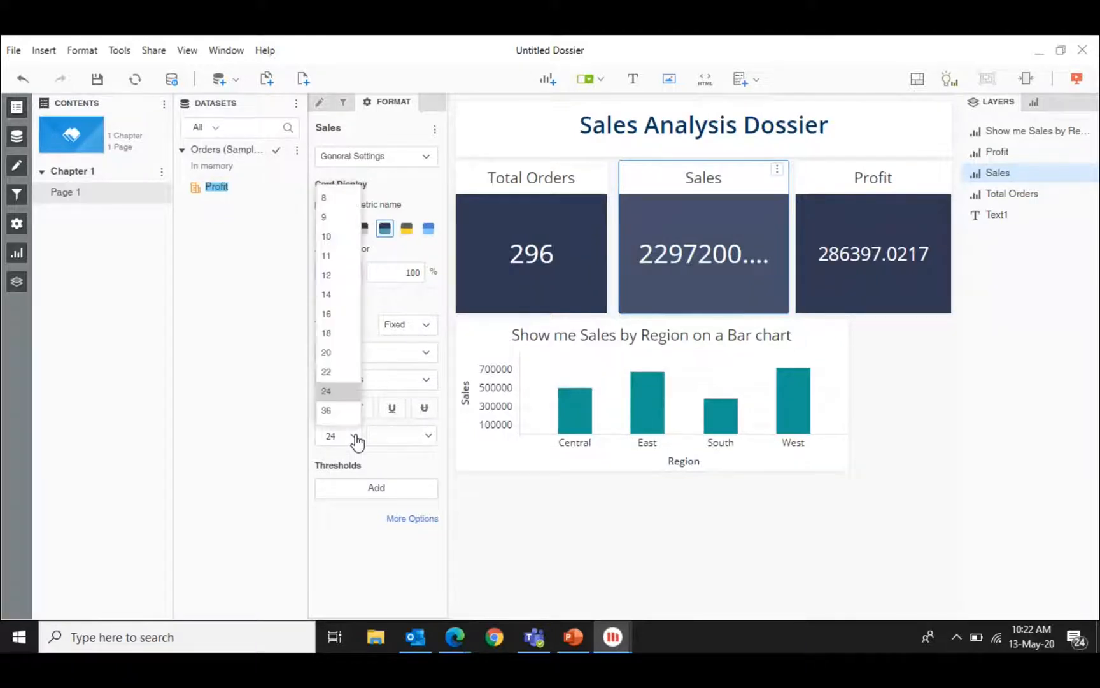
{"action": "left_click", "coordinate": [261, 383]}
{"action": "key", "text": "BackSpace"}
{"action": "key", "text": "BackSpace"}
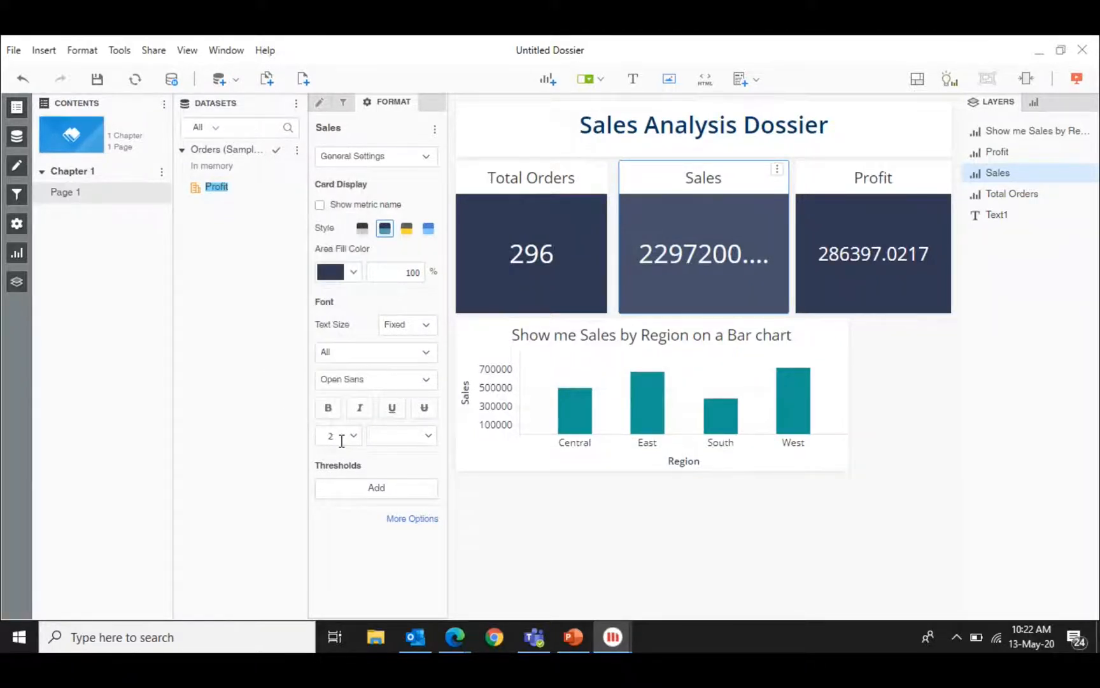
{"action": "type", "text": "30"}
{"action": "key", "text": "Return"}
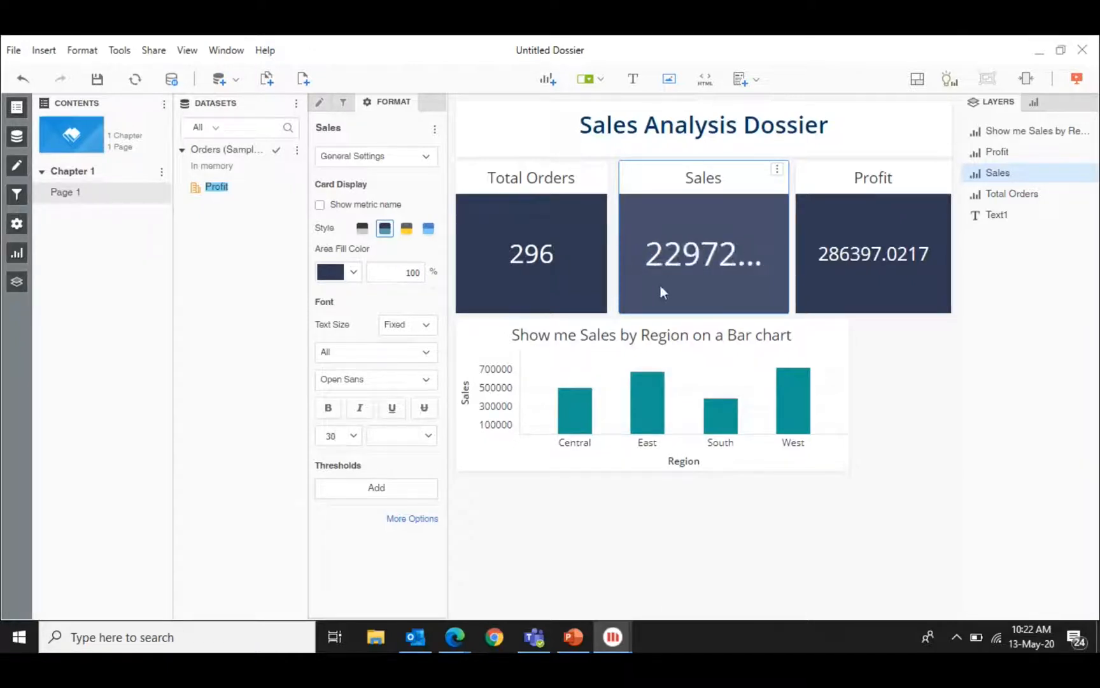
Switch the Profit KPI's text size to Fixed and set its font size to 30.
{"action": "left_click", "coordinate": [868, 261]}
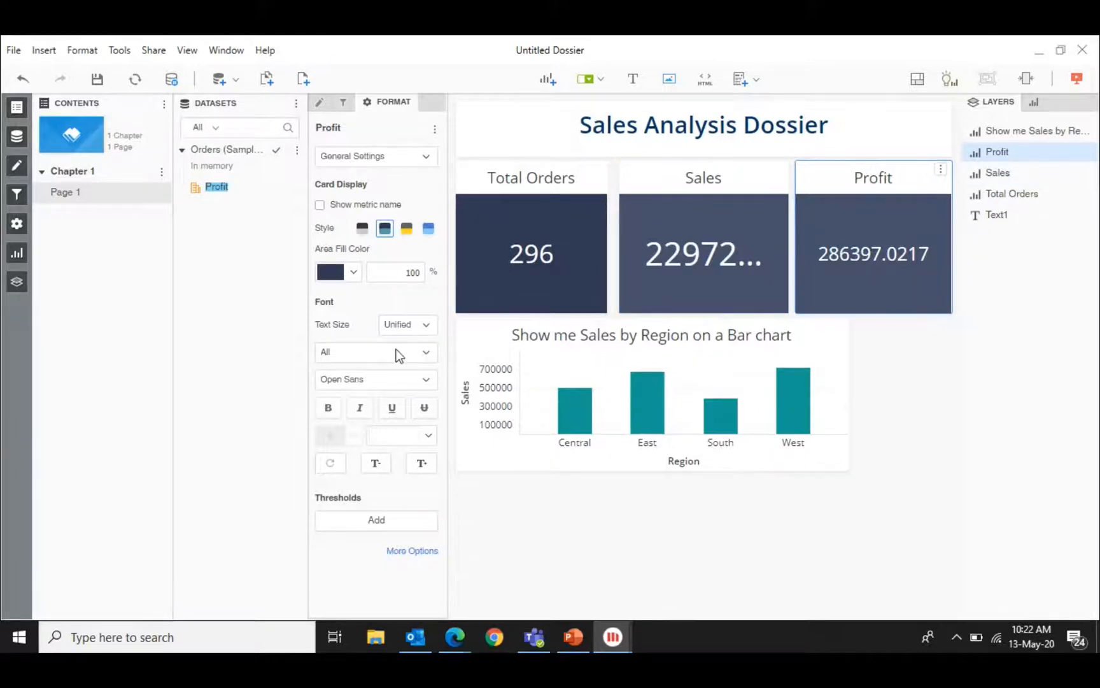
{"action": "left_click", "coordinate": [427, 324]}
{"action": "left_click", "coordinate": [393, 400]}
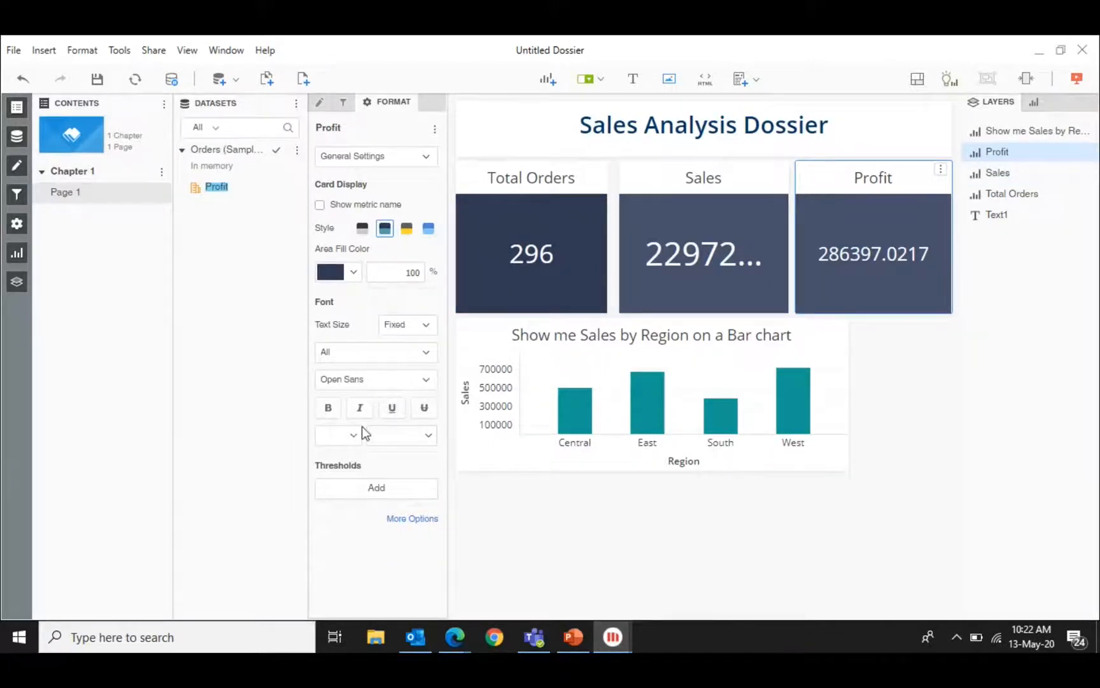
{"action": "left_click", "coordinate": [343, 436]}
{"action": "type", "text": "30"}
{"action": "key", "text": "Return"}
Set the Total Orders KPI's font size to 30 to match the other two cards.
{"action": "left_click", "coordinate": [522, 295]}
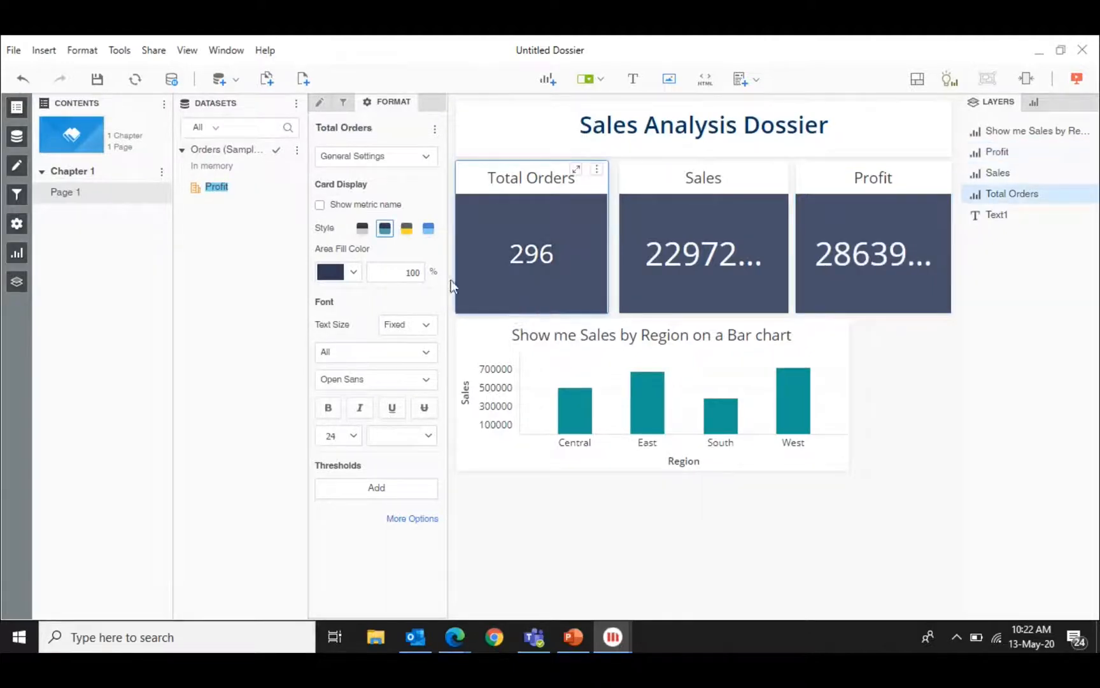
{"action": "left_click", "coordinate": [340, 436]}
{"action": "key", "text": "BackSpace"}
{"action": "key", "text": "BackSpace"}
{"action": "type", "text": "30"}
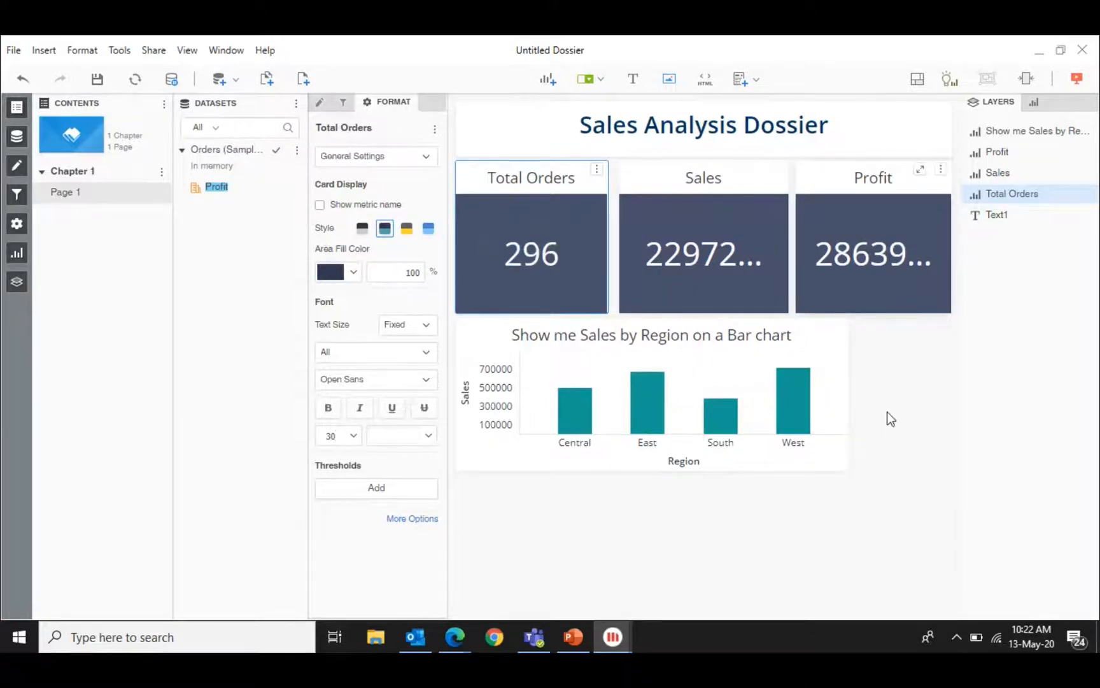
Check the enlarged KPI values in presentation mode and return to editing.
{"action": "left_click", "coordinate": [887, 412]}
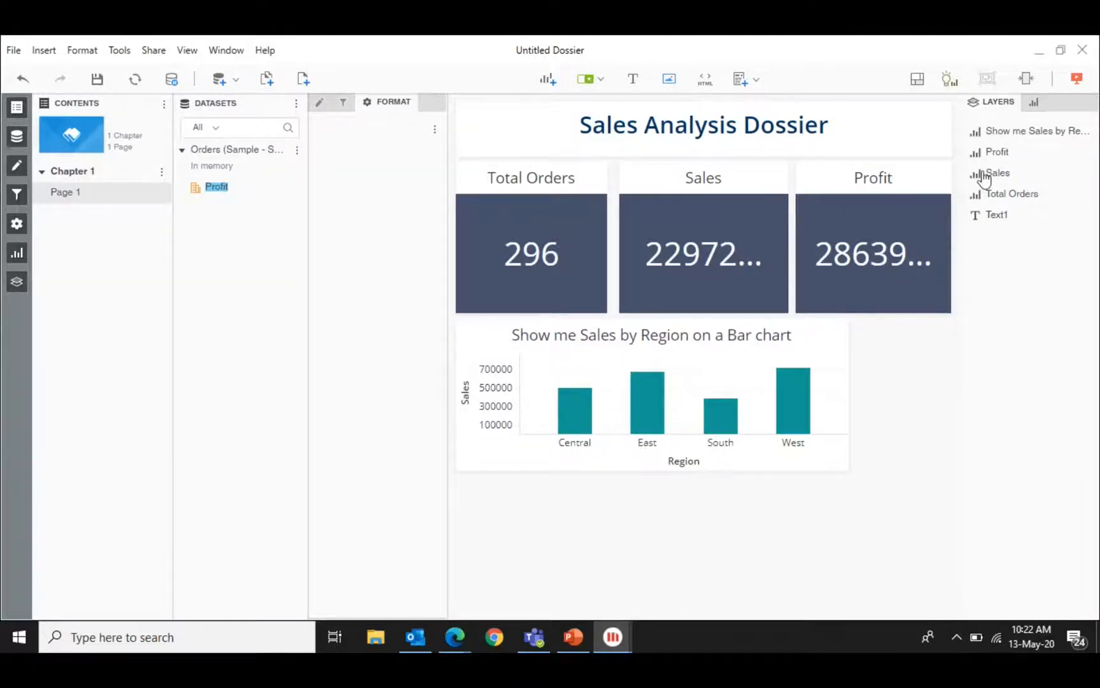
{"action": "left_click", "coordinate": [1084, 80]}
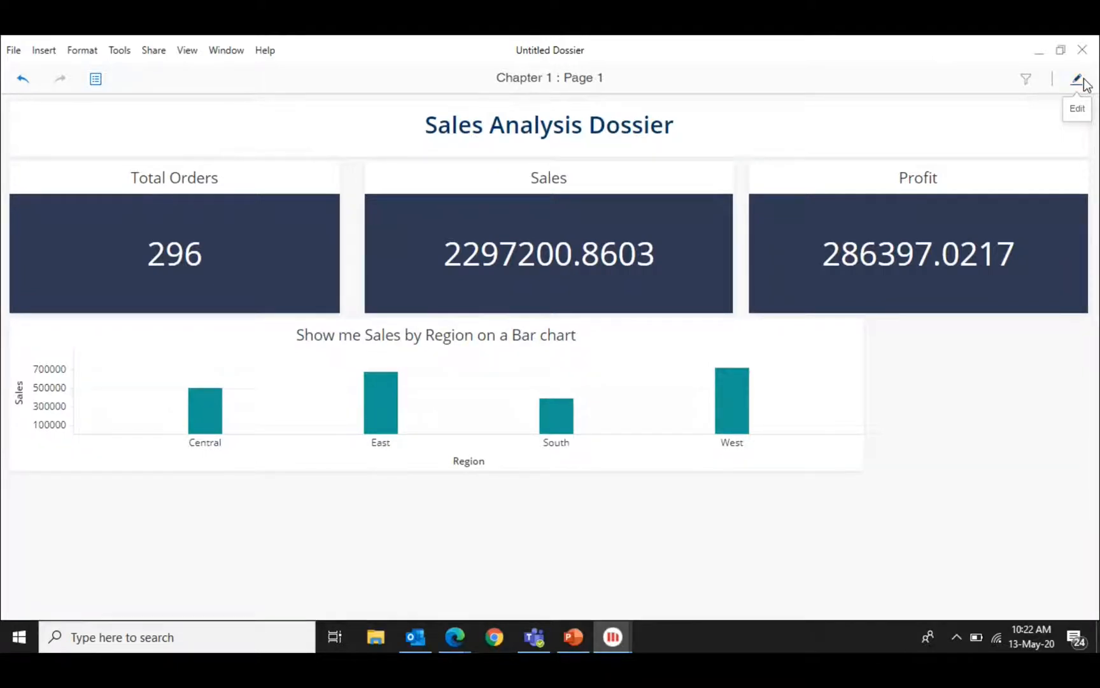
{"action": "left_click", "coordinate": [1082, 82]}
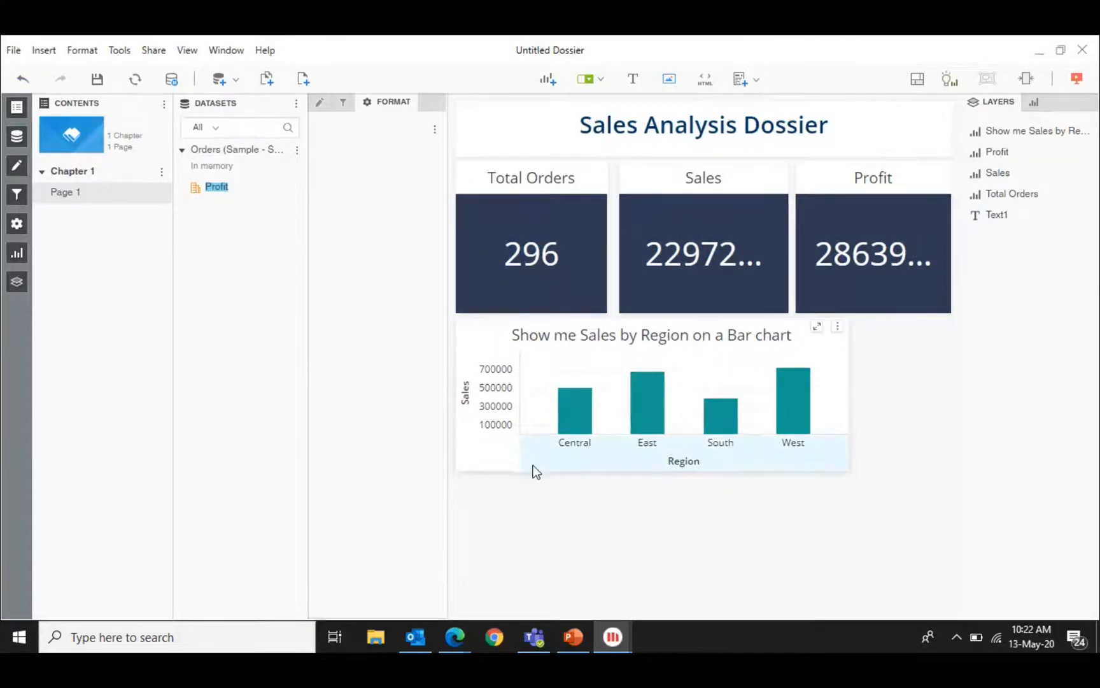
Clear the Profit search from the dataset list to show all attributes and metrics.
{"action": "left_click", "coordinate": [242, 124]}
{"action": "key", "text": "BackSpace"}
{"action": "key", "text": "BackSpace"}
{"action": "key", "text": "BackSpace"}
{"action": "key", "text": "BackSpace"}
{"action": "key", "text": "BackSpace"}
{"action": "key", "text": "BackSpace"}
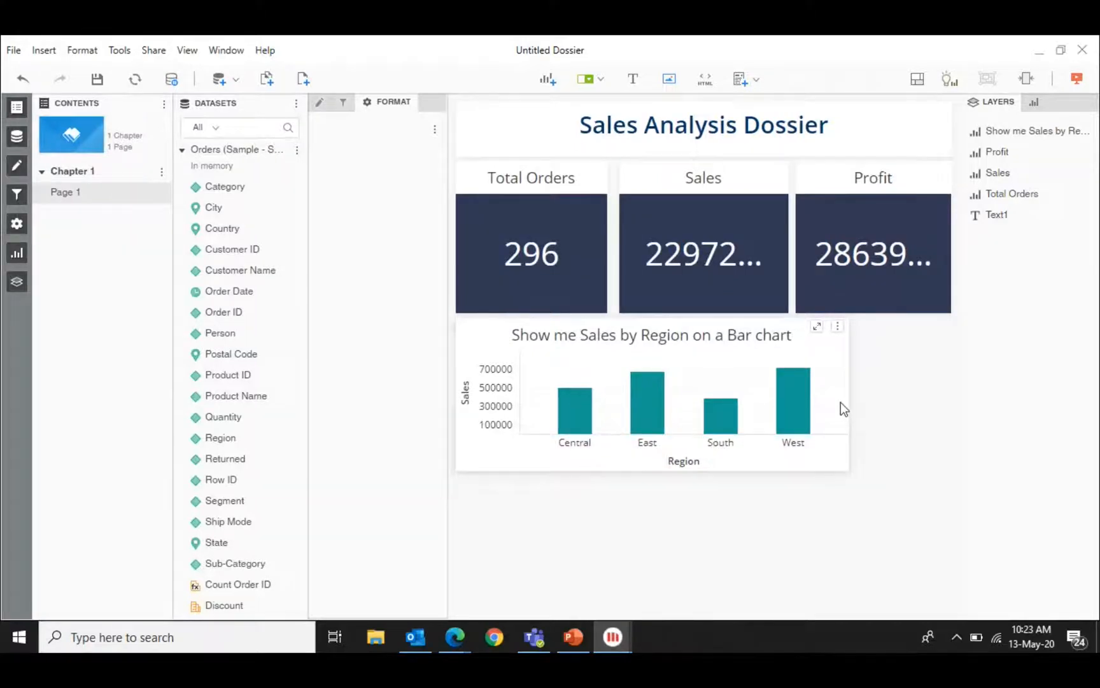
Rename the bar chart beneath the KPI cards as "Sales by Region".
{"action": "left_click", "coordinate": [584, 334]}
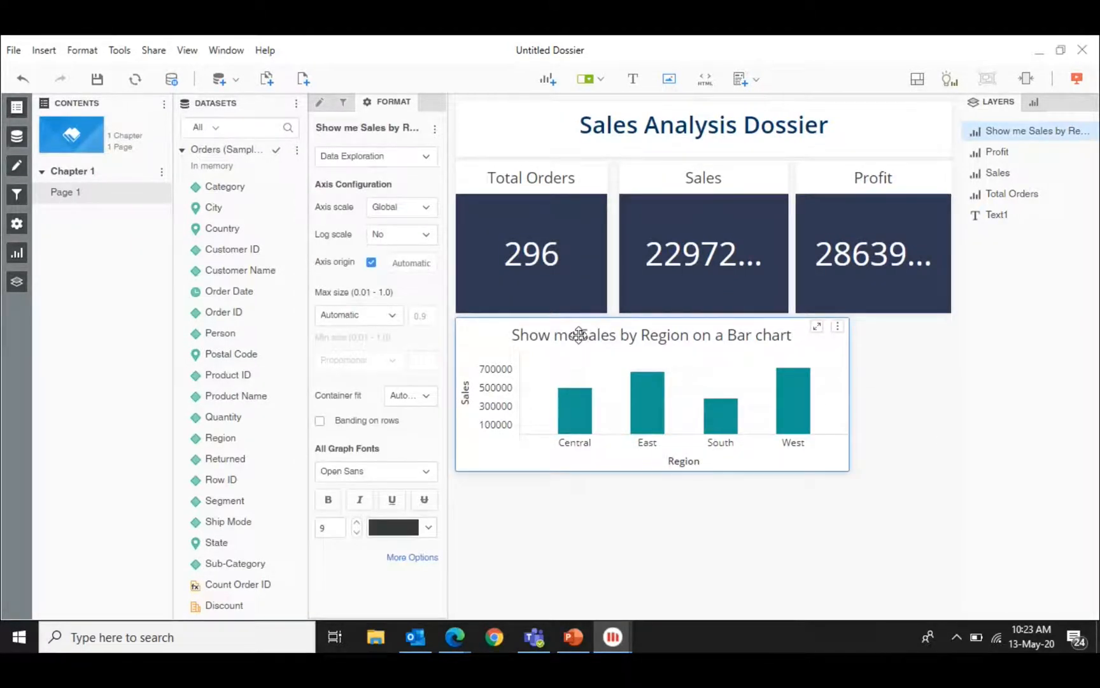
{"action": "double_click", "coordinate": [533, 339]}
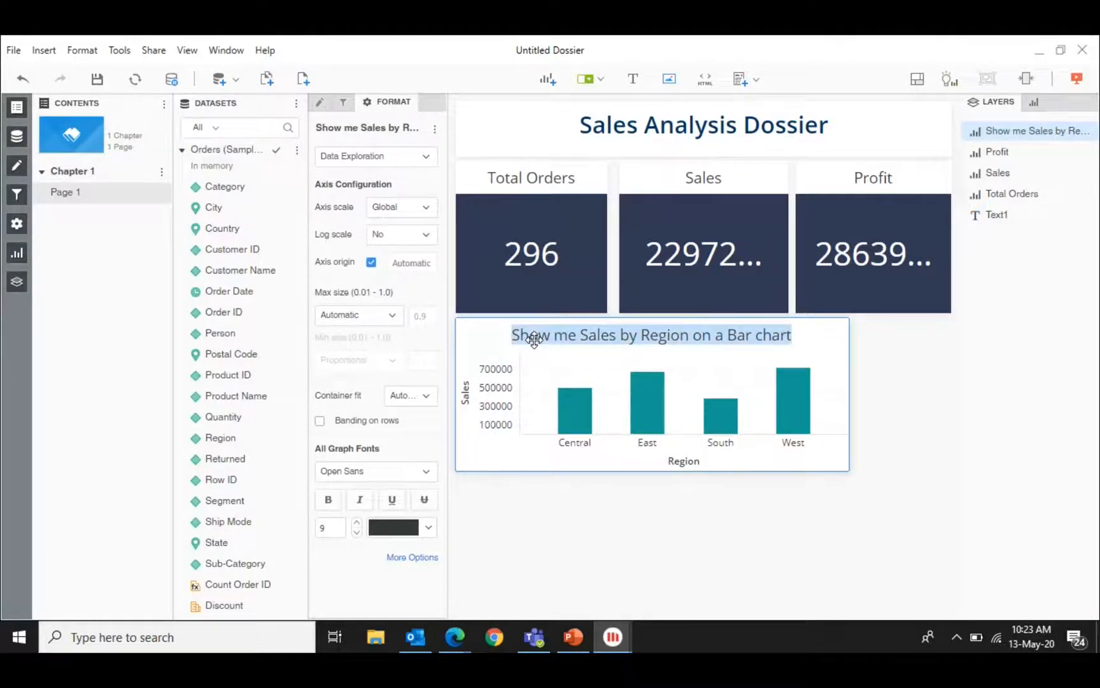
{"action": "type", "text": "Sales By"}
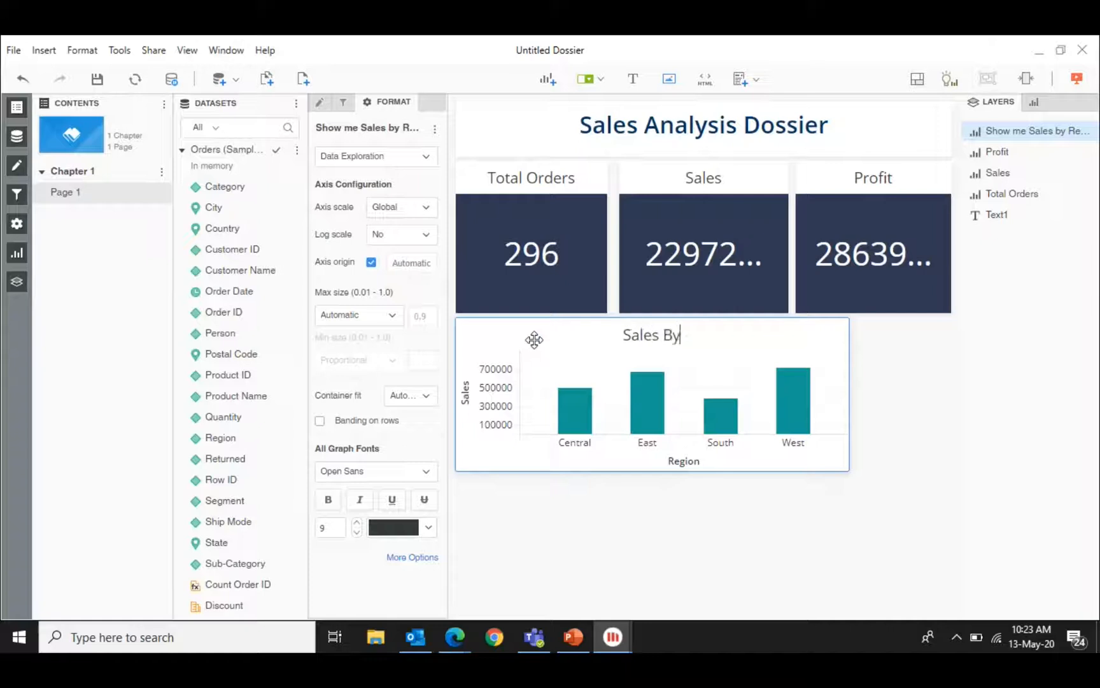
{"action": "key", "text": "BackSpace"}
{"action": "key", "text": "BackSpace"}
{"action": "key", "text": "BackSpace"}
{"action": "key", "text": "BackSpace"}
{"action": "type", "text": "by Region"}
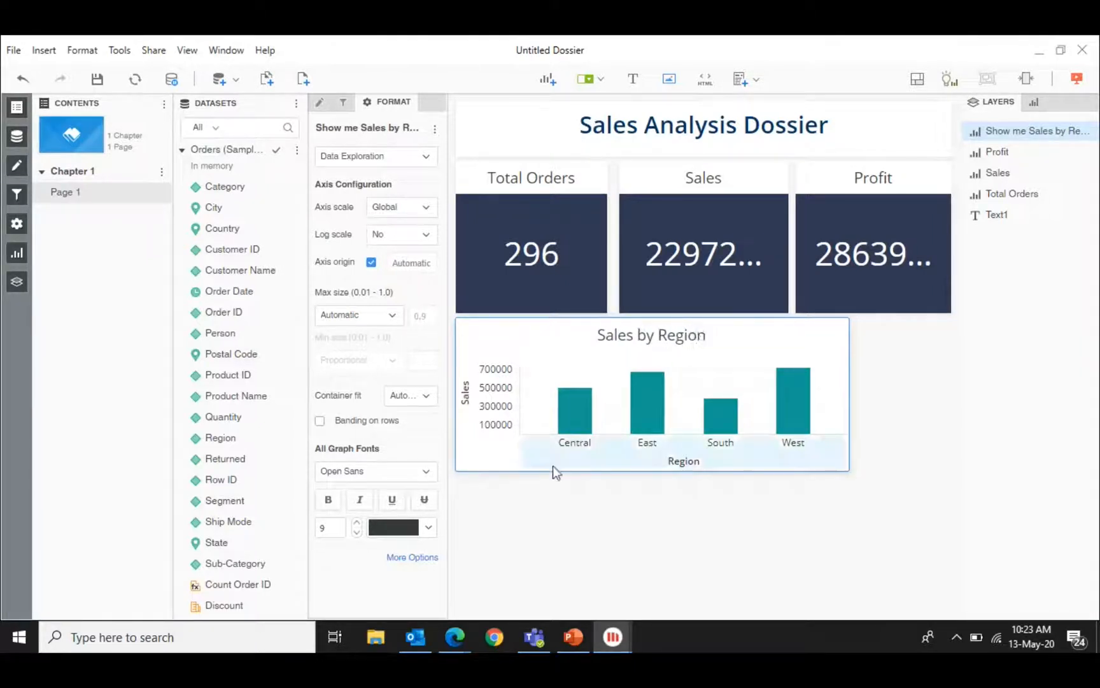
{"action": "left_click", "coordinate": [561, 538]}
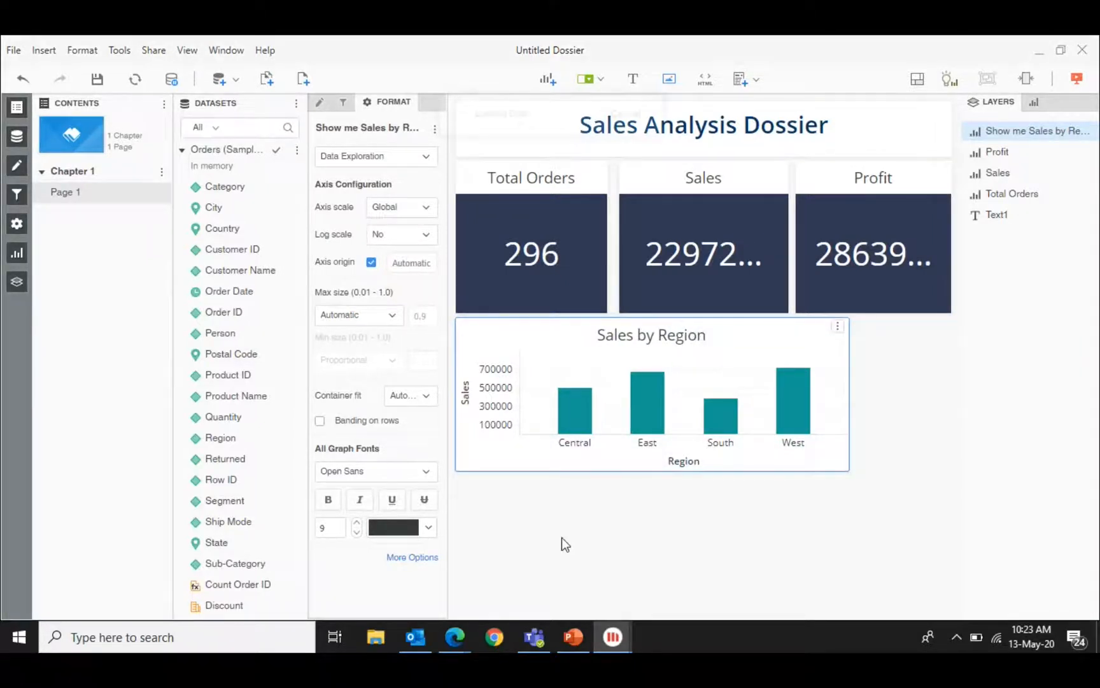
{"action": "left_click", "coordinate": [506, 442]}
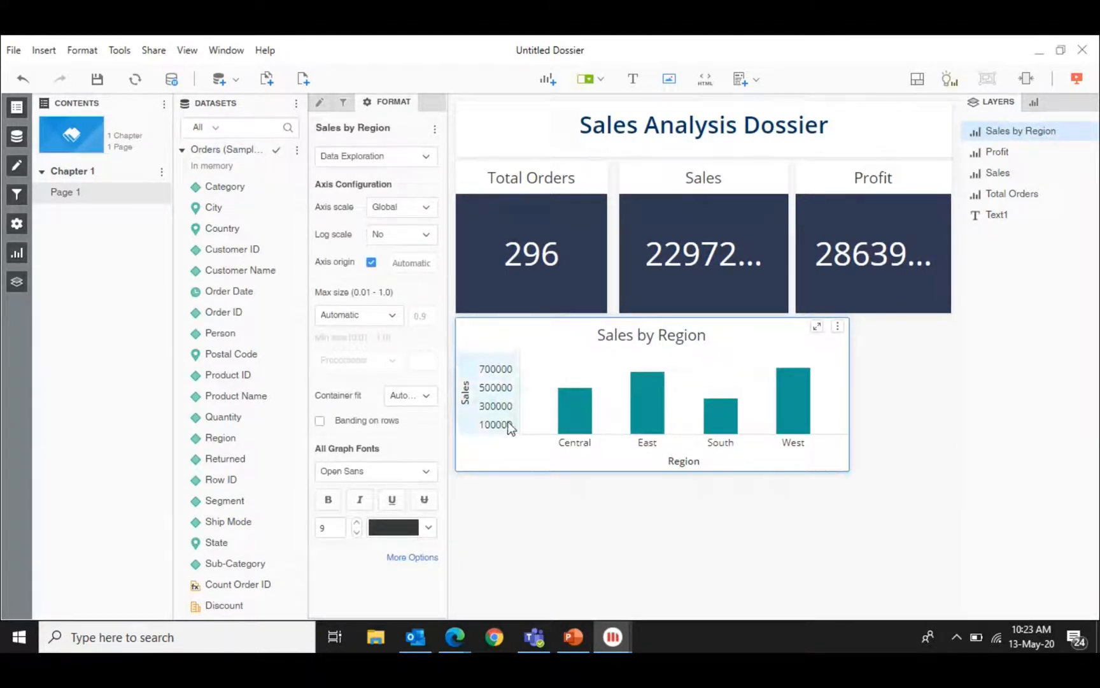
{"action": "mouse_move", "coordinate": [559, 418]}
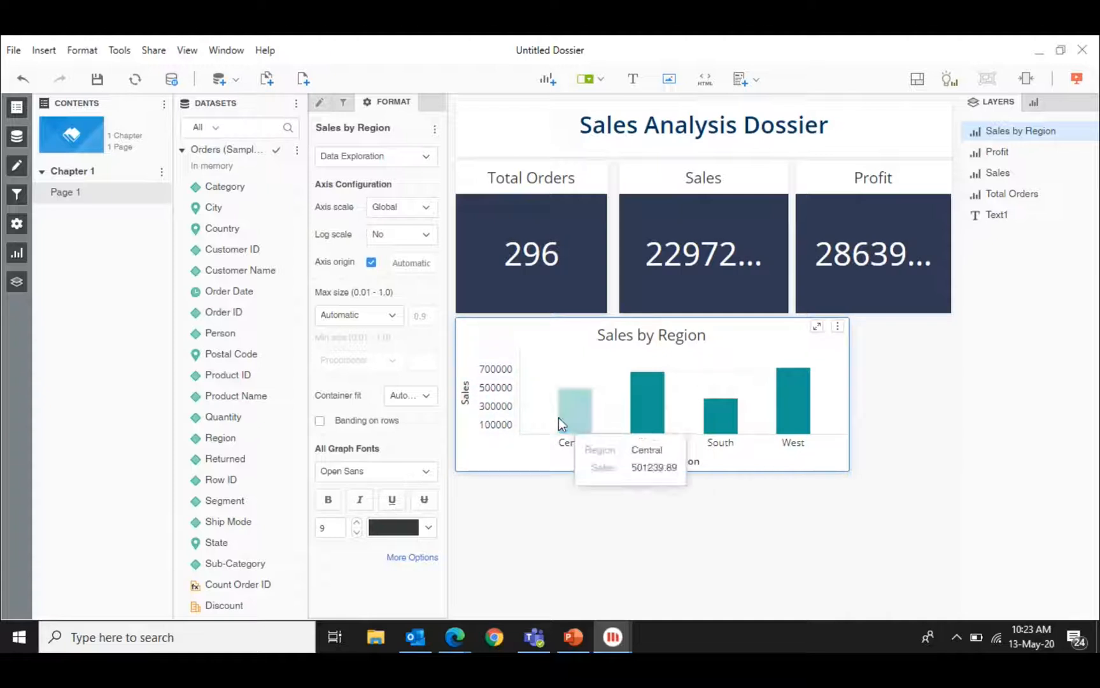
{"action": "left_click", "coordinate": [426, 156]}
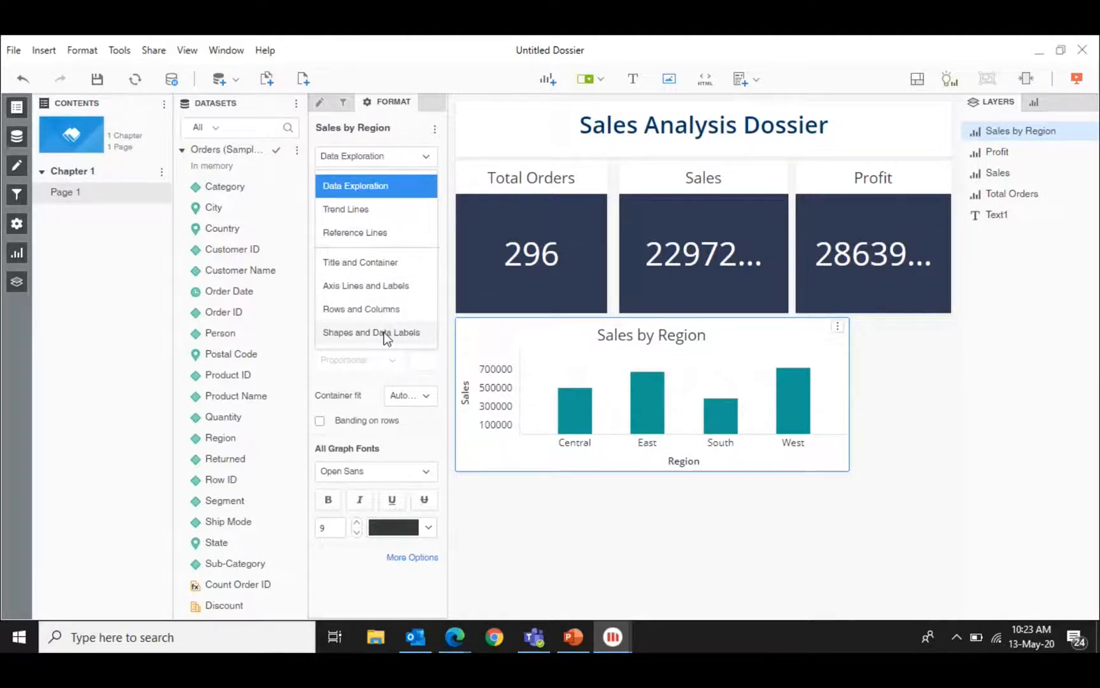
{"action": "left_click", "coordinate": [485, 89]}
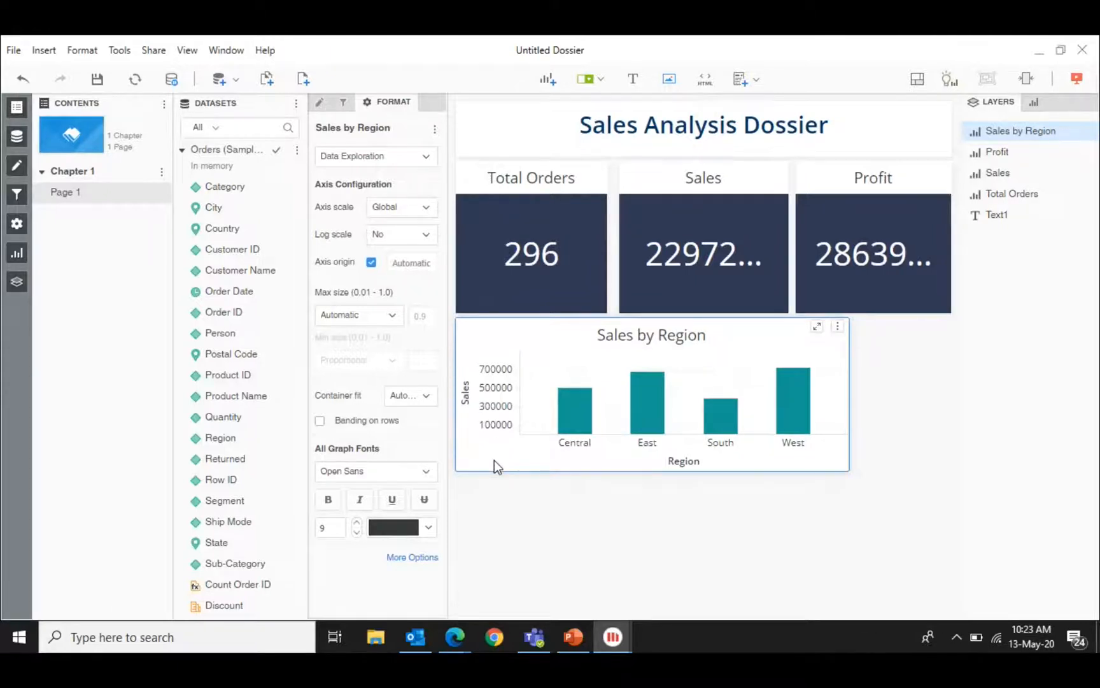
{"action": "left_click", "coordinate": [322, 107]}
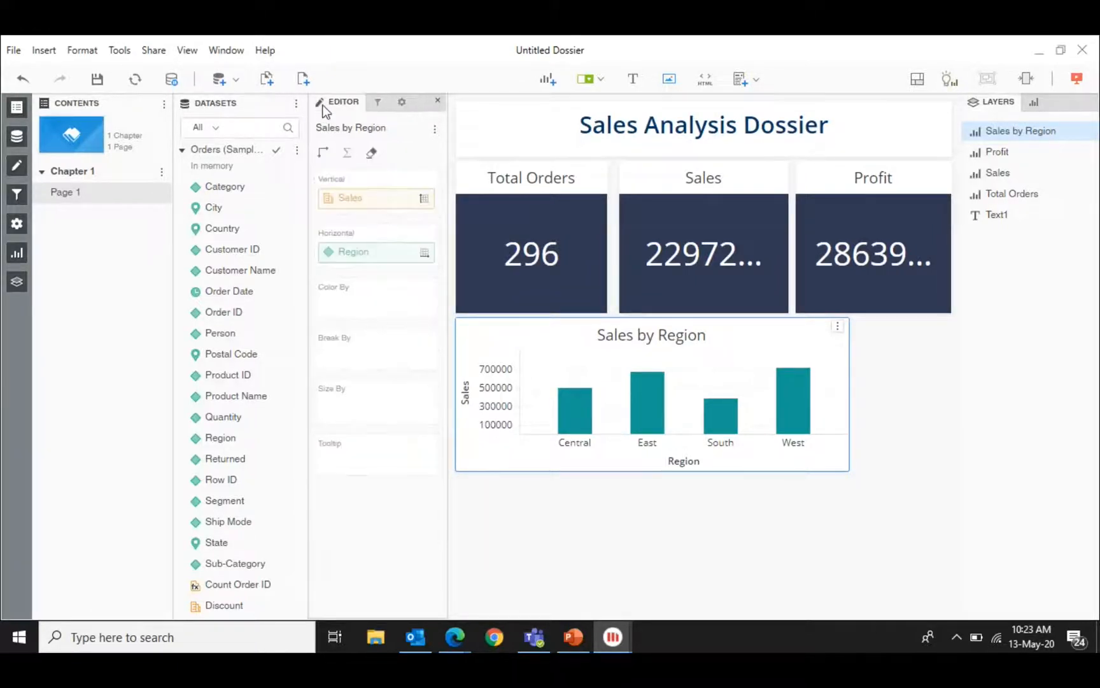
{"action": "left_click", "coordinate": [403, 105]}
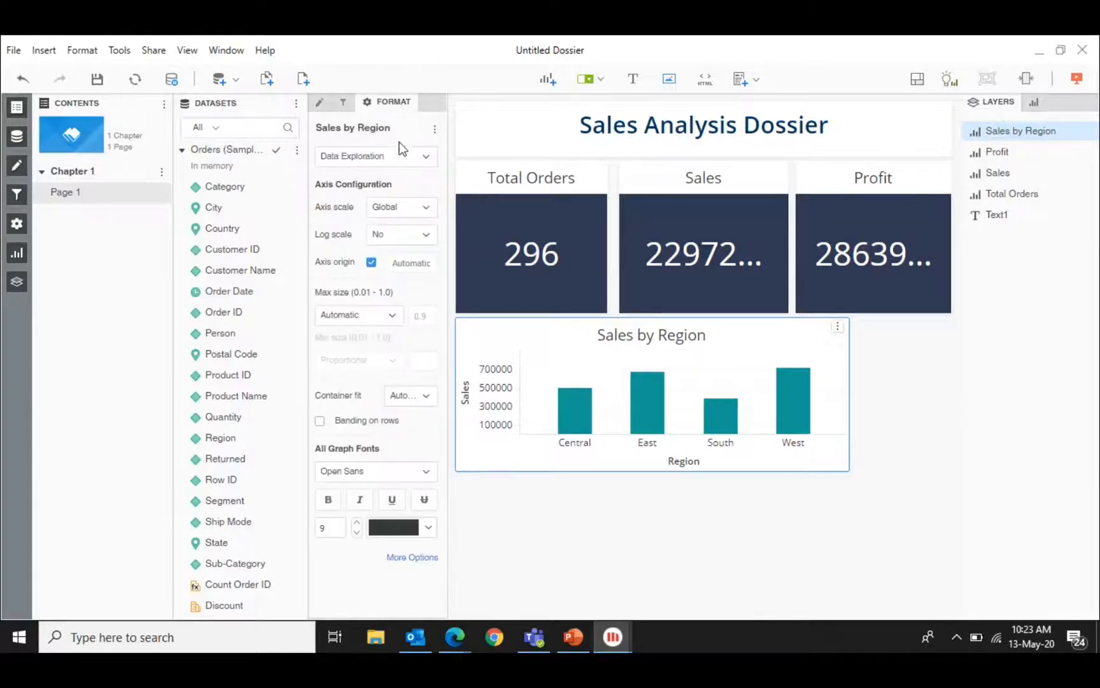
Change the fill color of the Sales by Region bars to dark navy blue, keeping the Bar shape type.
{"action": "left_click", "coordinate": [413, 163]}
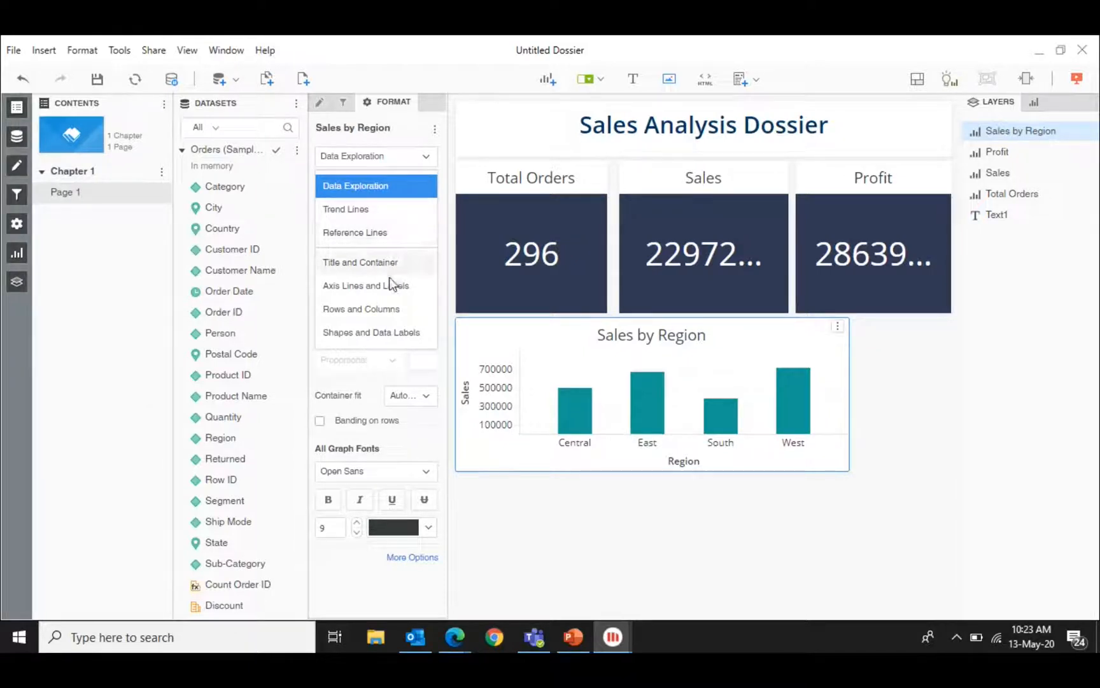
{"action": "left_click", "coordinate": [383, 333]}
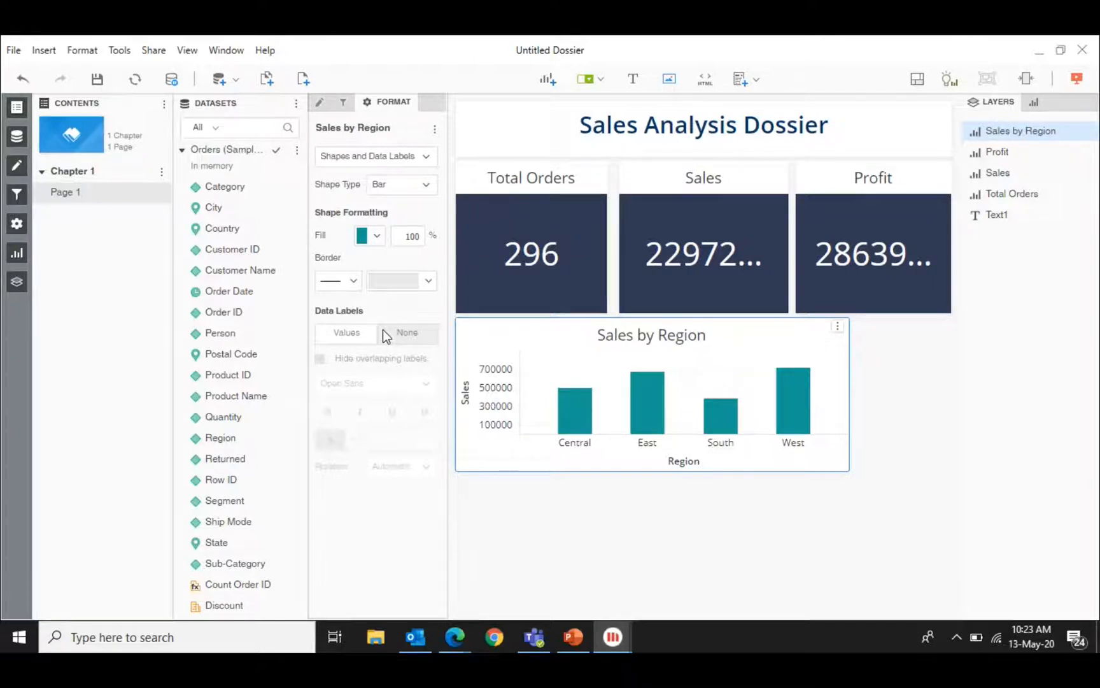
{"action": "left_click", "coordinate": [377, 237]}
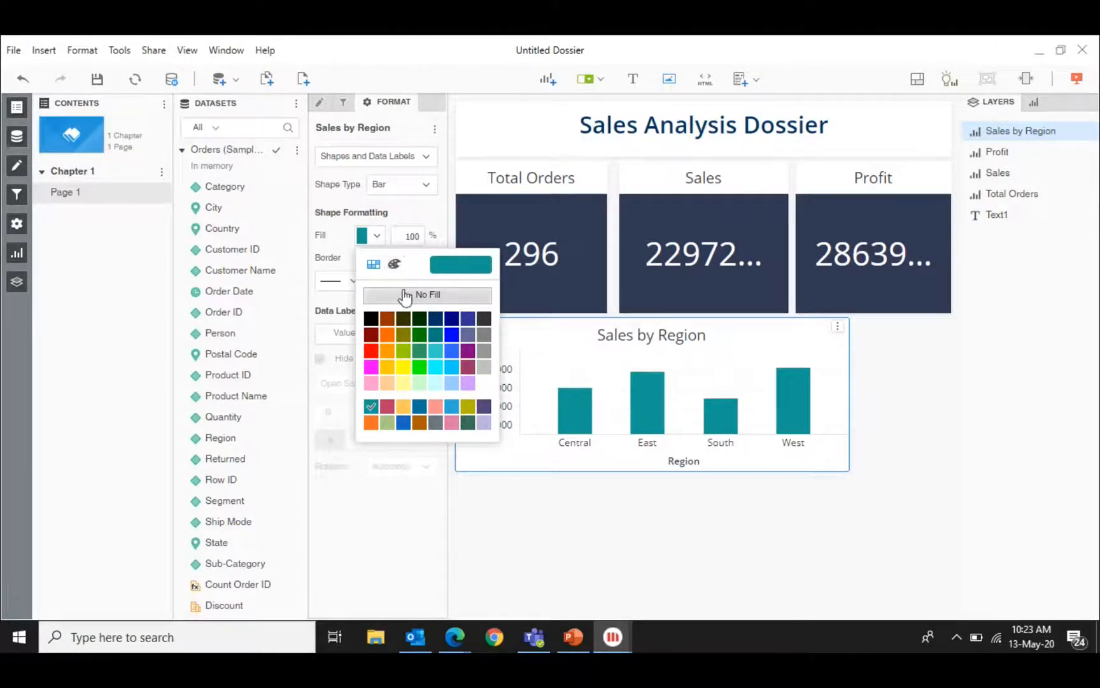
{"action": "left_click", "coordinate": [436, 319]}
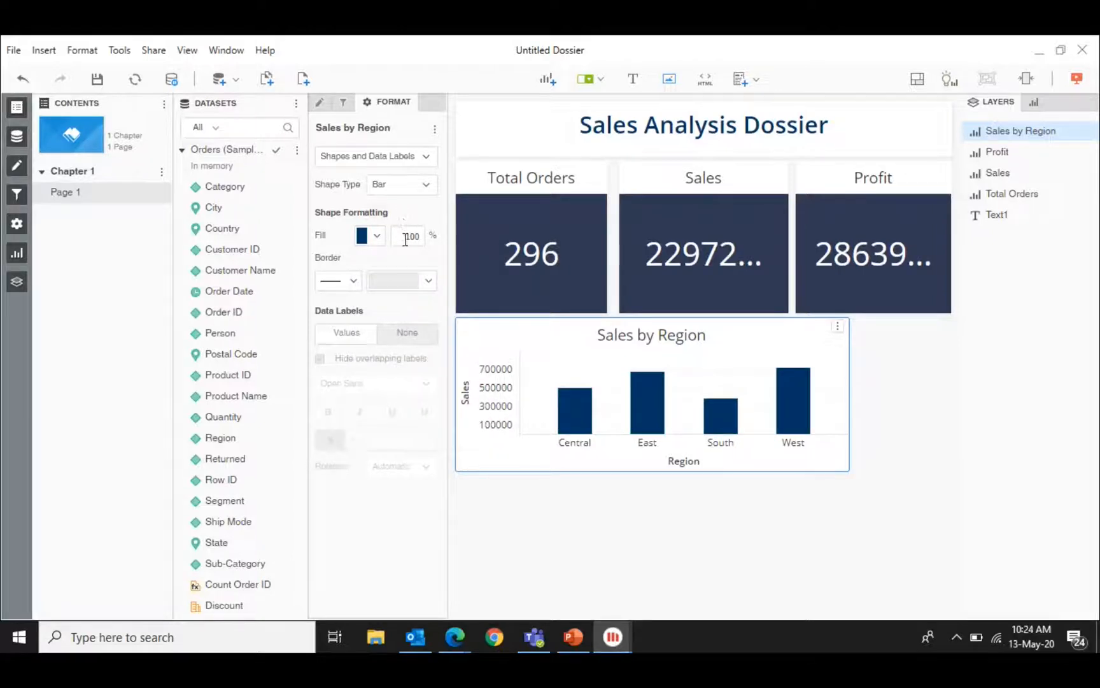
{"action": "left_click", "coordinate": [426, 184]}
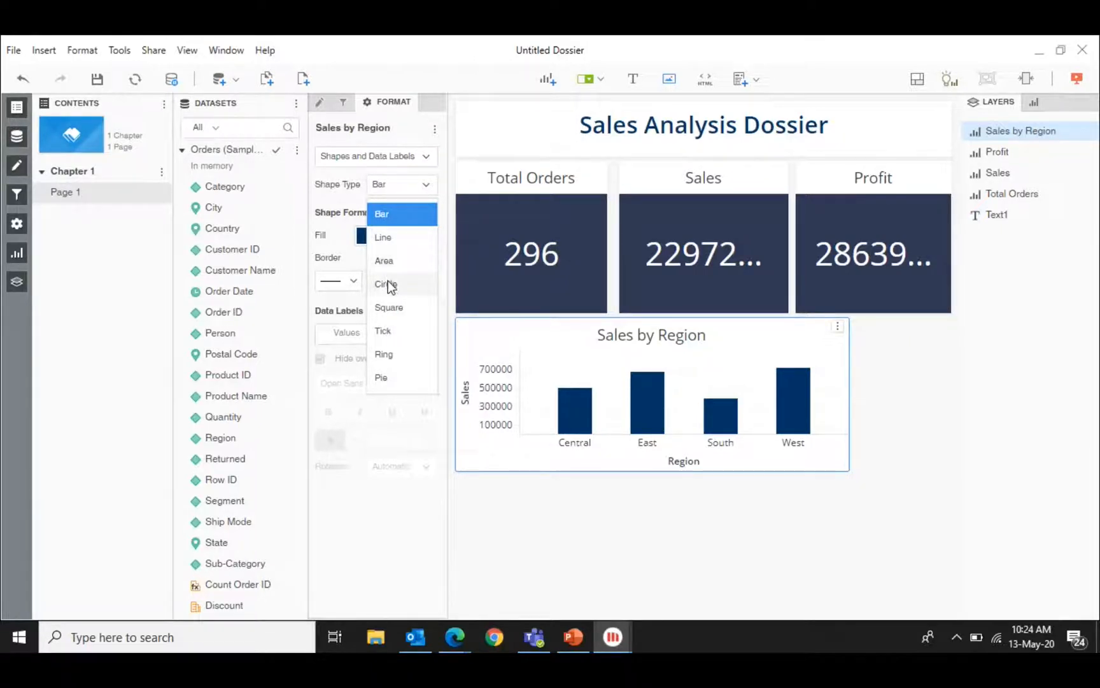
{"action": "left_click", "coordinate": [336, 197]}
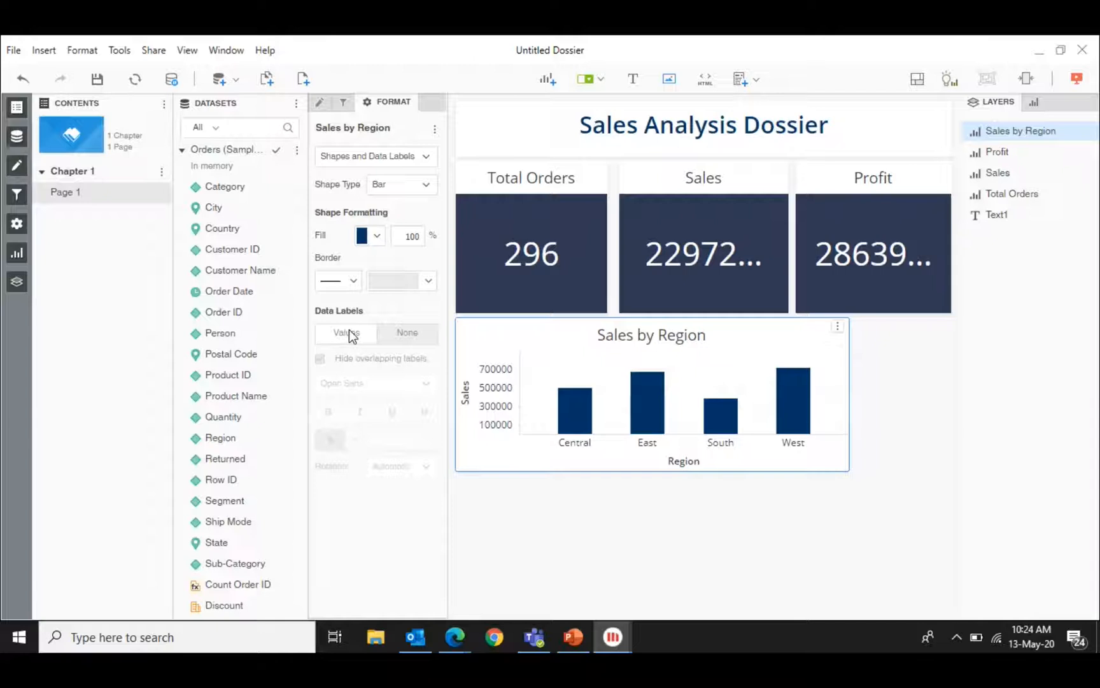
Show values as data labels on the Sales by Region bars and make the labels bold.
{"action": "left_click", "coordinate": [349, 332]}
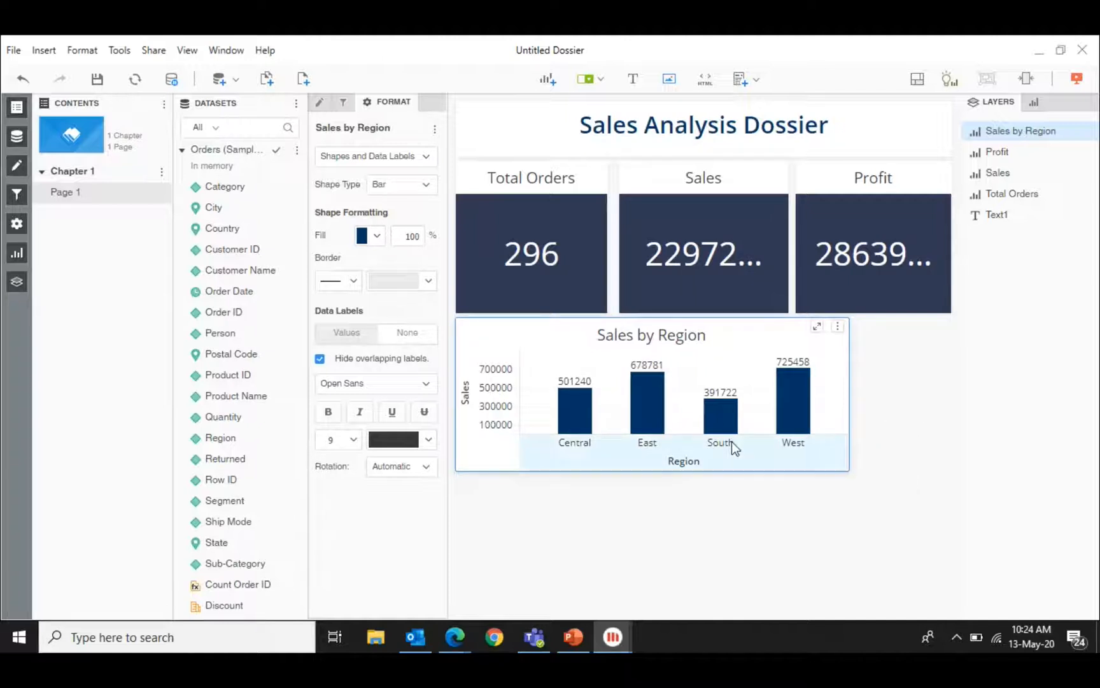
{"action": "mouse_move", "coordinate": [577, 401]}
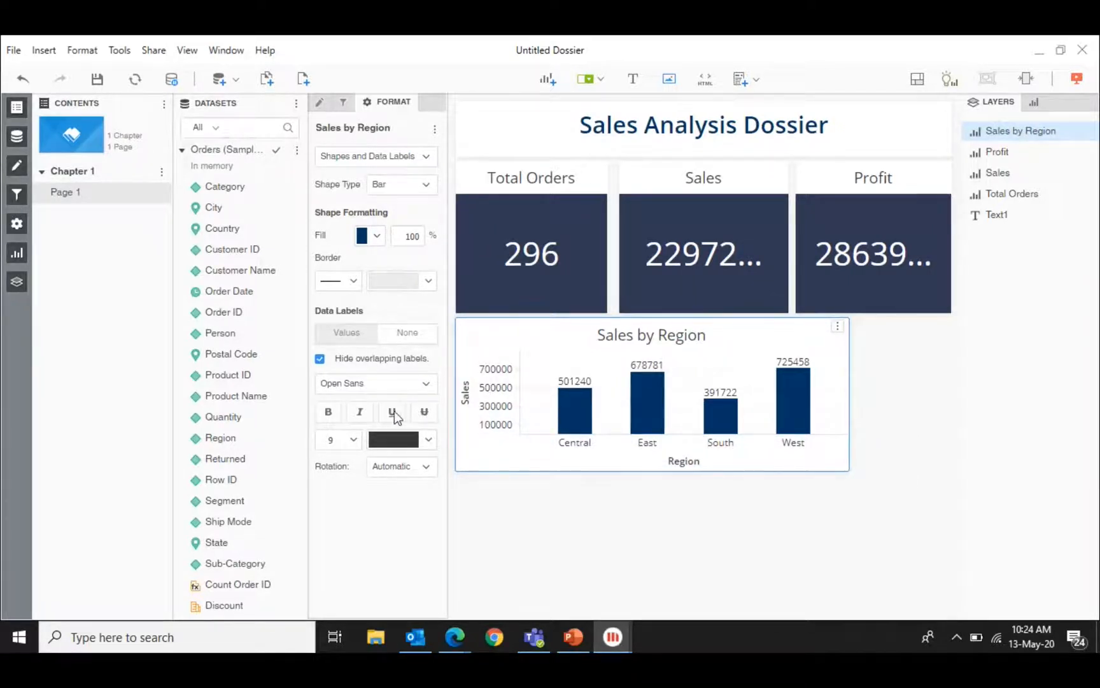
{"action": "left_click", "coordinate": [329, 415]}
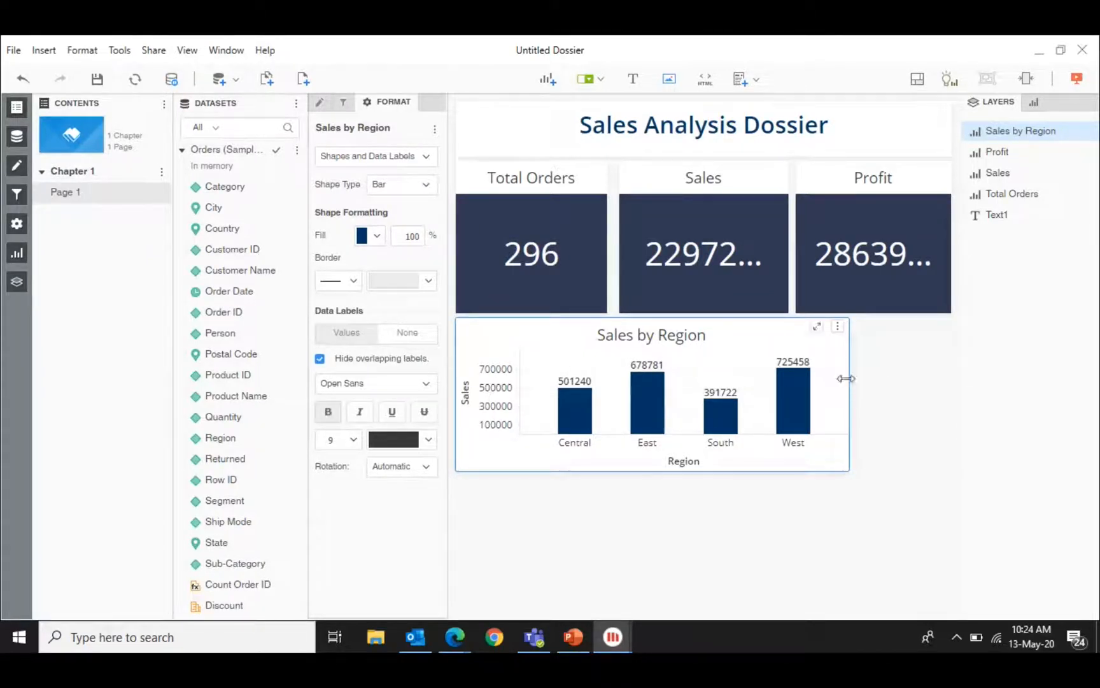
Narrow the Sales by Region chart to about the width of the Total Orders card and check it in presentation mode.
{"action": "left_click_drag", "start_coordinate": [846, 380], "coordinate": [618, 379]}
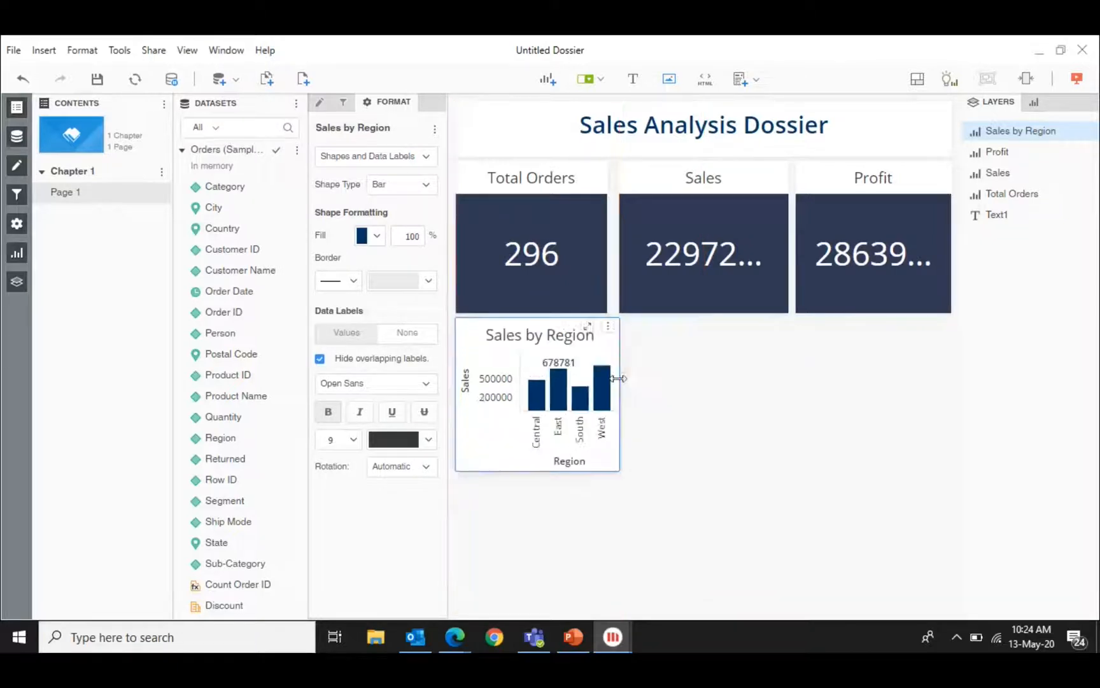
{"action": "left_click", "coordinate": [714, 383]}
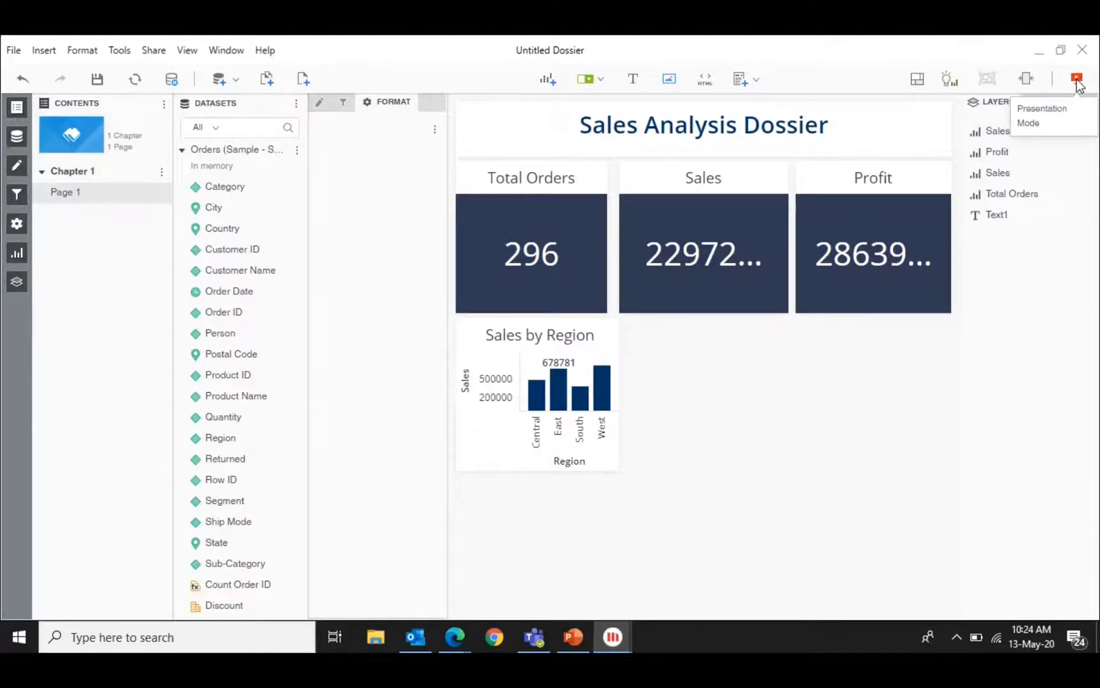
{"action": "left_click", "coordinate": [1077, 79]}
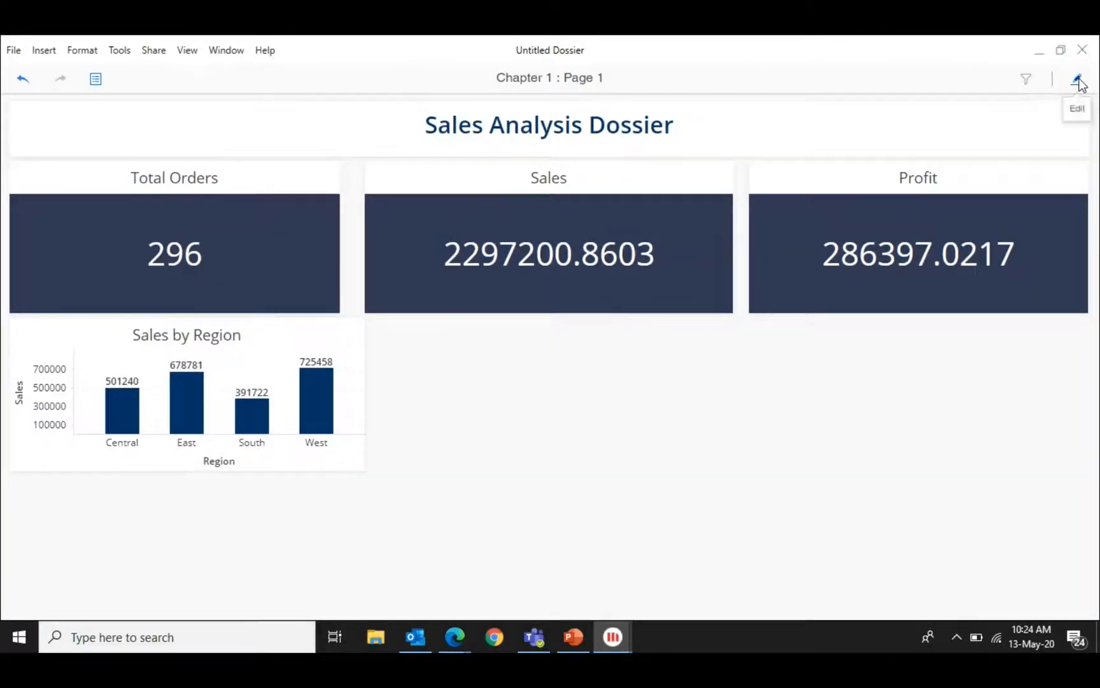
{"action": "left_click", "coordinate": [1076, 79]}
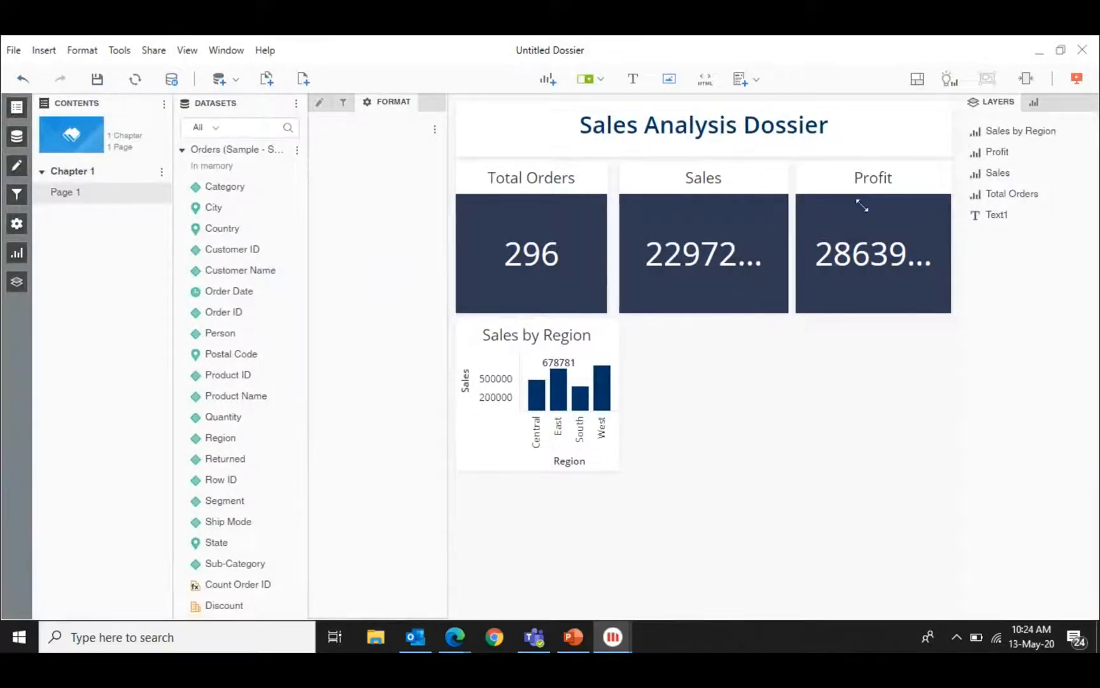
Narrow the Sales by Region chart until its edge lines up with the Total Orders card above it.
{"action": "mouse_move", "coordinate": [620, 341]}
{"action": "left_mouse_down"}
{"action": "mouse_move", "coordinate": [589, 344]}
{"action": "mouse_move", "coordinate": [602, 347]}
{"action": "left_mouse_up"}
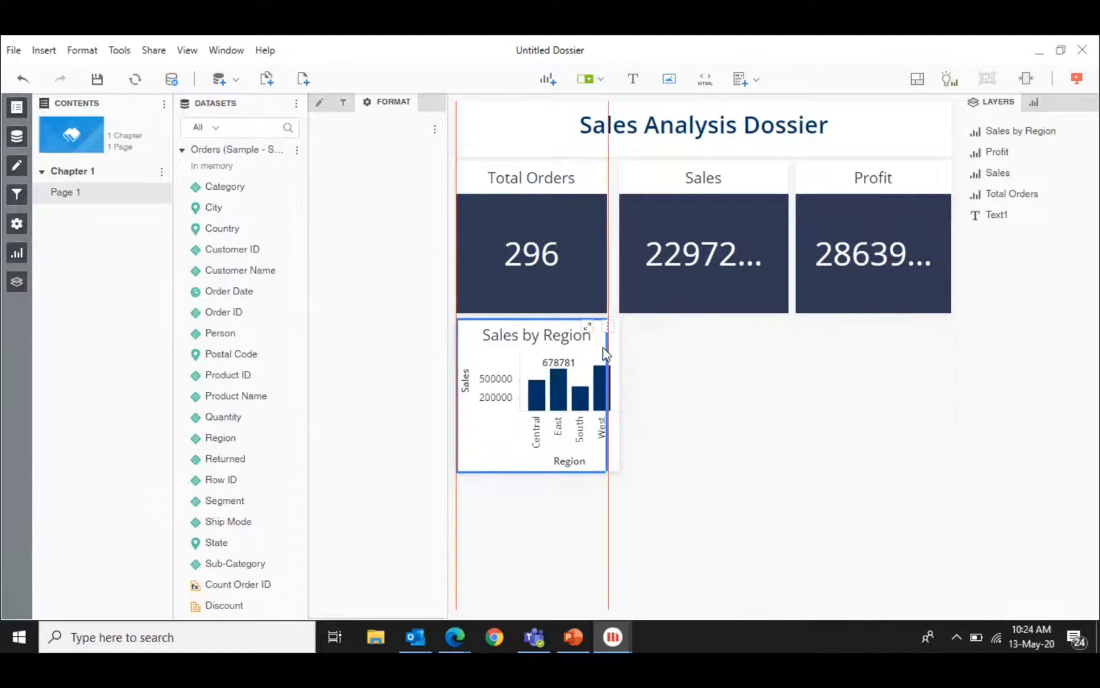
{"action": "left_click", "coordinate": [736, 362]}
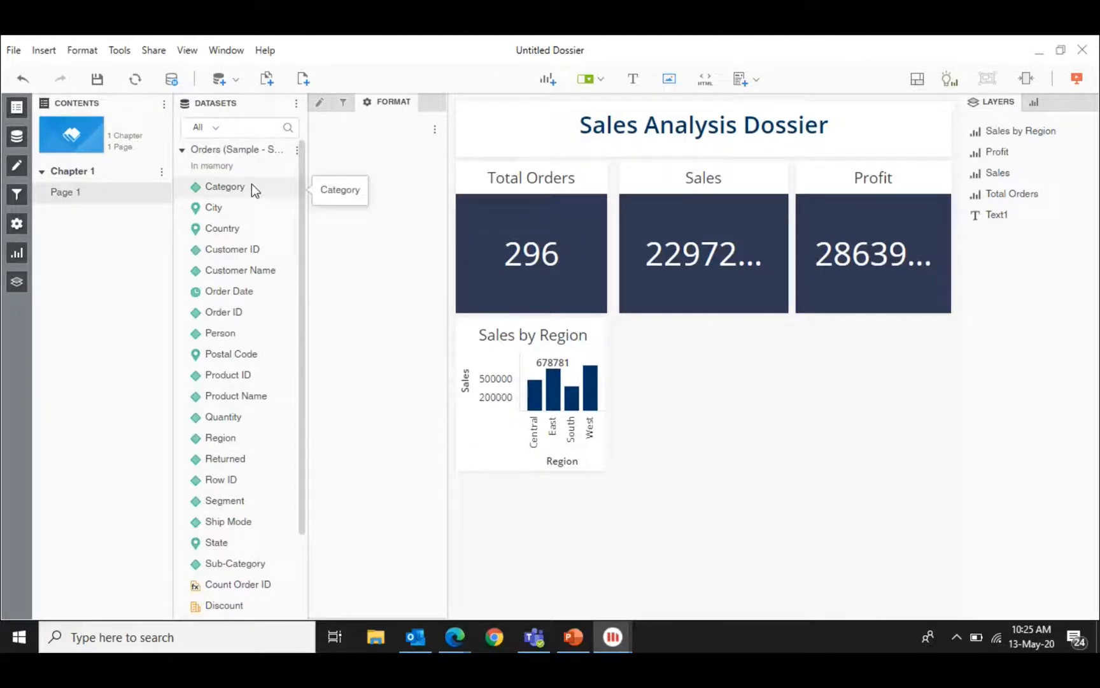
Generate a visualization from the natural-language request "Show me Profit by Sub-Category in line chart" and fit it beneath the Sales and Profit cards.
{"action": "left_click", "coordinate": [949, 80]}
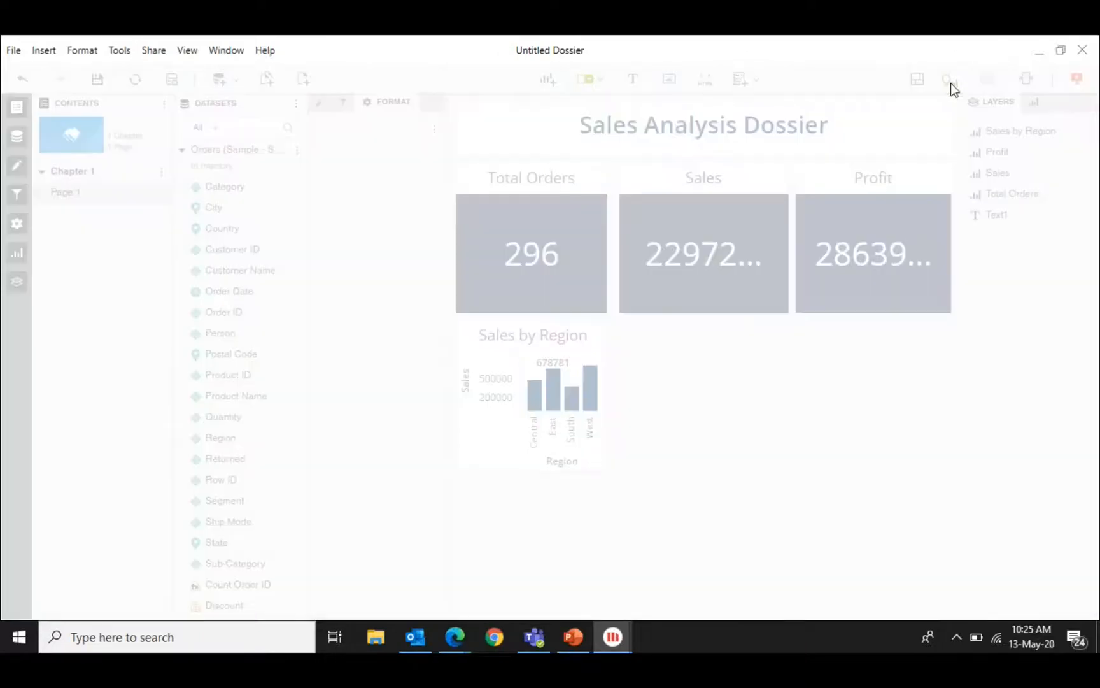
{"action": "type", "text": "Shoe"}
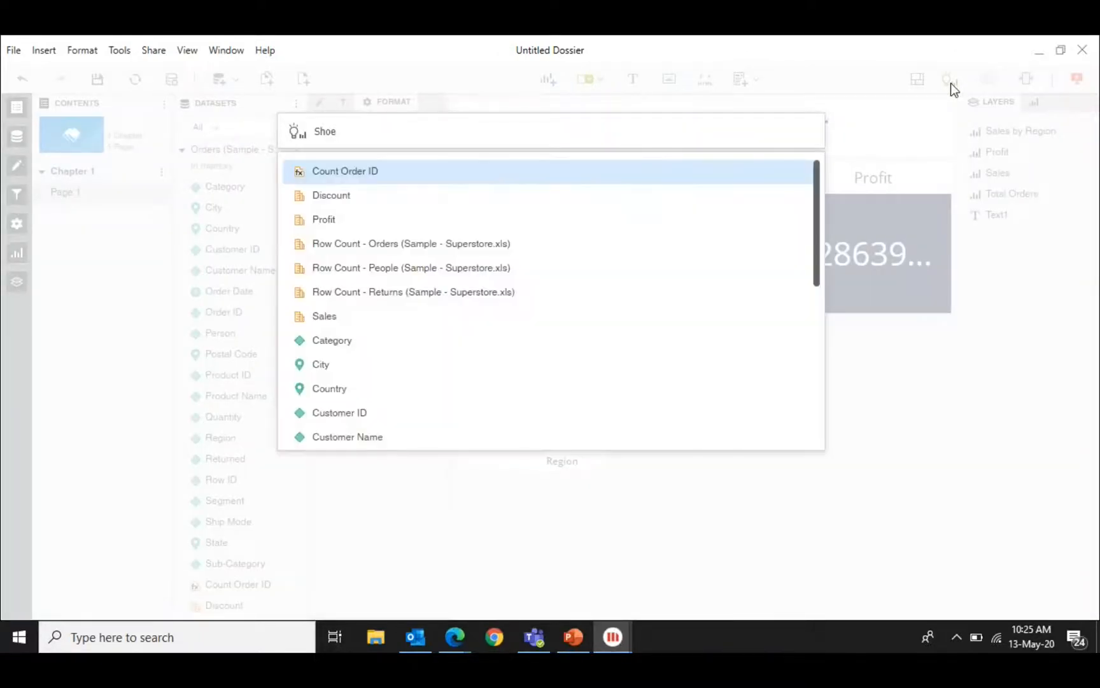
{"action": "key", "text": "BackSpace"}
{"action": "type", "text": "w me Profit by "}
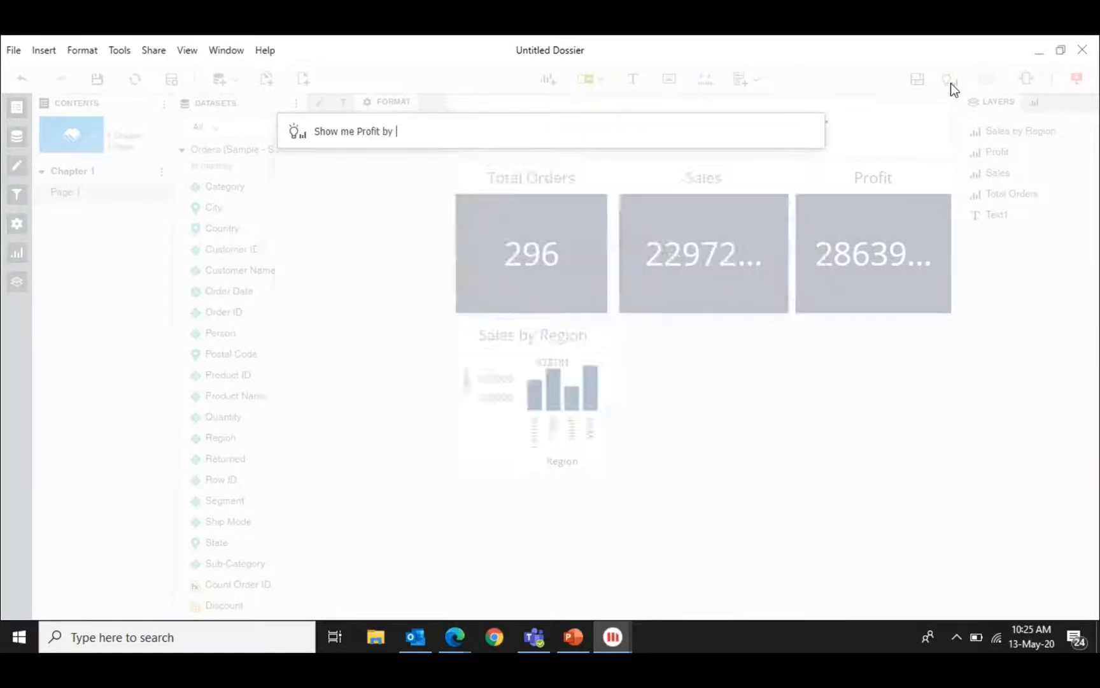
{"action": "type", "text": "su"}
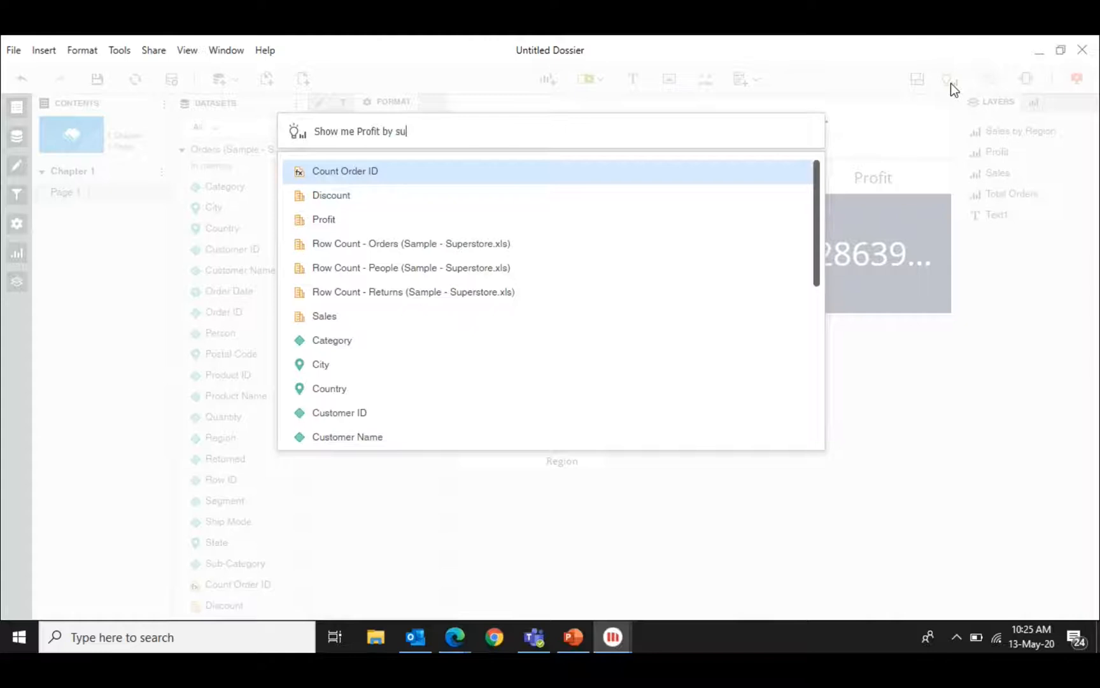
{"action": "type", "text": "b"}
{"action": "key", "text": "Return"}
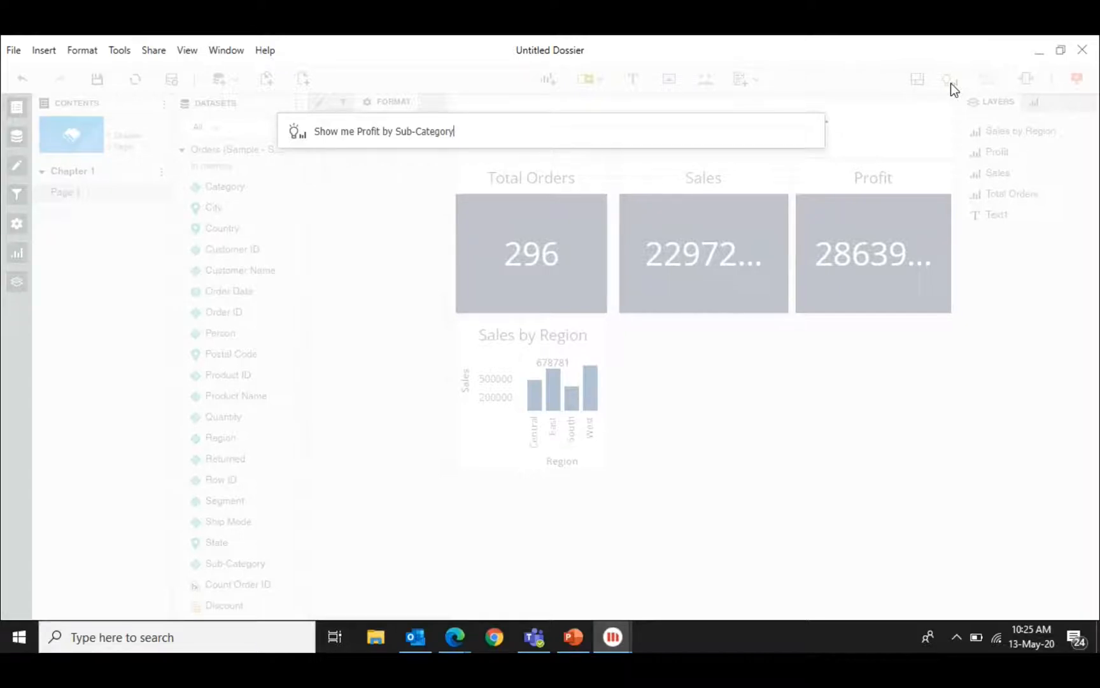
{"action": "type", "text": "by"}
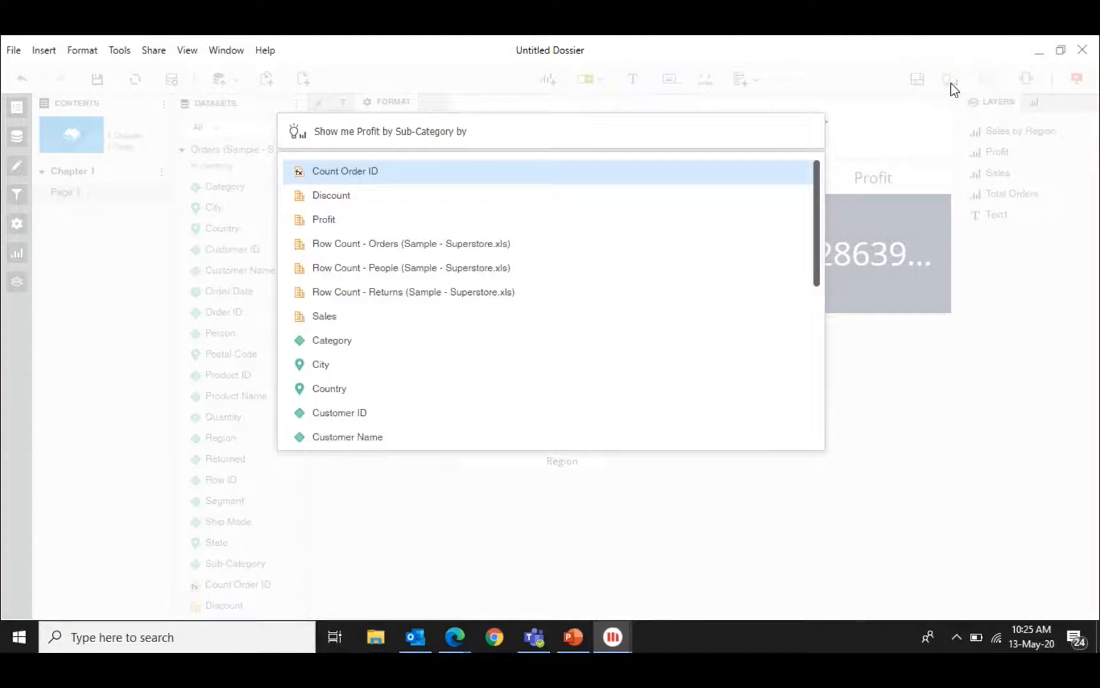
{"action": "key", "text": "BackSpace"}
{"action": "key", "text": "BackSpace"}
{"action": "key", "text": "BackSpace"}
{"action": "key", "text": "BackSpace"}
{"action": "type", "text": "in line "}
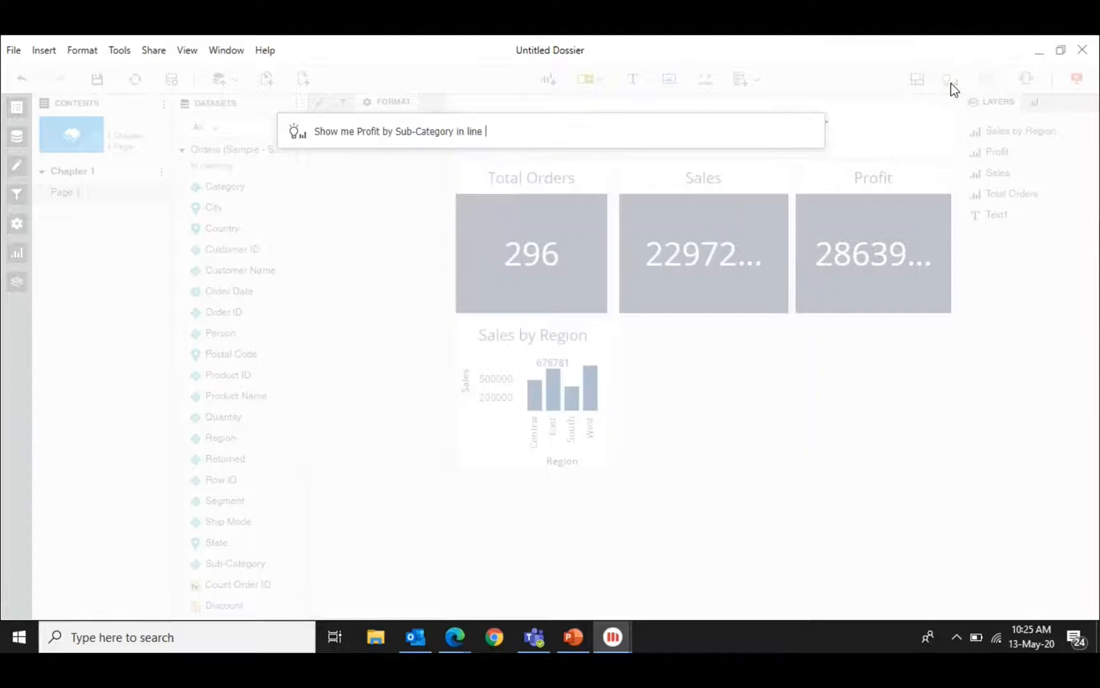
{"action": "type", "text": "chart"}
{"action": "key", "text": "Return"}
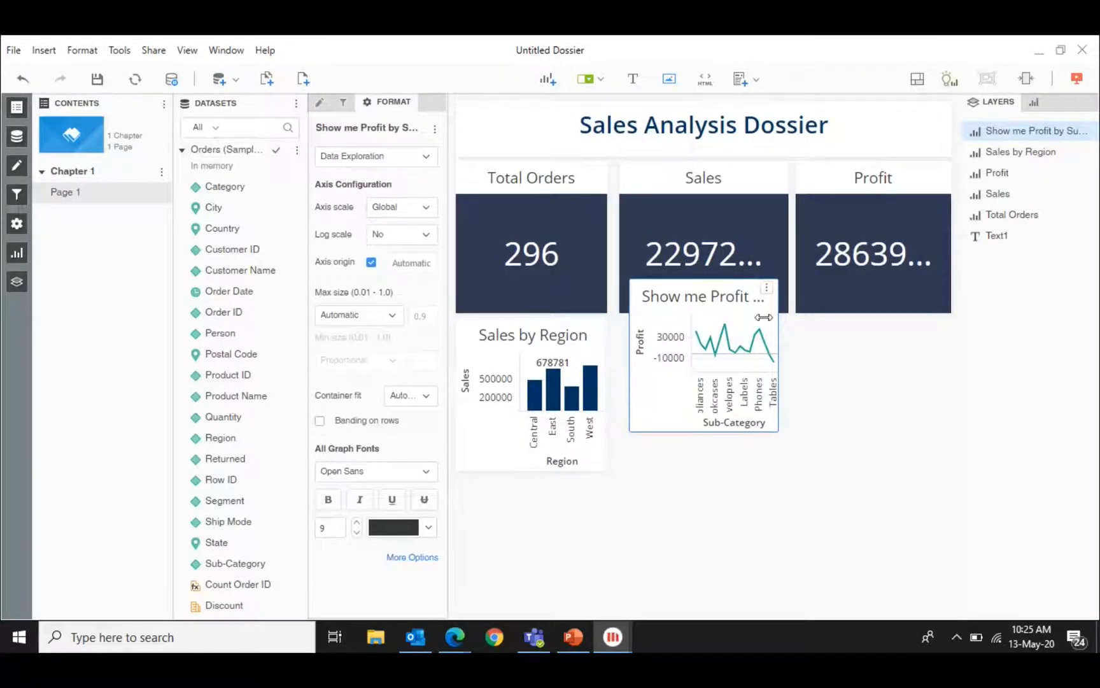
{"action": "left_click_drag", "start_coordinate": [689, 315], "coordinate": [907, 446]}
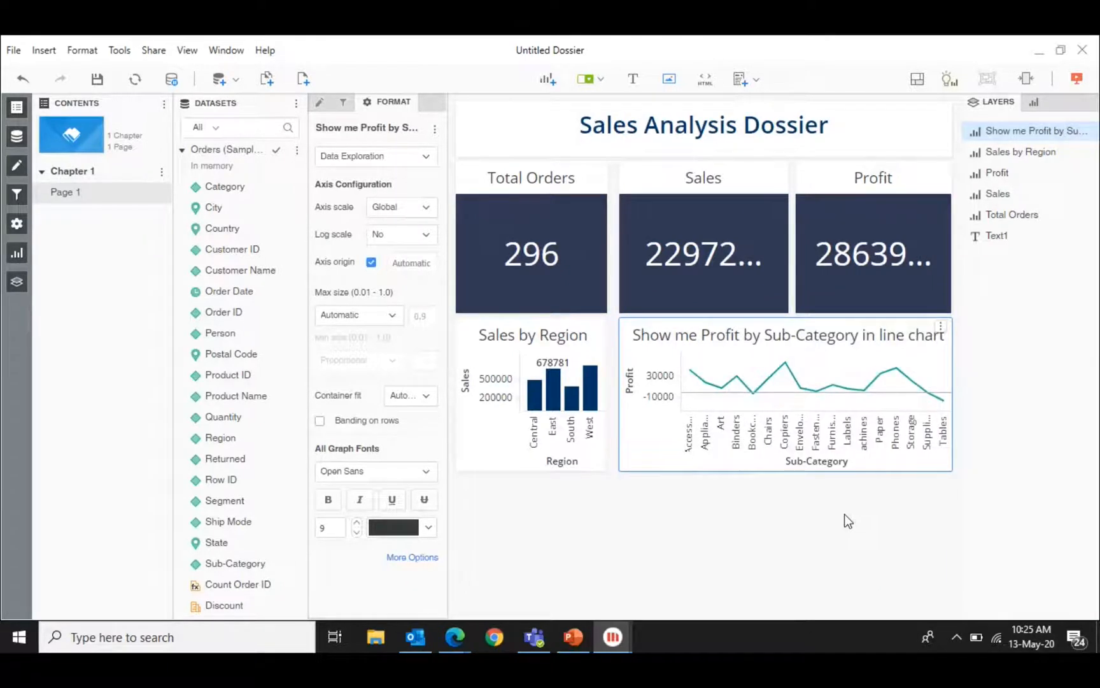
Examine the Profit by Sub-Category line chart maximized in presentation mode, then return to editing the page at normal chart size.
{"action": "left_click", "coordinate": [1077, 81]}
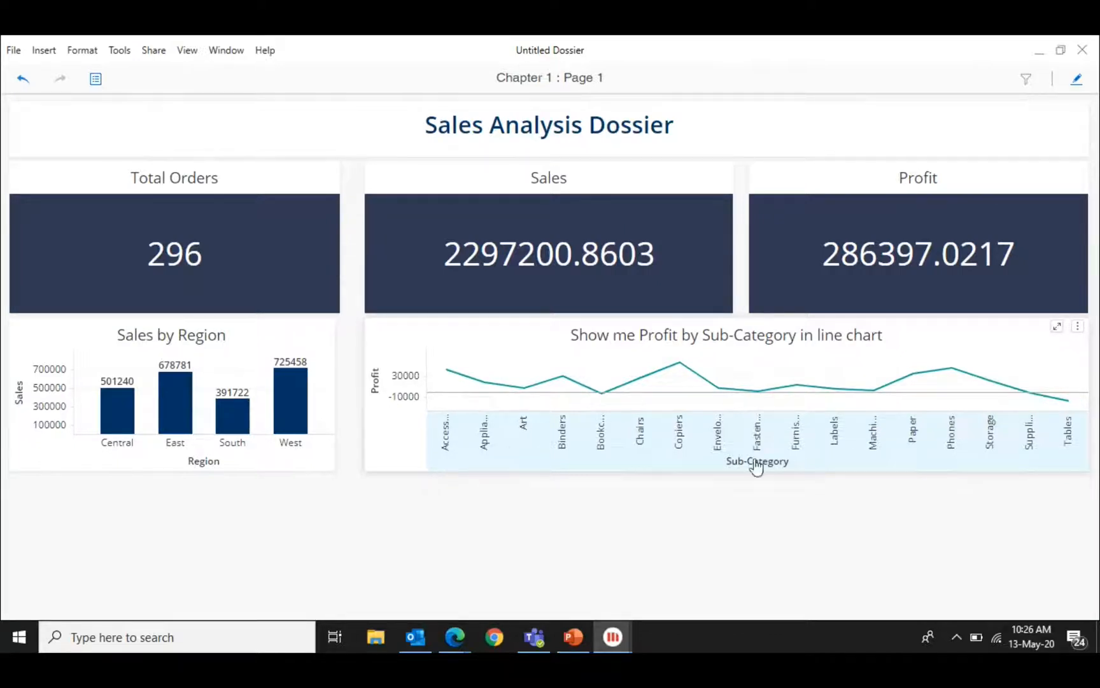
{"action": "left_click", "coordinate": [1056, 327]}
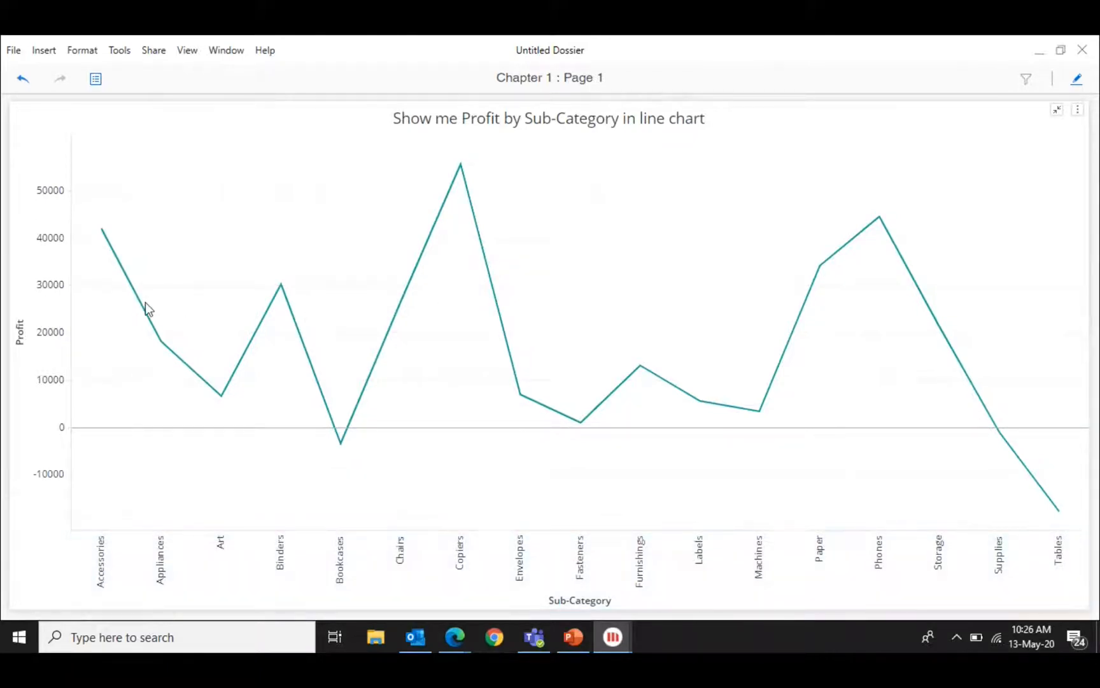
{"action": "mouse_move", "coordinate": [103, 229]}
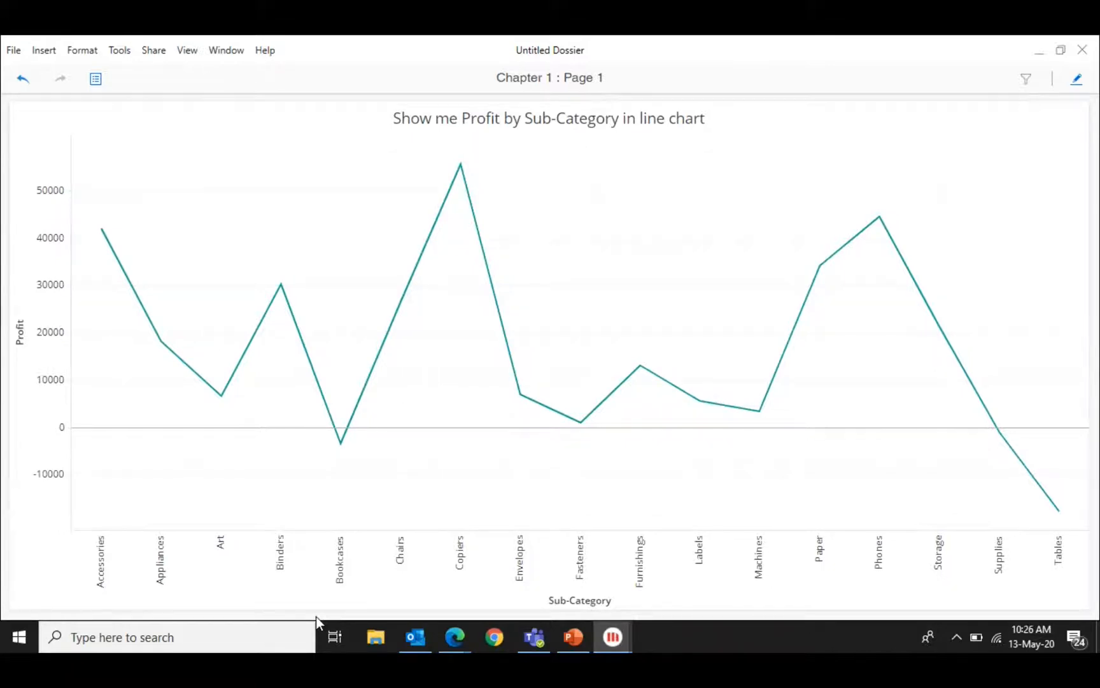
{"action": "left_click", "coordinate": [1077, 86]}
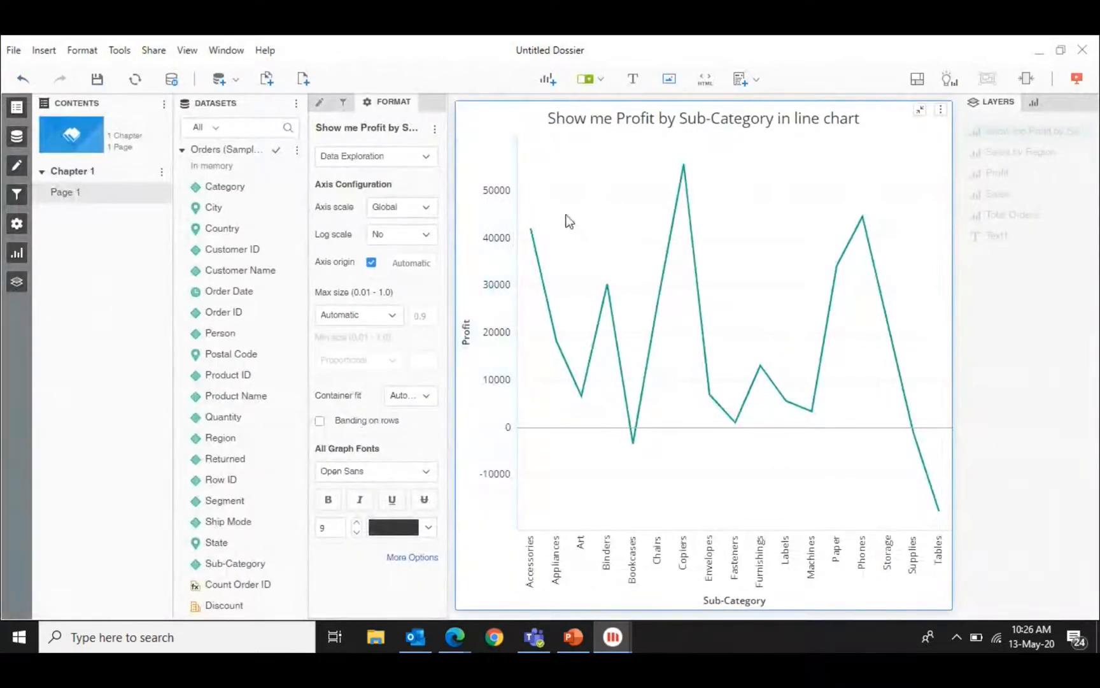
{"action": "mouse_move", "coordinate": [528, 234]}
{"action": "left_click", "coordinate": [921, 112]}
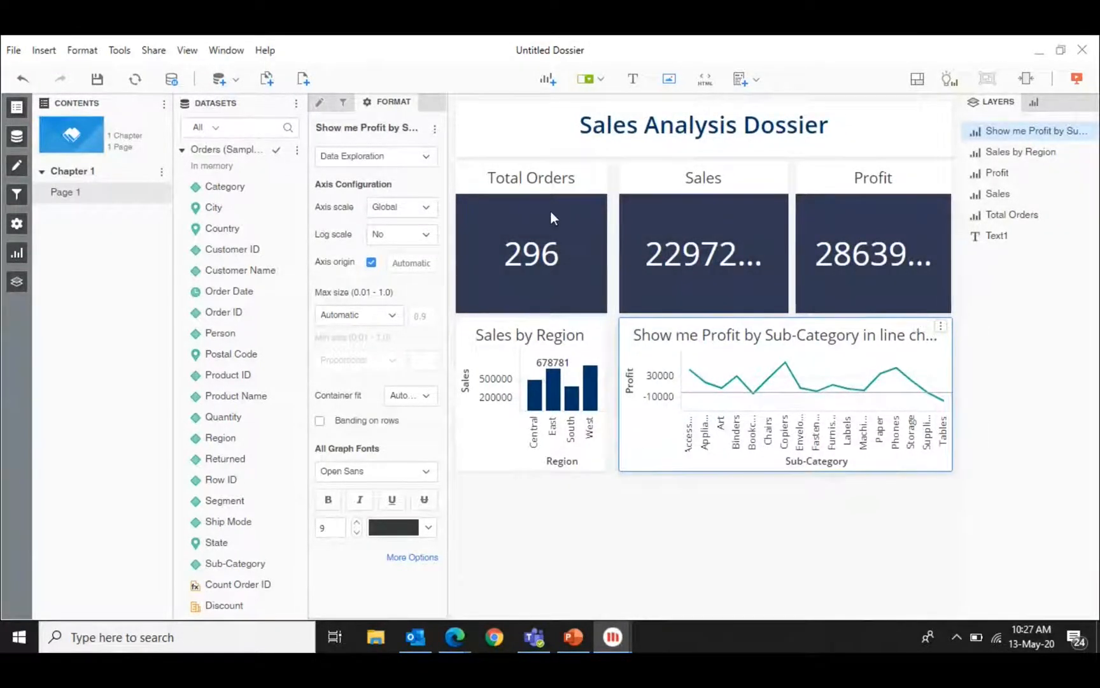
Show values as data labels on the Profit by Sub-Category line chart.
{"action": "left_click", "coordinate": [424, 156]}
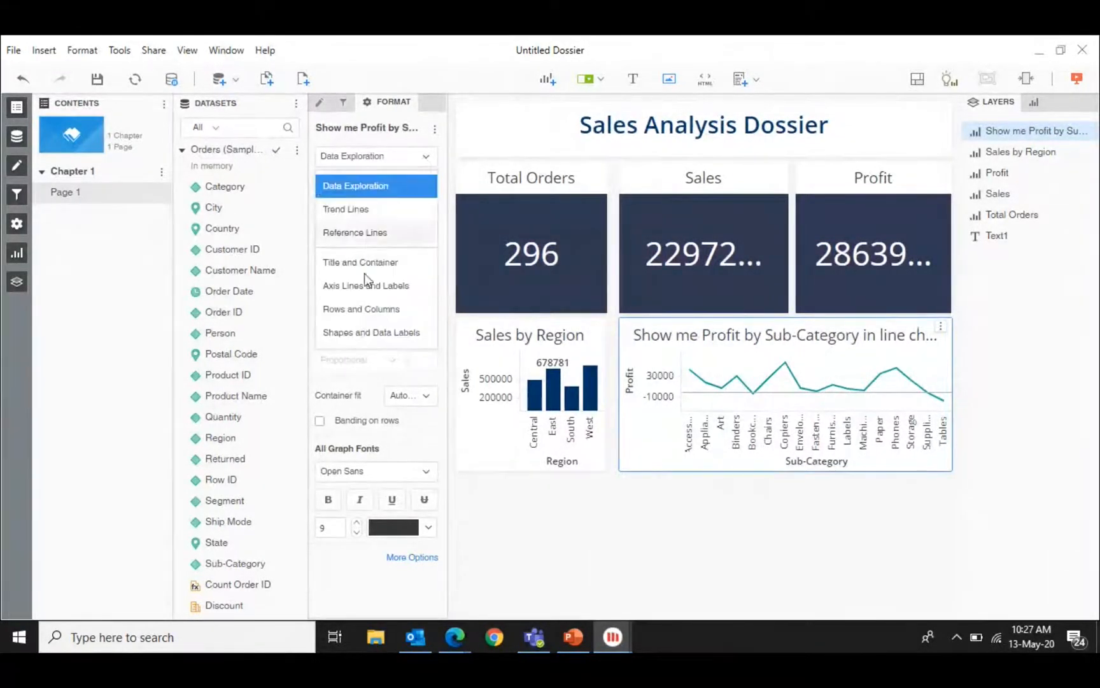
{"action": "left_click", "coordinate": [358, 332]}
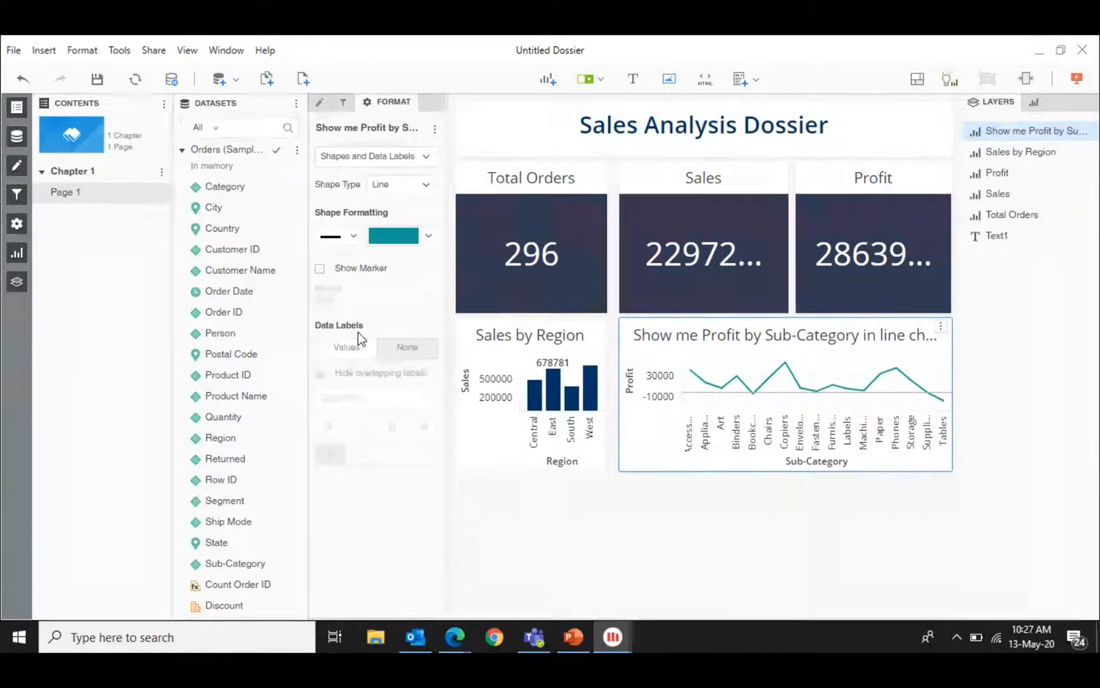
{"action": "left_click", "coordinate": [348, 347]}
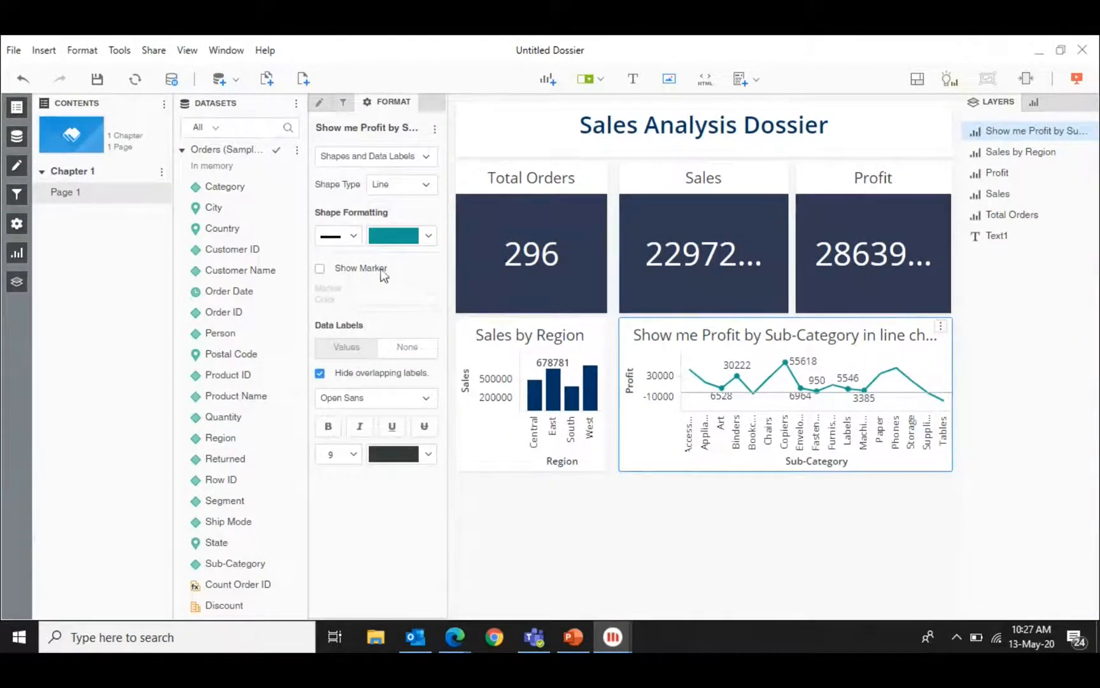
Change the color of the Profit by Sub-Category line to dark navy blue, keeping its line style.
{"action": "left_click", "coordinate": [356, 242]}
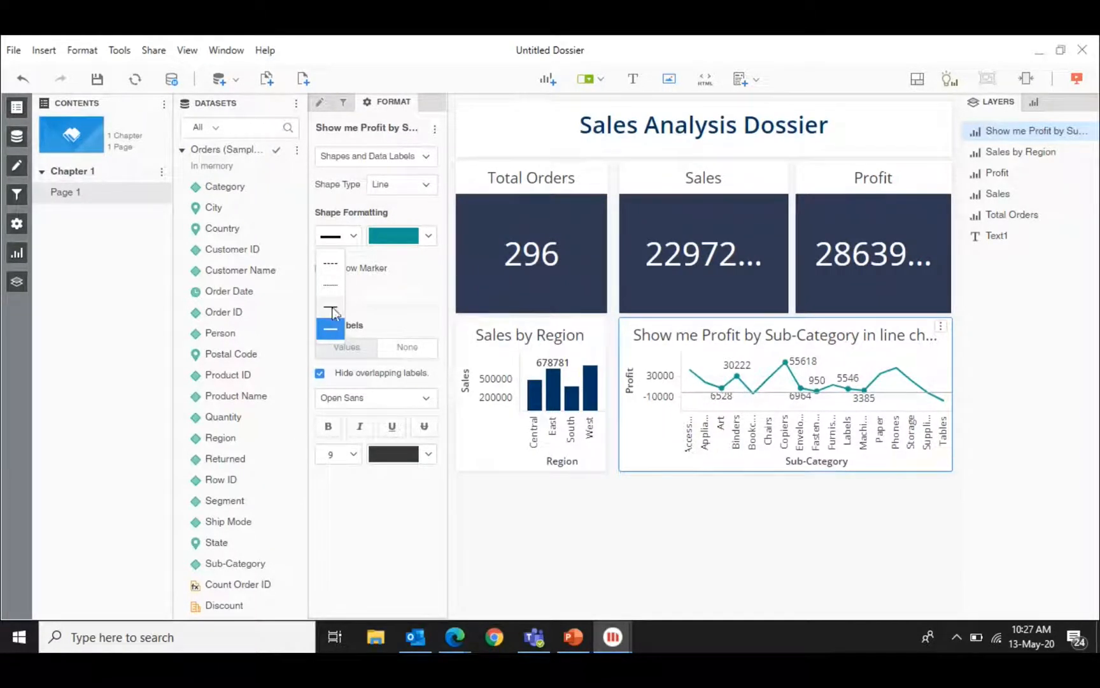
{"action": "left_click", "coordinate": [355, 241]}
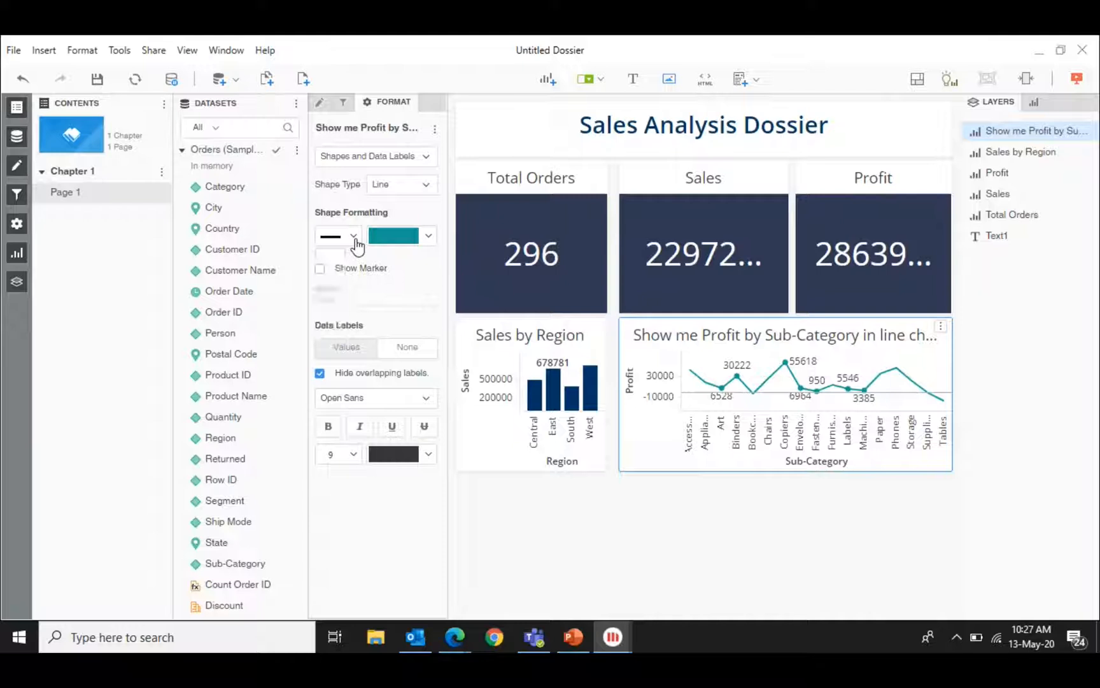
{"action": "left_click", "coordinate": [357, 243]}
{"action": "left_click", "coordinate": [429, 235]}
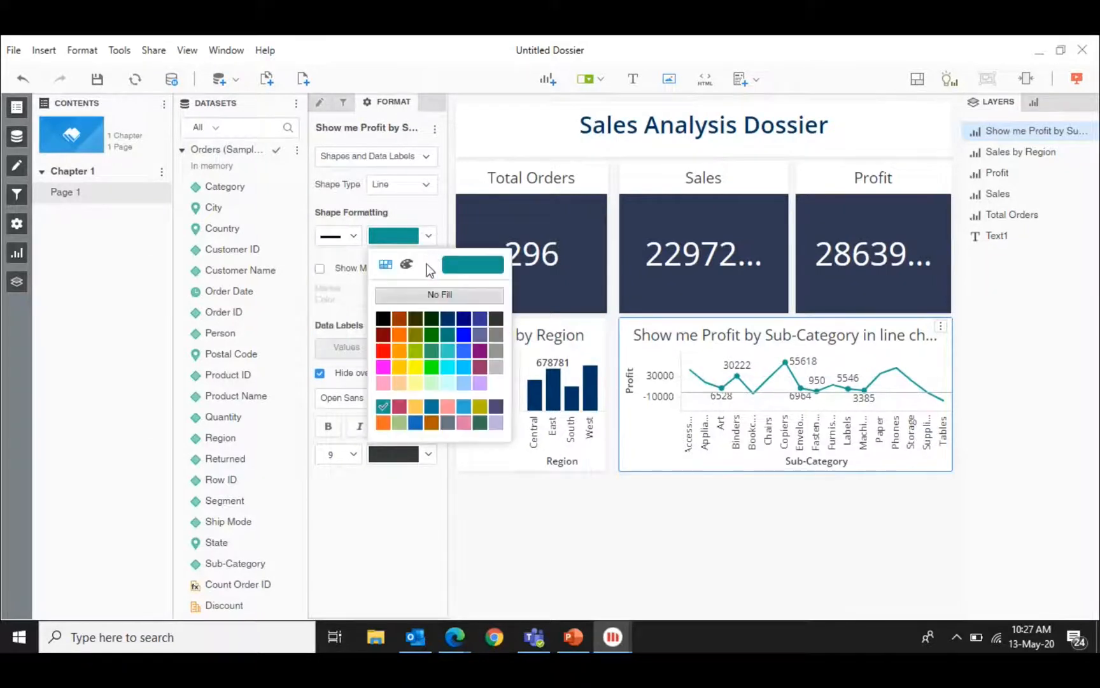
{"action": "left_click", "coordinate": [448, 318]}
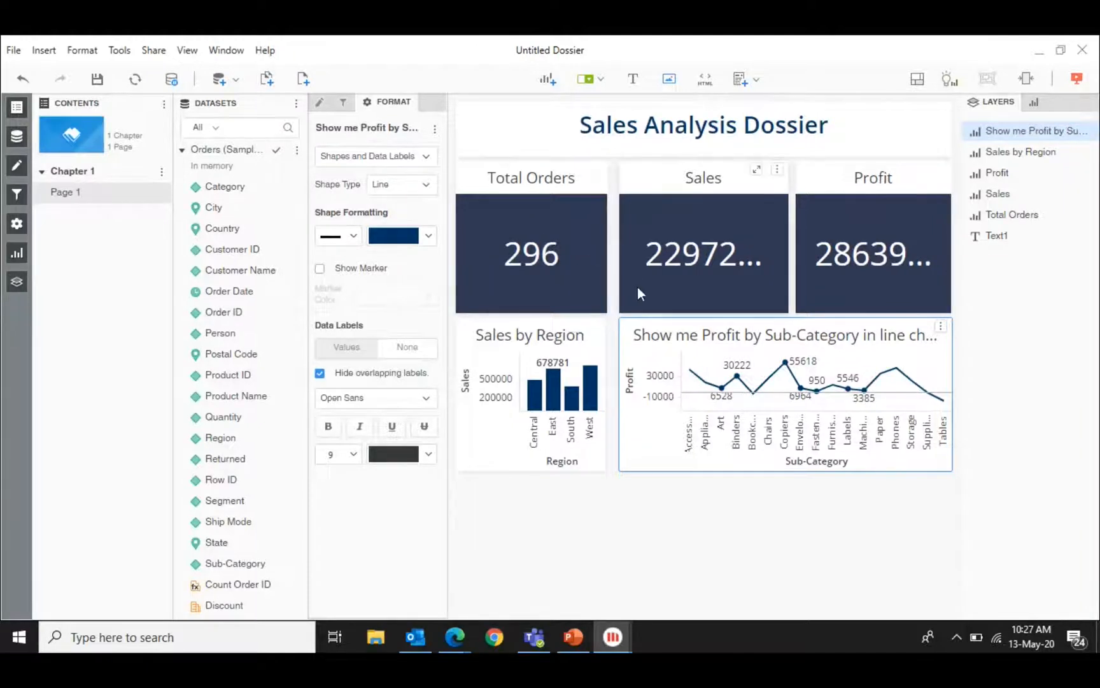
Widen the Total Orders and Profit cards to meet the Sales card, closing the gaps between the three KPIs.
{"action": "left_click", "coordinate": [625, 261]}
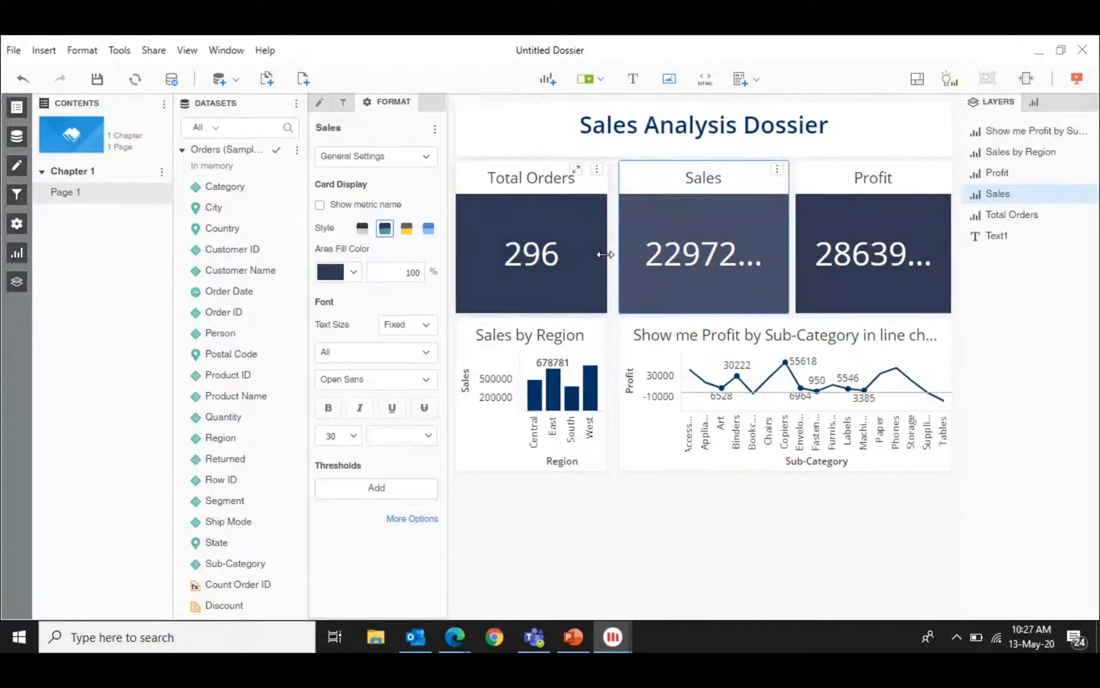
{"action": "left_click_drag", "start_coordinate": [613, 255], "coordinate": [619, 255]}
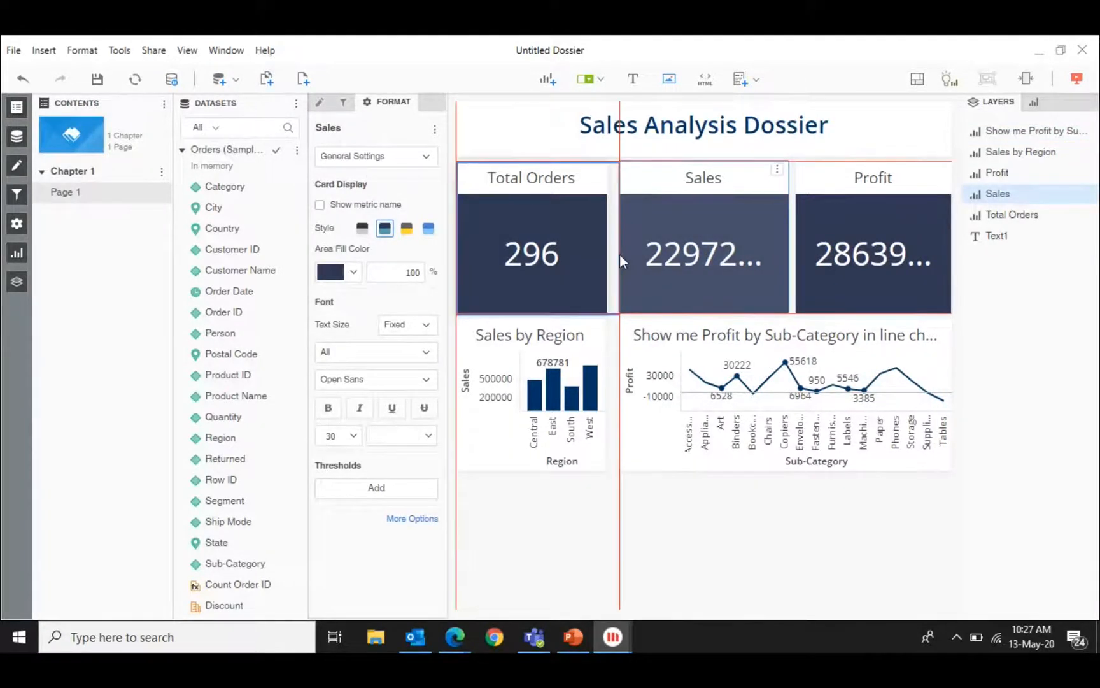
{"action": "left_click", "coordinate": [801, 237]}
{"action": "left_click_drag", "start_coordinate": [801, 237], "coordinate": [789, 239]}
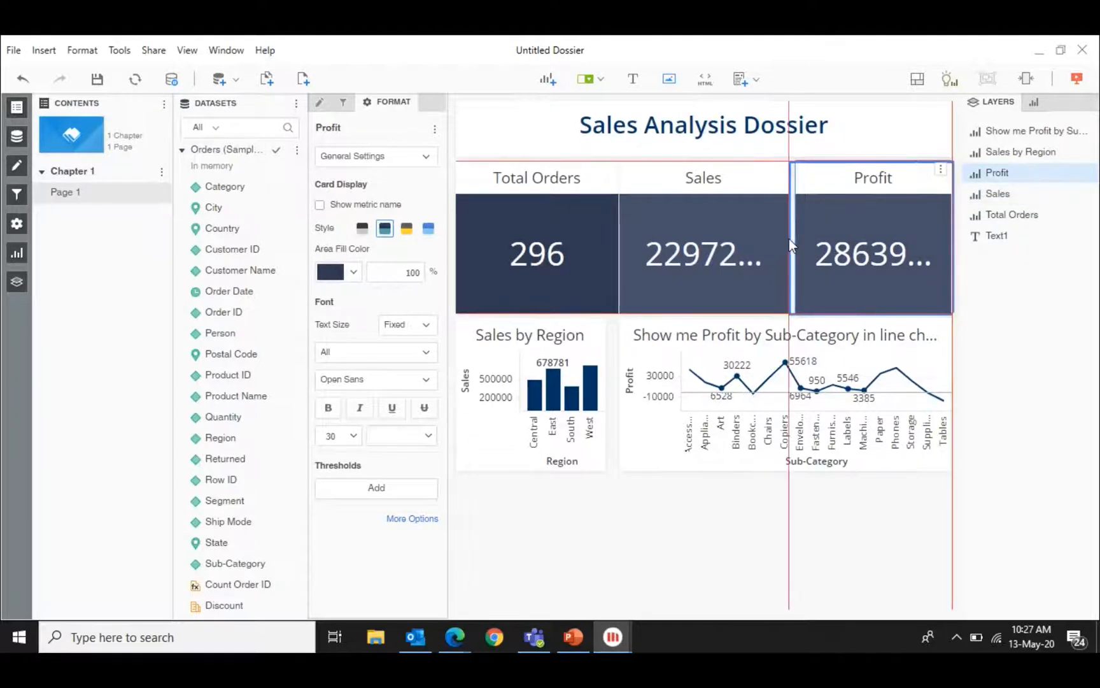
{"action": "left_click", "coordinate": [712, 547]}
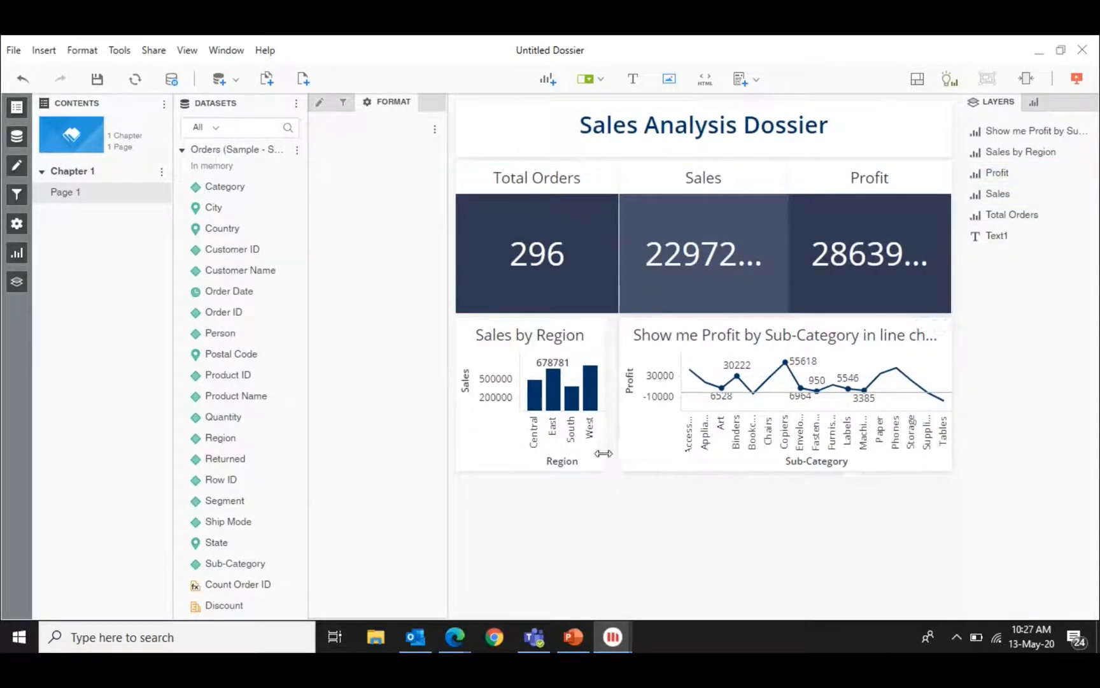
Widen the Sales by Region chart to the Total Orders card's width and narrow the line chart slightly to leave a small gap.
{"action": "left_click_drag", "start_coordinate": [611, 452], "coordinate": [620, 453]}
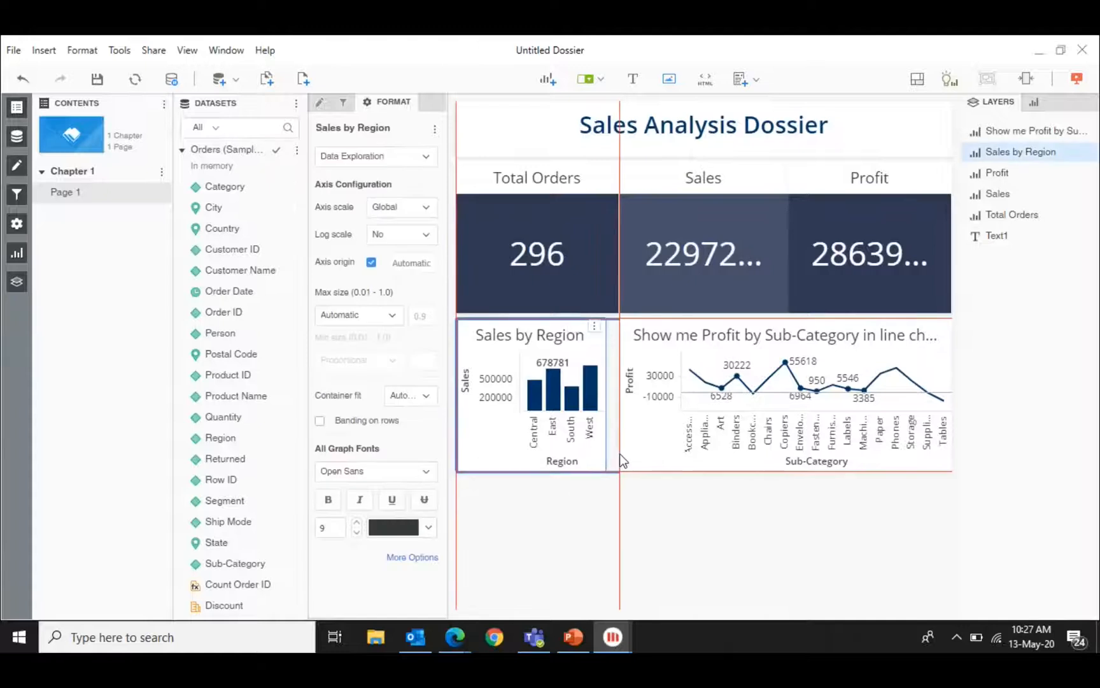
{"action": "left_click", "coordinate": [661, 532]}
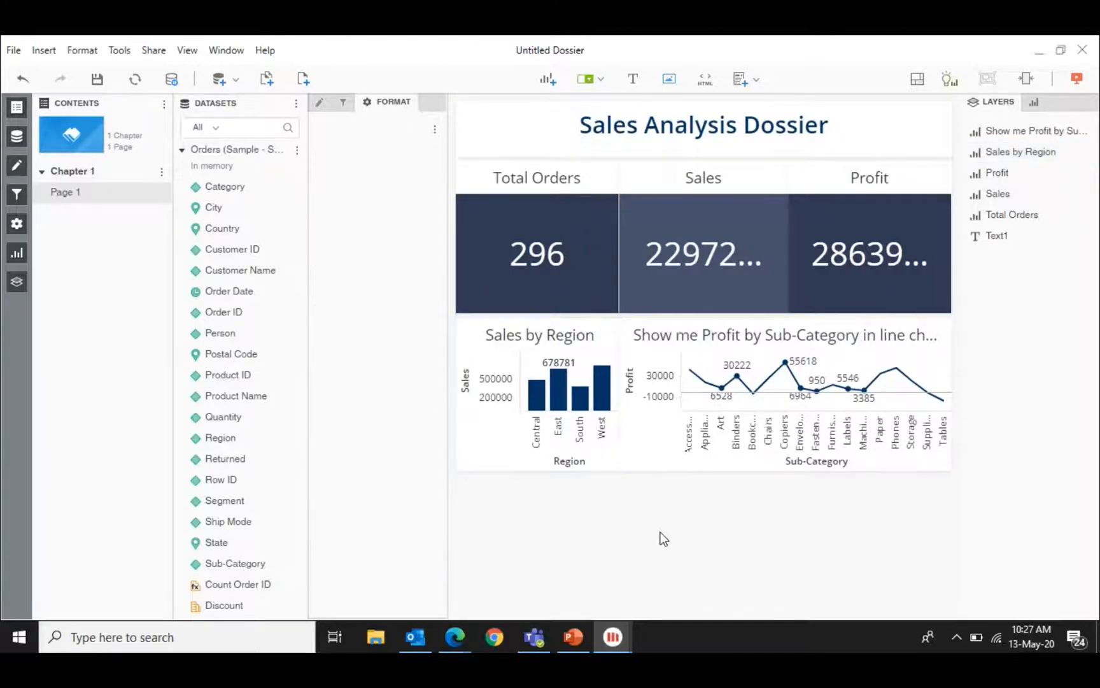
{"action": "left_click", "coordinate": [627, 426]}
{"action": "left_click_drag", "start_coordinate": [620, 421], "coordinate": [624, 422]}
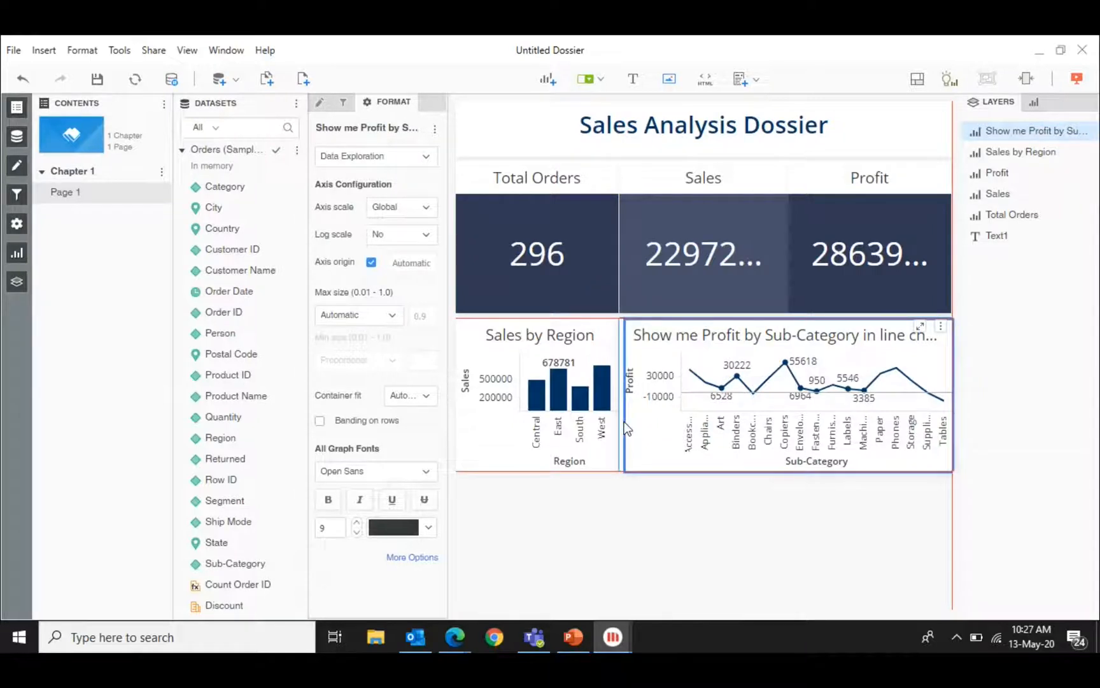
{"action": "left_click", "coordinate": [605, 540]}
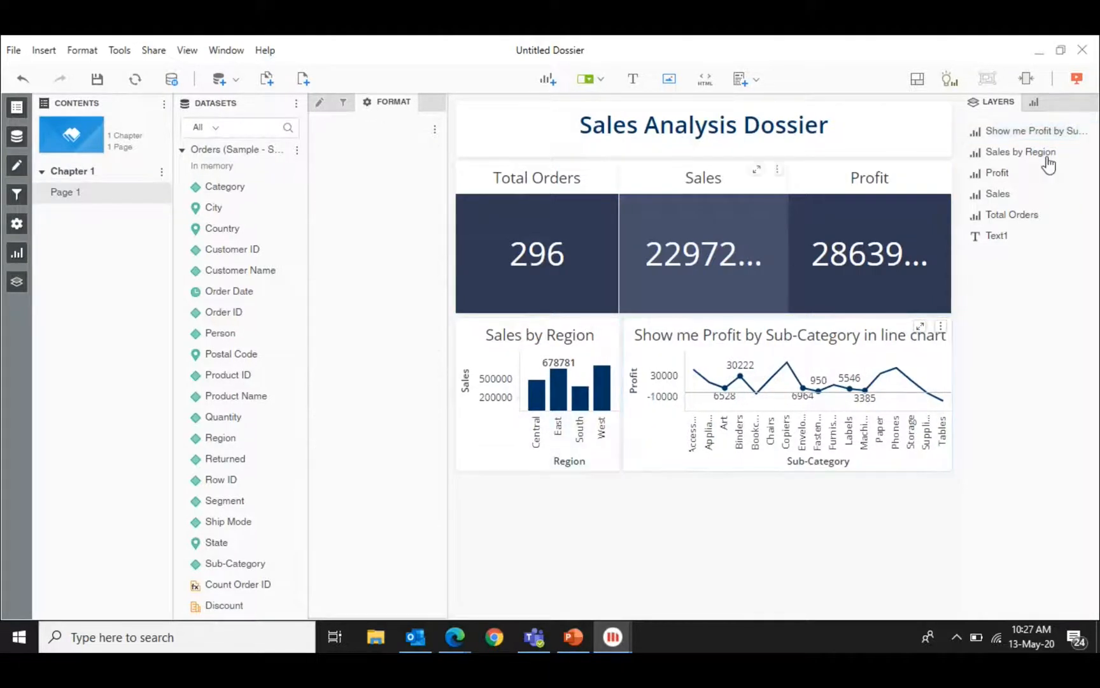
Check the page in presentation mode, inspecting points on the line chart and maximizing it to review all its data labels.
{"action": "left_click", "coordinate": [1077, 78]}
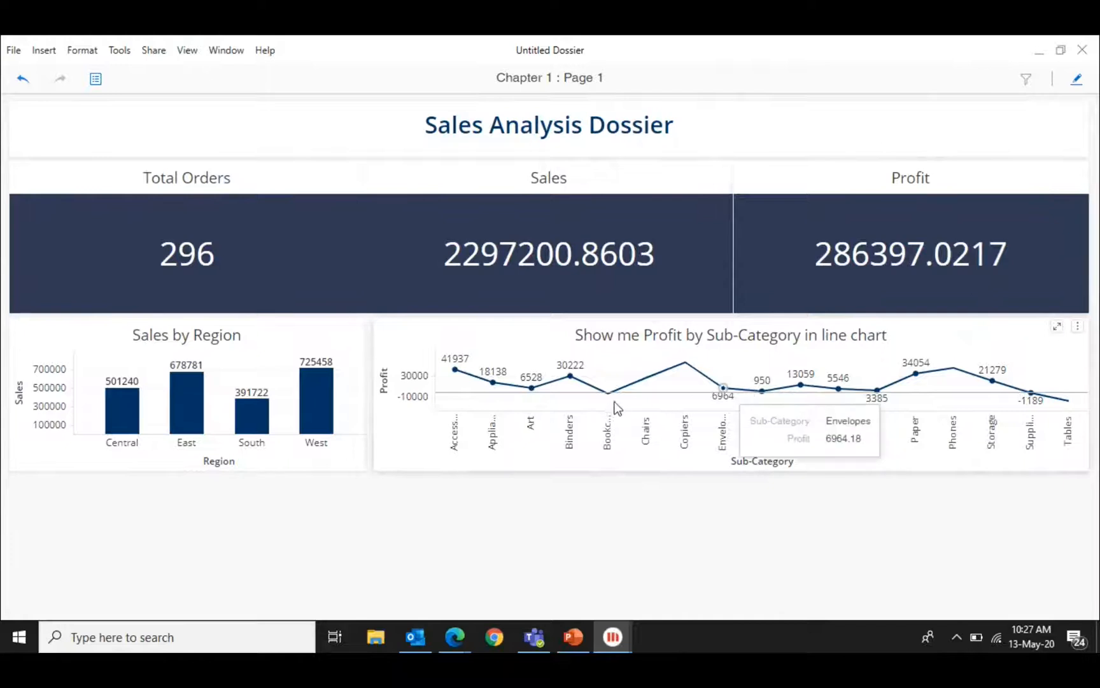
{"action": "mouse_move", "coordinate": [607, 396]}
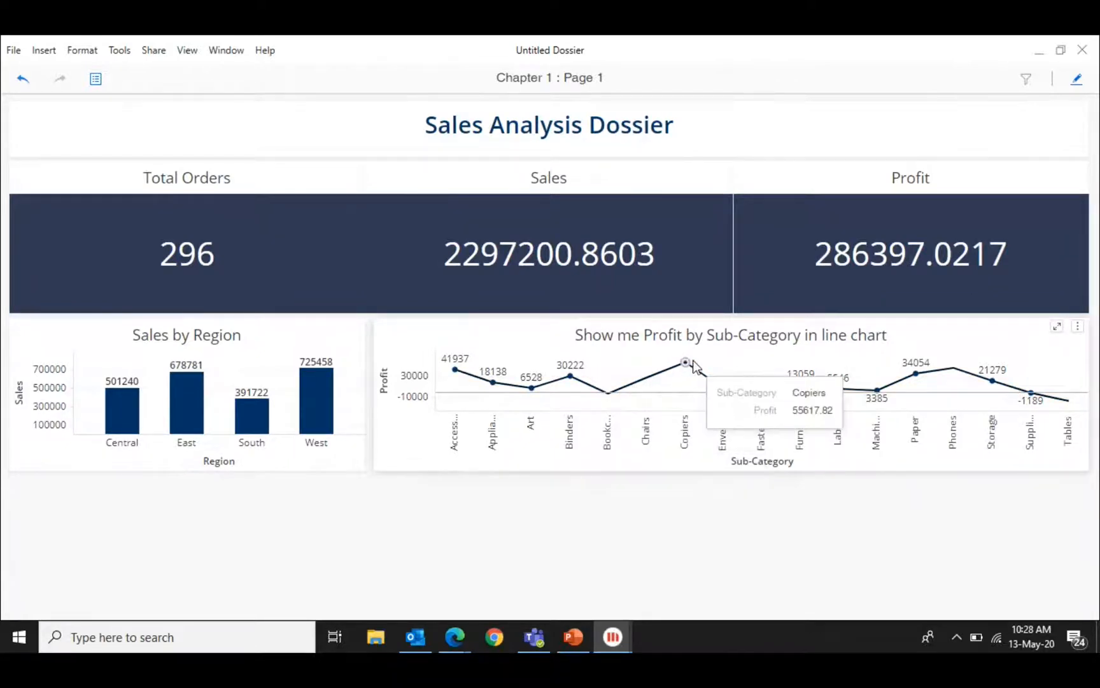
{"action": "mouse_move", "coordinate": [687, 365]}
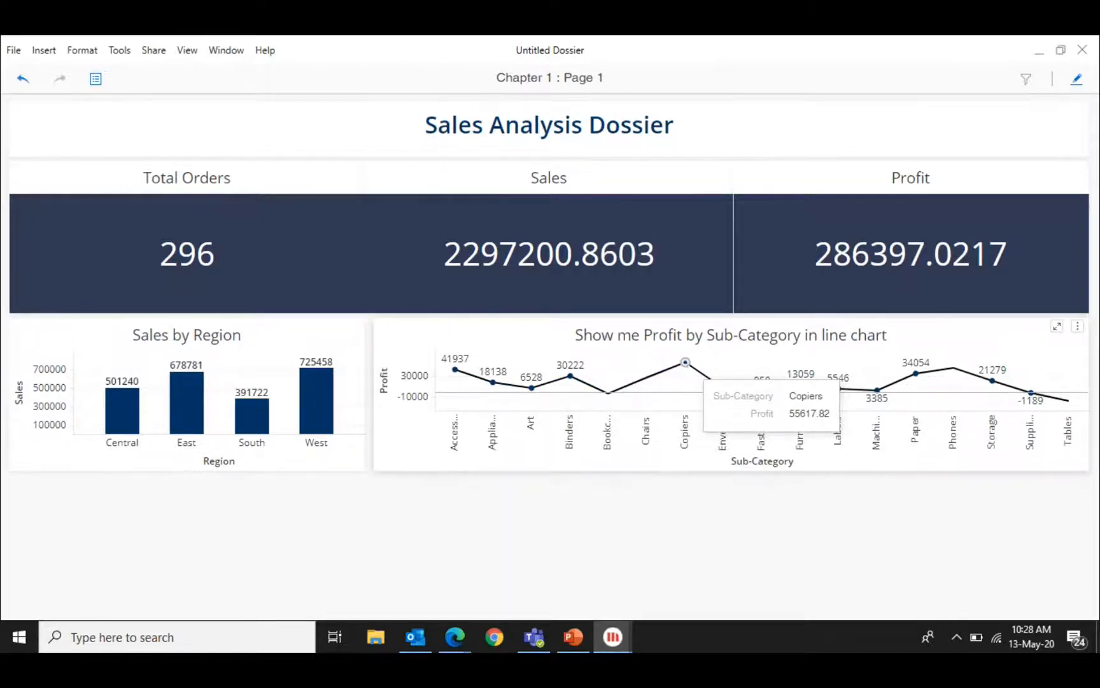
{"action": "left_click", "coordinate": [1056, 328]}
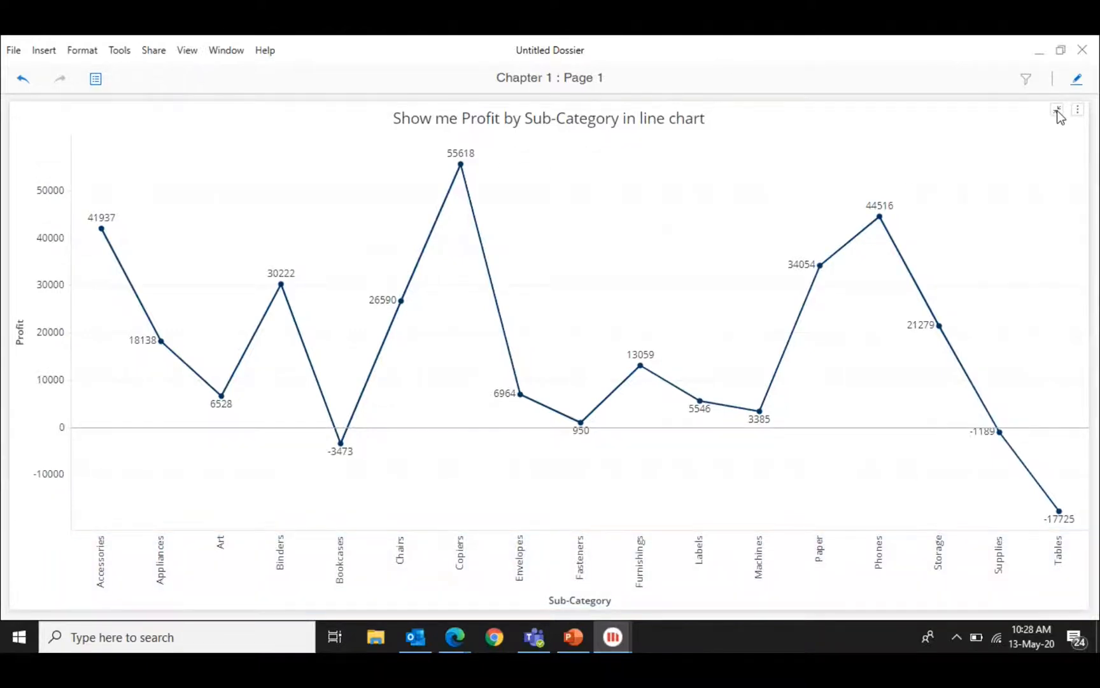
Review the Profit by Sub-Category line chart maximized in presentation mode once more, and return to editing with the chart restored on the page.
{"action": "left_click", "coordinate": [1057, 111]}
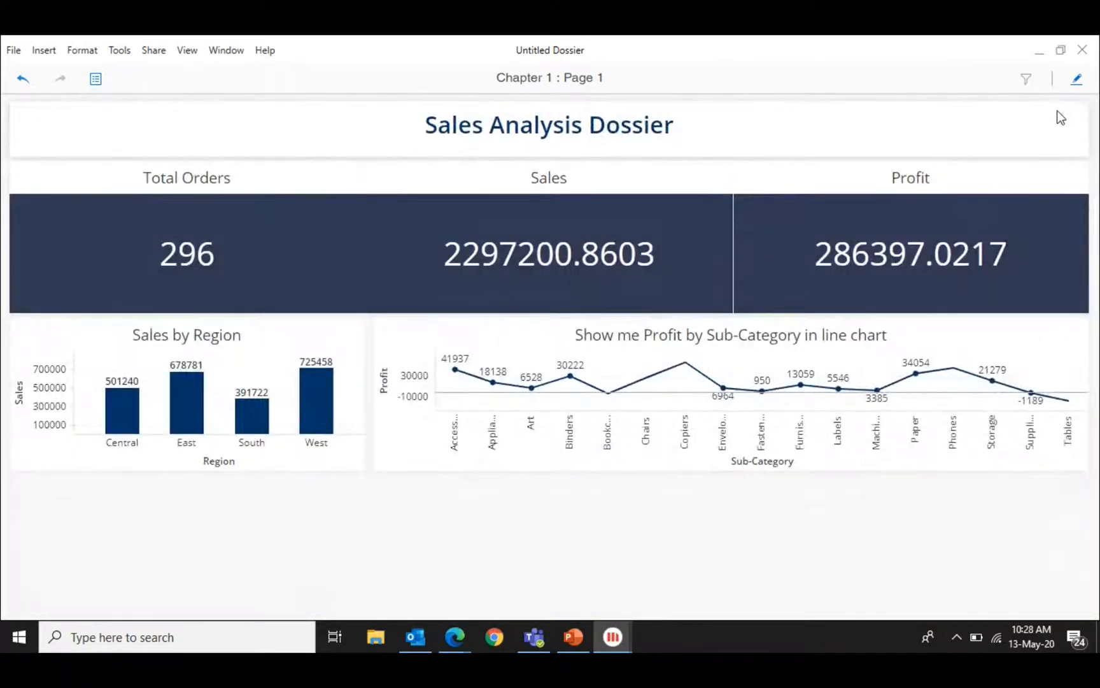
{"action": "left_click", "coordinate": [1057, 327]}
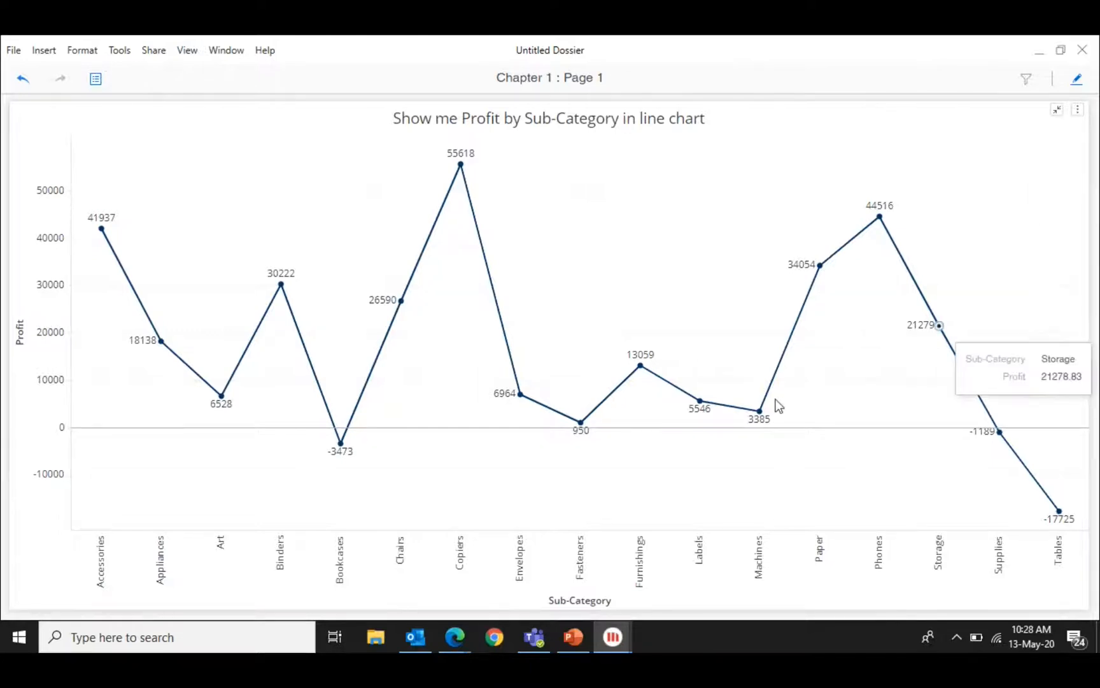
{"action": "mouse_move", "coordinate": [778, 405]}
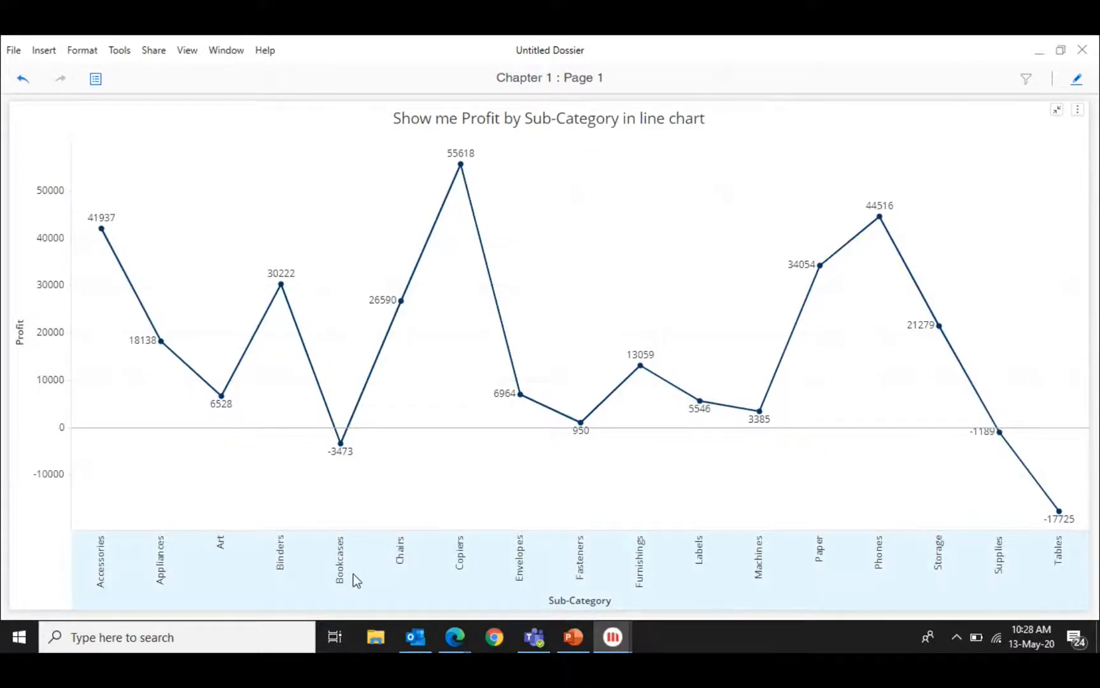
{"action": "left_click", "coordinate": [1077, 79]}
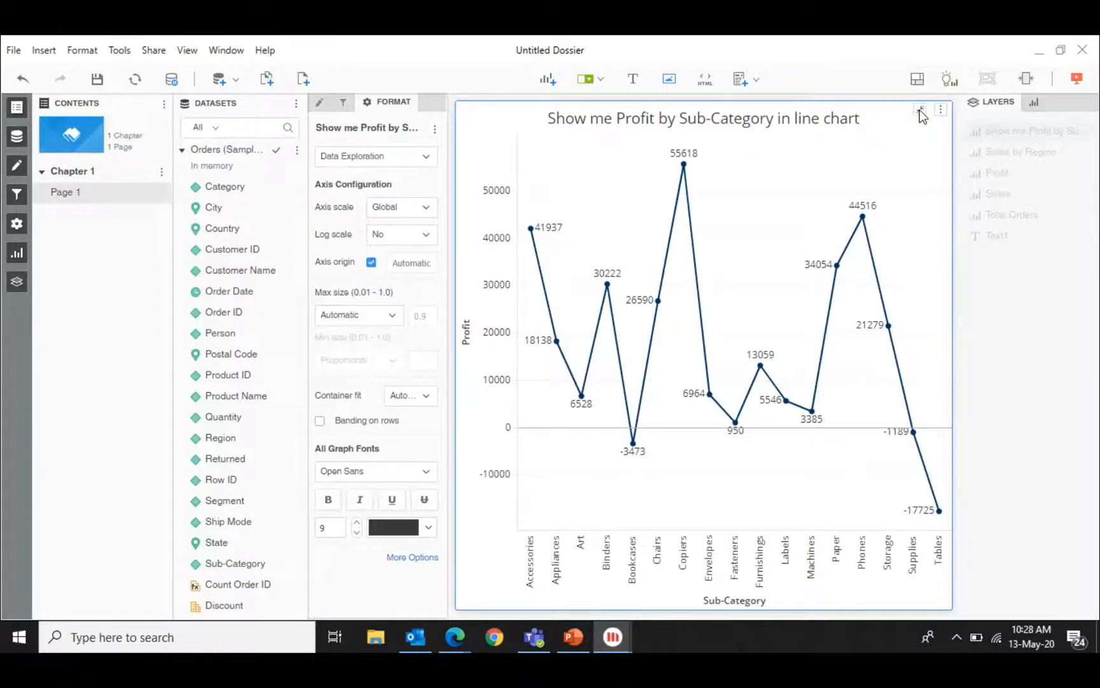
{"action": "left_click", "coordinate": [921, 110]}
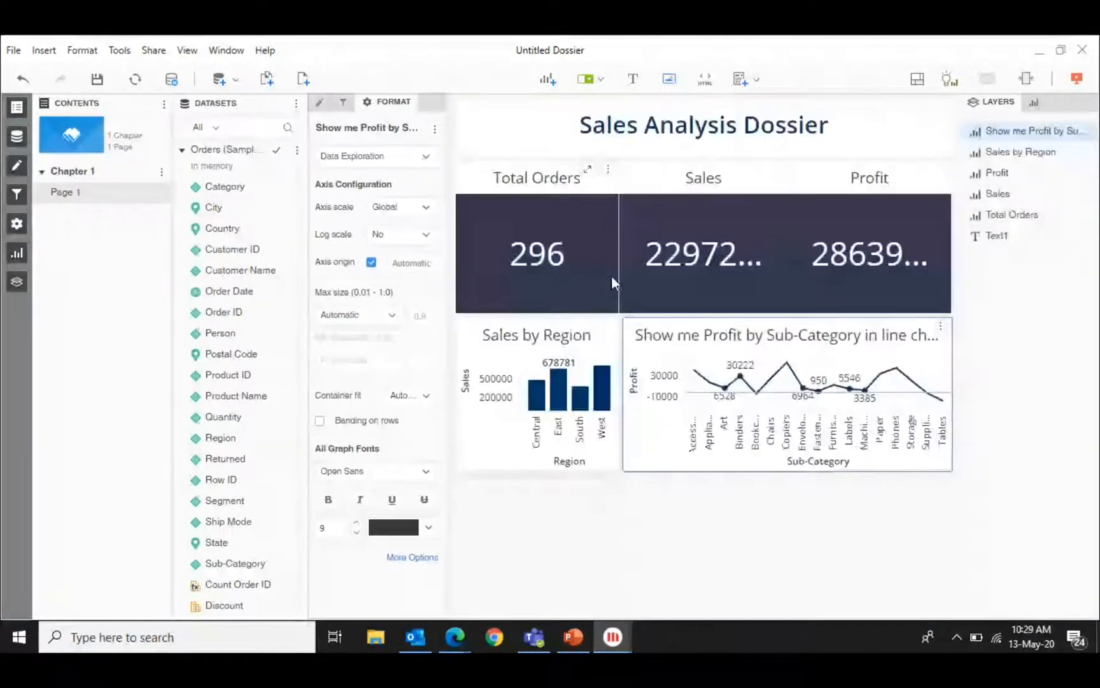
Switch to Microsoft Teams, answer the incoming chat message with "ya", and return to the dossier.
{"action": "left_click", "coordinate": [612, 282]}
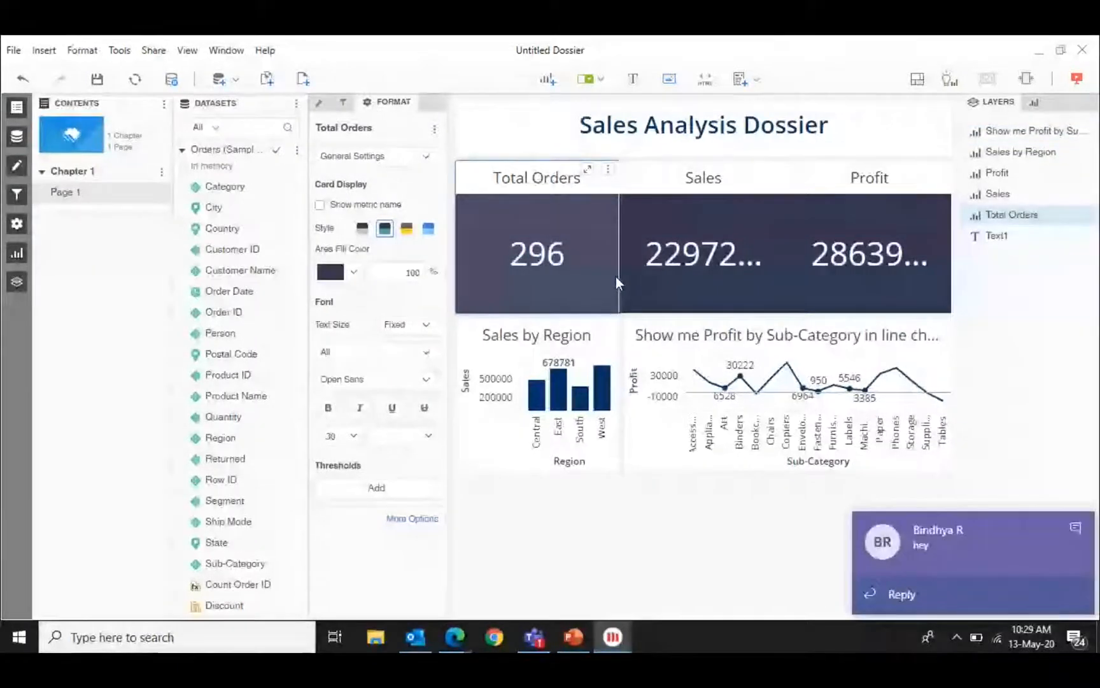
{"action": "left_click", "coordinate": [534, 637]}
{"action": "type", "text": "ya"}
{"action": "key", "text": "Return"}
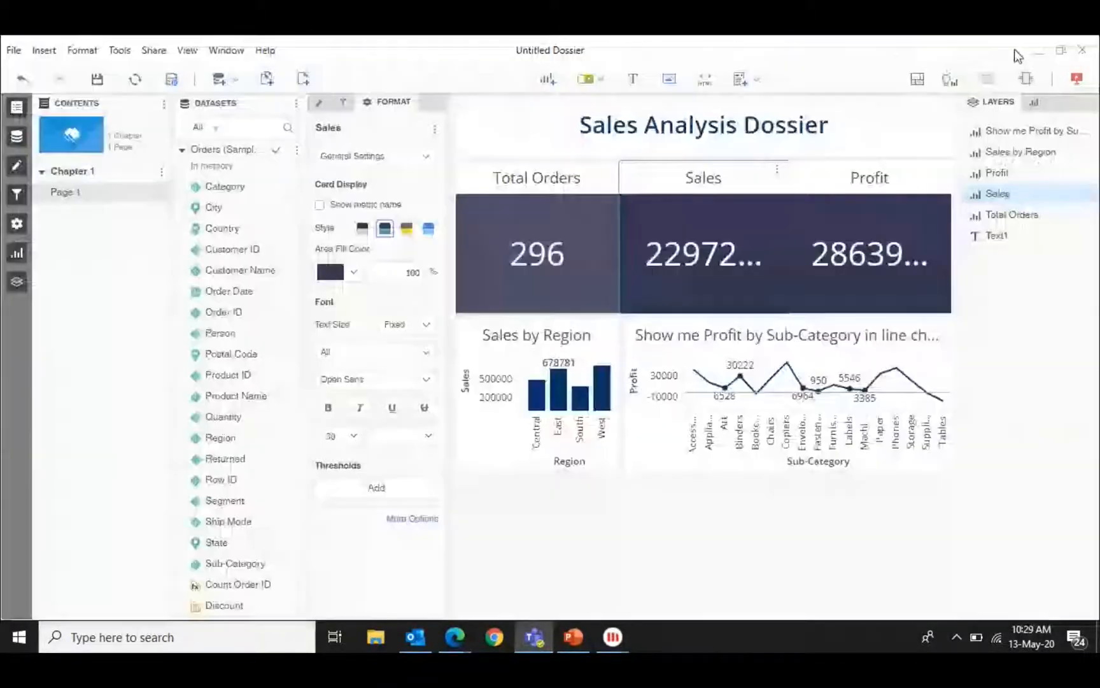
{"action": "left_click", "coordinate": [1013, 52]}
{"action": "left_click", "coordinate": [782, 605]}
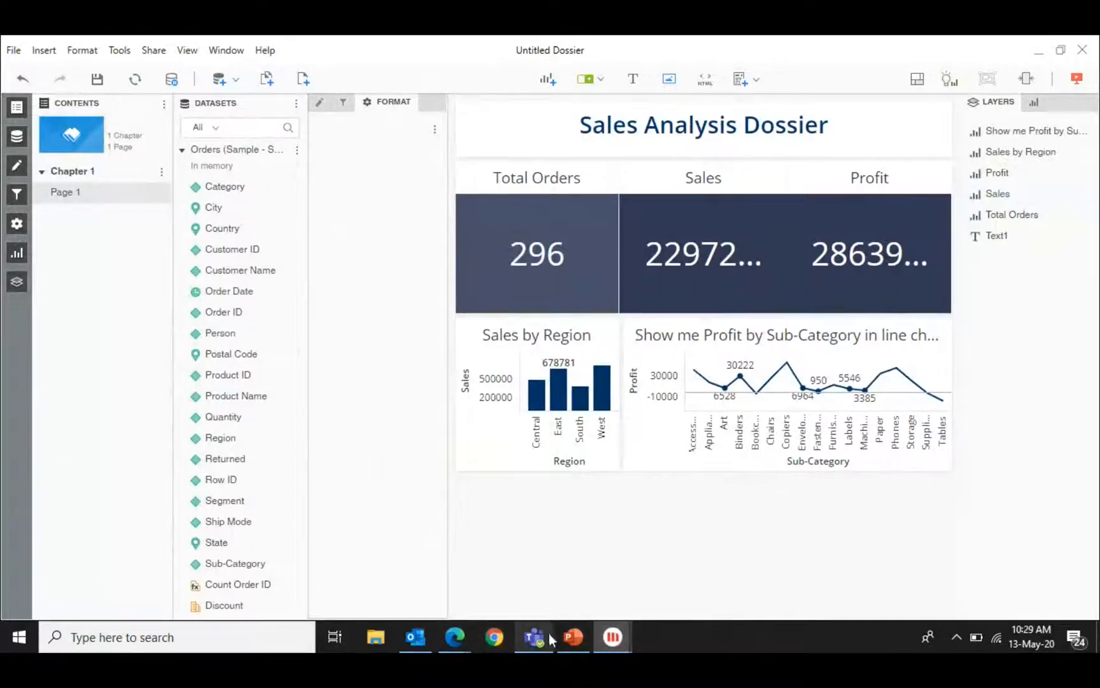
Check the attendee list in the Zoho Meeting browser window, and answer the new Teams message from its notification.
{"action": "mouse_move", "coordinate": [461, 639]}
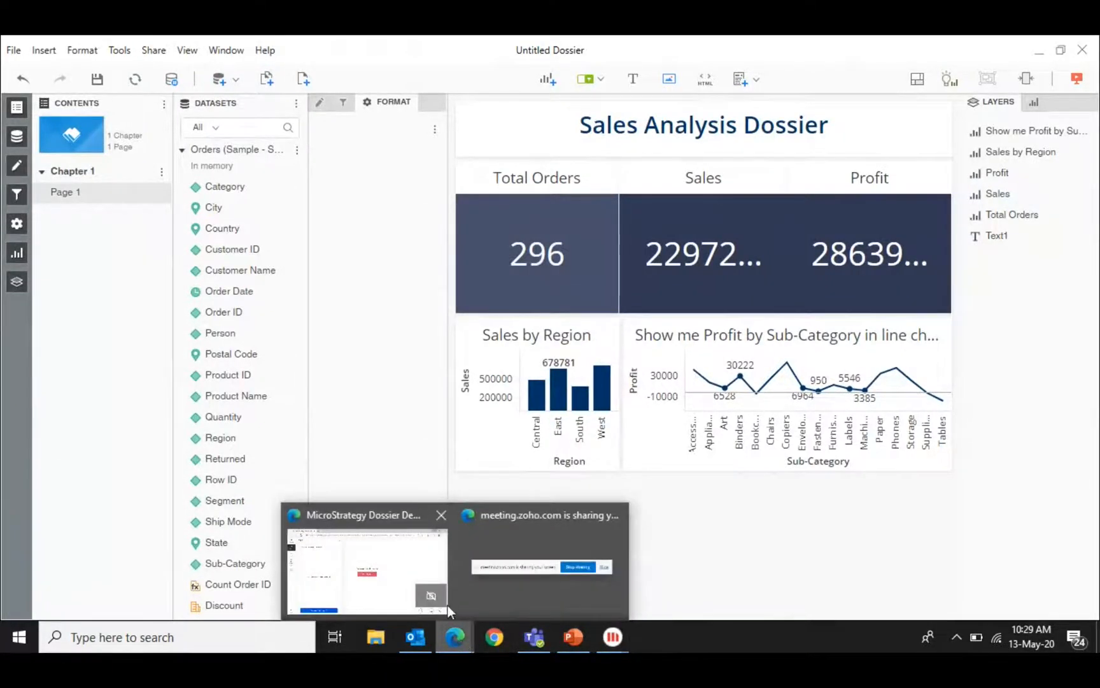
{"action": "left_click", "coordinate": [426, 589]}
{"action": "left_click", "coordinate": [18, 120]}
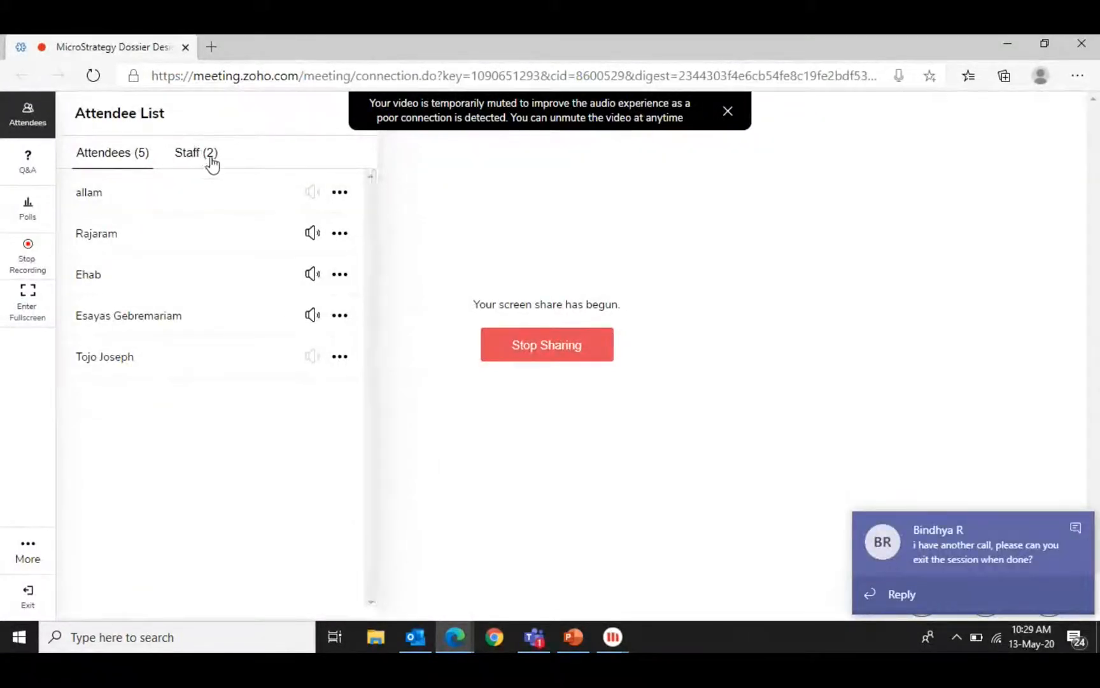
{"action": "left_click", "coordinate": [1002, 39]}
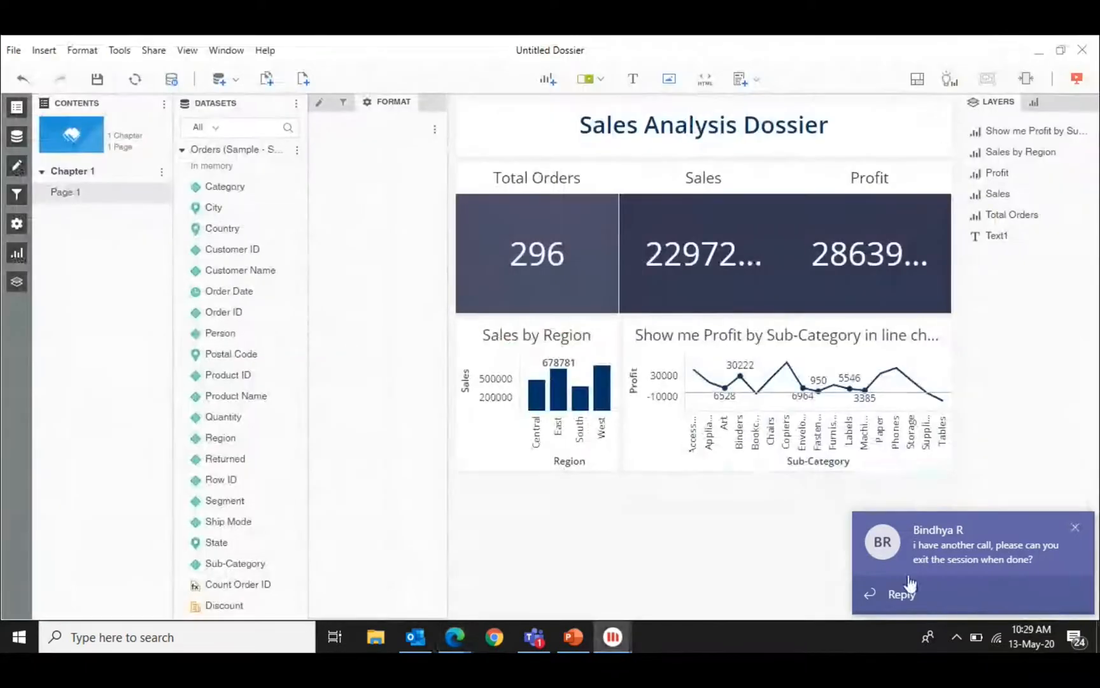
{"action": "left_click", "coordinate": [952, 595]}
{"action": "key", "text": "Return"}
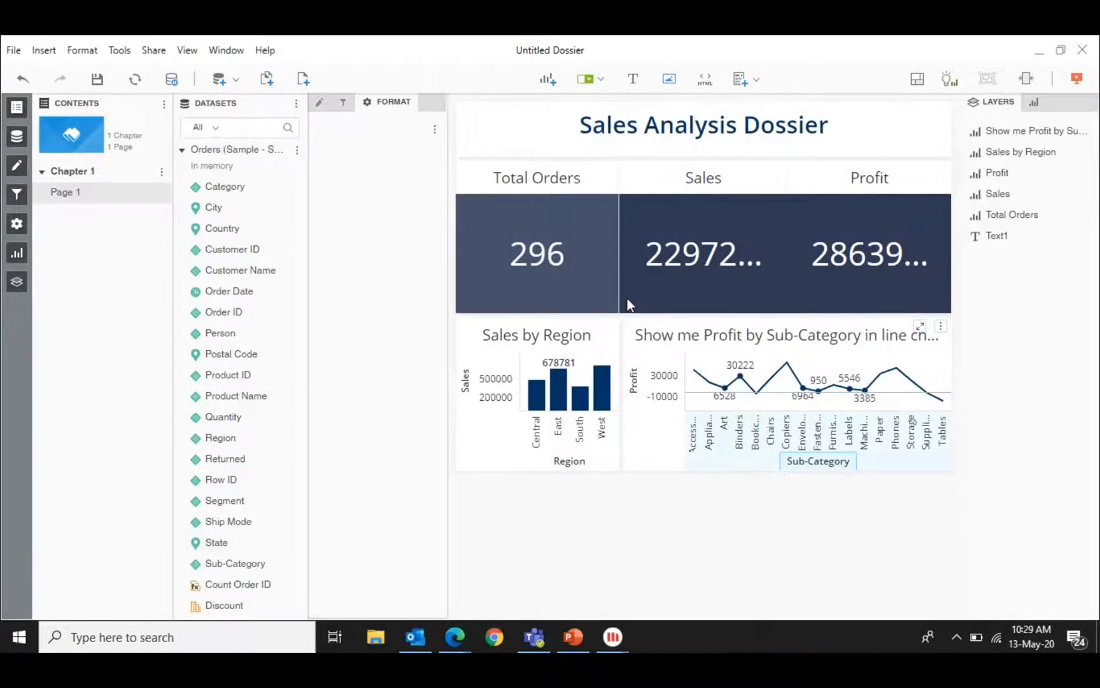
Try to adjust the boundary between the Total Orders and Sales cards to remove the thin gap.
{"action": "left_click_drag", "start_coordinate": [628, 298], "coordinate": [622, 285]}
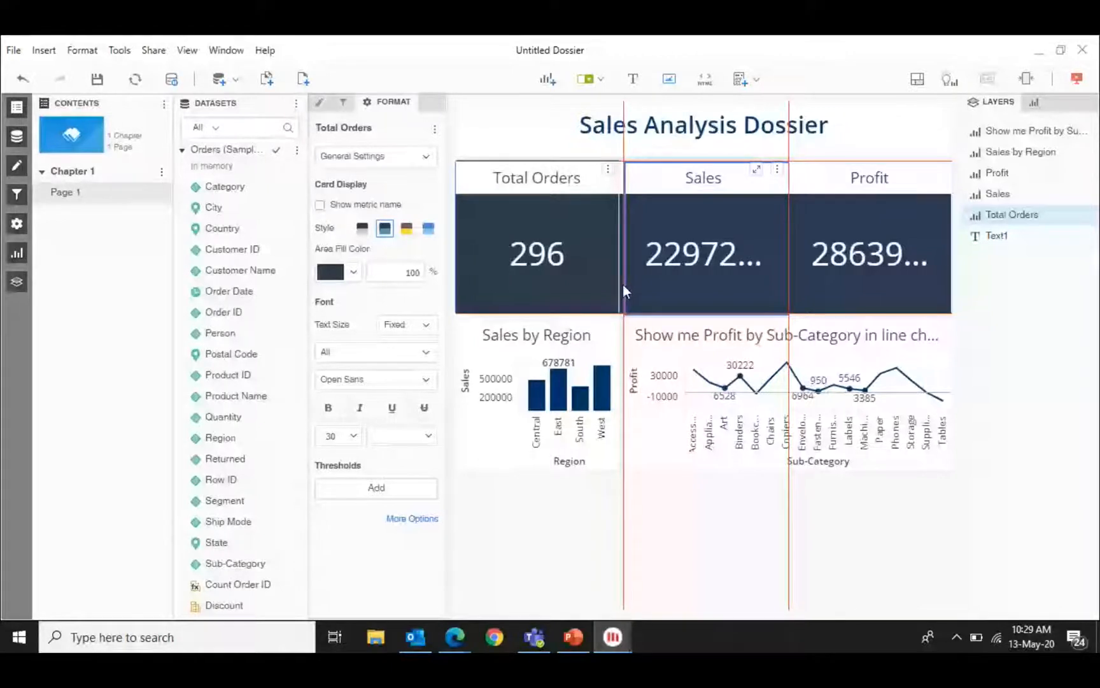
{"action": "left_click", "coordinate": [667, 312]}
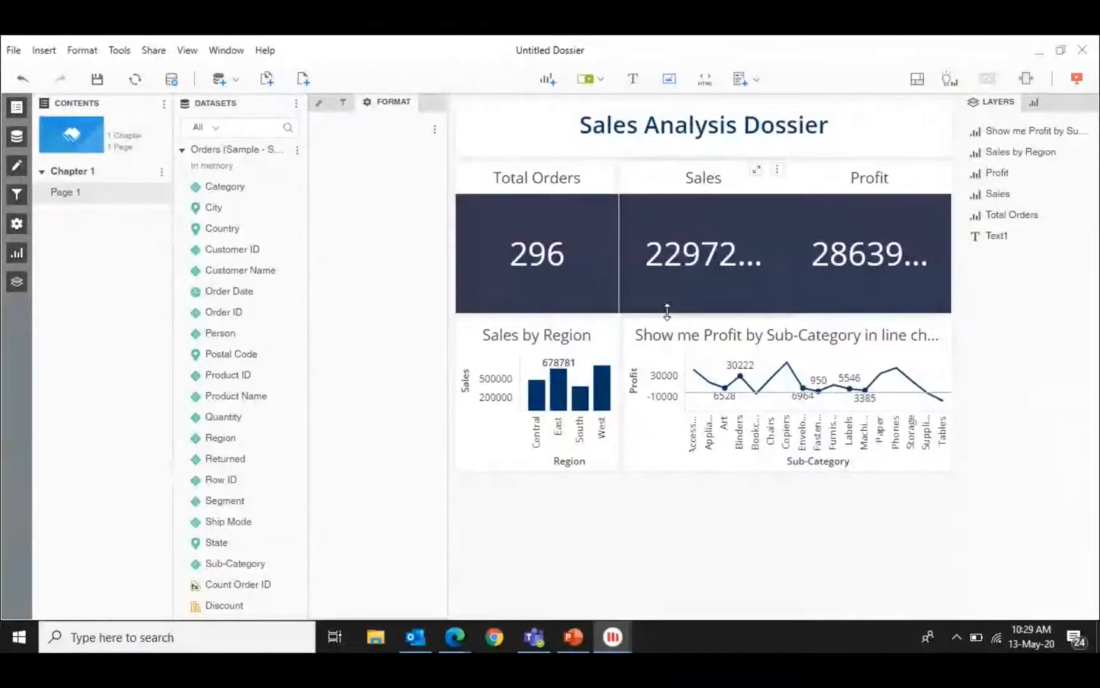
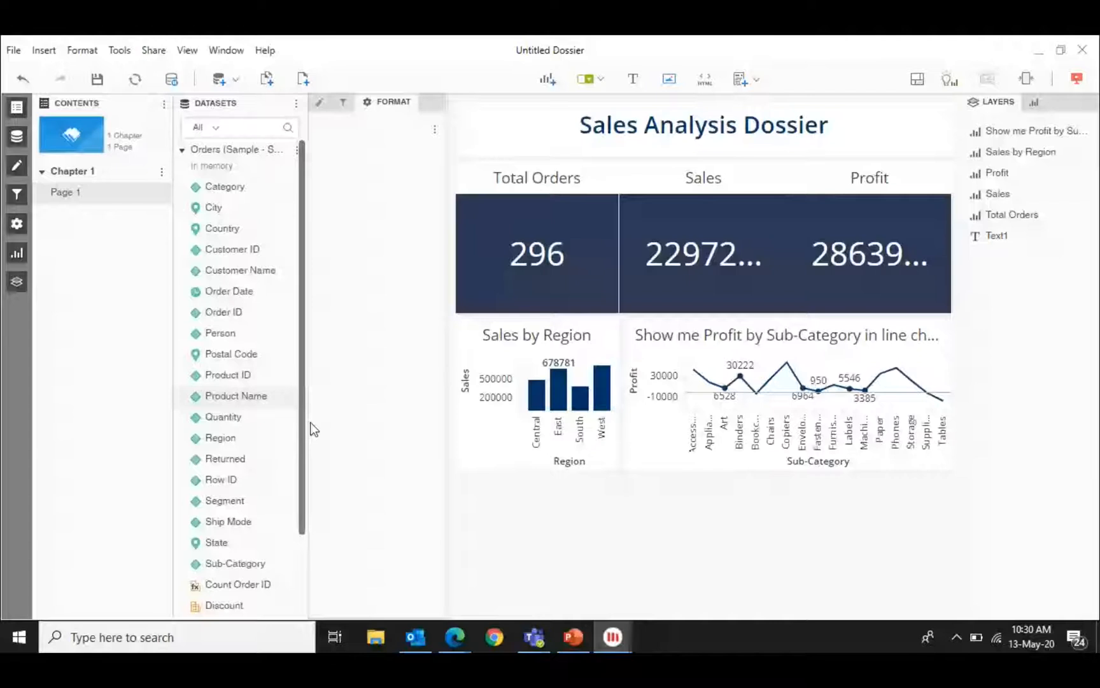
Generate a visualization with the natural language question "Show me Sales by product in a grid".
{"action": "left_click", "coordinate": [951, 79]}
{"action": "type", "text": "Sho e"}
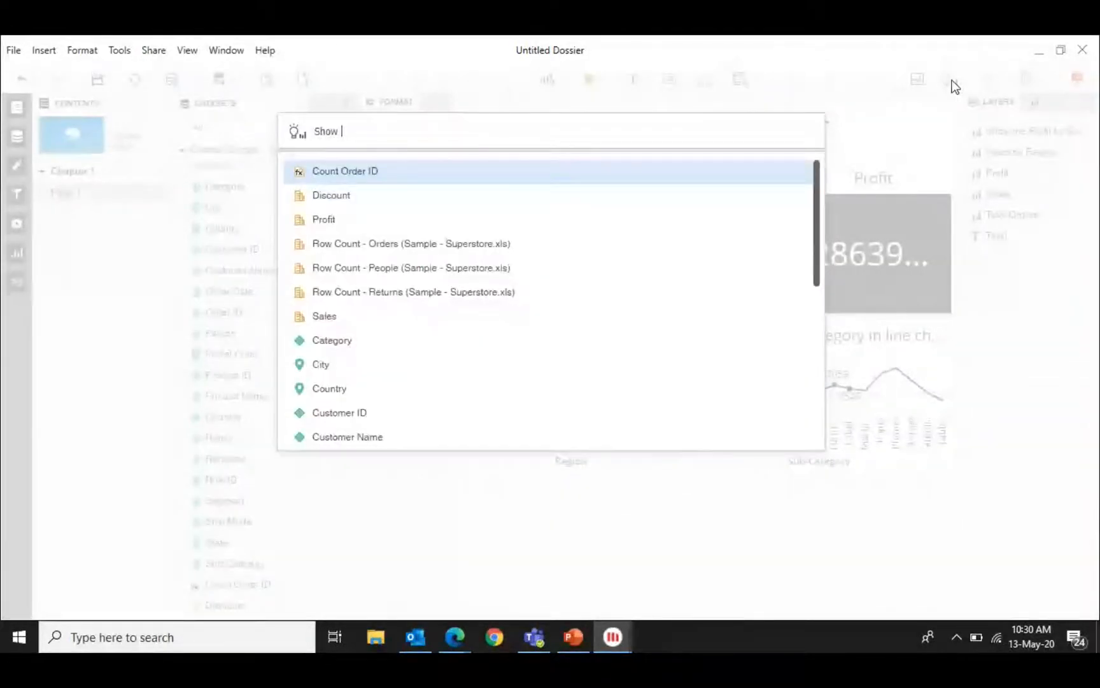
{"action": "type", "text": "me Proft"}
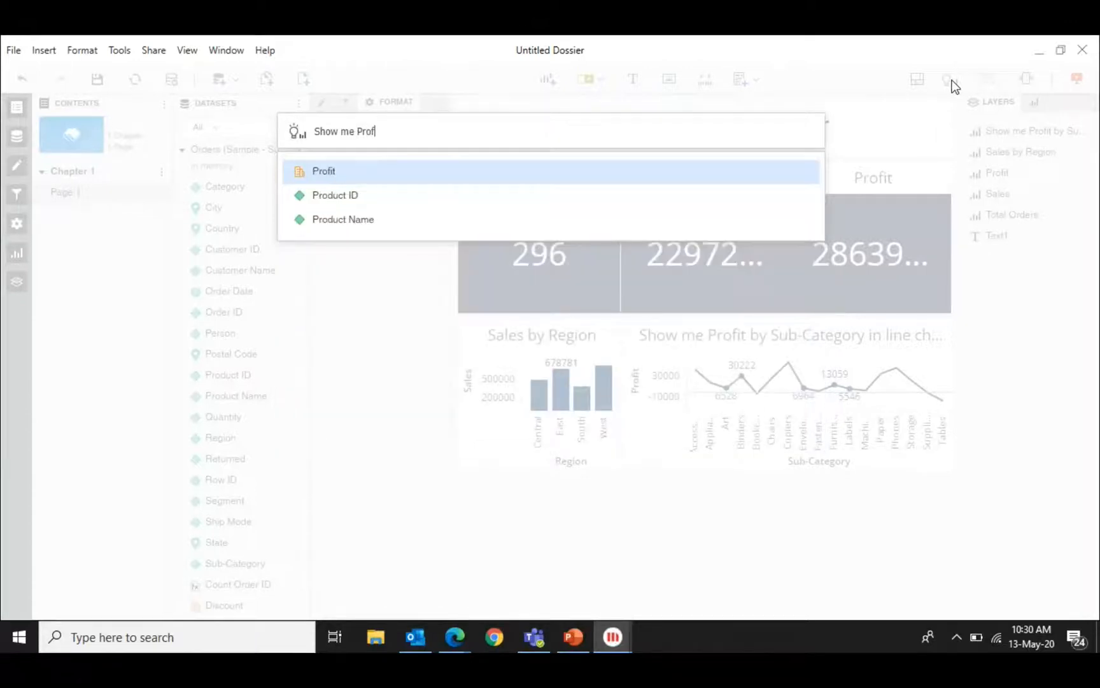
{"action": "key", "text": "BackSpace"}
{"action": "key", "text": "BackSpace"}
{"action": "key", "text": "BackSpace"}
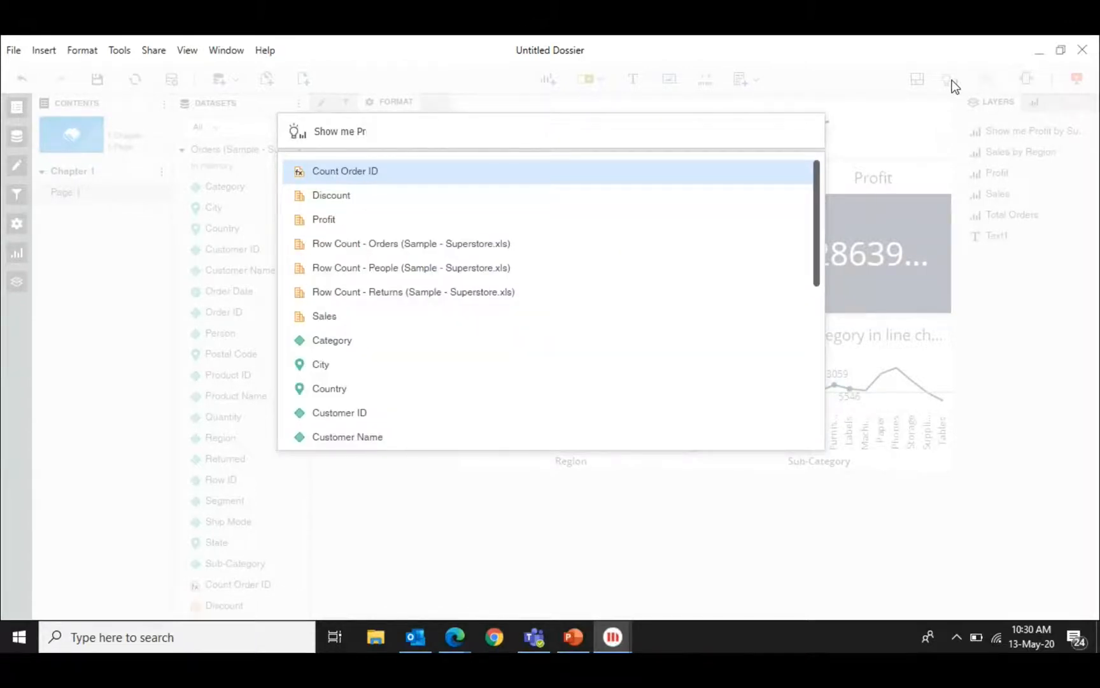
{"action": "key", "text": "BackSpace"}
{"action": "key", "text": "BackSpace"}
{"action": "type", "text": "Sale"}
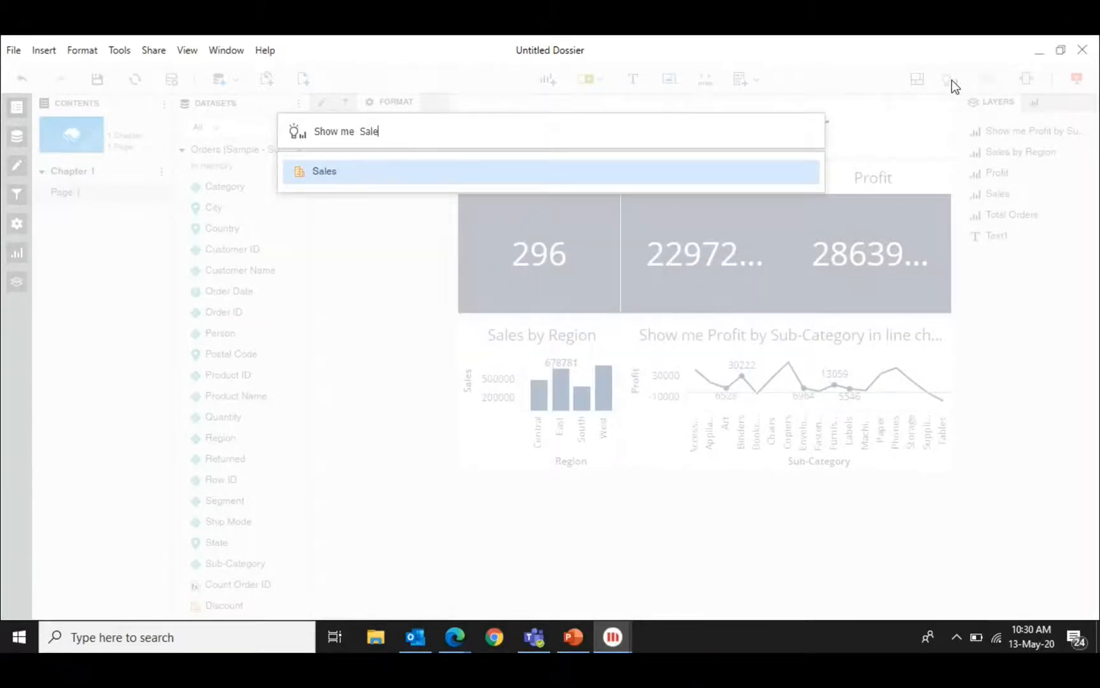
{"action": "type", "text": "s by "}
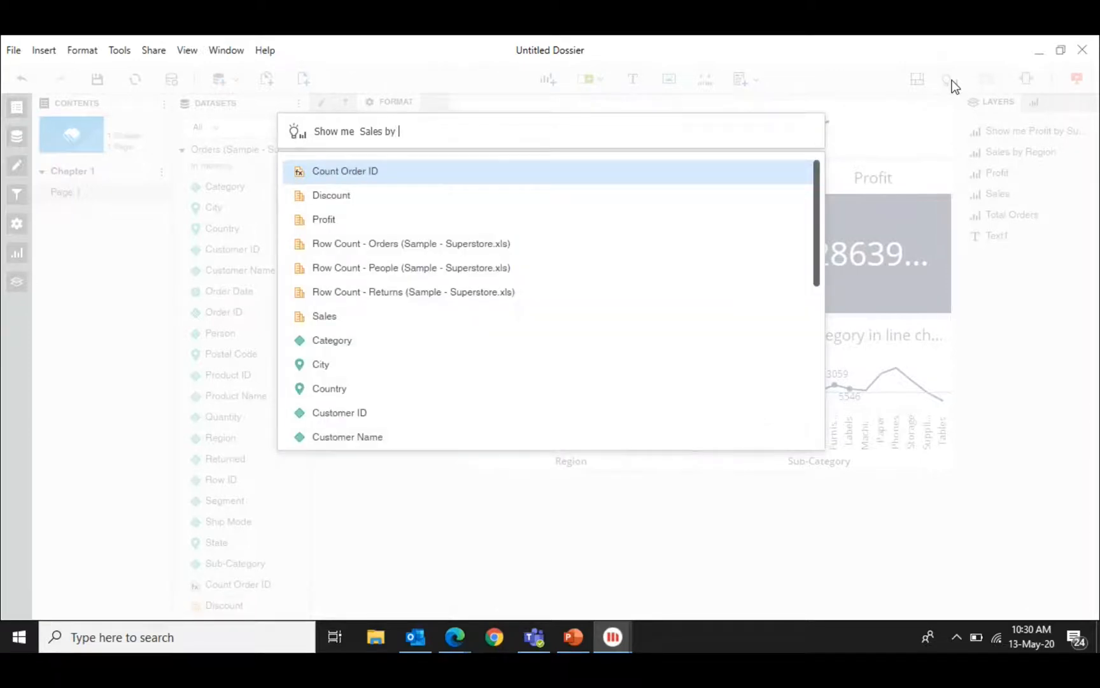
{"action": "type", "text": "p"}
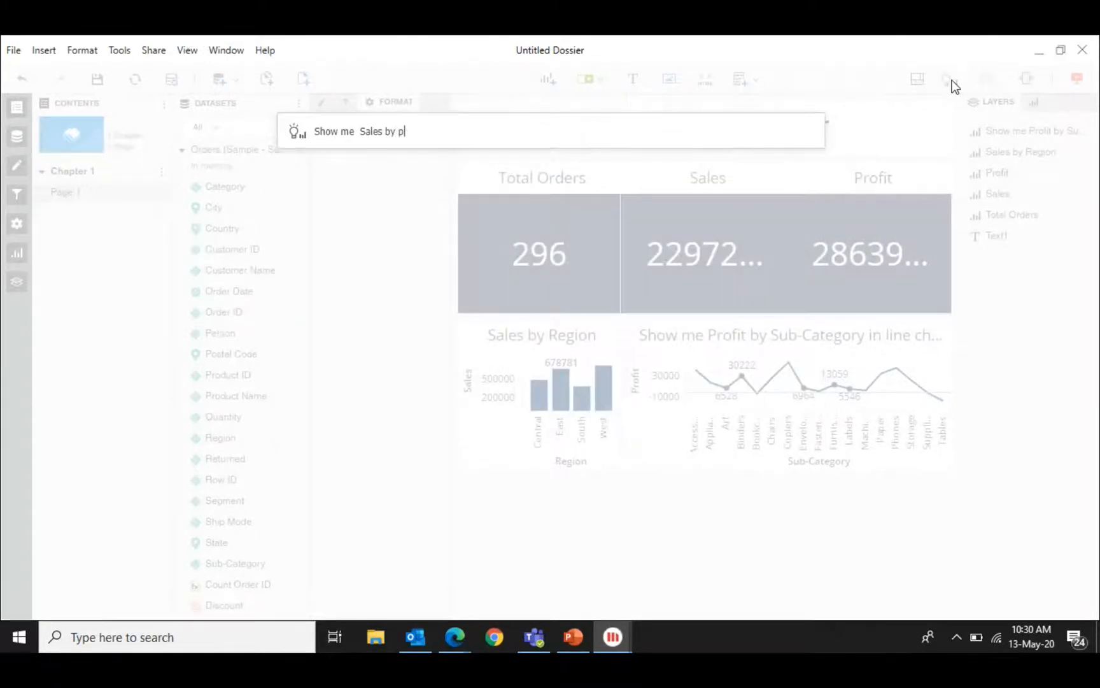
{"action": "type", "text": "roduct in a"}
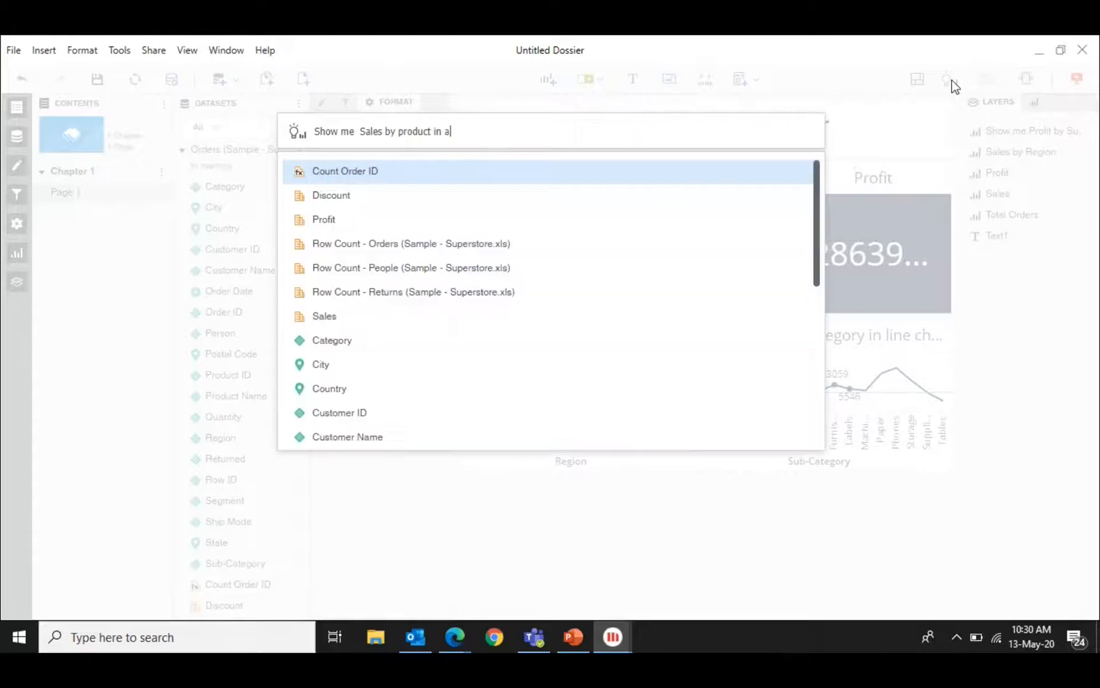
{"action": "type", "text": " grid"}
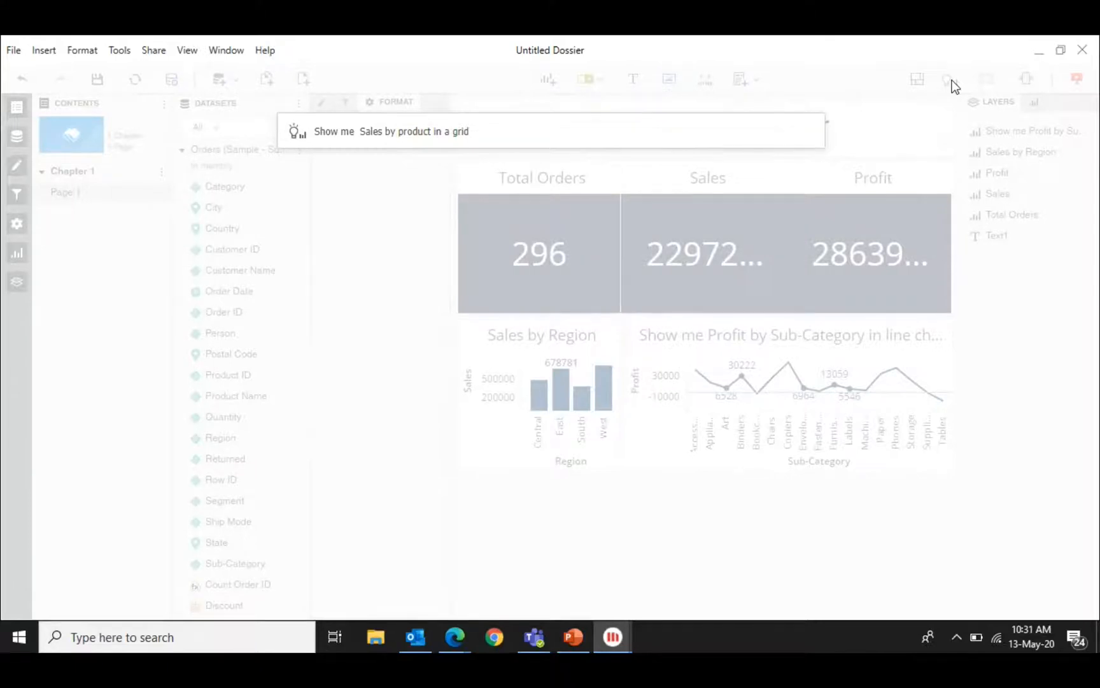
{"action": "key", "text": "Return"}
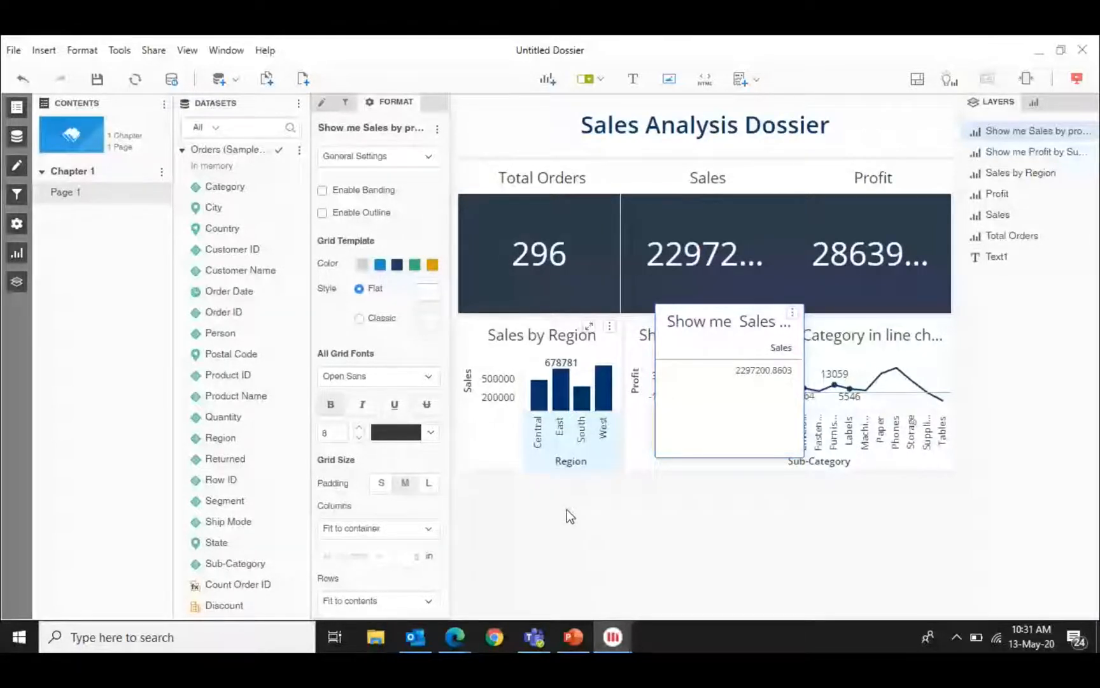
Delete the generated Sales by product grid from the page.
{"action": "left_click", "coordinate": [792, 312]}
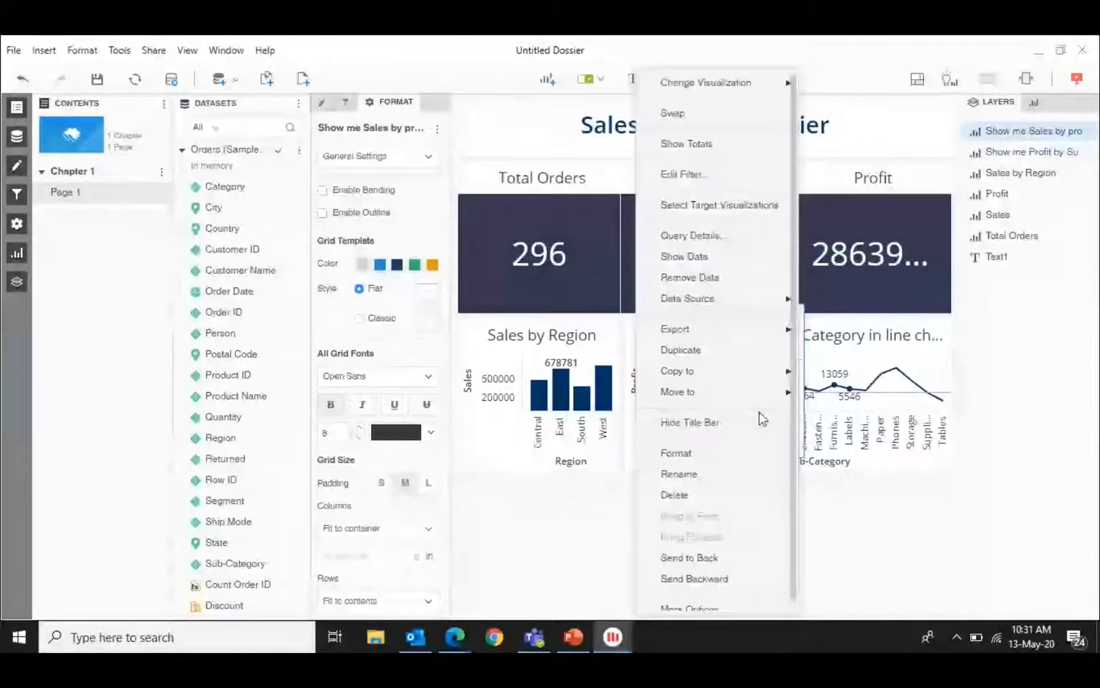
{"action": "scroll", "coordinate": [704, 472], "scroll_direction": "down", "scroll_amount": 1}
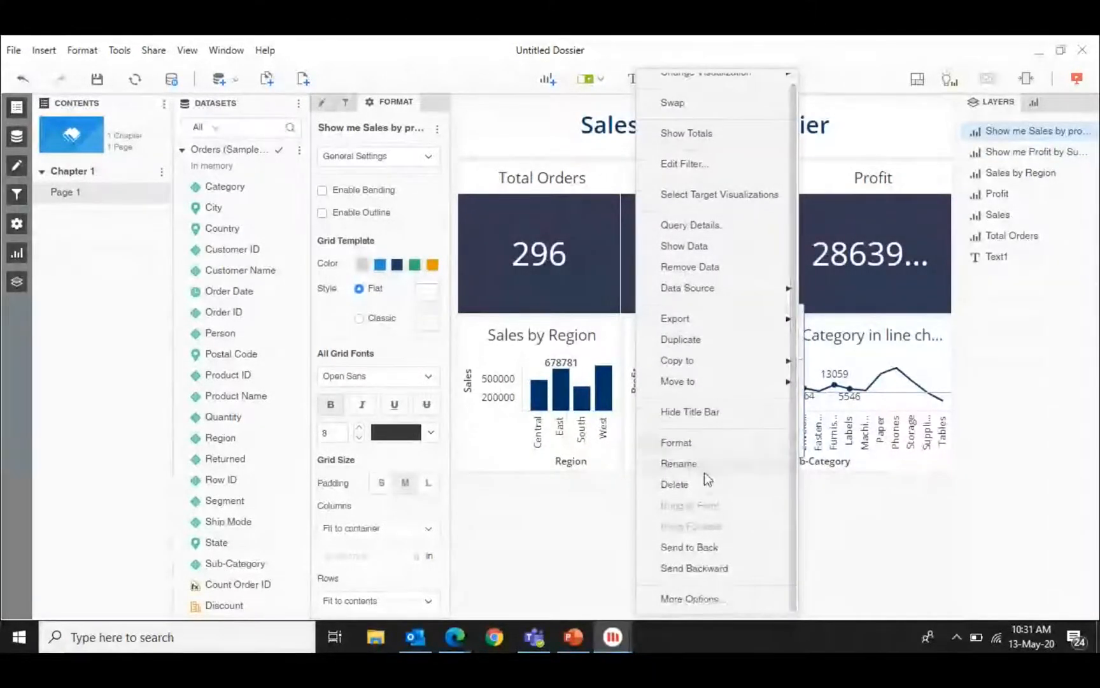
{"action": "left_click", "coordinate": [676, 484]}
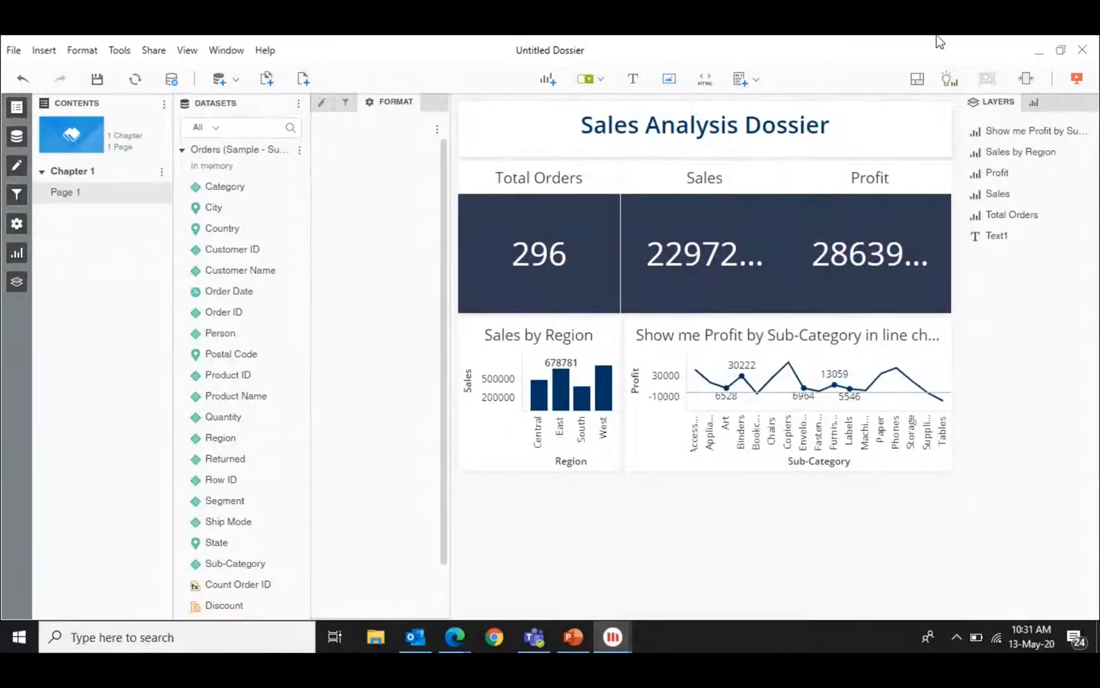
Try the natural language question "Show me Sales by State", choosing the State attribute from the suggestions.
{"action": "left_click", "coordinate": [948, 82]}
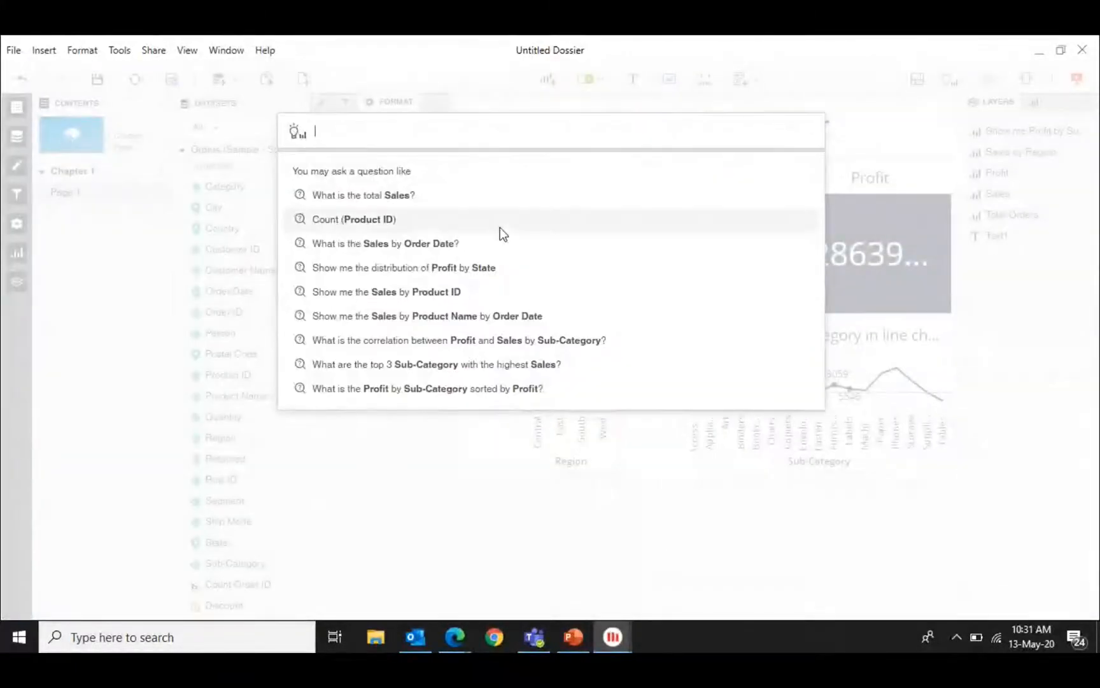
{"action": "type", "text": "Show "}
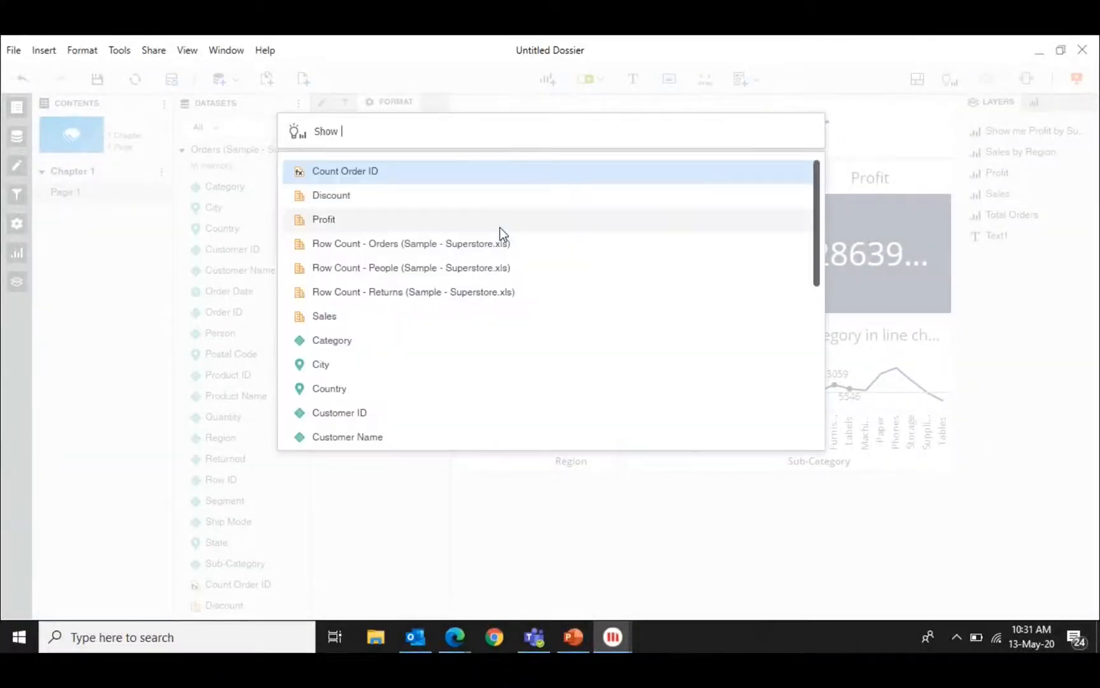
{"action": "type", "text": "me Sales "}
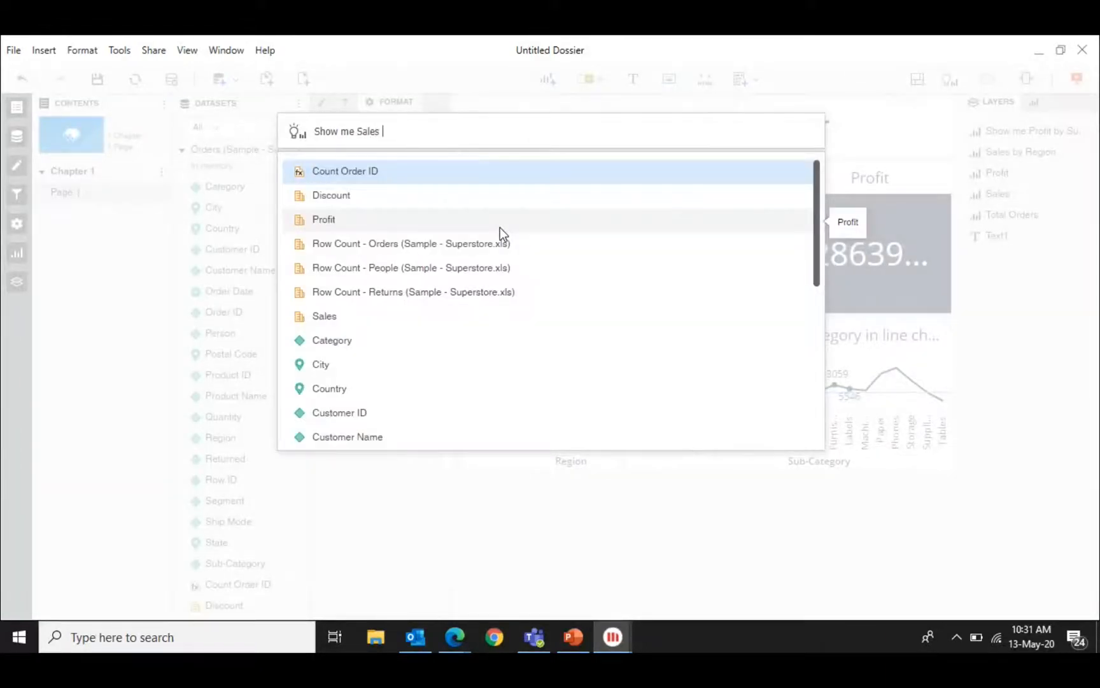
{"action": "type", "text": "by St"}
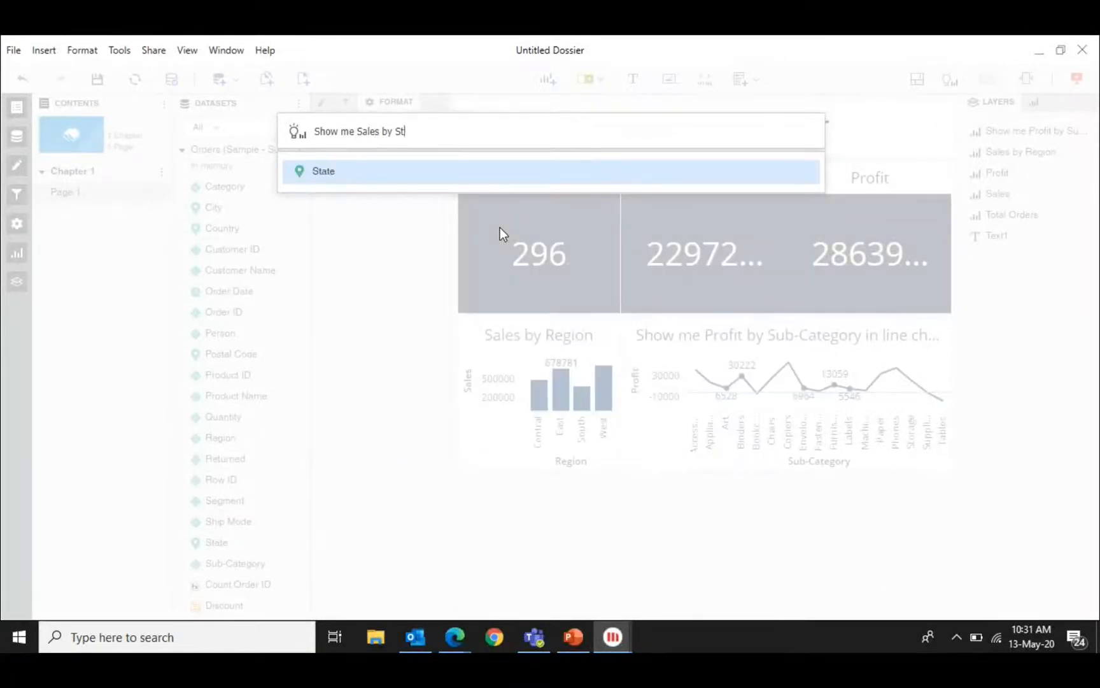
{"action": "left_click", "coordinate": [384, 177]}
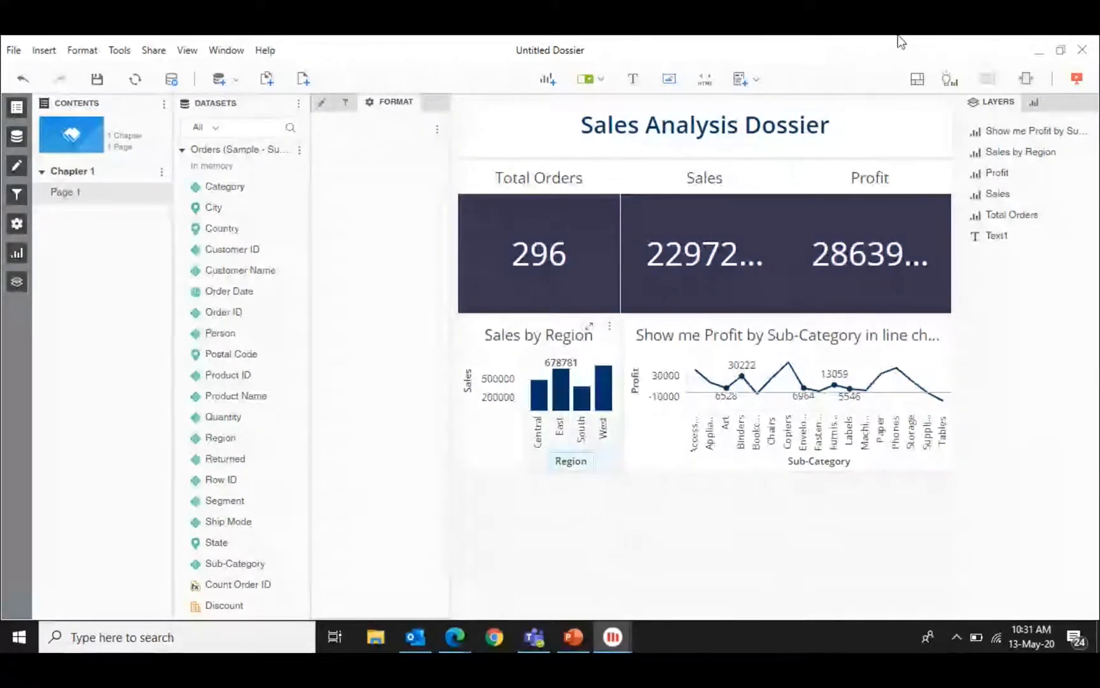
Try another natural language question beginning "Show me" with the suggested Sales metric.
{"action": "left_click", "coordinate": [948, 78]}
{"action": "type", "text": "S"}
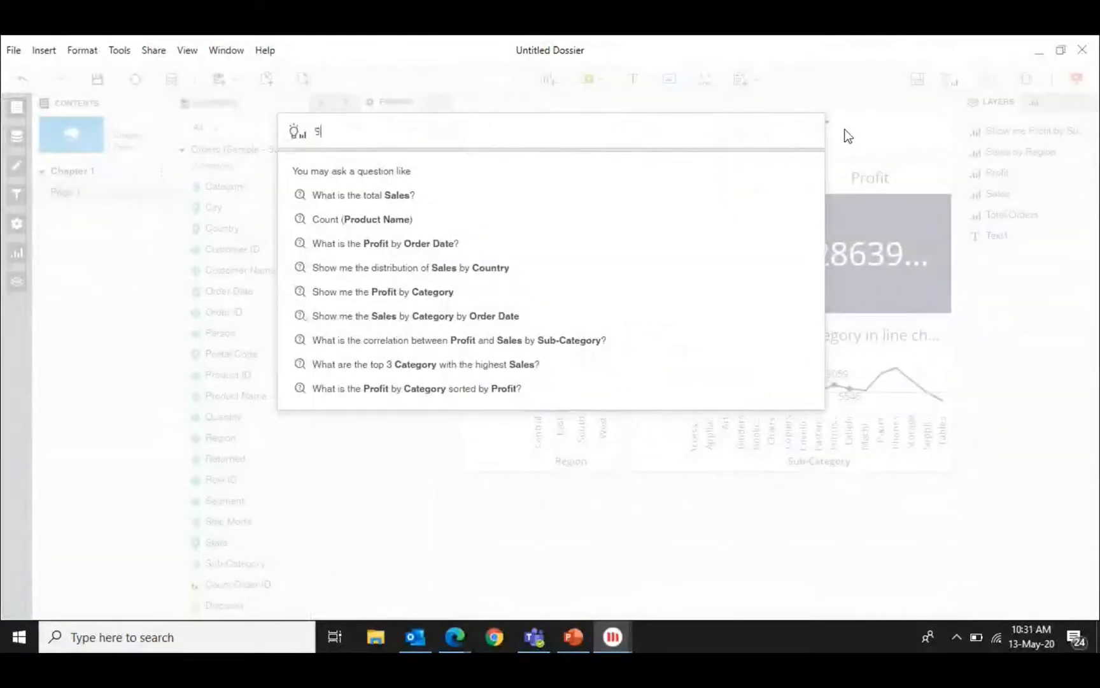
{"action": "type", "text": "how me Sale"}
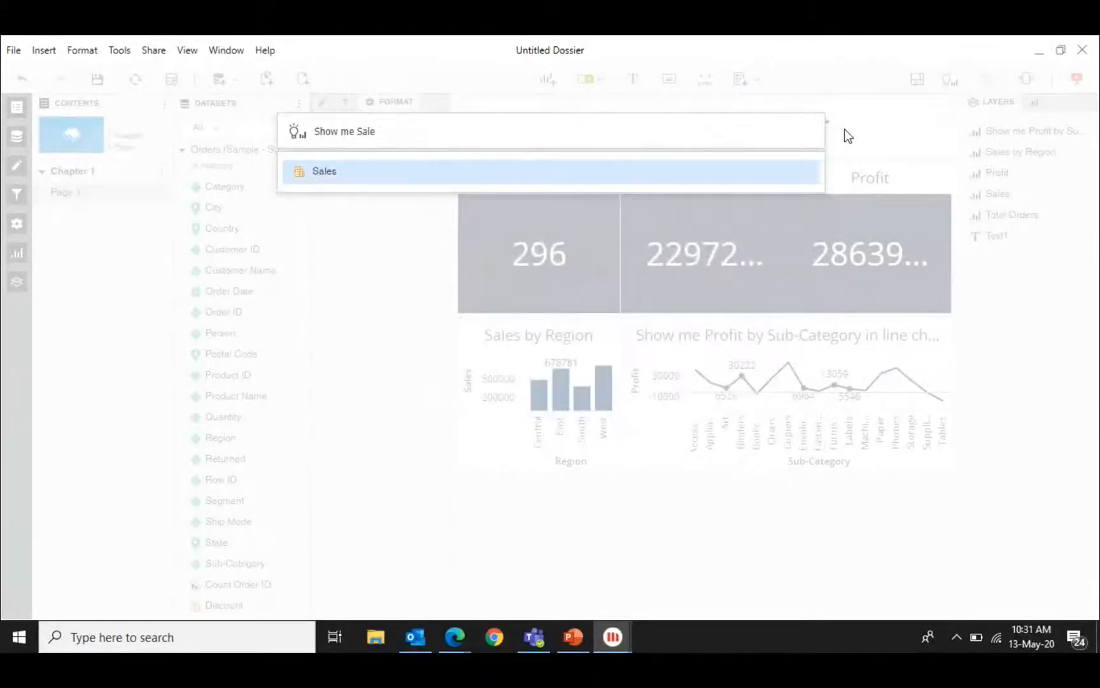
{"action": "left_click", "coordinate": [573, 171]}
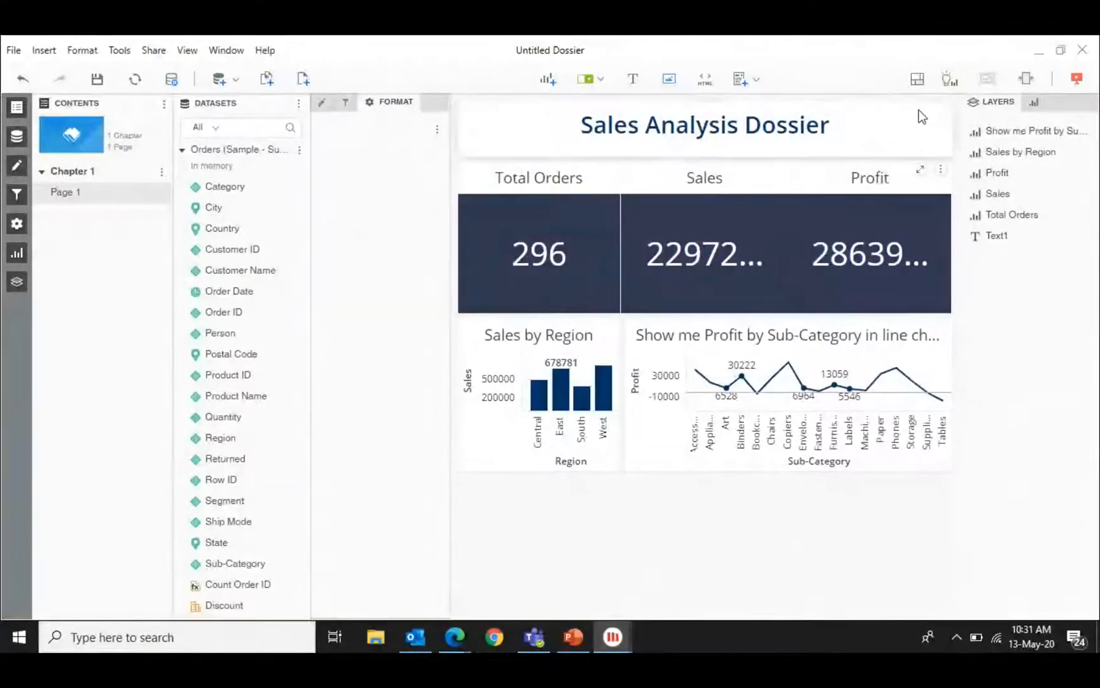
Generate a visualization with the question "Show me Sales by State in a Grid" and widen it to match the Sales by Region chart.
{"action": "left_click", "coordinate": [947, 82]}
{"action": "type", "text": "S"}
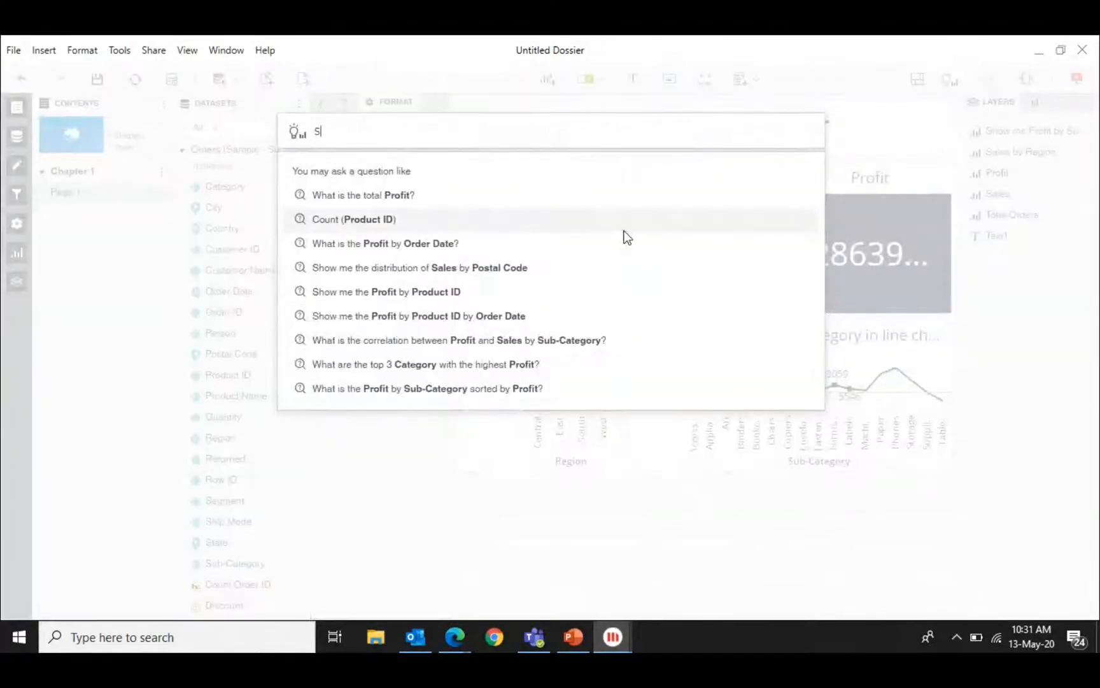
{"action": "type", "text": "how me Sales"}
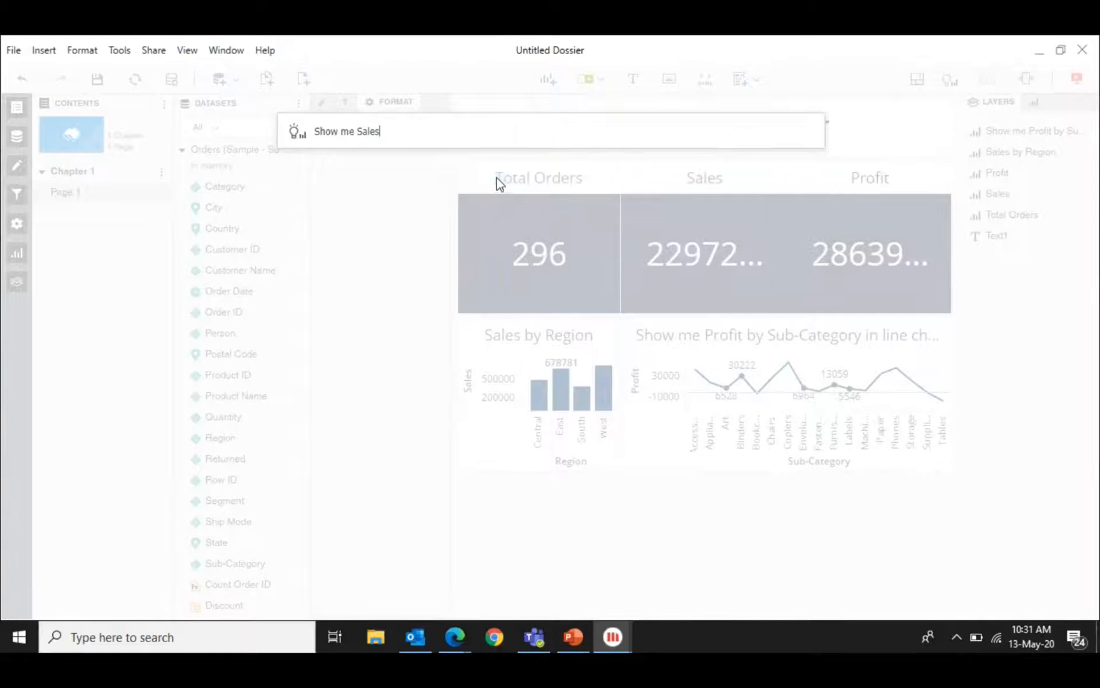
{"action": "type", "text": " by S"}
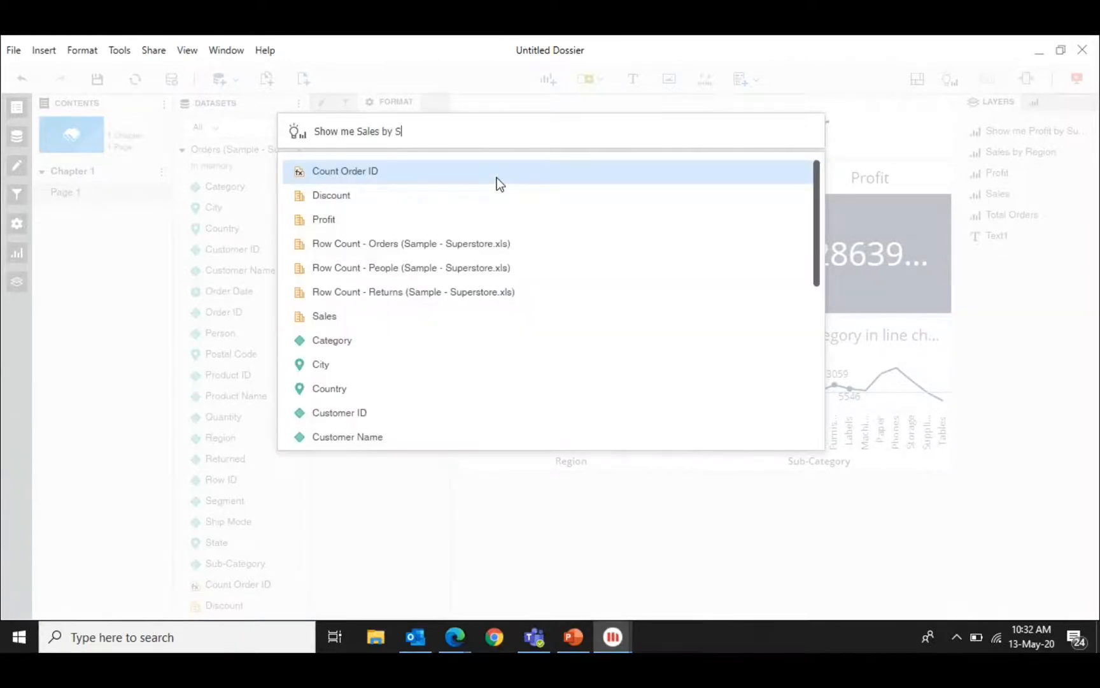
{"action": "type", "text": "tat"}
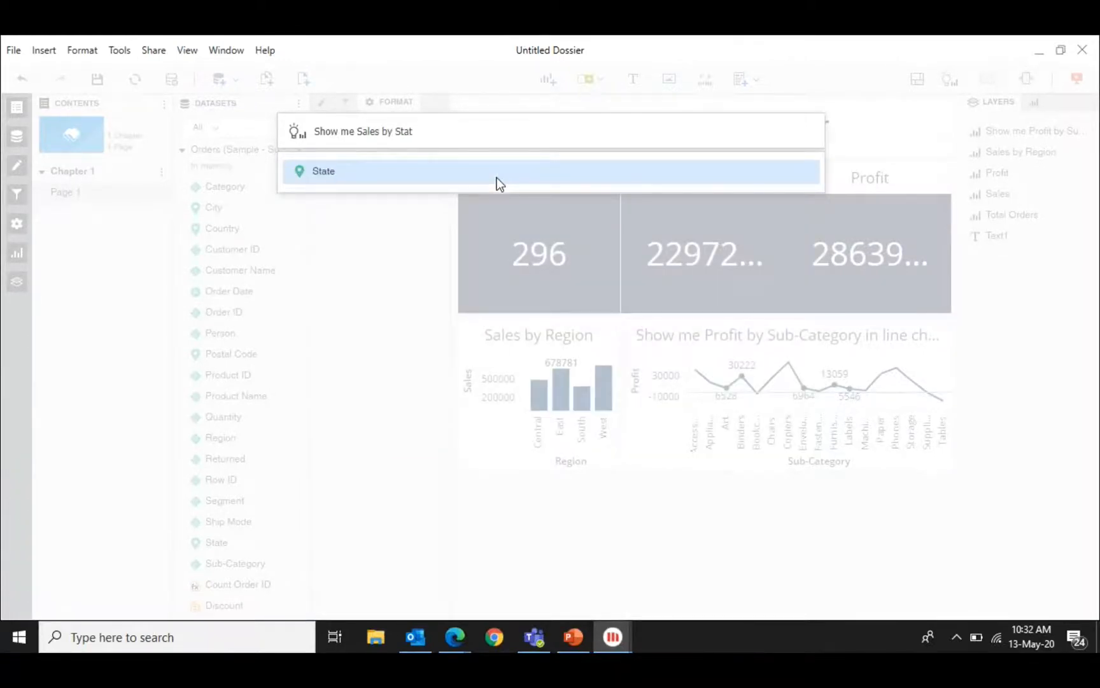
{"action": "left_click", "coordinate": [496, 178]}
{"action": "type", "text": "in a "}
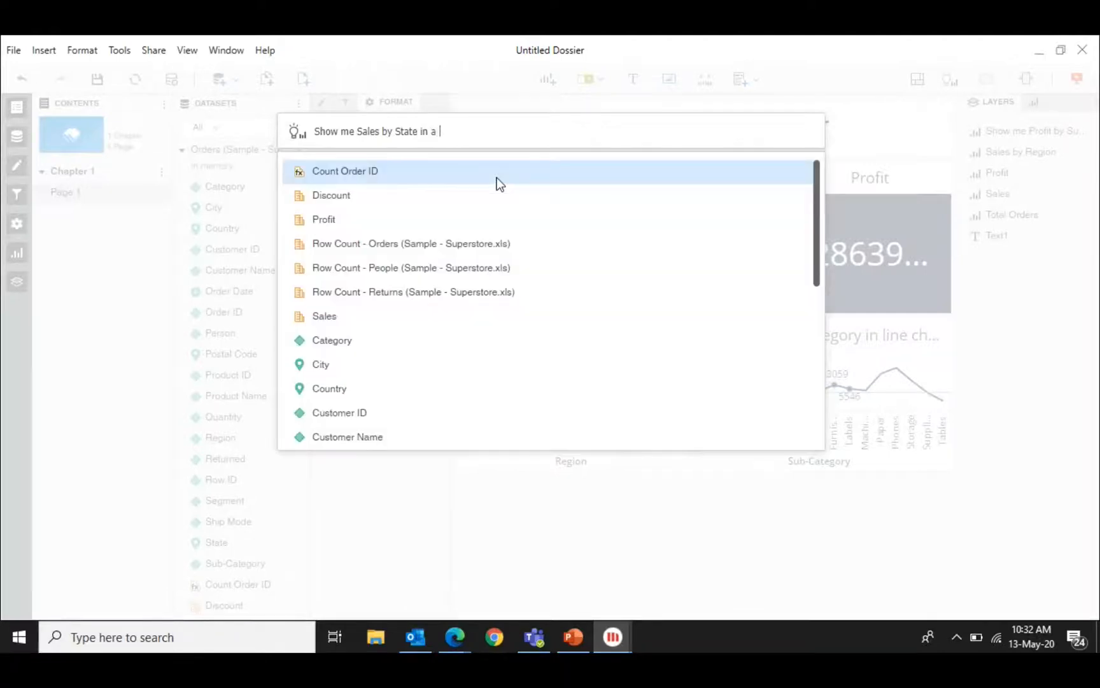
{"action": "type", "text": "Grid"}
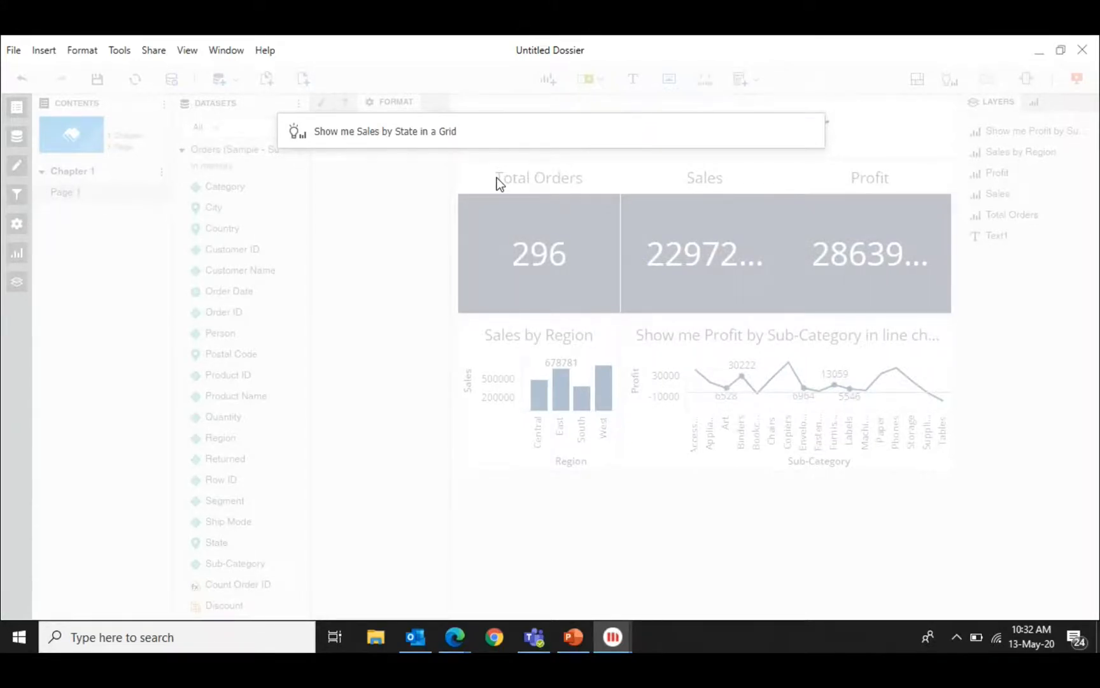
{"action": "key", "text": "Return"}
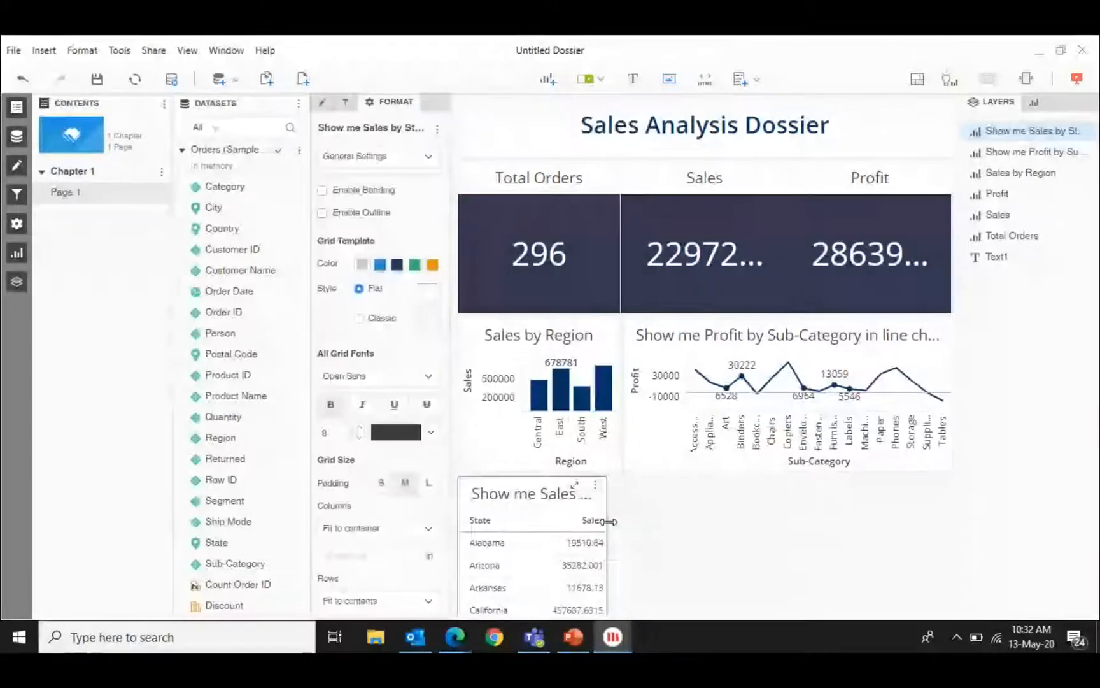
{"action": "left_click_drag", "start_coordinate": [607, 521], "coordinate": [622, 522]}
{"action": "left_click", "coordinate": [720, 532]}
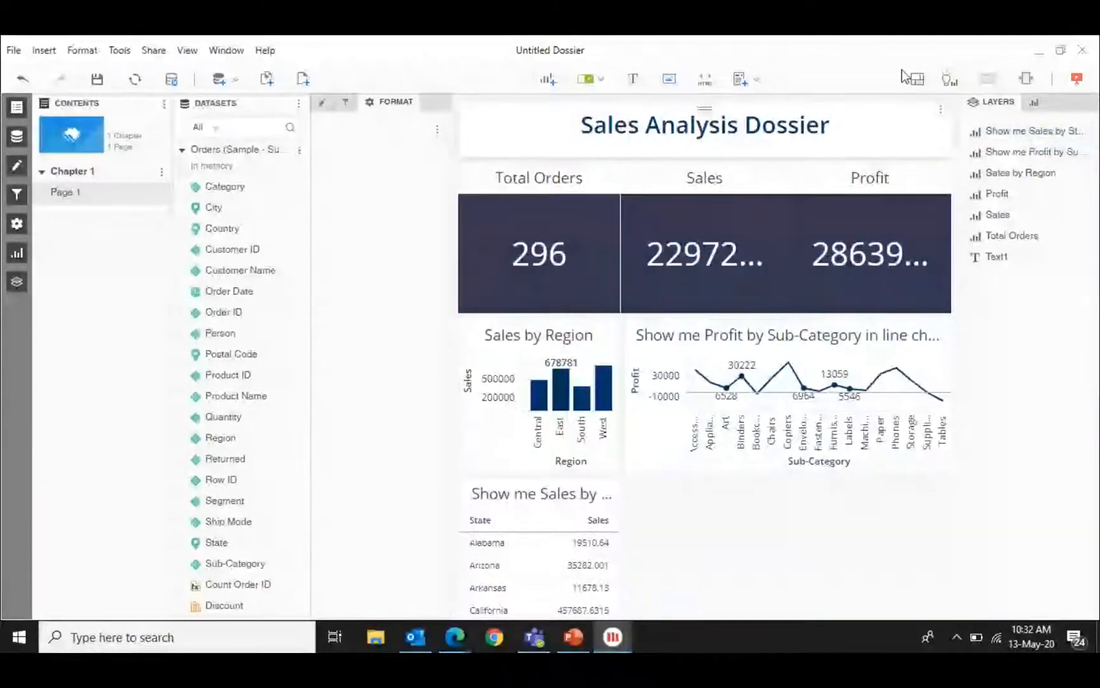
Generate a map with the question "Show me Sales by State" and place it beside the state grid.
{"action": "left_click", "coordinate": [949, 78]}
{"action": "type", "text": "Show m"}
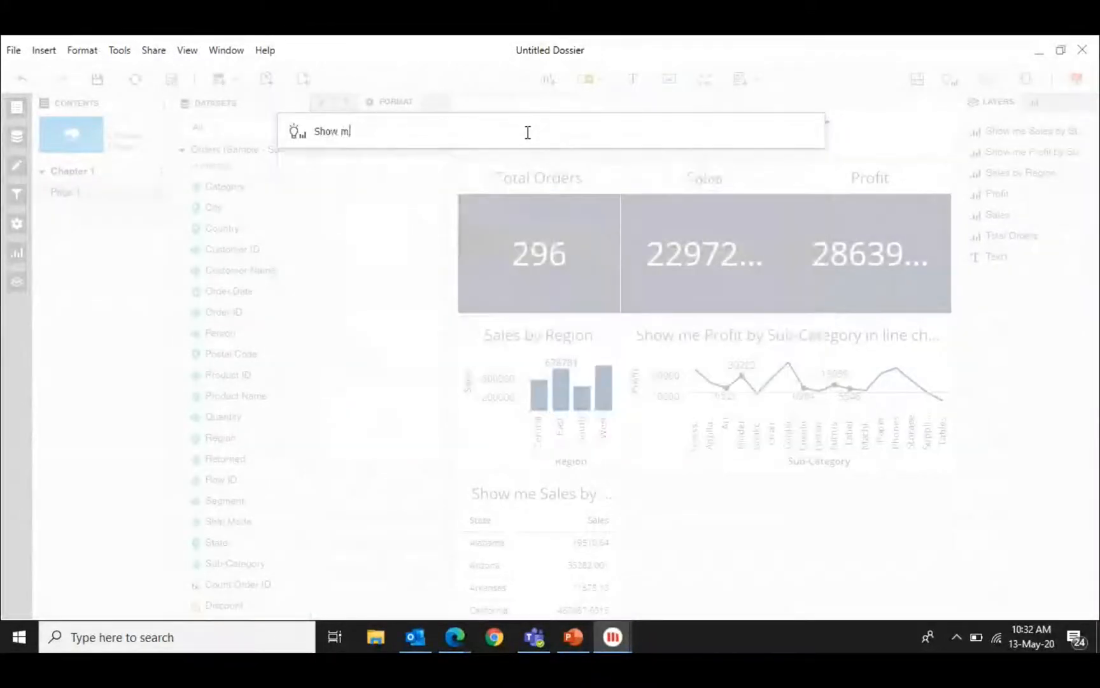
{"action": "type", "text": "e Sale"}
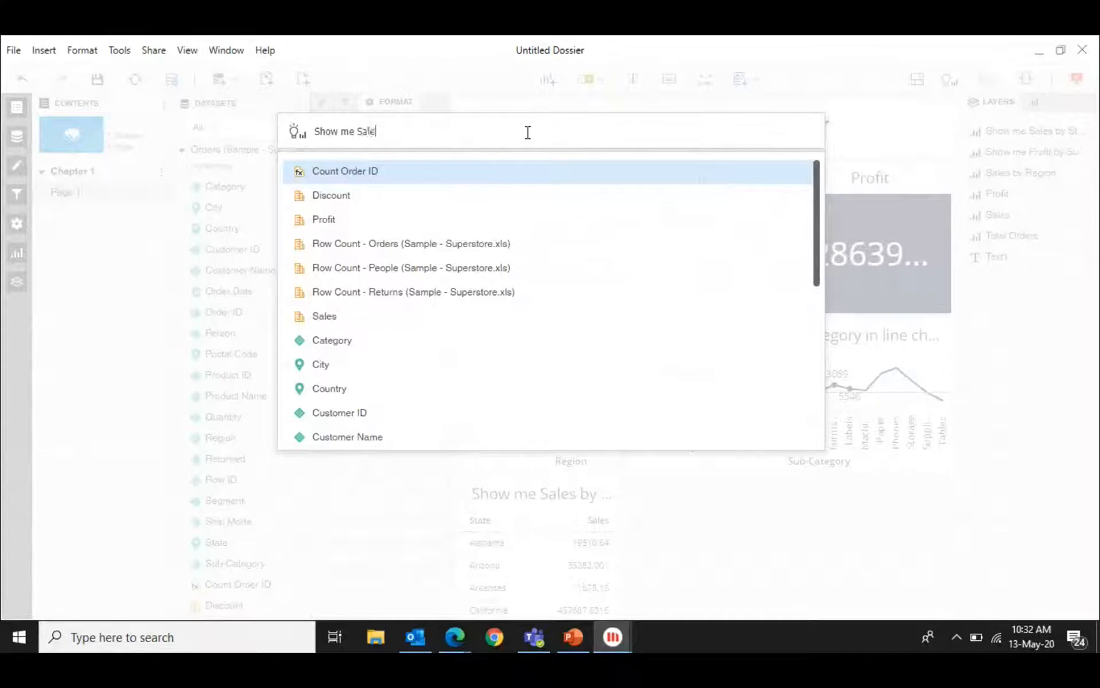
{"action": "type", "text": "s by State"}
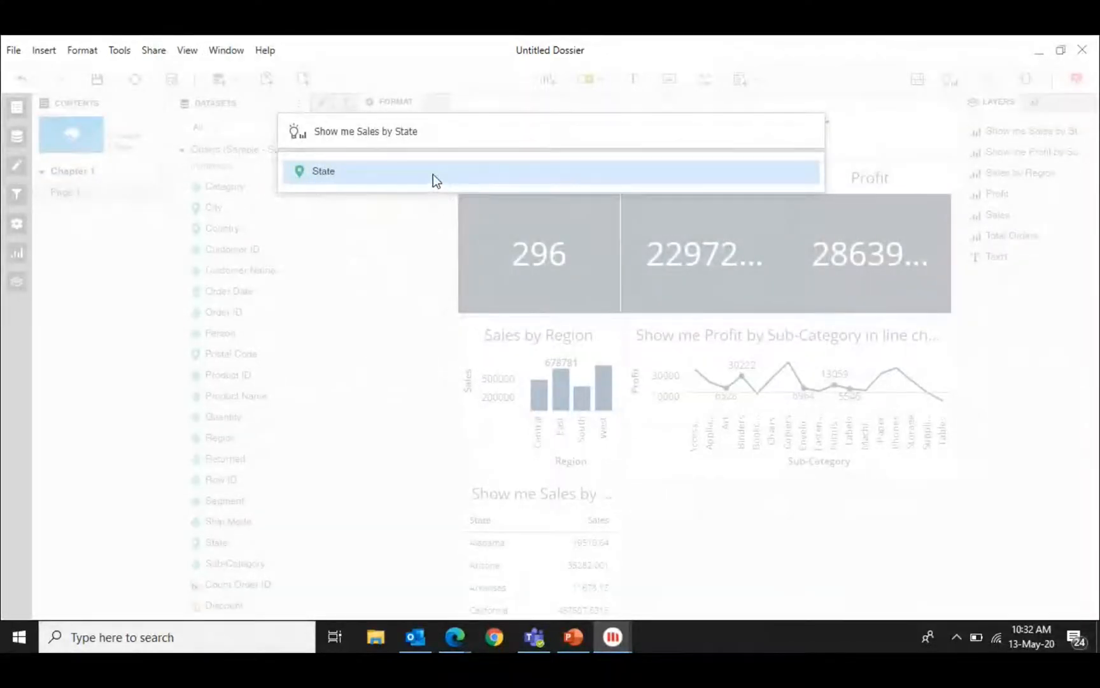
{"action": "left_click", "coordinate": [433, 175]}
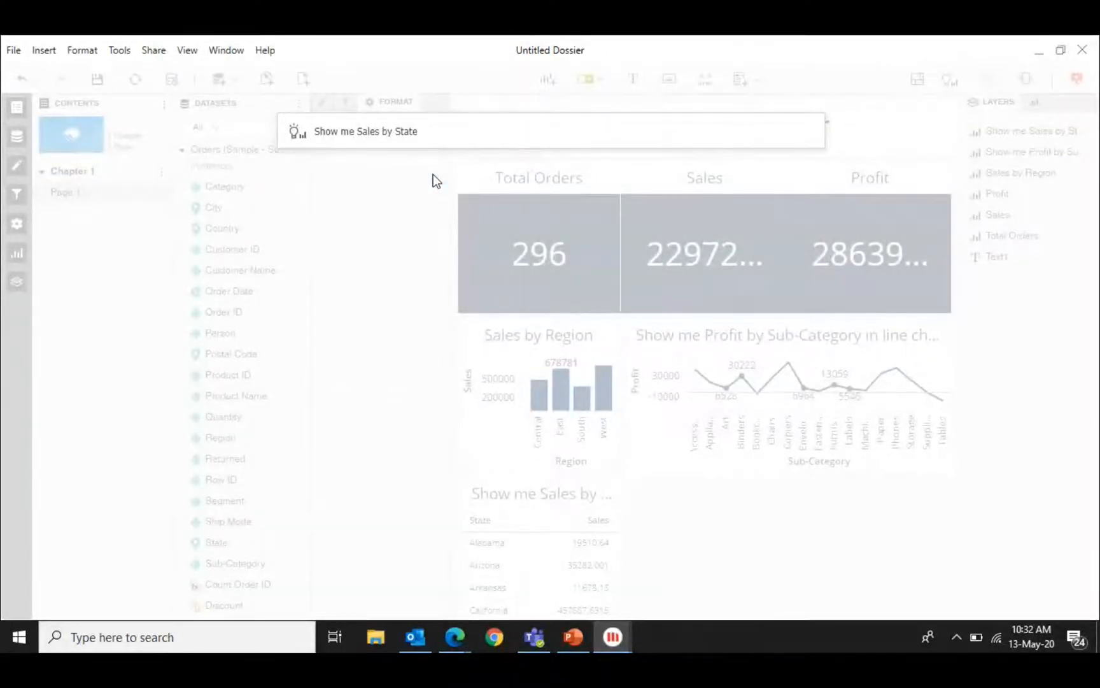
{"action": "key", "text": "Return"}
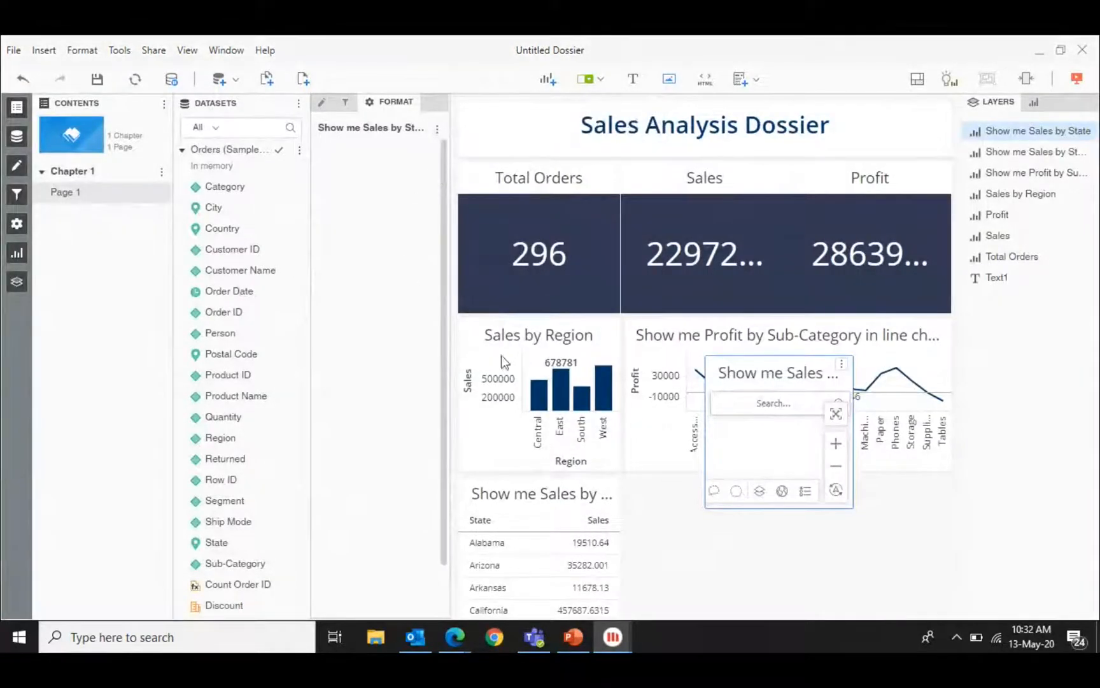
{"action": "left_click_drag", "start_coordinate": [752, 376], "coordinate": [686, 488]}
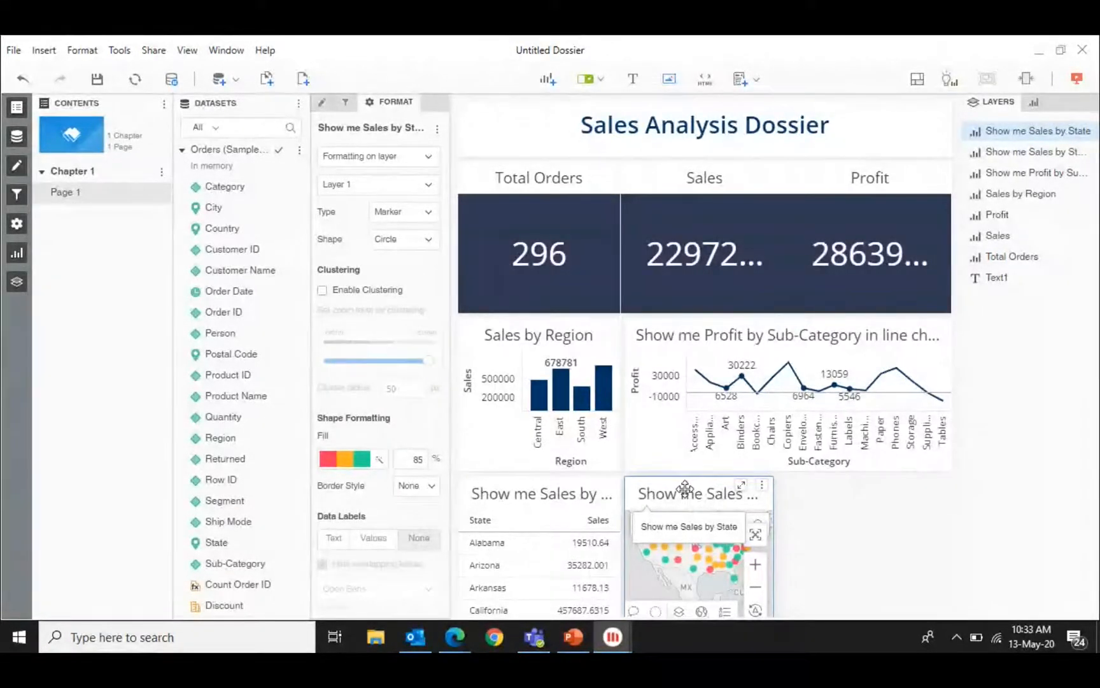
Set the layer type of the Sales by State map to Area.
{"action": "left_click", "coordinate": [952, 77]}
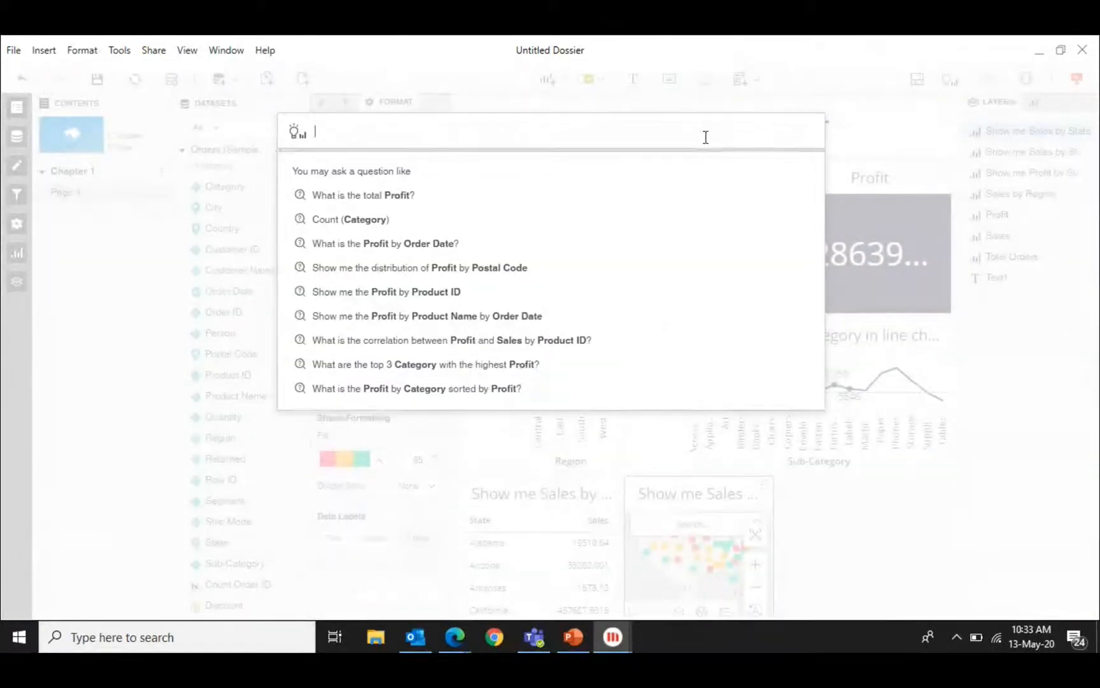
{"action": "left_click", "coordinate": [699, 489]}
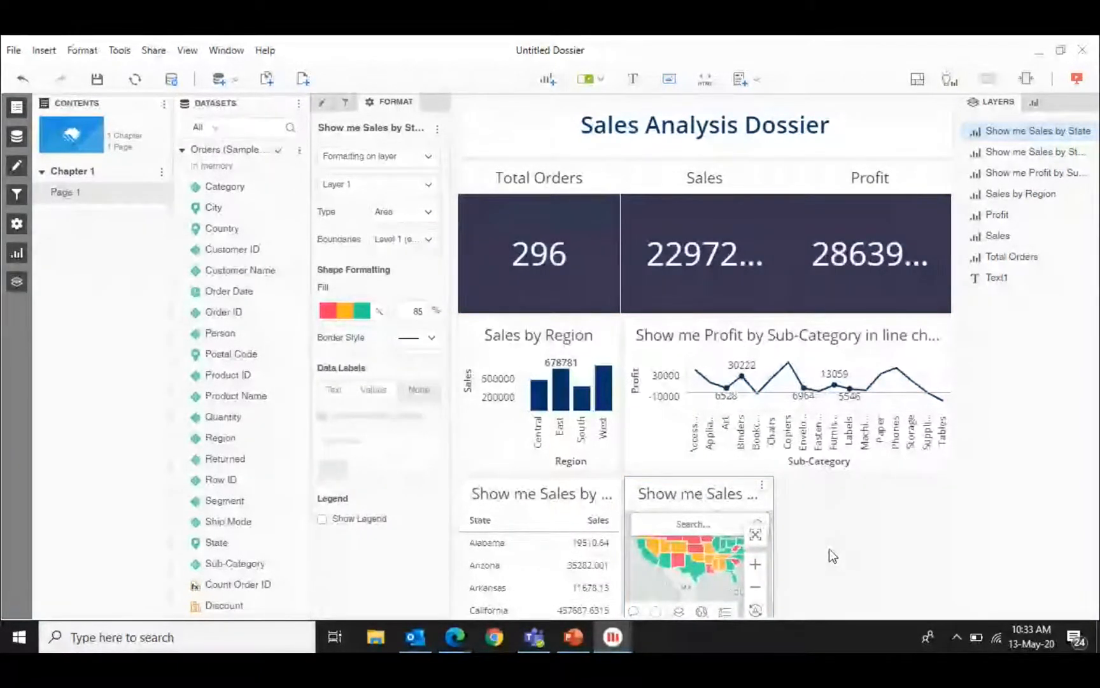
Rename the state sales grid as "Sales by State(Grid View)".
{"action": "double_click", "coordinate": [541, 494]}
{"action": "type", "text": "Sales b"}
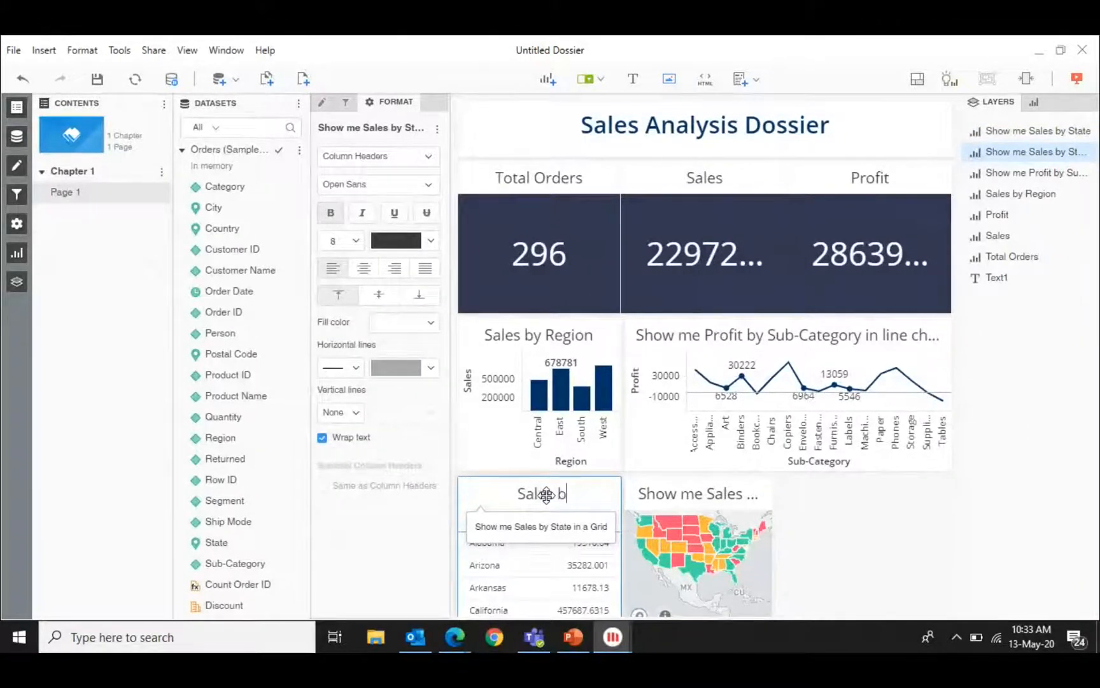
{"action": "type", "text": "y State in"}
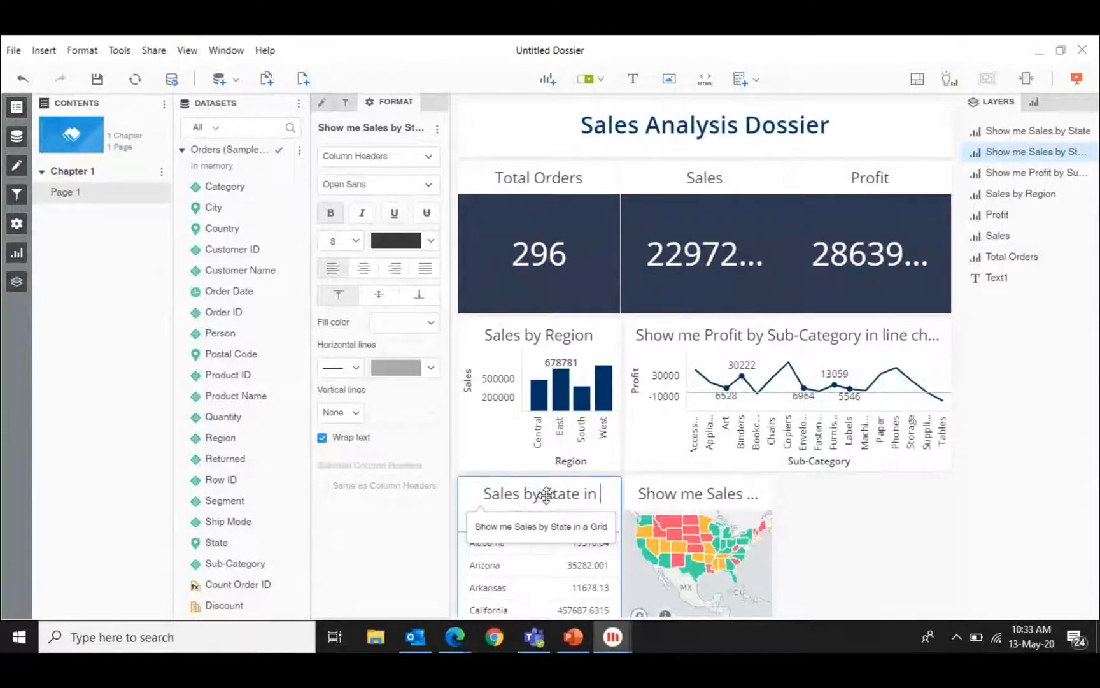
{"action": "type", "text": " a"}
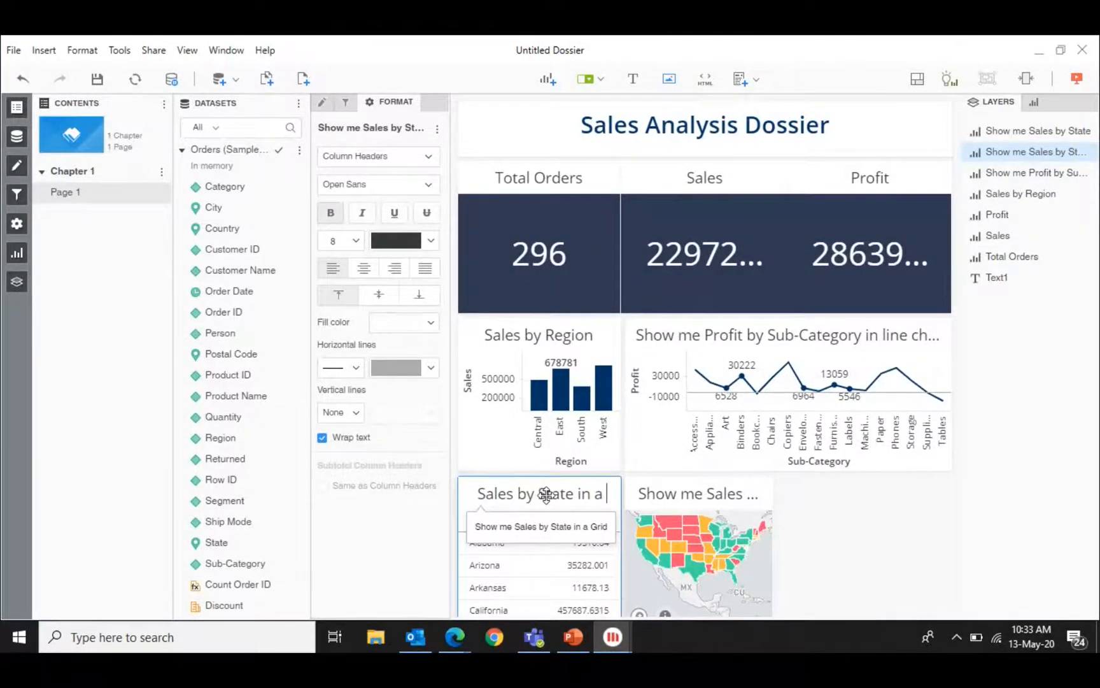
{"action": "key", "text": "BackSpace"}
{"action": "key", "text": "BackSpace"}
{"action": "key", "text": "BackSpace"}
{"action": "key", "text": "BackSpace"}
{"action": "key", "text": "BackSpace"}
{"action": "key", "text": "BackSpace"}
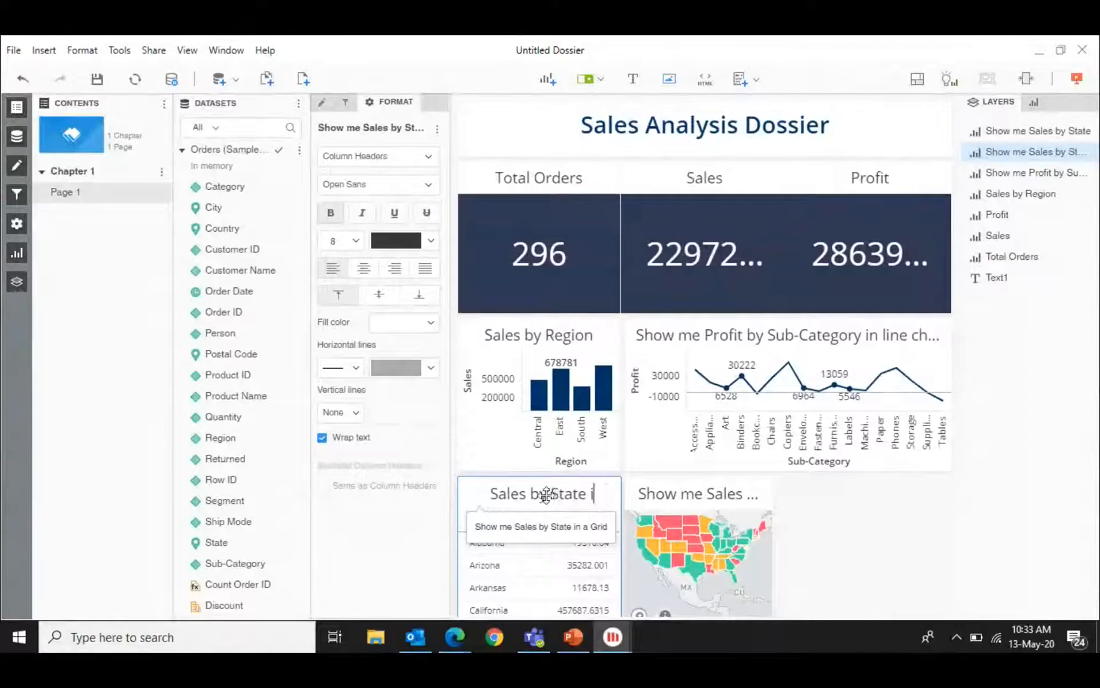
{"action": "type", "text": "(Grid"}
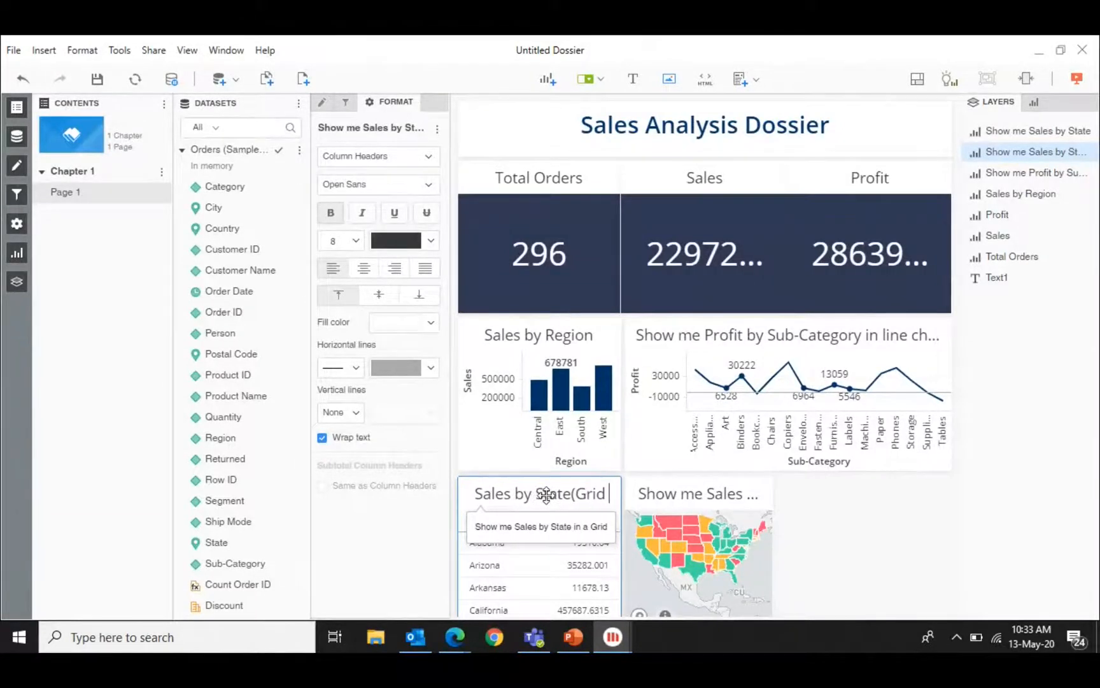
{"action": "type", "text": " View"}
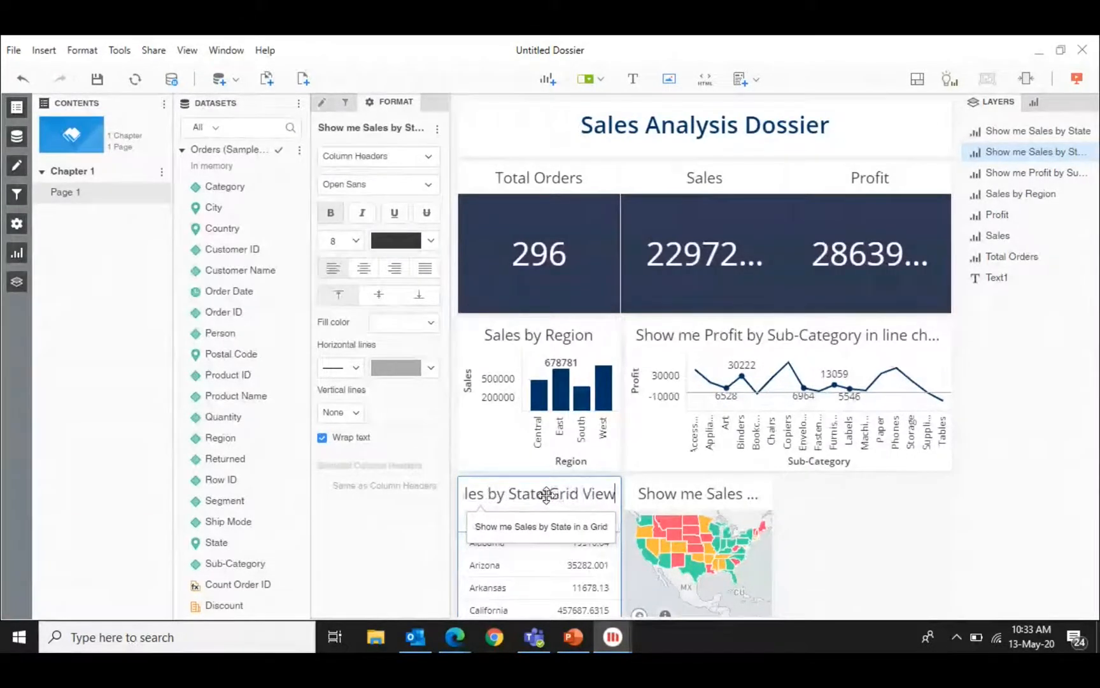
{"action": "left_click", "coordinate": [875, 559]}
Rename the state sales map as "Sales by State(Map View)" and widen it.
{"action": "left_click_drag", "start_coordinate": [875, 559], "coordinate": [710, 494]}
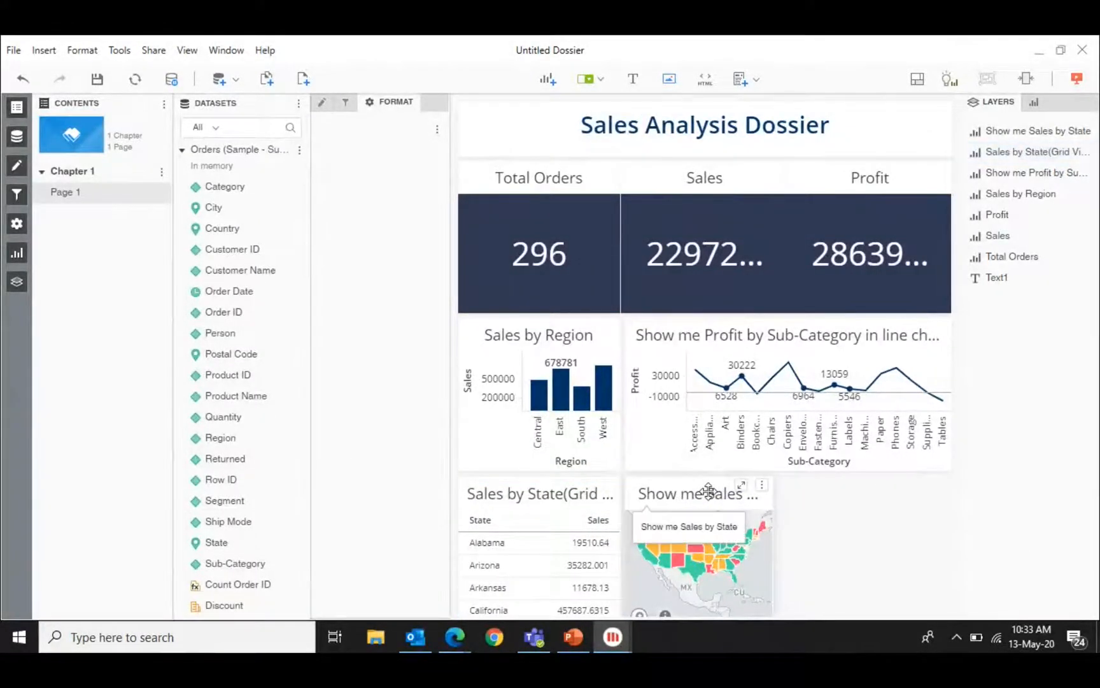
{"action": "double_click", "coordinate": [709, 492]}
{"action": "type", "text": "Sal"}
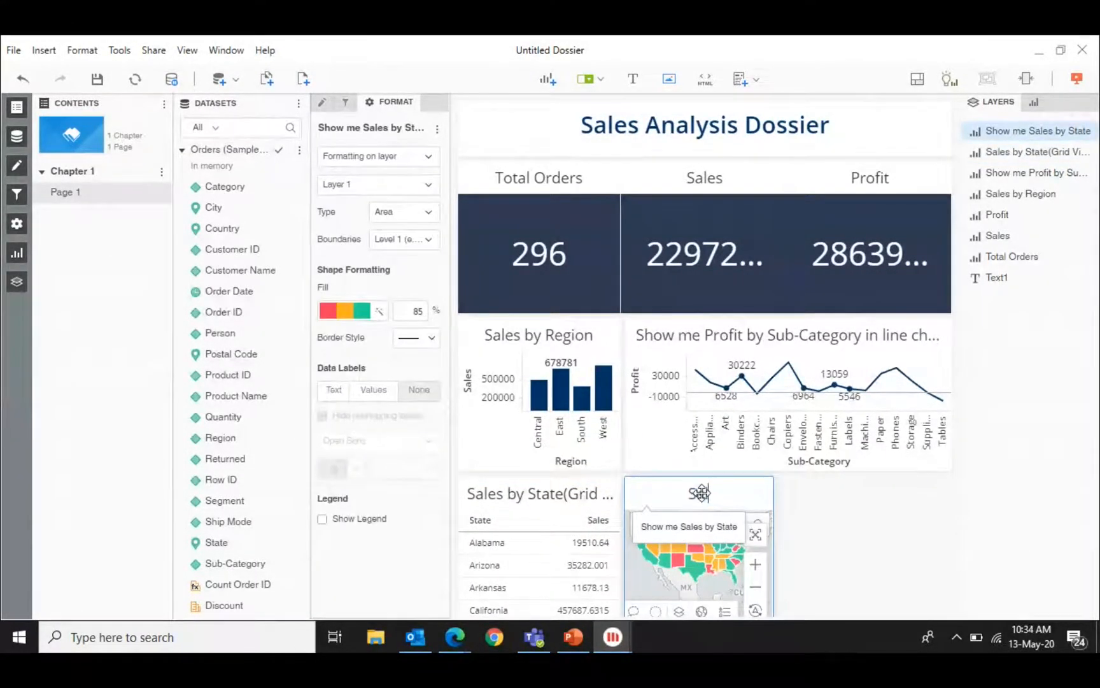
{"action": "type", "text": "es by State"}
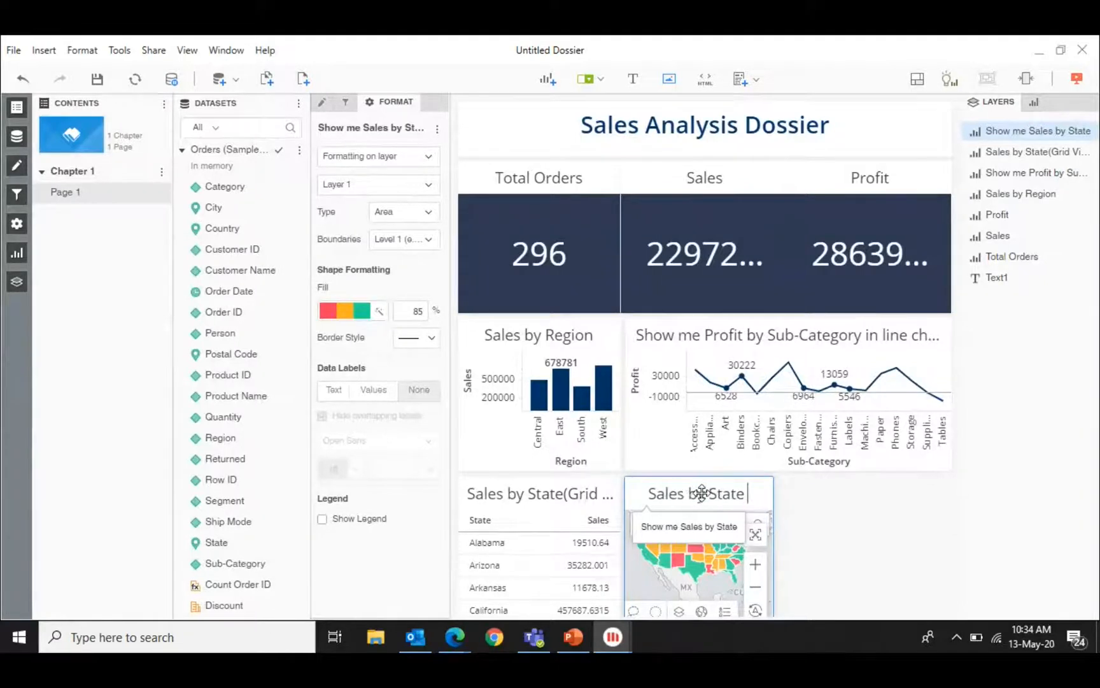
{"action": "key", "text": "Return"}
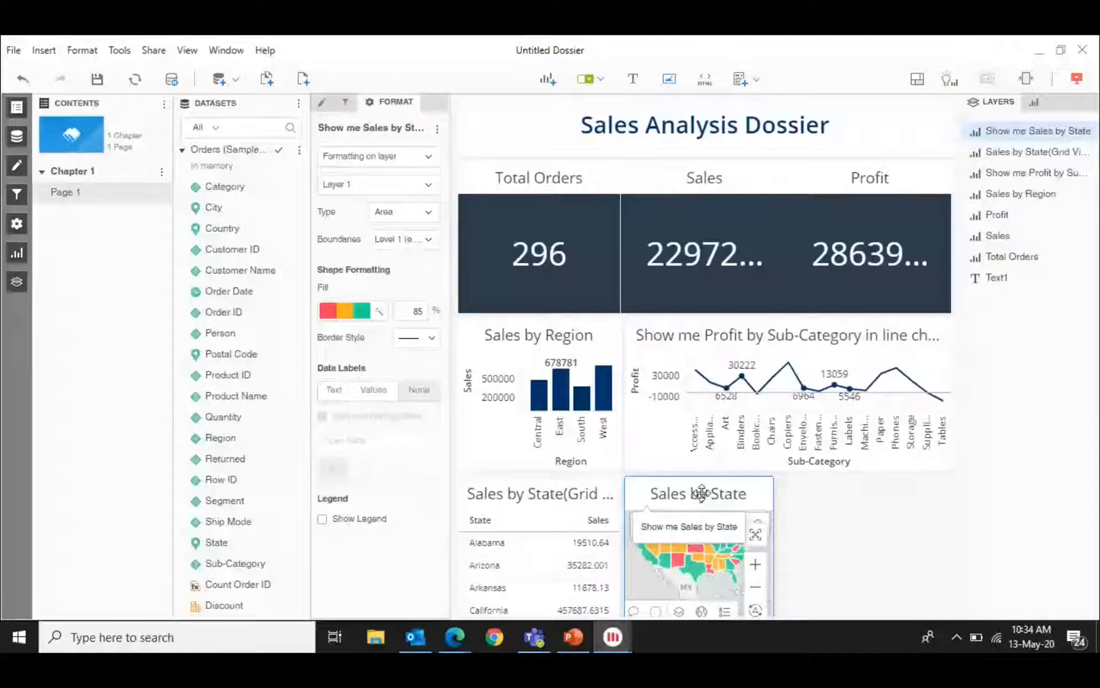
{"action": "left_click_drag", "start_coordinate": [879, 573], "coordinate": [845, 500]}
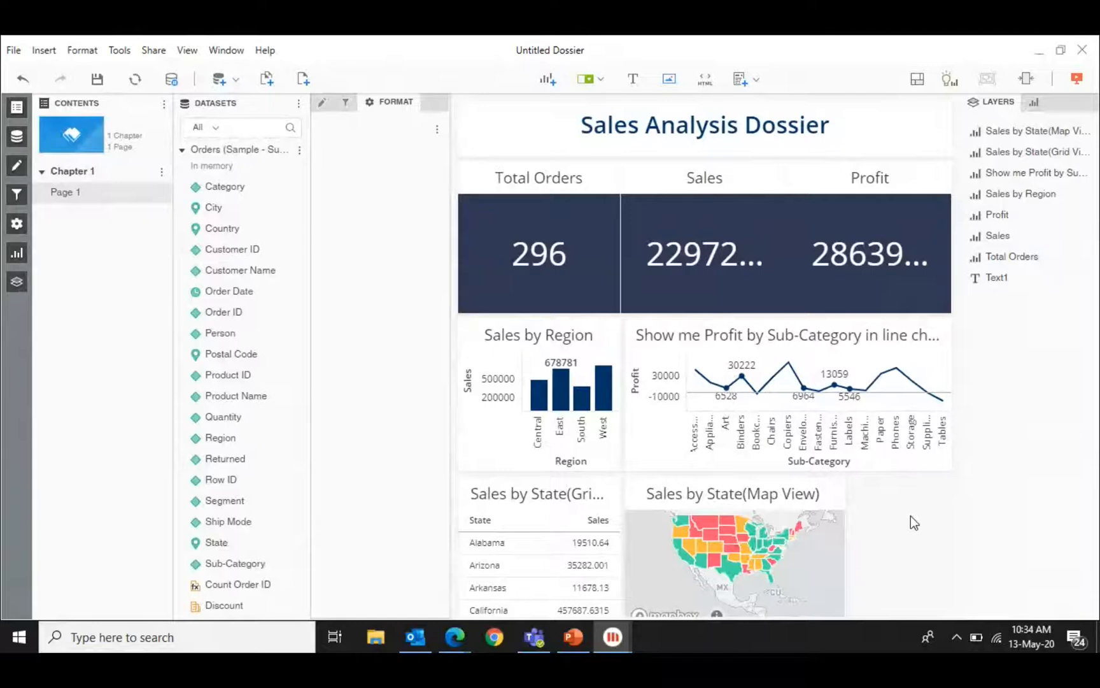
Preview the dossier in presentation mode and review the Sales by State grid at full size before restoring it.
{"action": "left_click", "coordinate": [1076, 78]}
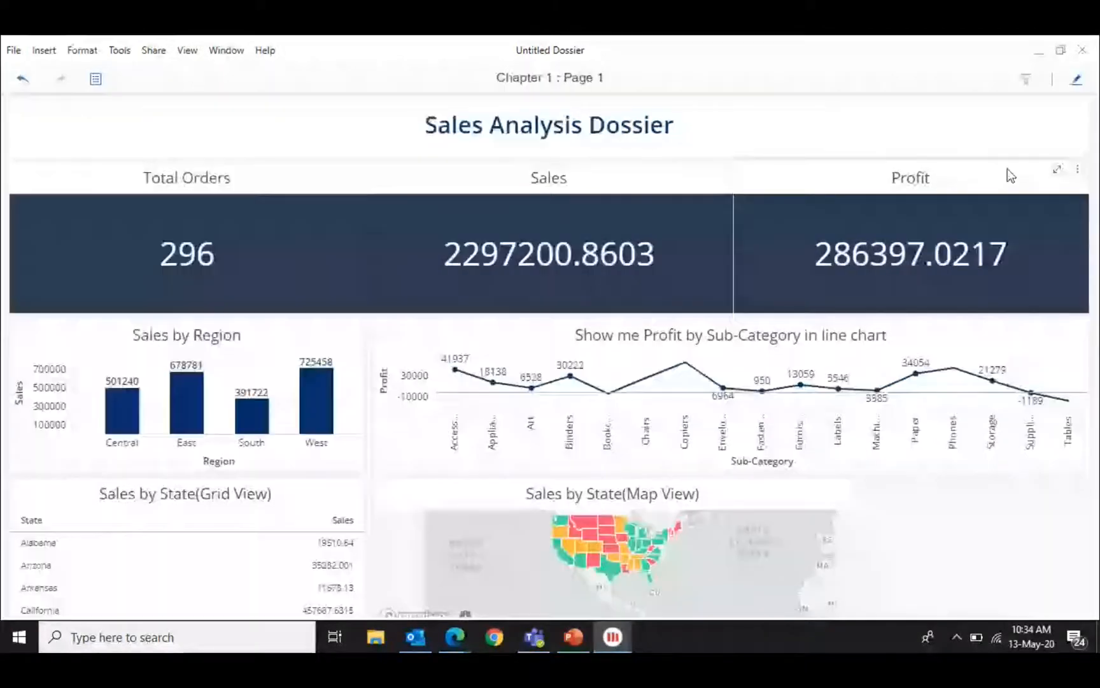
{"action": "left_click_drag", "start_coordinate": [361, 532], "coordinate": [362, 568]}
{"action": "scroll", "coordinate": [357, 570], "scroll_direction": "down", "scroll_amount": 3}
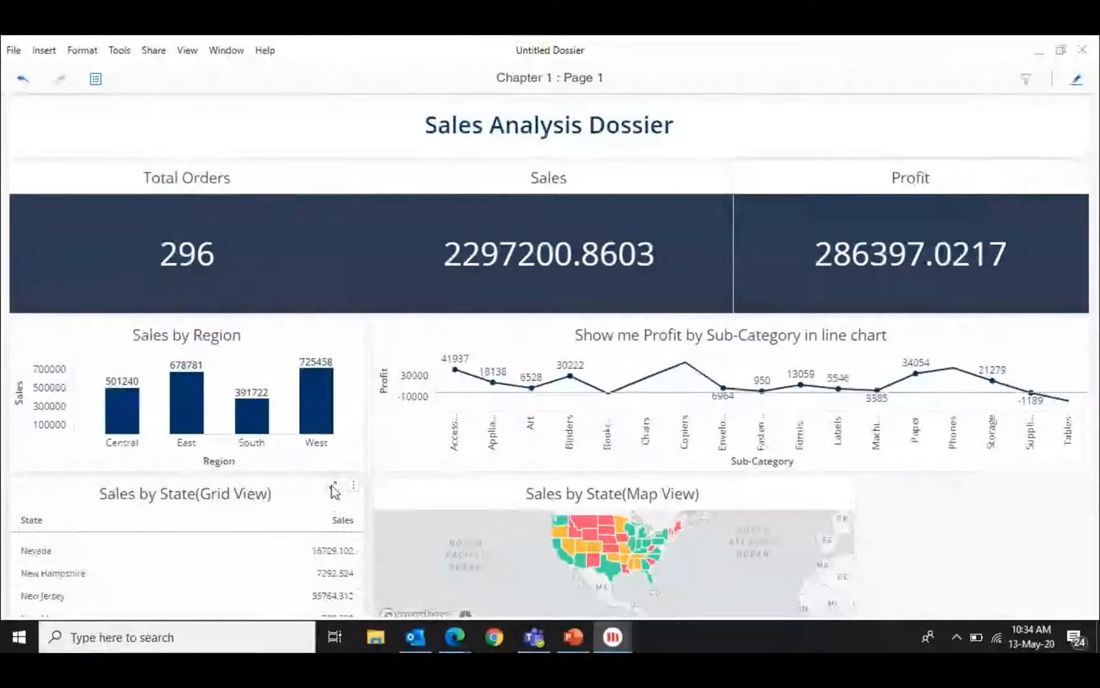
{"action": "left_click", "coordinate": [332, 485]}
{"action": "left_click_drag", "start_coordinate": [1087, 465], "coordinate": [1085, 211]}
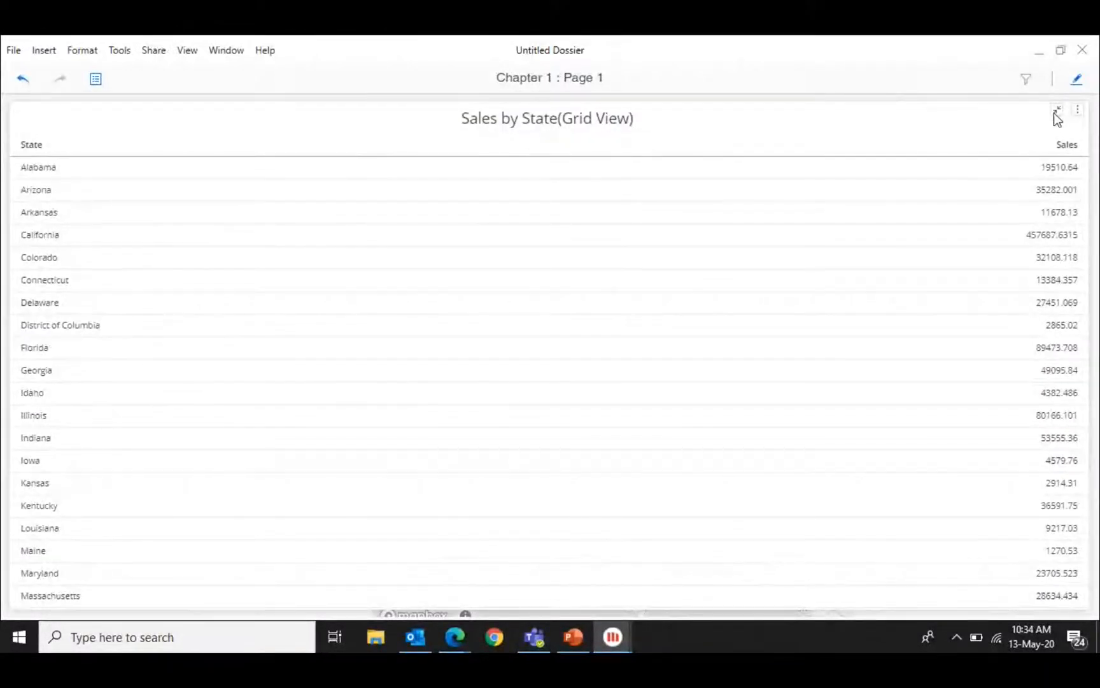
{"action": "left_click", "coordinate": [1057, 109]}
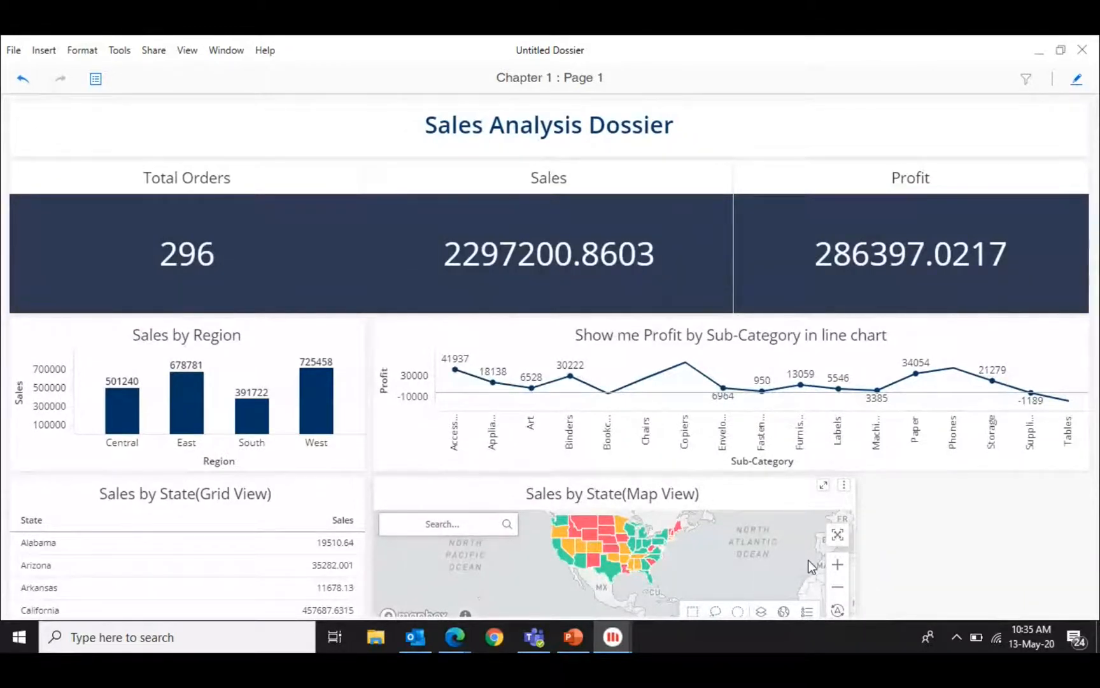
Maximize the Sales by State map and zoom in on the United States to examine sales per state.
{"action": "left_click", "coordinate": [838, 566]}
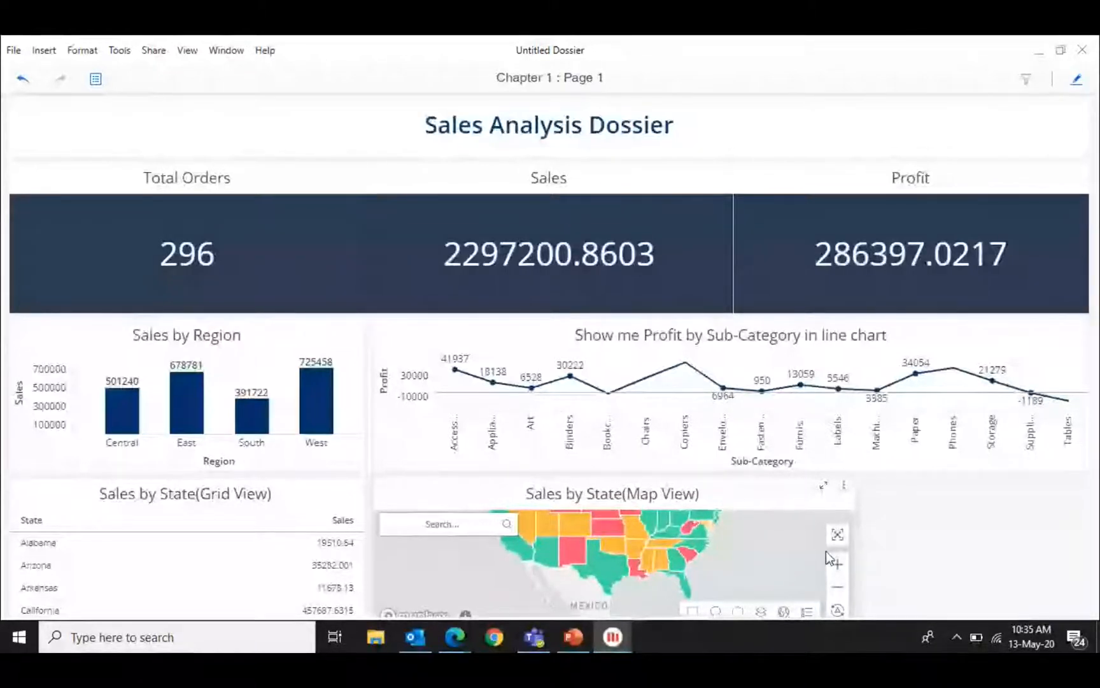
{"action": "left_click", "coordinate": [823, 486]}
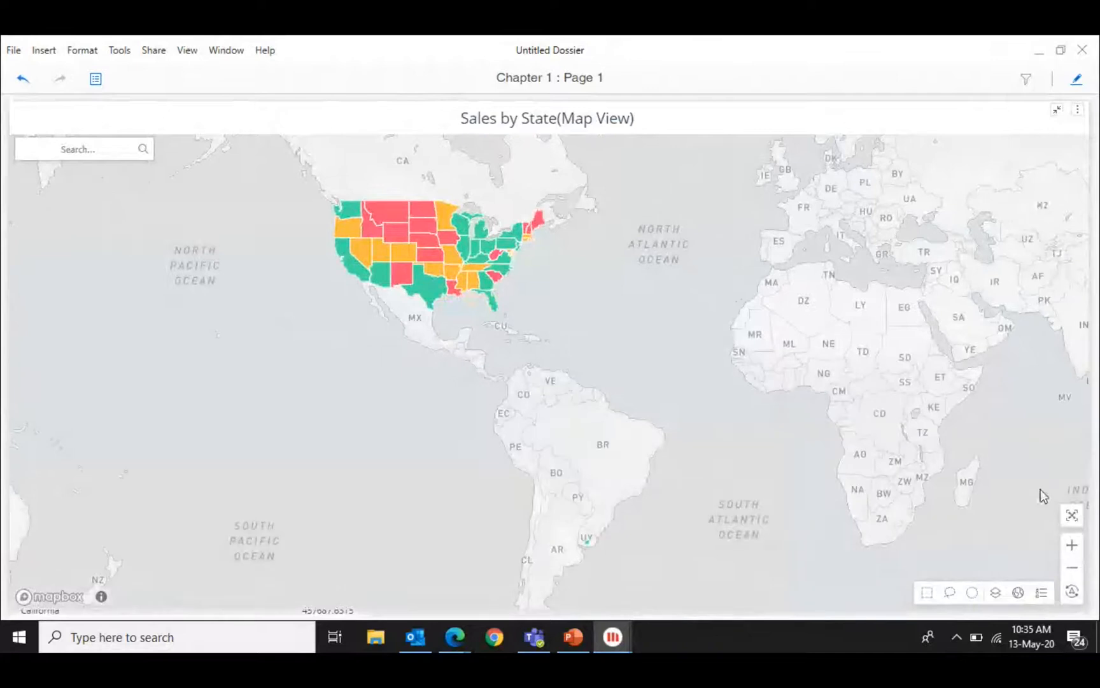
{"action": "left_click", "coordinate": [1072, 545]}
{"action": "left_click", "coordinate": [1073, 545]}
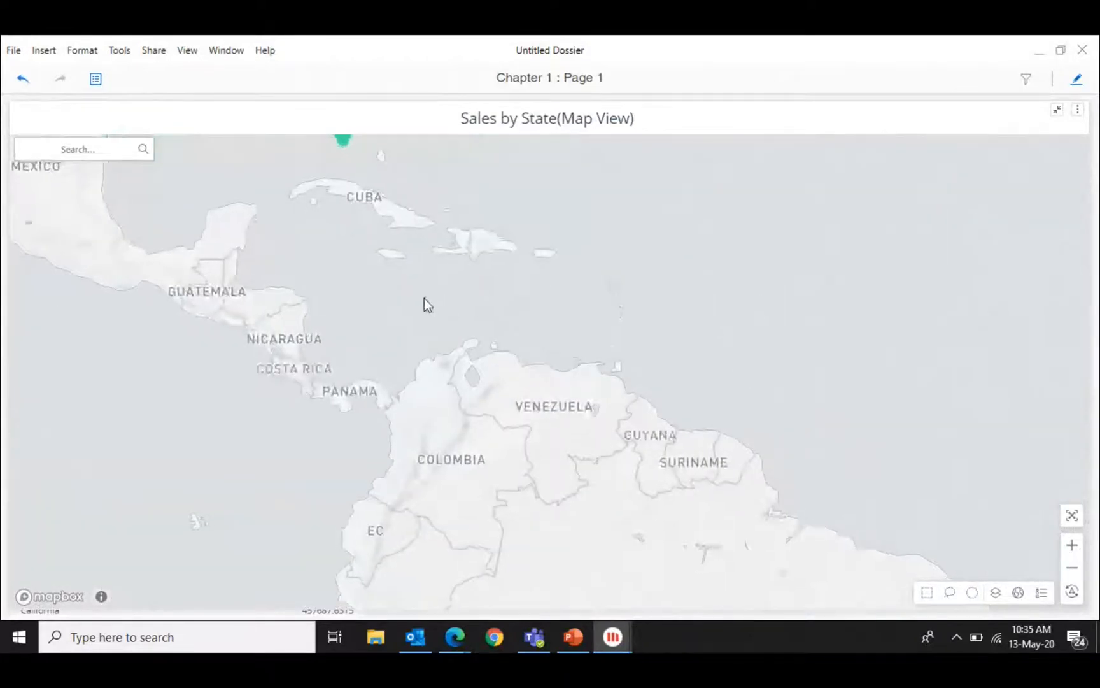
{"action": "left_click_drag", "start_coordinate": [424, 298], "coordinate": [793, 648]}
{"action": "left_click_drag", "start_coordinate": [762, 484], "coordinate": [808, 568]}
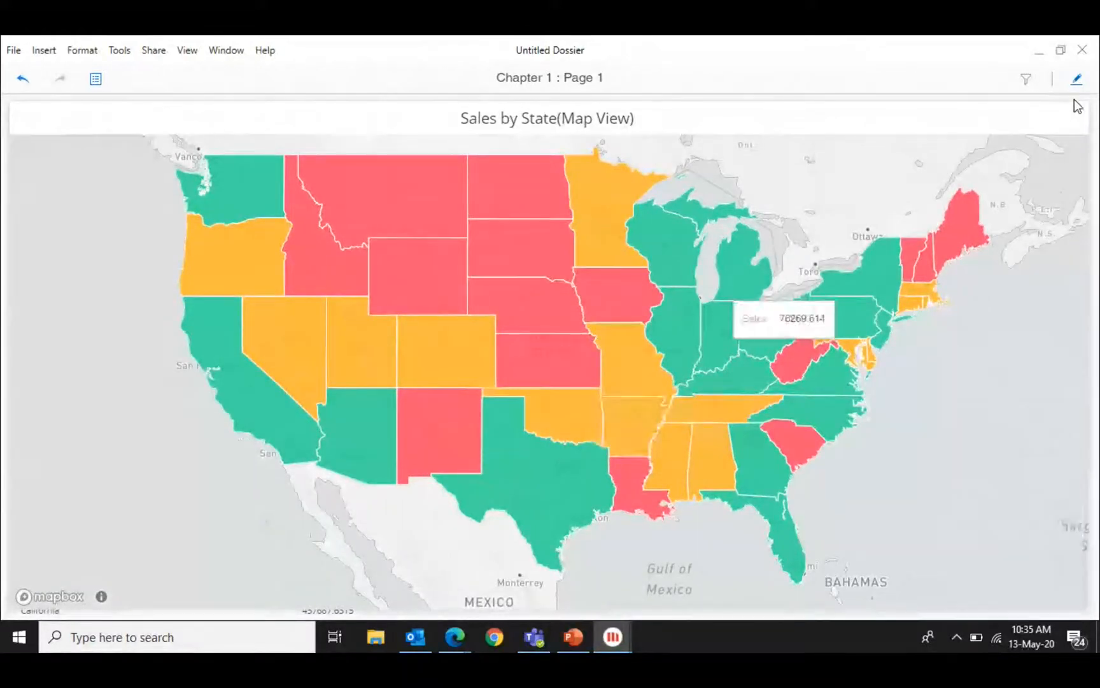
Reset the Sales by State map to its default view and restore the visualization from full size to the dossier page.
{"action": "mouse_move", "coordinate": [1058, 118]}
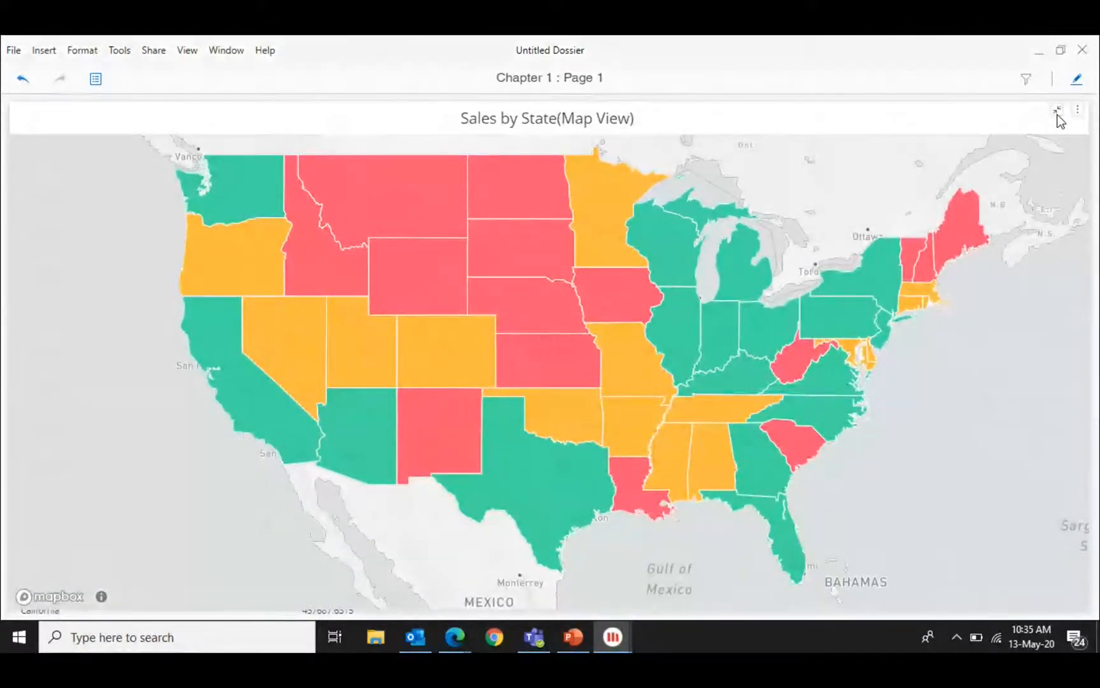
{"action": "left_click", "coordinate": [1058, 112]}
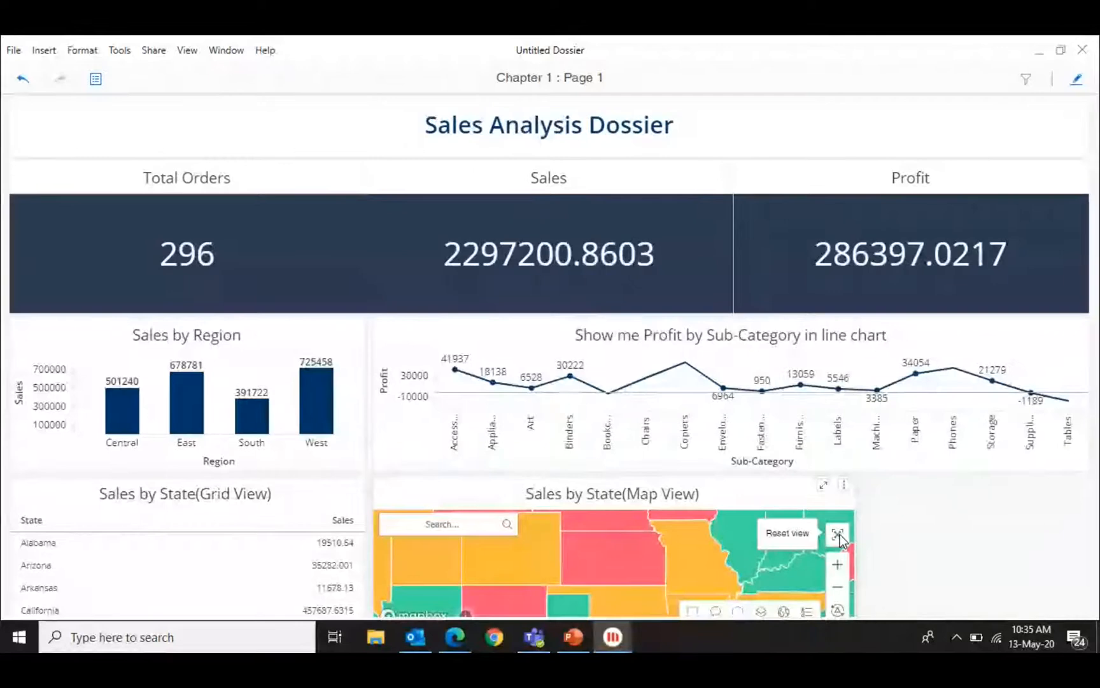
{"action": "left_click", "coordinate": [839, 538]}
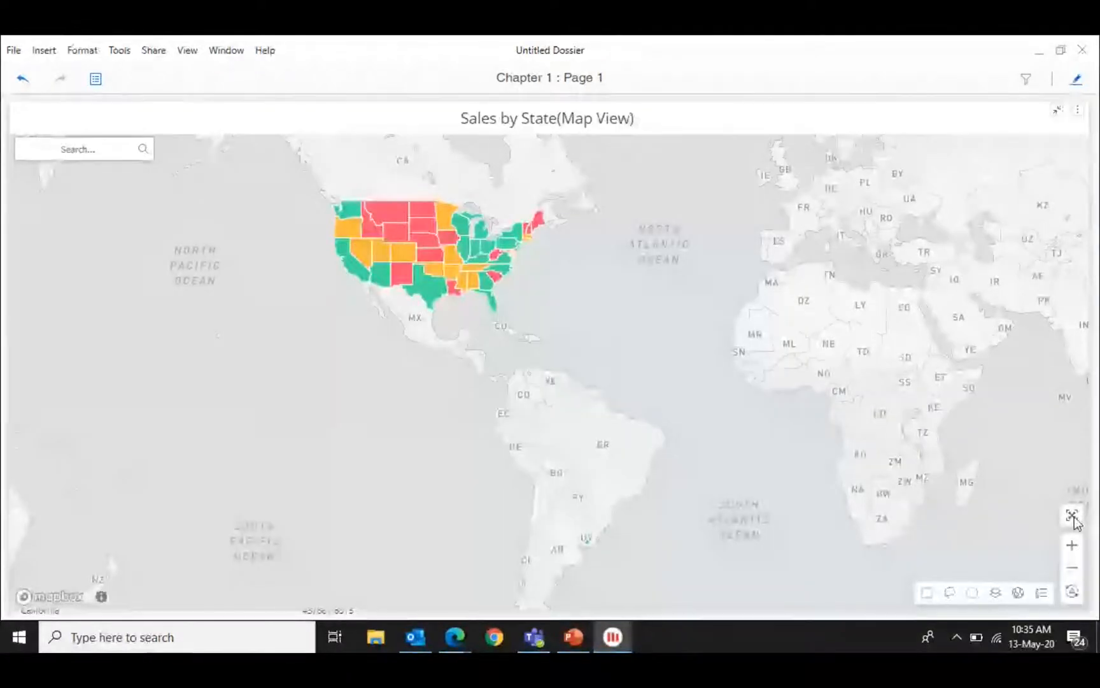
{"action": "left_click", "coordinate": [1058, 112]}
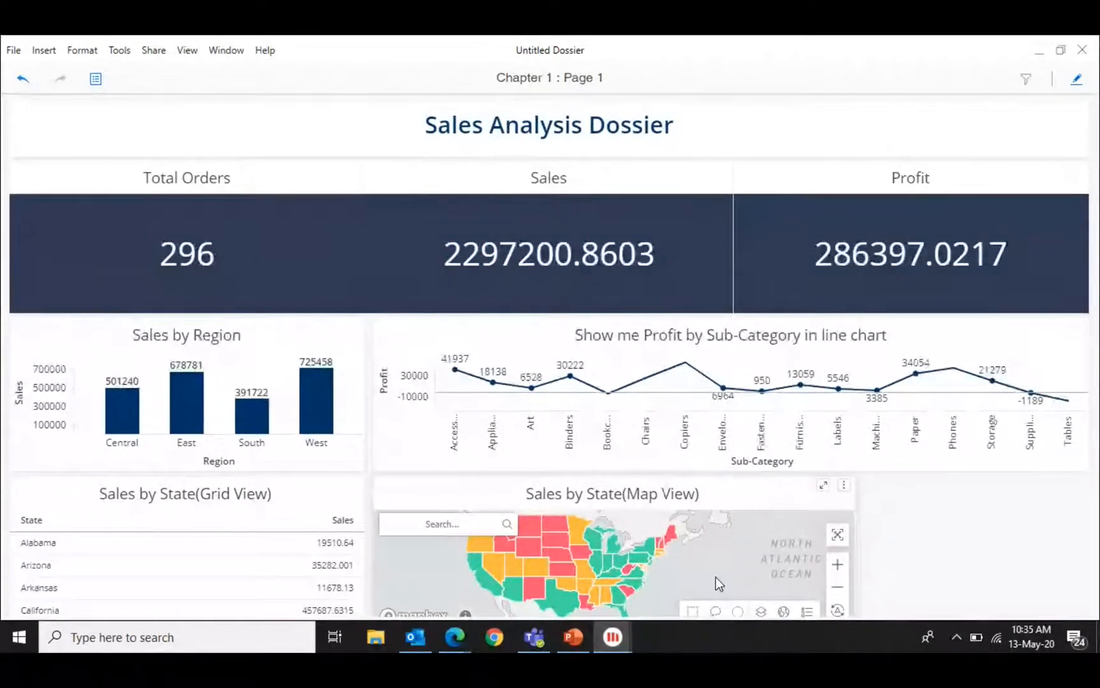
Minimize the open windows, bring the Untitled Dossier back up, and return it from presentation to editing mode.
{"action": "left_click", "coordinate": [1040, 49]}
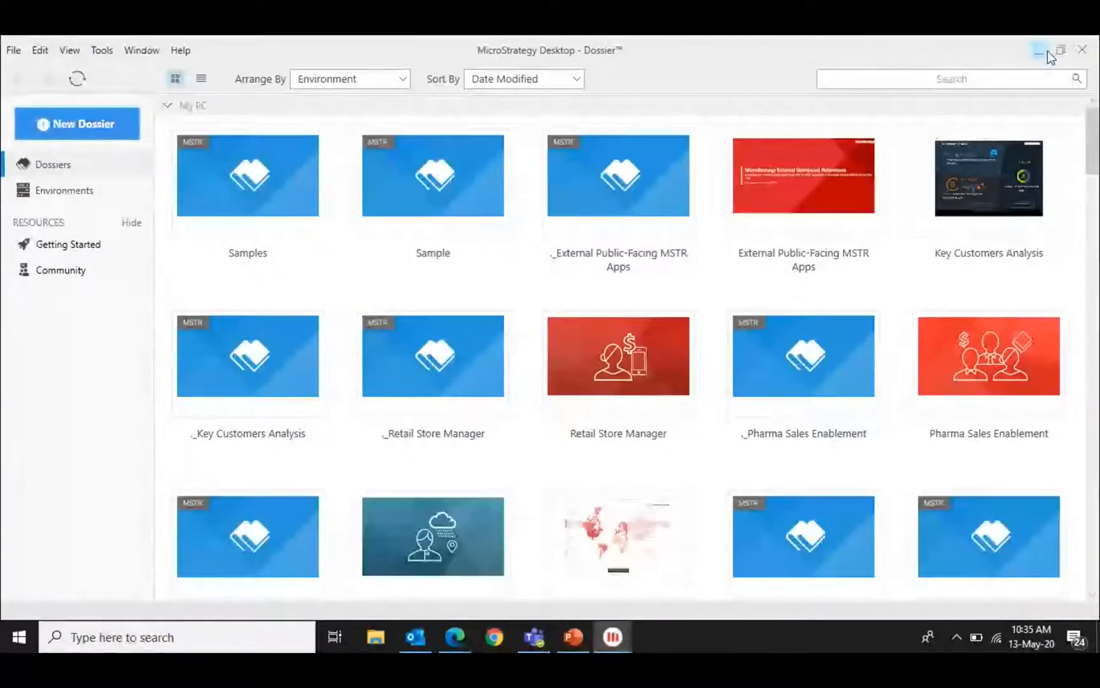
{"action": "left_click", "coordinate": [1040, 50]}
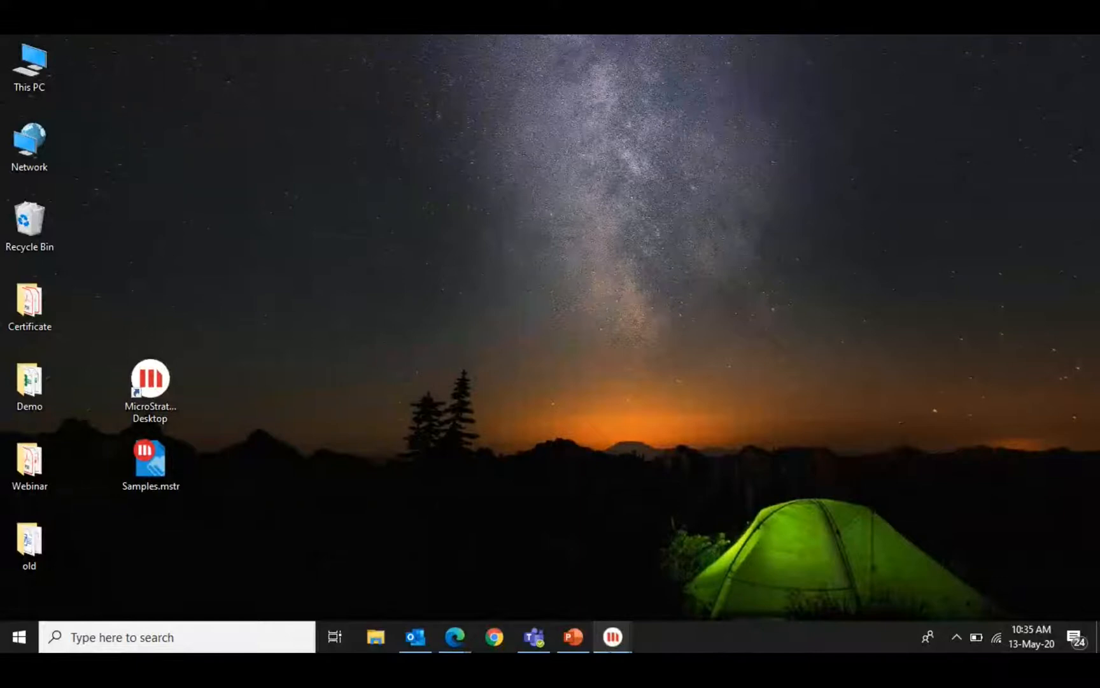
{"action": "mouse_move", "coordinate": [613, 637]}
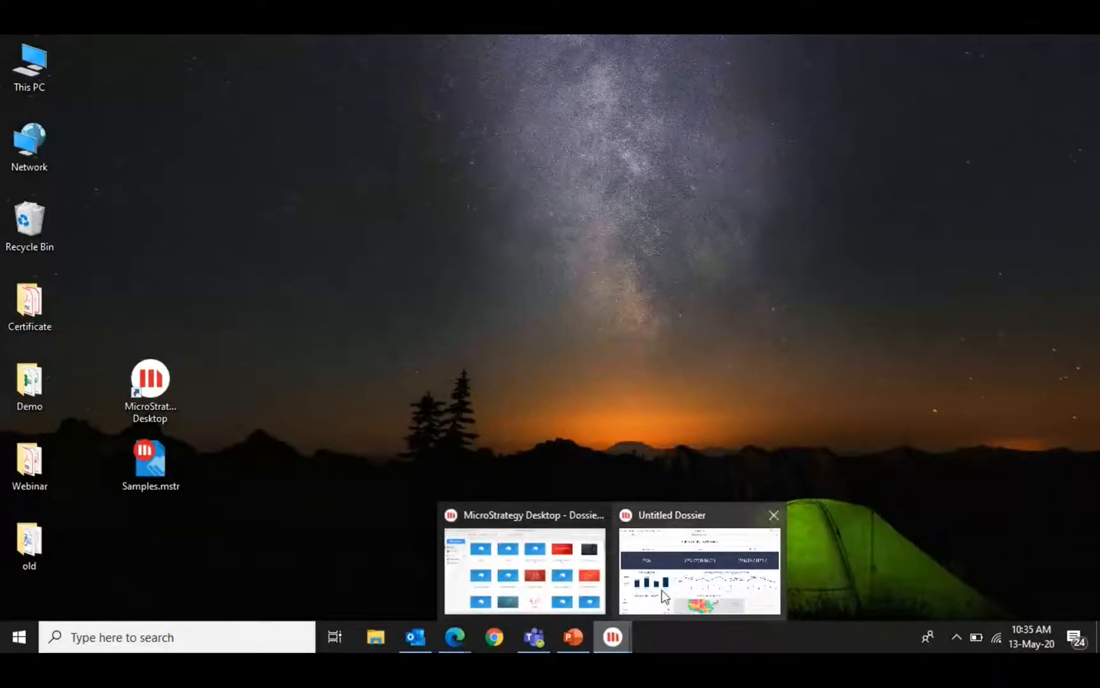
{"action": "left_click", "coordinate": [662, 590]}
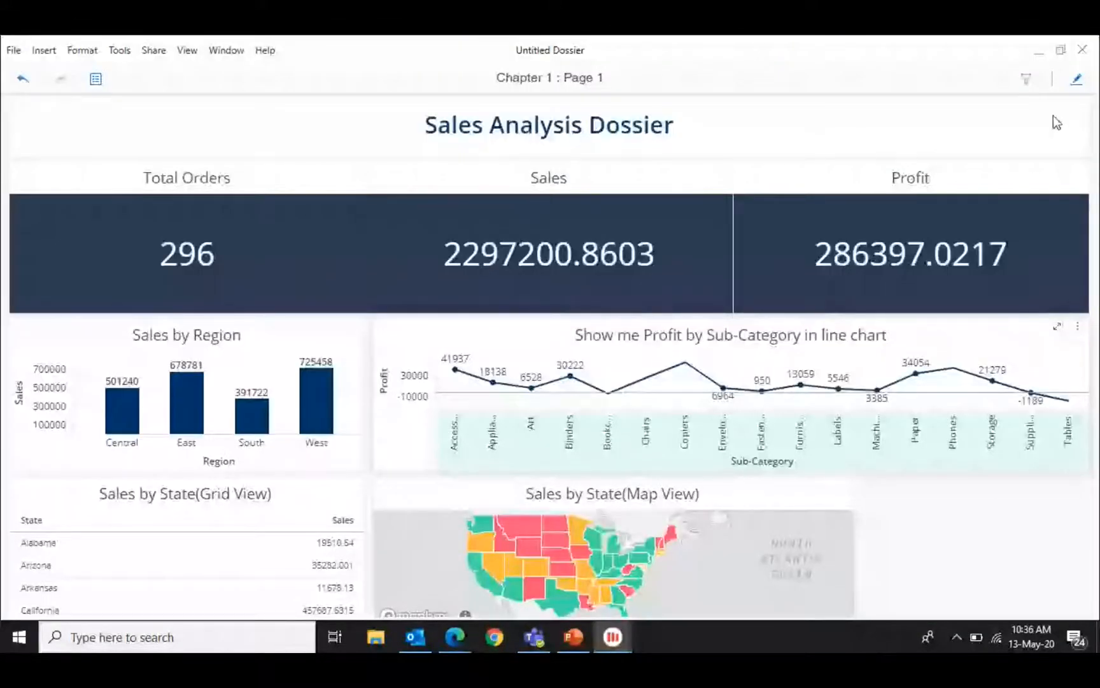
{"action": "left_click", "coordinate": [1078, 80]}
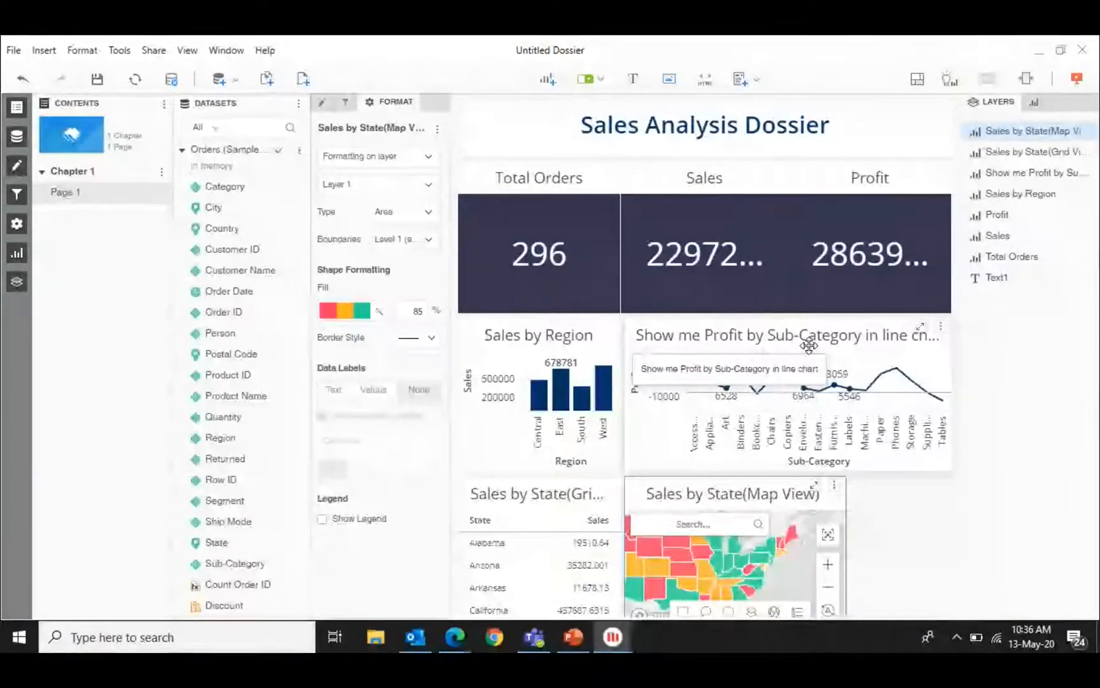
Generate a chart from the suggested question "What are the top 3 Category with the highest Sales?" and place it beside the state map.
{"action": "left_click", "coordinate": [948, 80]}
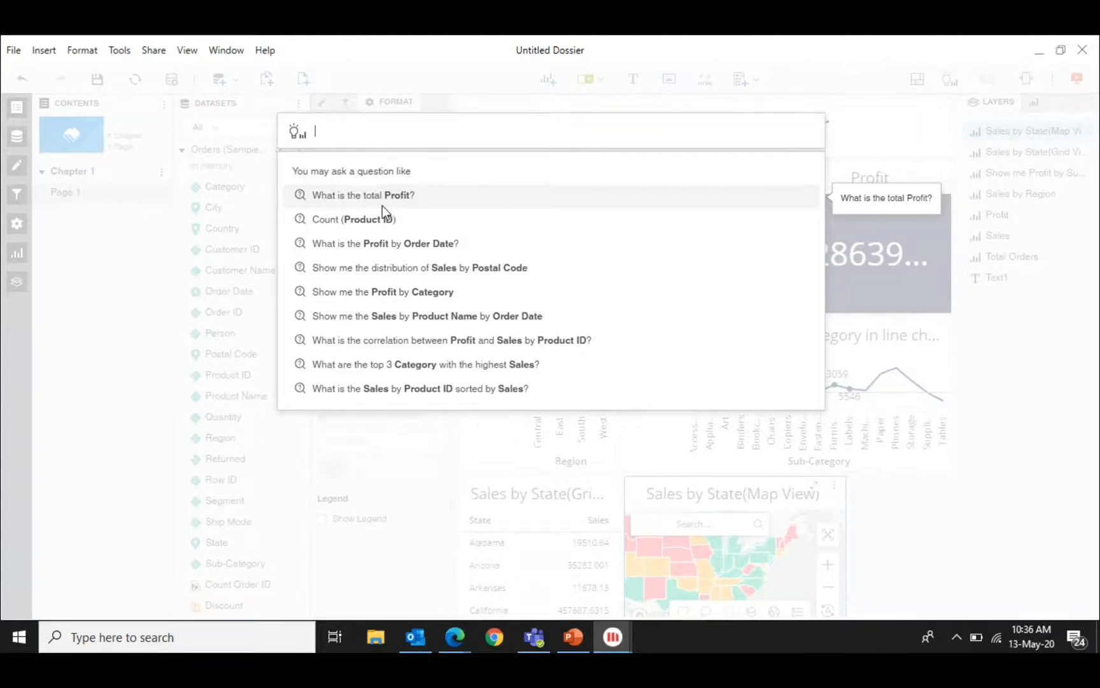
{"action": "left_click", "coordinate": [382, 363]}
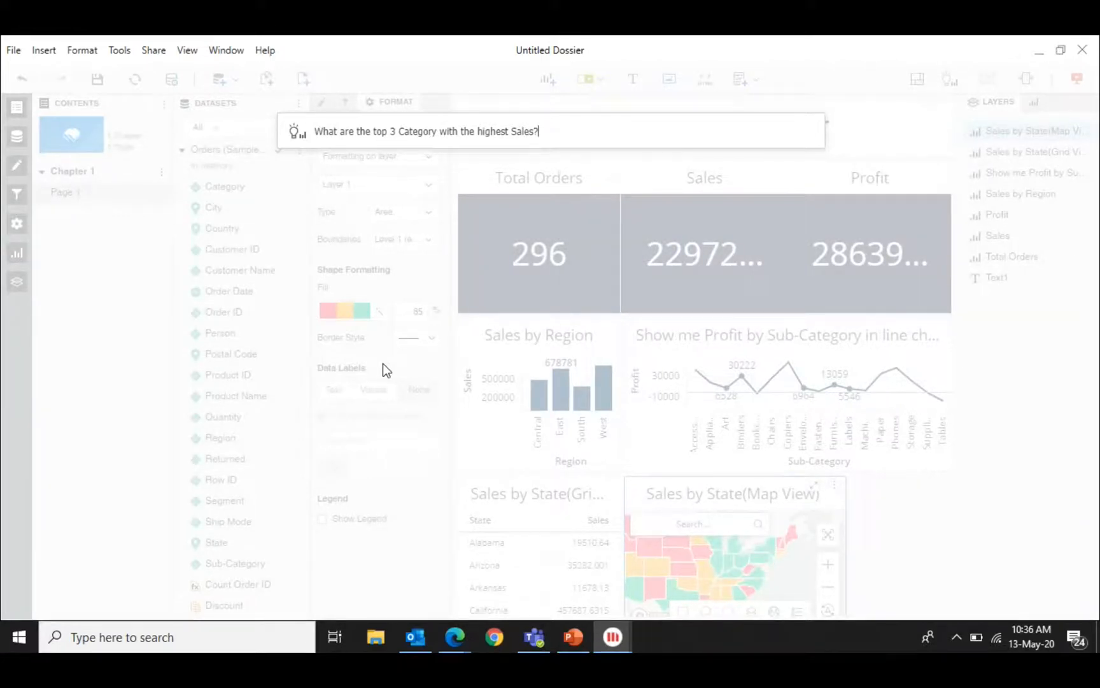
{"action": "key", "text": "Return"}
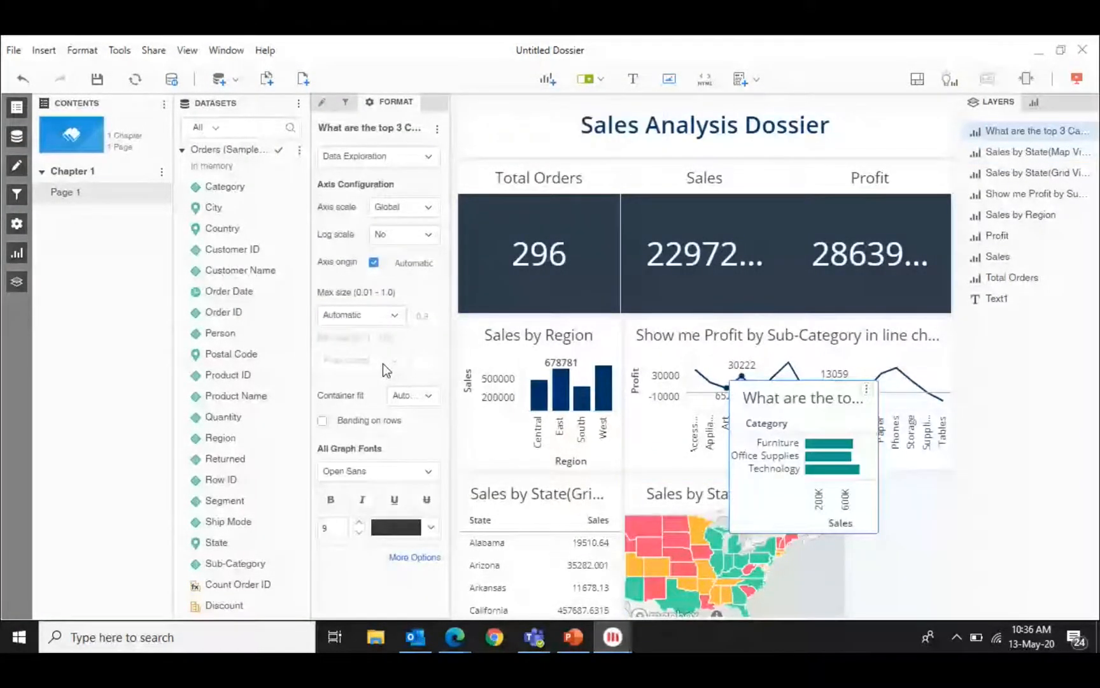
{"action": "left_click_drag", "start_coordinate": [828, 400], "coordinate": [929, 506]}
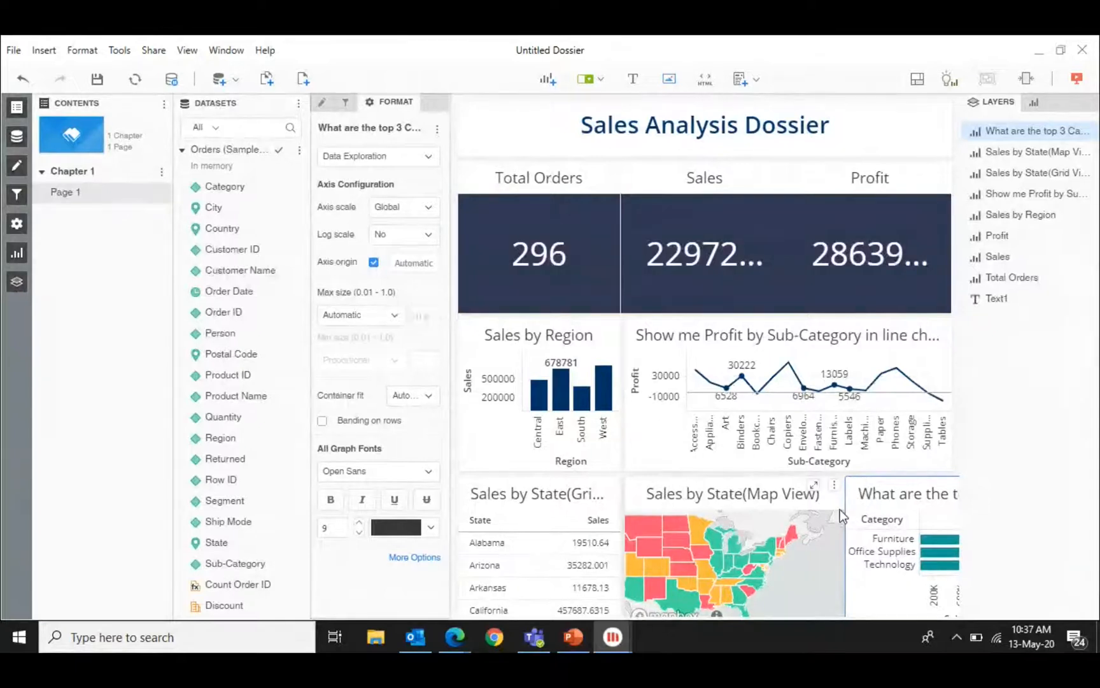
{"action": "left_click_drag", "start_coordinate": [845, 509], "coordinate": [854, 513]}
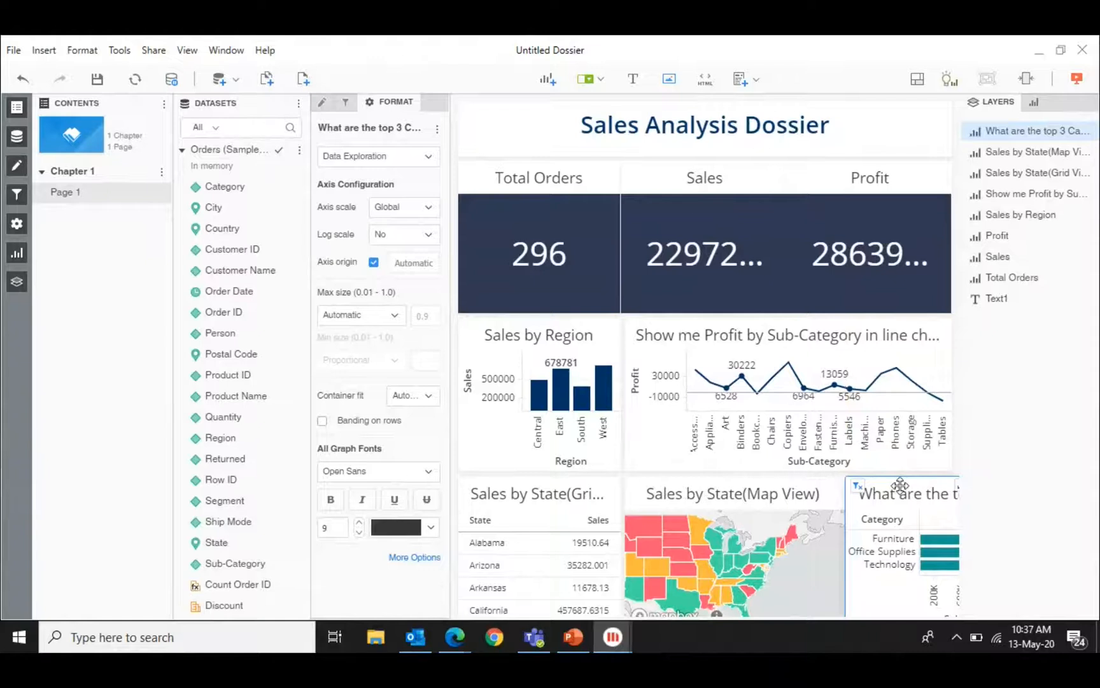
Review the top 3 category chart at full size and delete it.
{"action": "left_click", "coordinate": [958, 487]}
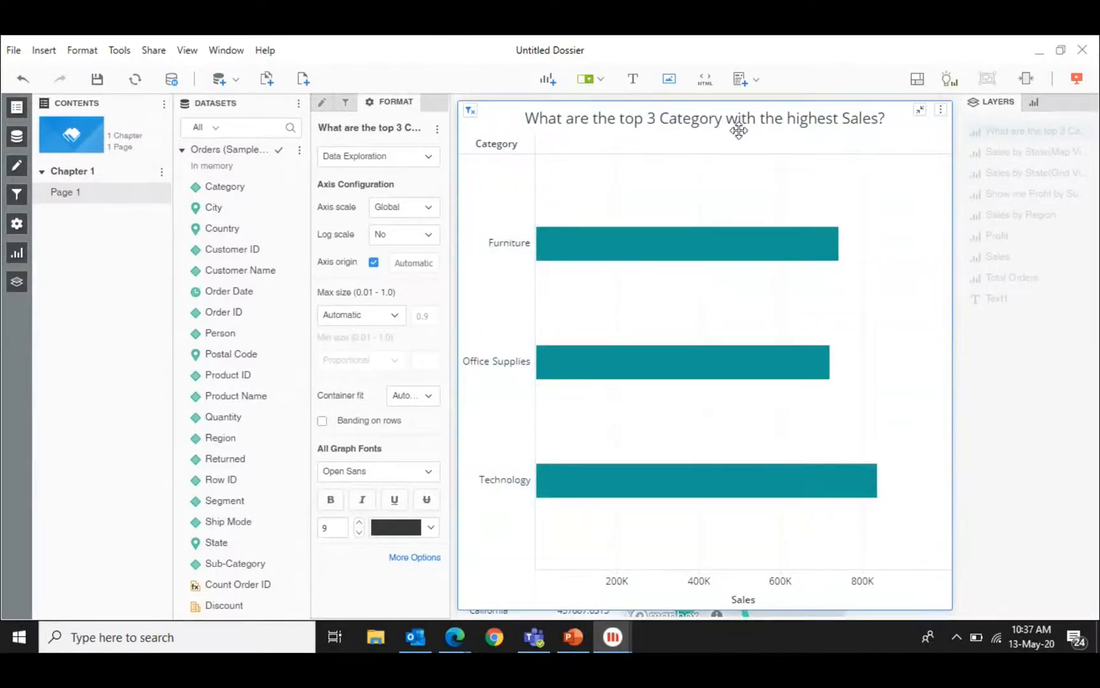
{"action": "left_click", "coordinate": [941, 111]}
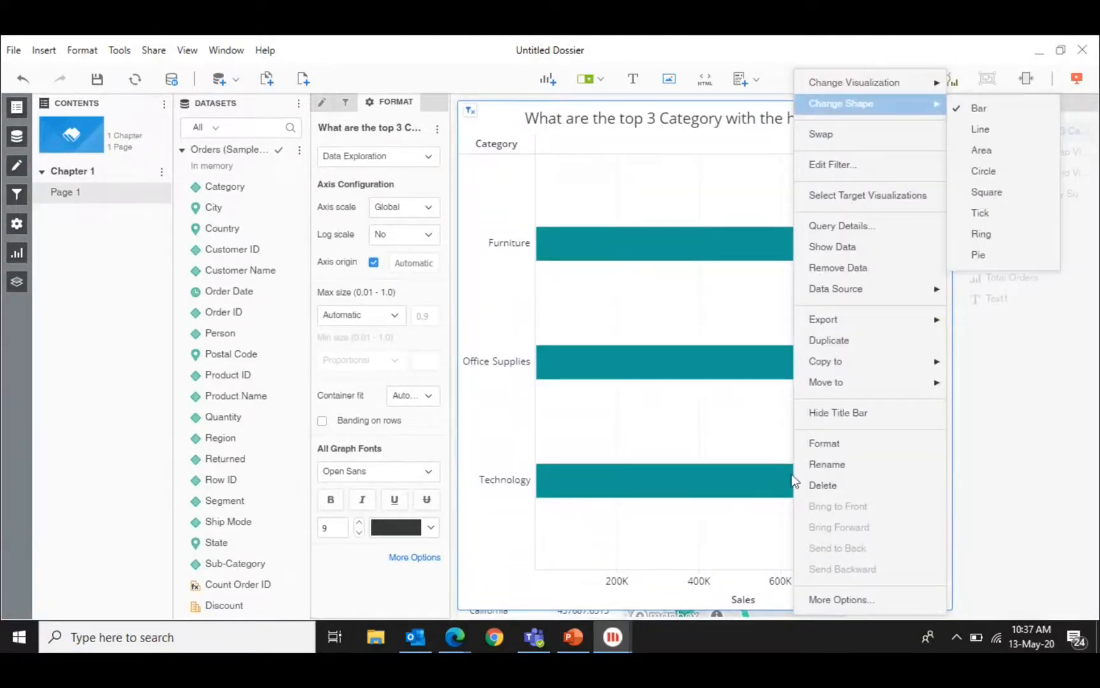
{"action": "left_click", "coordinate": [822, 484]}
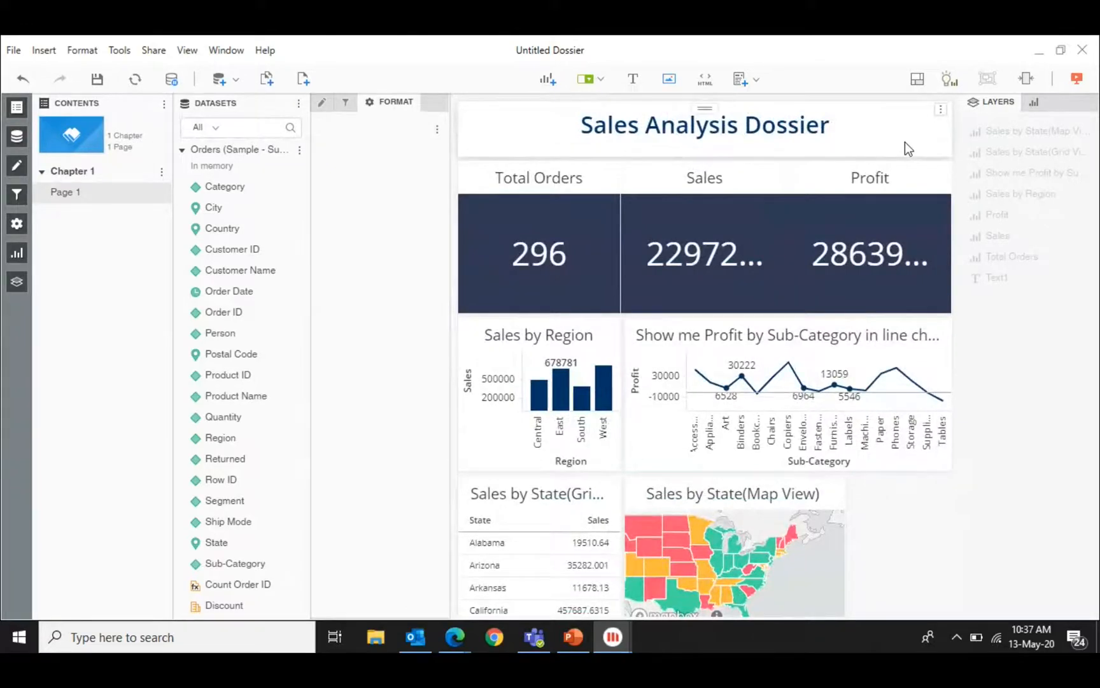
Generate a visualization from the question "What are the top 10 Category by Sales in a pie chart".
{"action": "left_click", "coordinate": [949, 79]}
{"action": "type", "text": "What are the tp"}
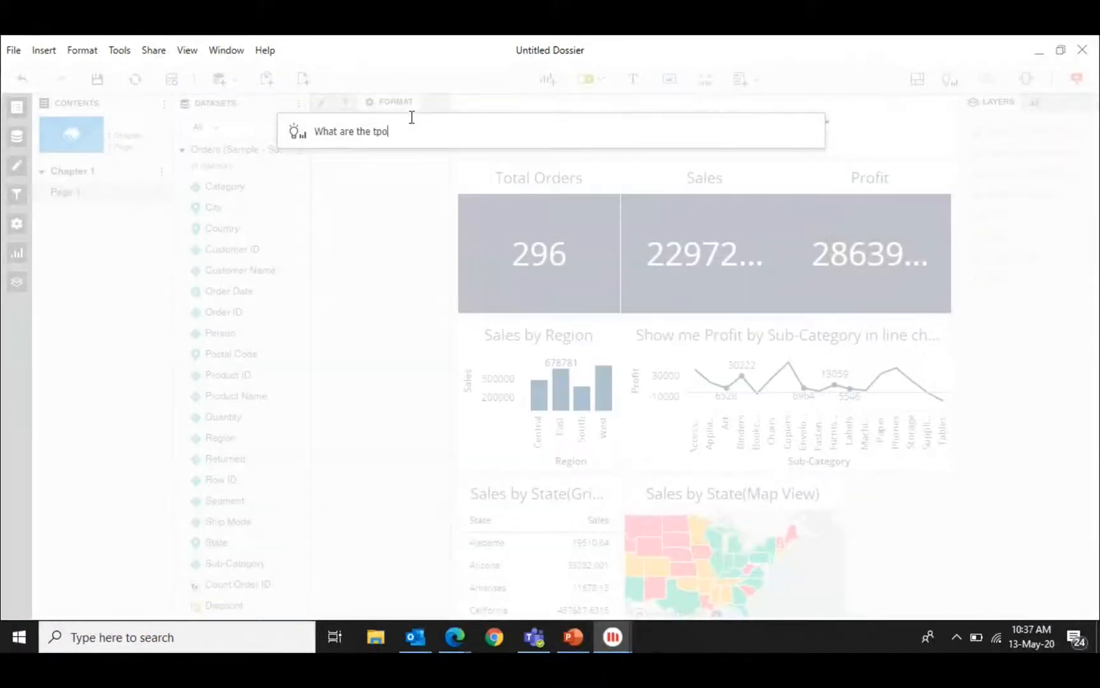
{"action": "key", "text": "BackSpace"}
{"action": "type", "text": "op"}
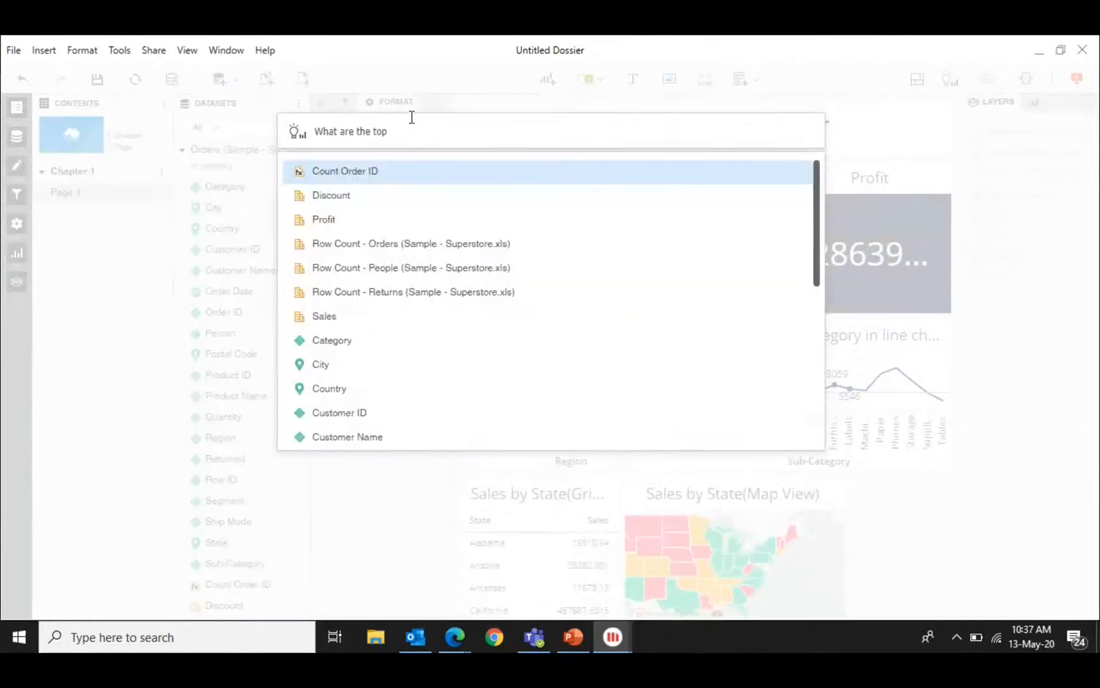
{"action": "type", "text": " 10 Ca"}
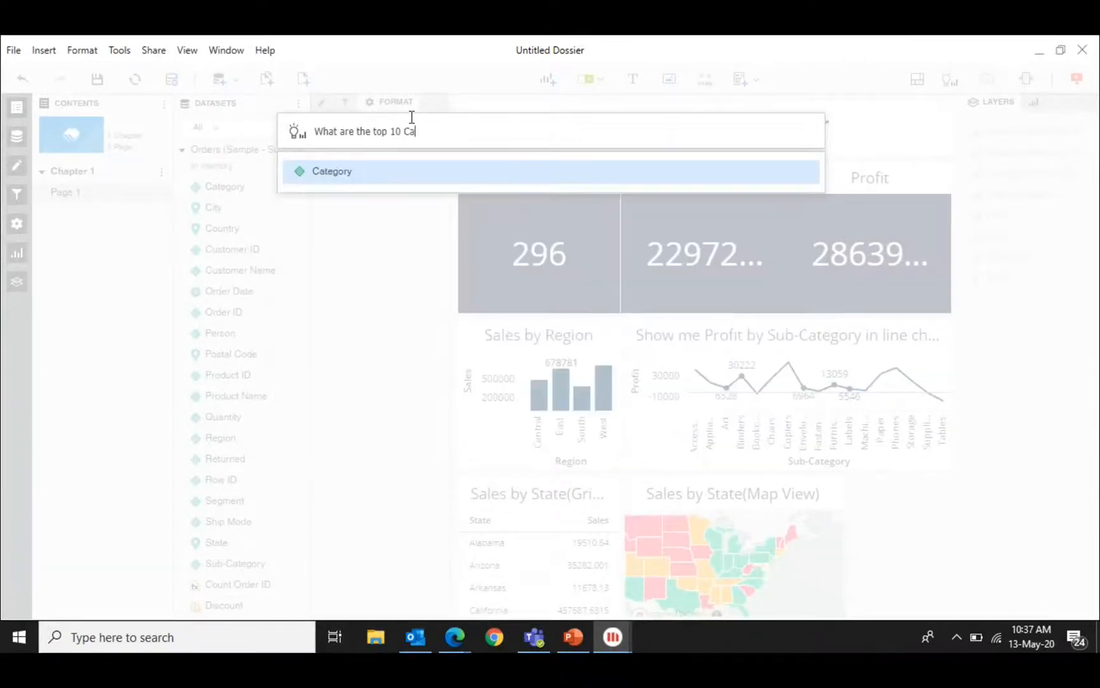
{"action": "type", "text": "tegory"}
{"action": "left_click", "coordinate": [376, 172]}
{"action": "type", "text": "by Sales"}
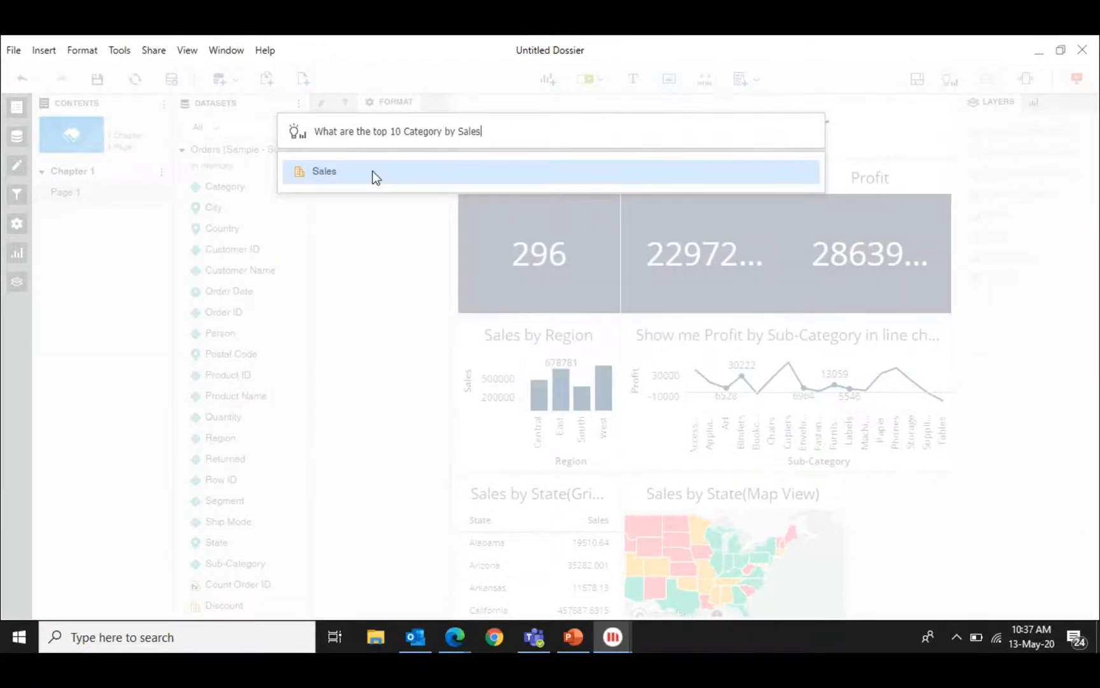
{"action": "left_click", "coordinate": [374, 173]}
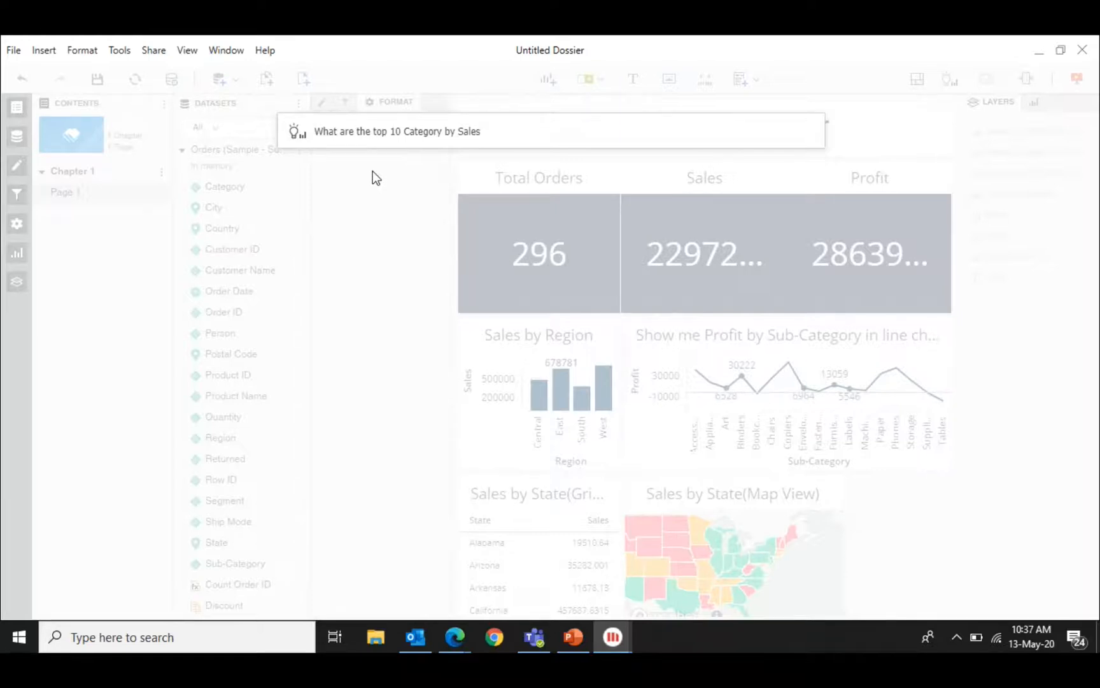
{"action": "type", "text": "in a "}
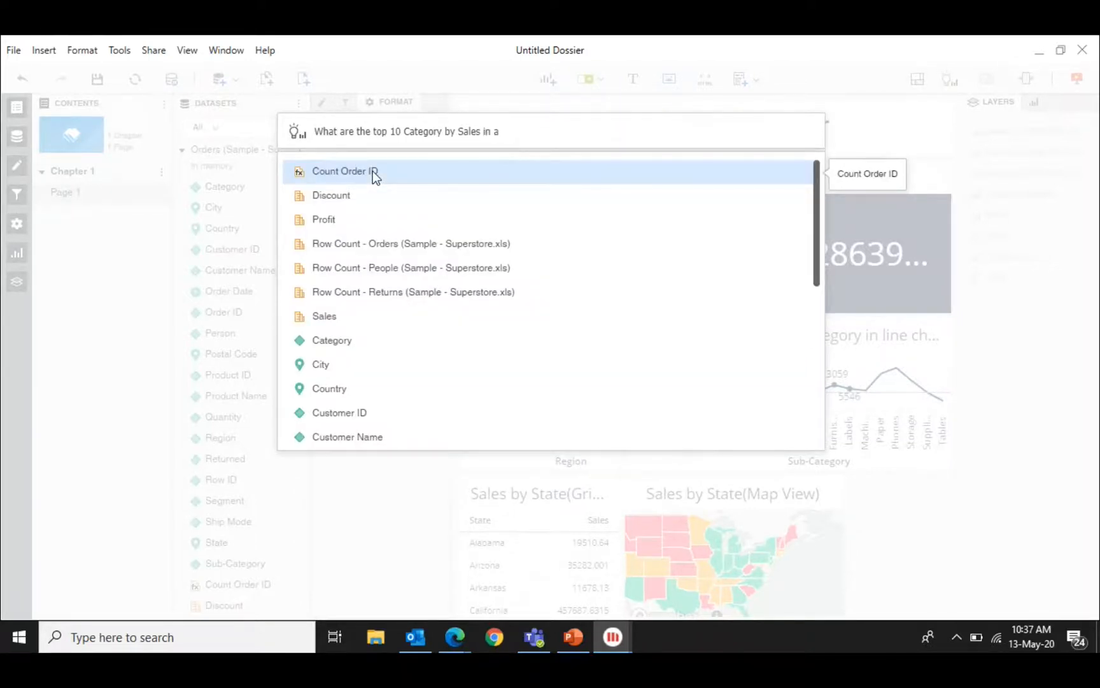
{"action": "type", "text": "pie chart"}
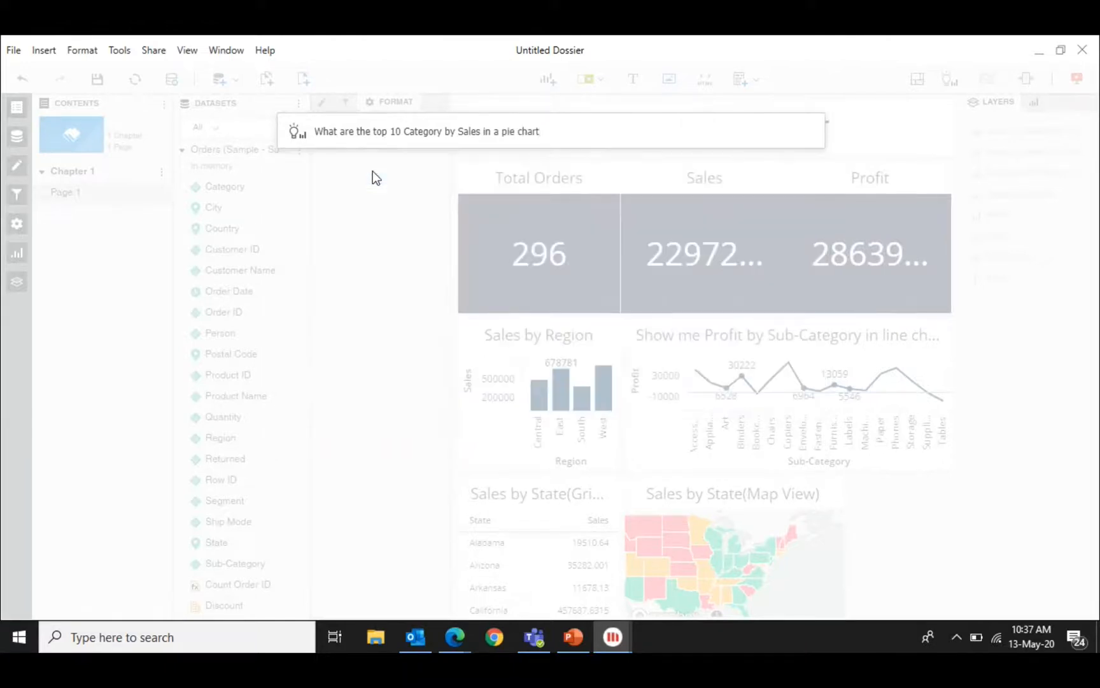
{"action": "key", "text": "Return"}
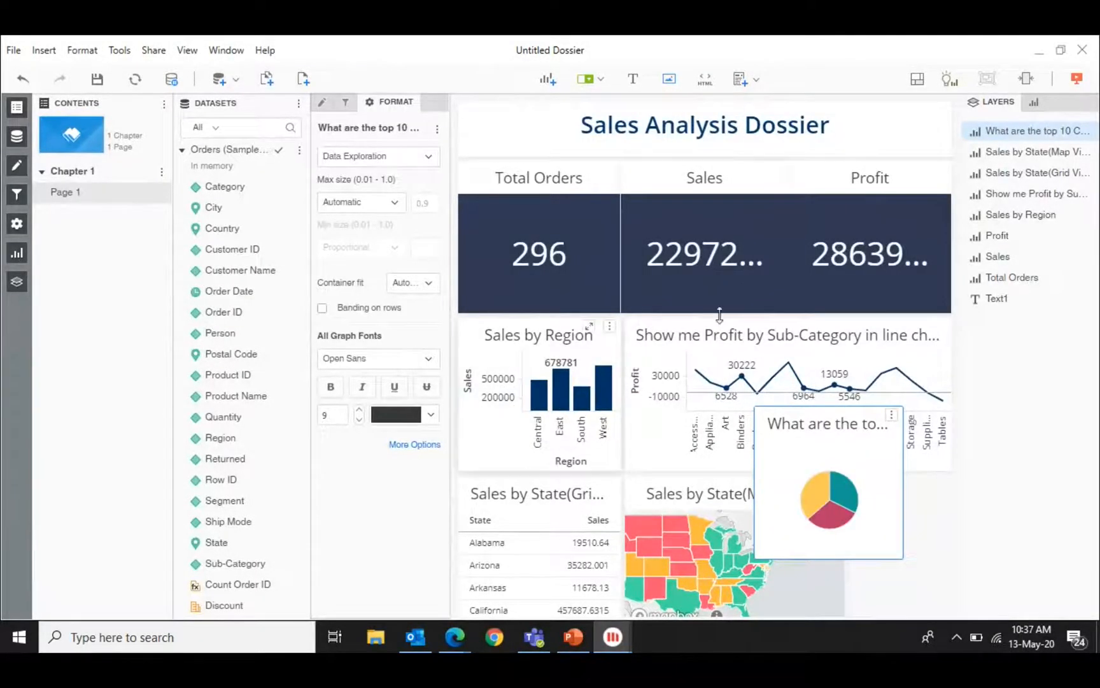
Delete the top 10 category pie chart and dismiss the mail notification.
{"action": "mouse_move", "coordinate": [810, 493]}
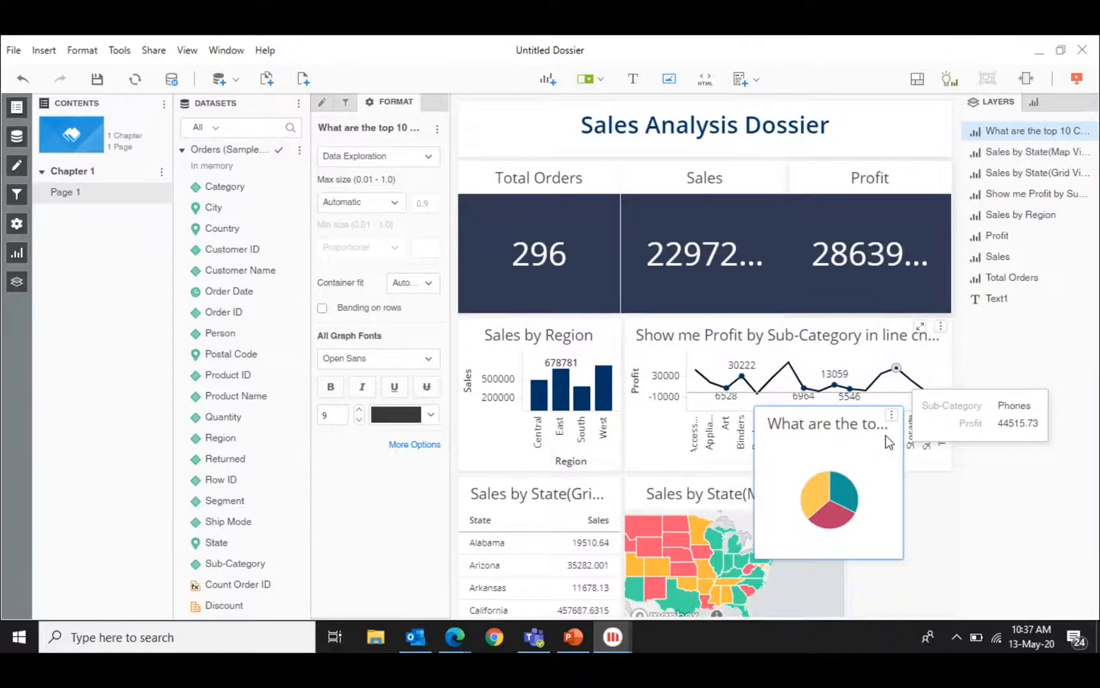
{"action": "left_click", "coordinate": [892, 415]}
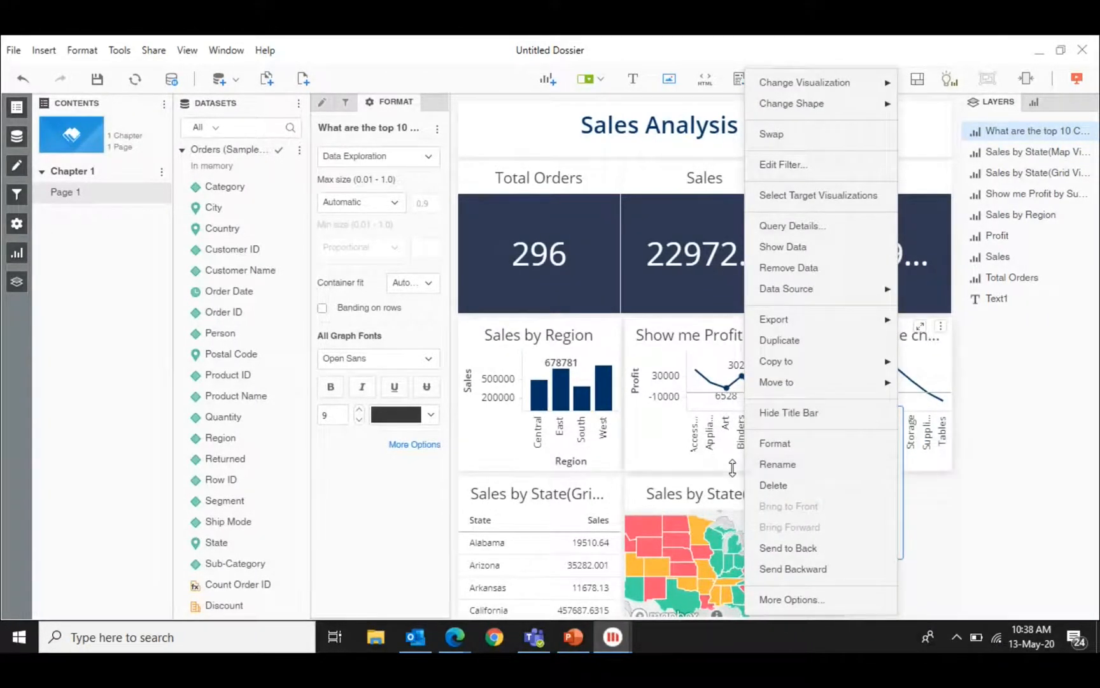
{"action": "left_click", "coordinate": [924, 519]}
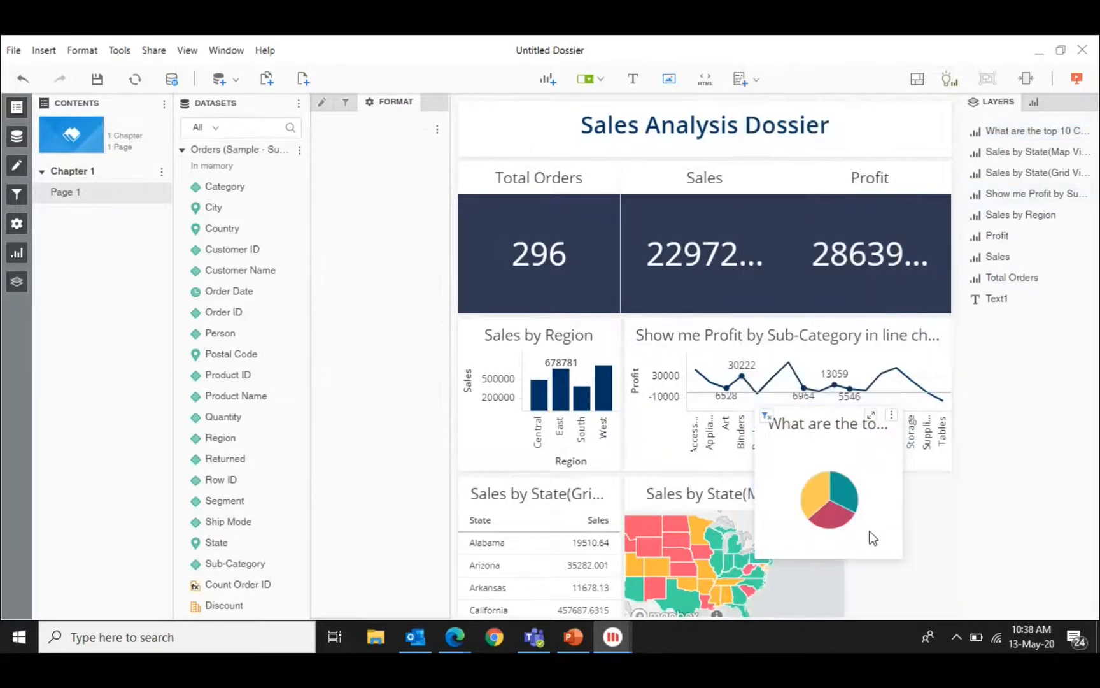
{"action": "left_click", "coordinate": [828, 549]}
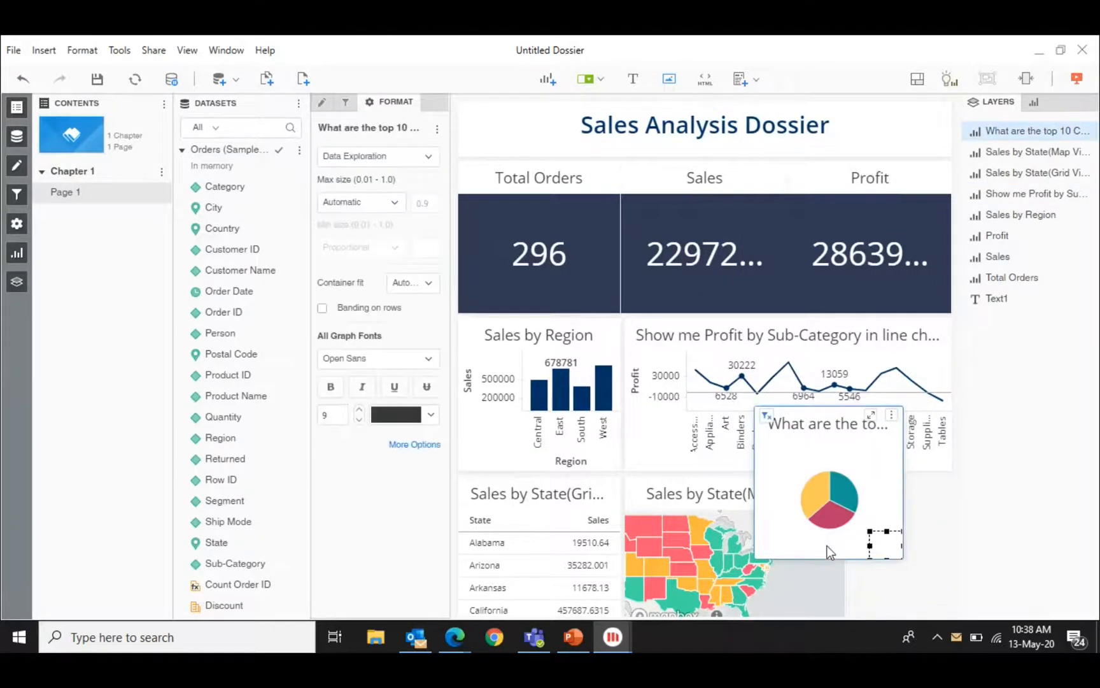
{"action": "left_click", "coordinate": [892, 418]}
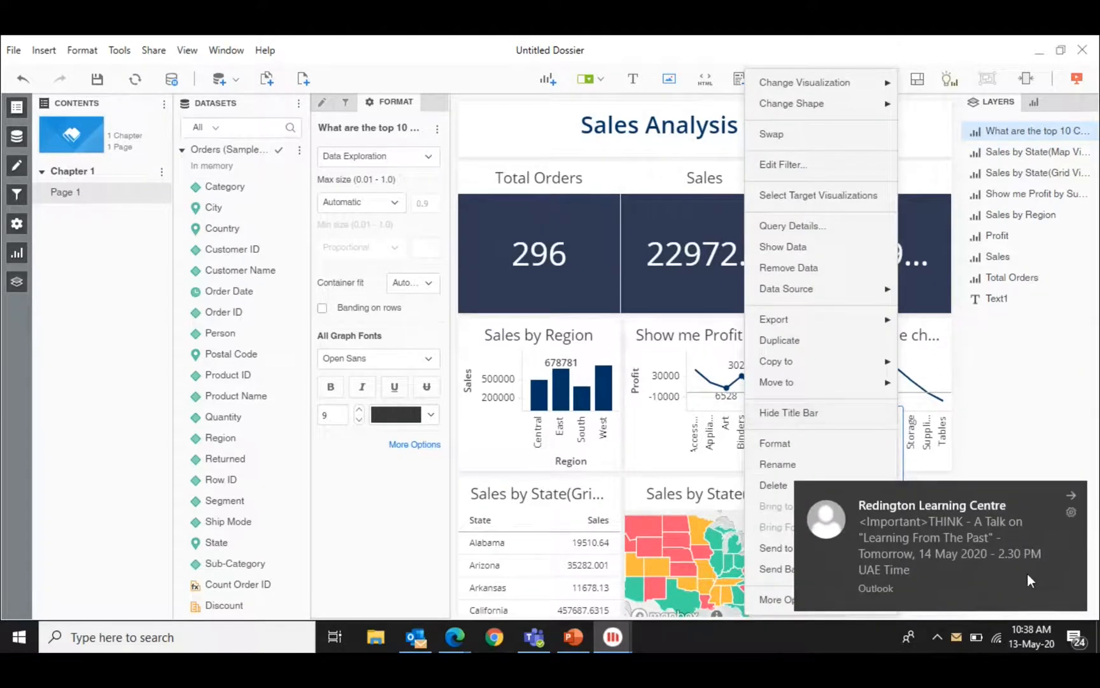
{"action": "left_click", "coordinate": [1075, 493]}
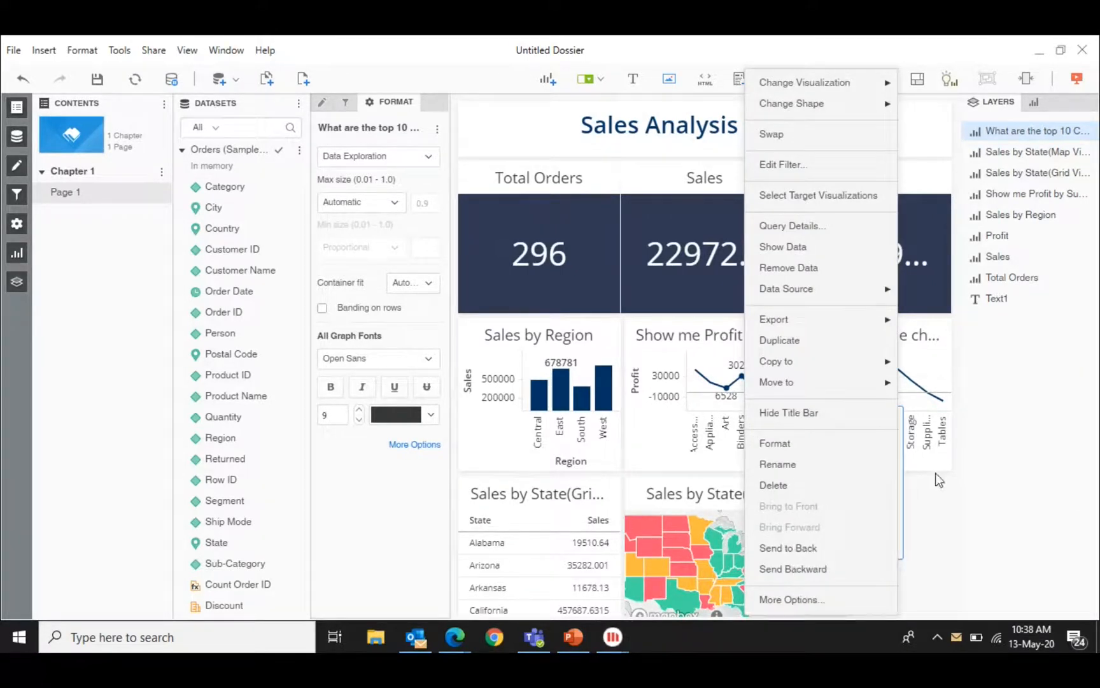
{"action": "left_click", "coordinate": [786, 484]}
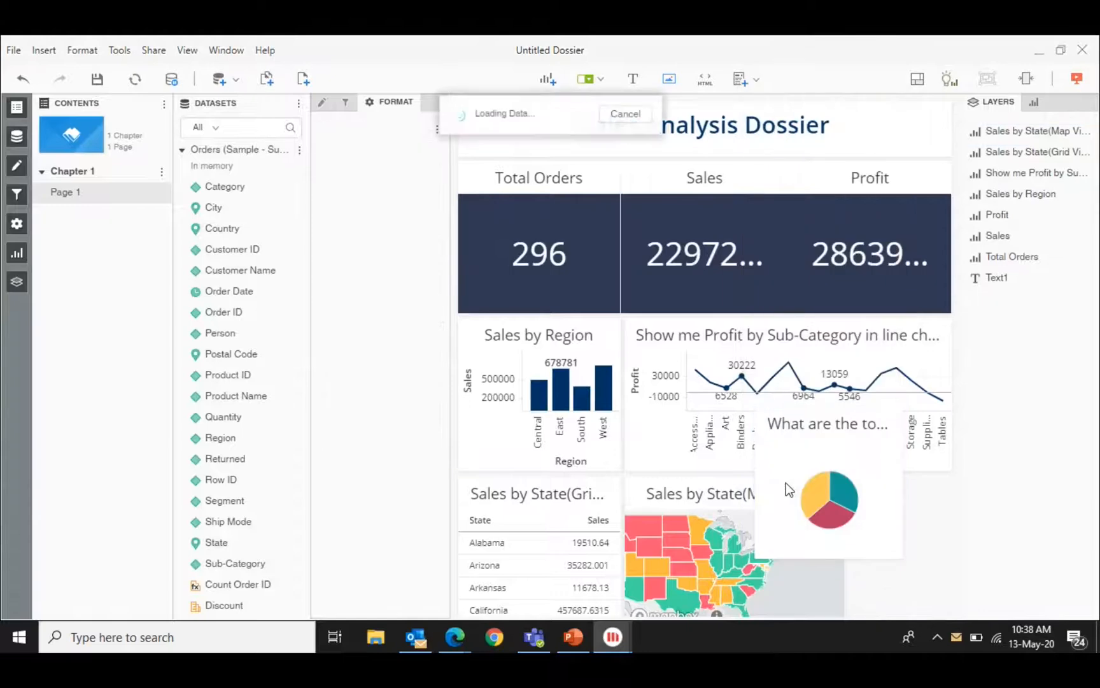
Generate a visualization from the question "What are the top 3 Product Name by Sales ?" and place it beside the state map.
{"action": "left_click", "coordinate": [949, 83]}
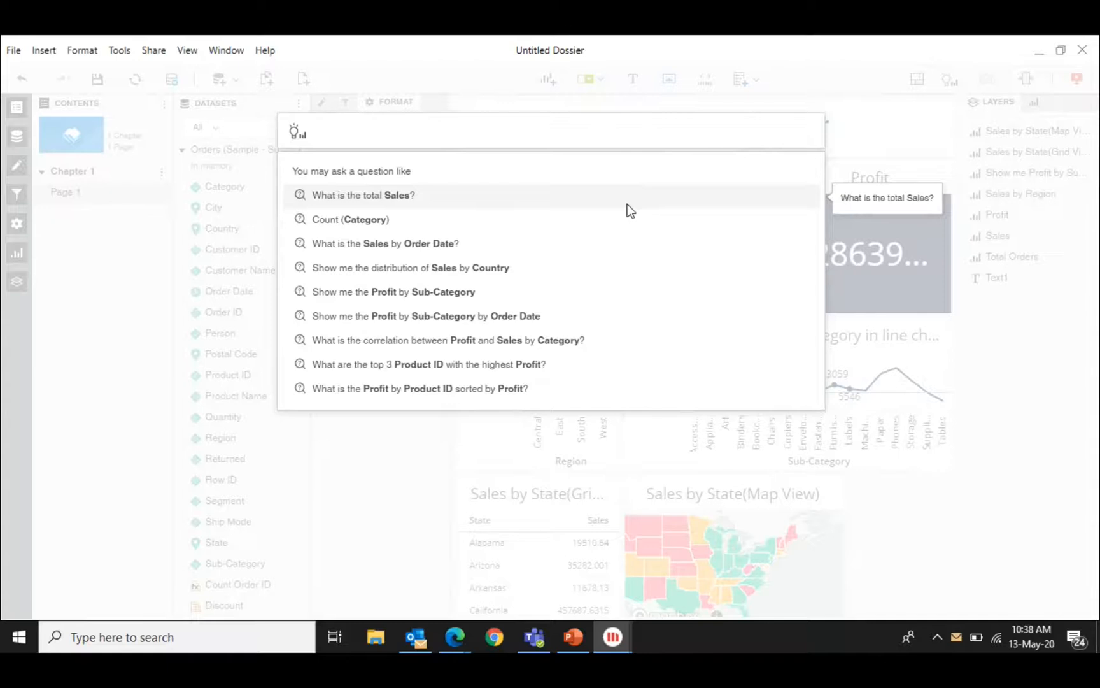
{"action": "type", "text": "What "}
{"action": "type", "text": "ate t"}
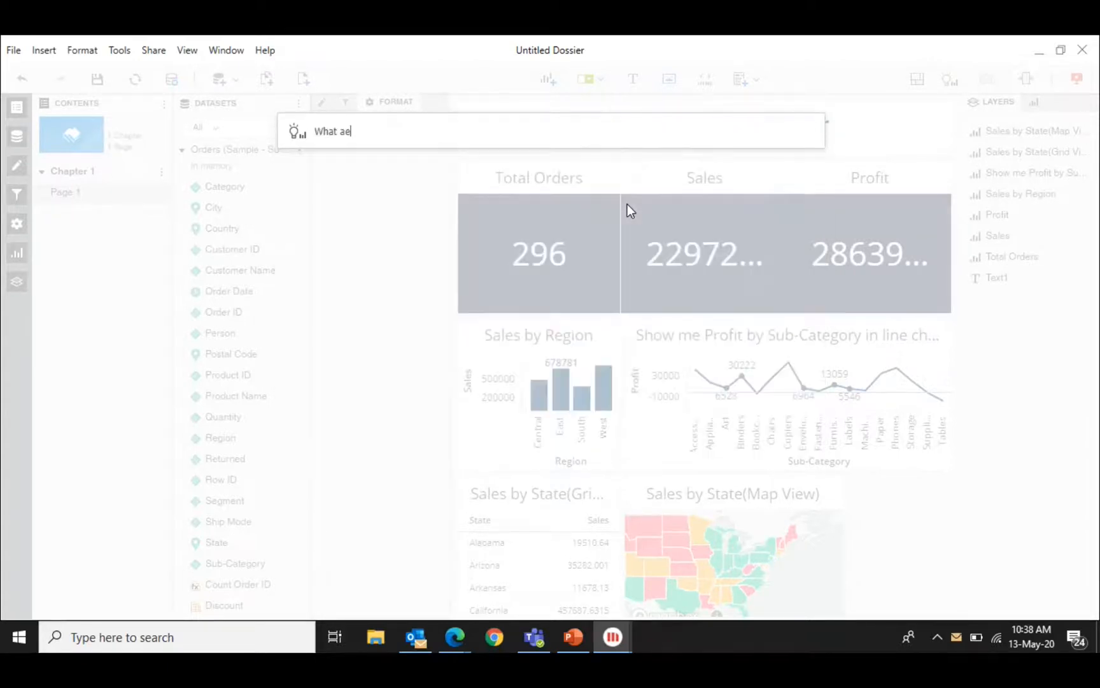
{"action": "key", "text": "BackSpace"}
{"action": "key", "text": "BackSpace"}
{"action": "key", "text": "BackSpace"}
{"action": "key", "text": "BackSpace"}
{"action": "type", "text": "re  t"}
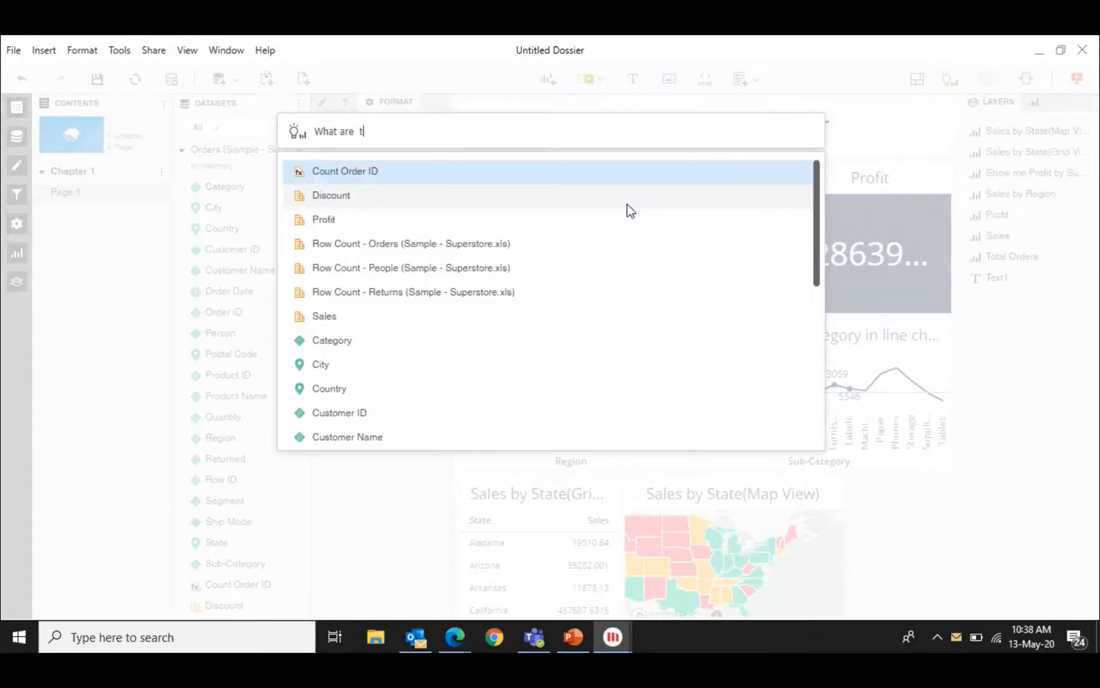
{"action": "type", "text": "he top 3 Prod"}
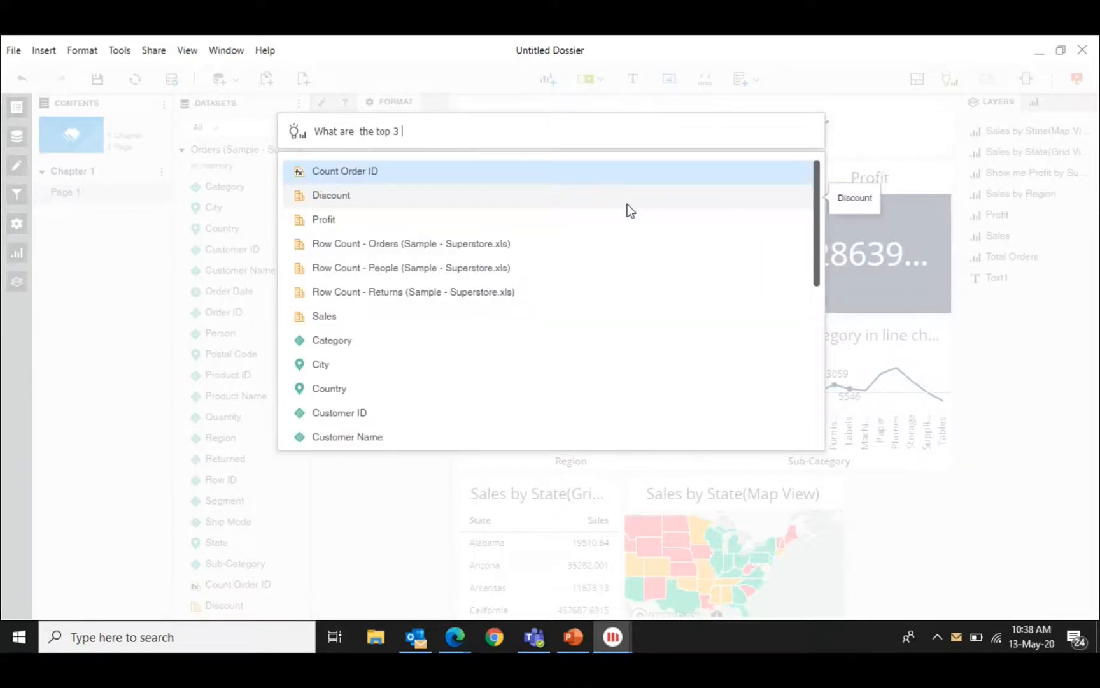
{"action": "left_click", "coordinate": [494, 201]}
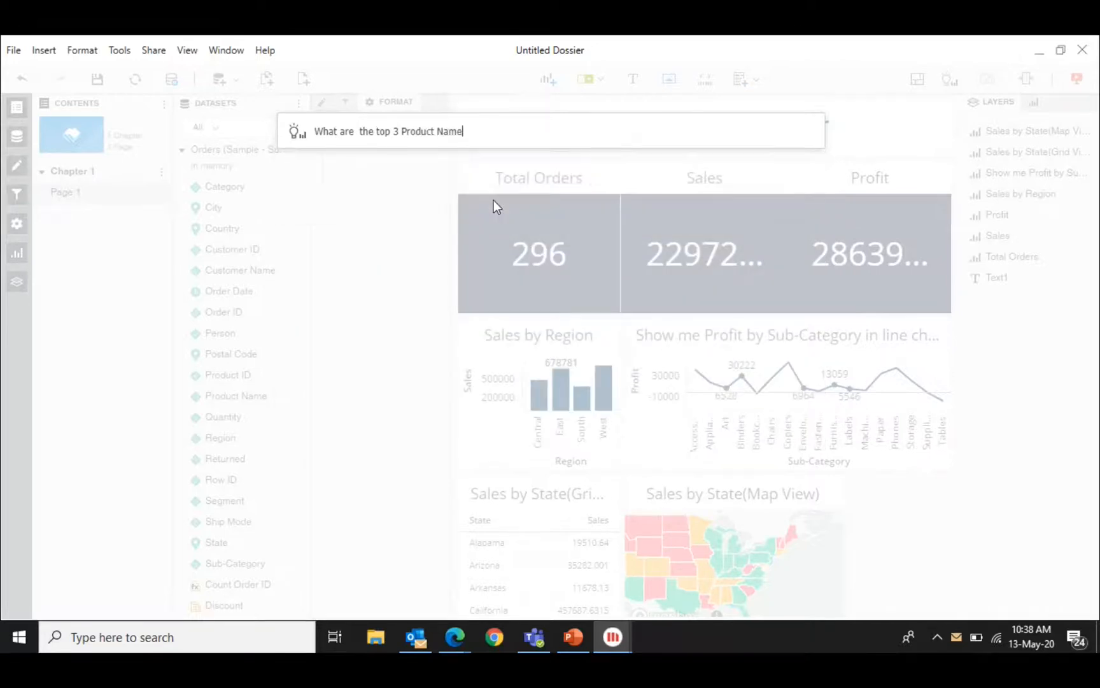
{"action": "type", "text": "by Sales"}
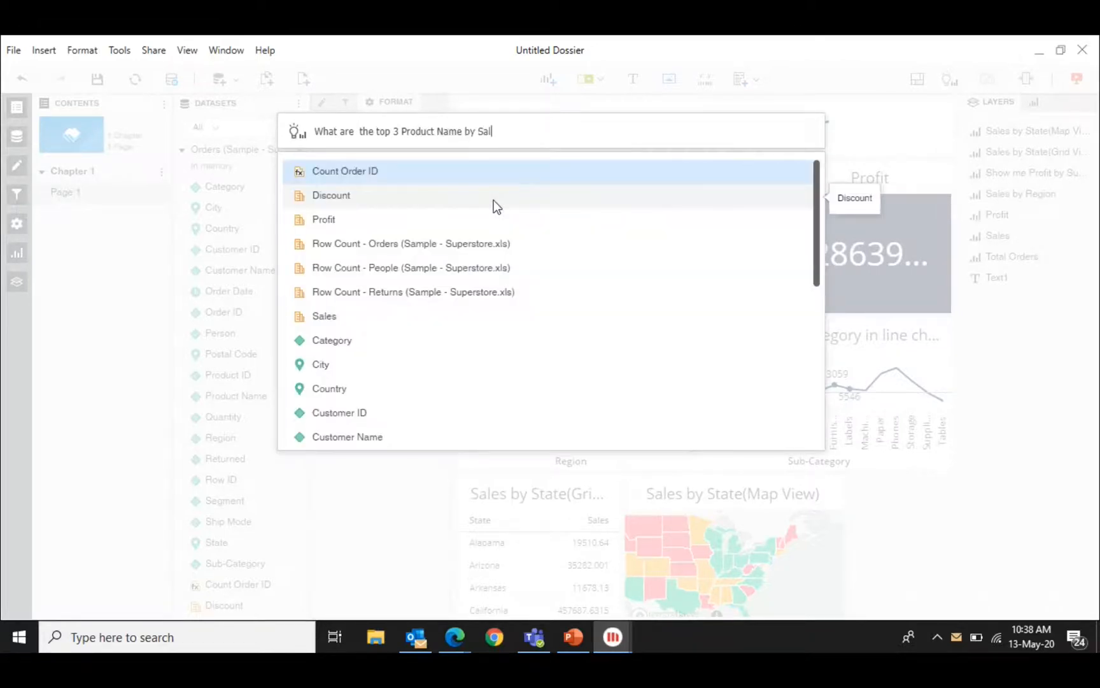
{"action": "left_click", "coordinate": [481, 179]}
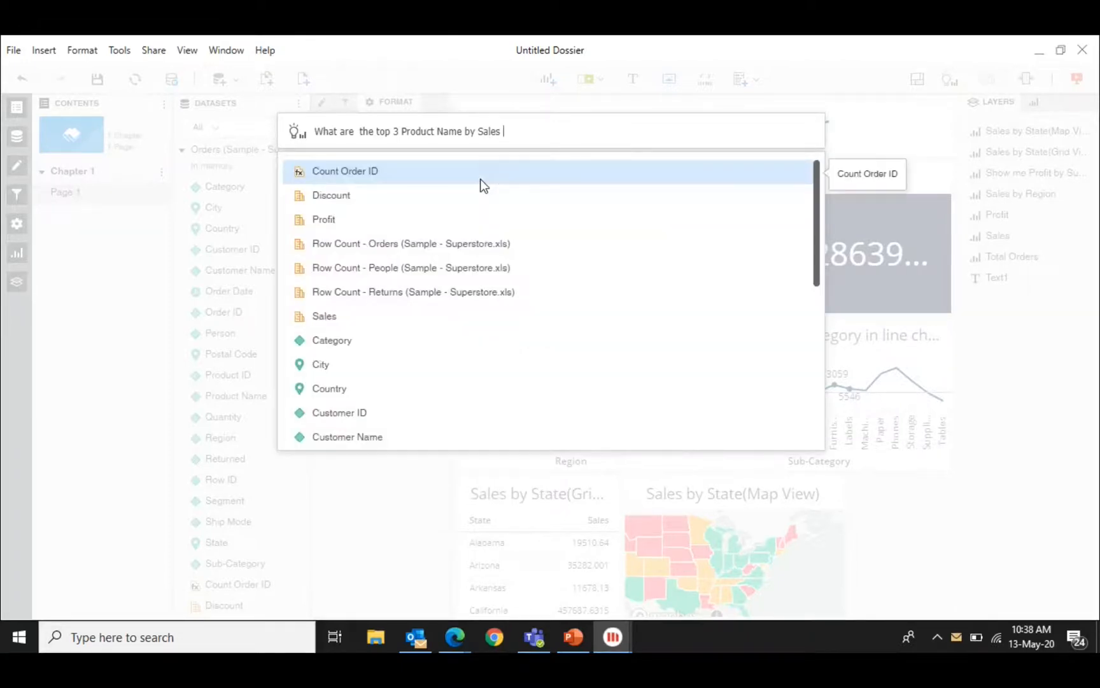
{"action": "type", "text": "in a"}
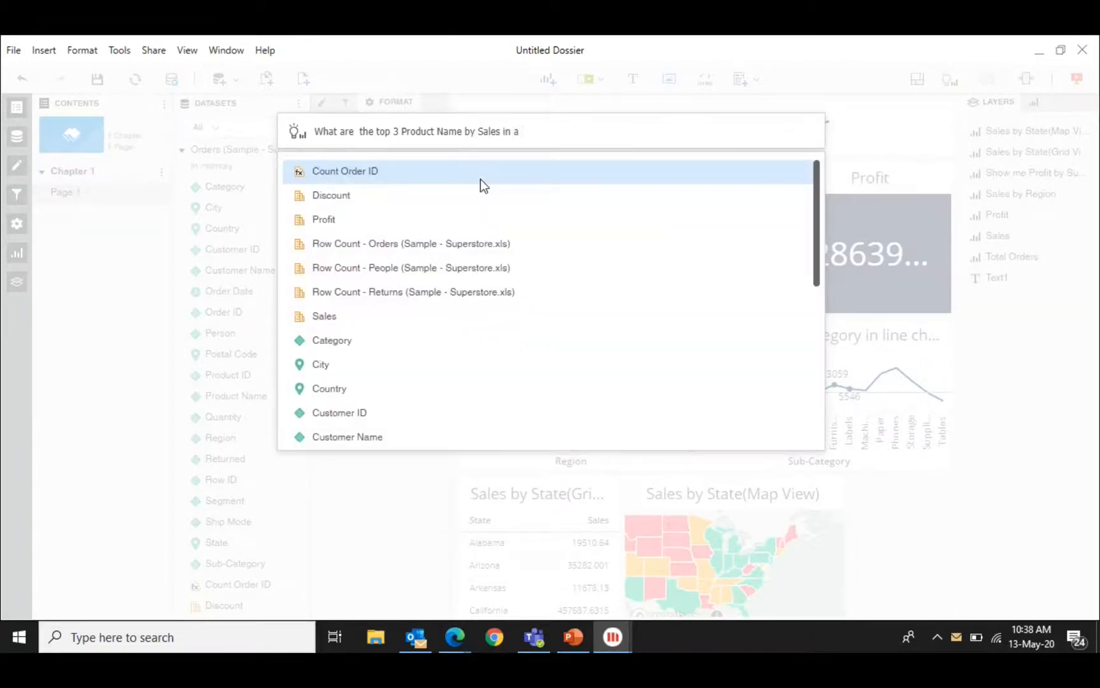
{"action": "key", "text": "BackSpace"}
{"action": "key", "text": "BackSpace"}
{"action": "key", "text": "BackSpace"}
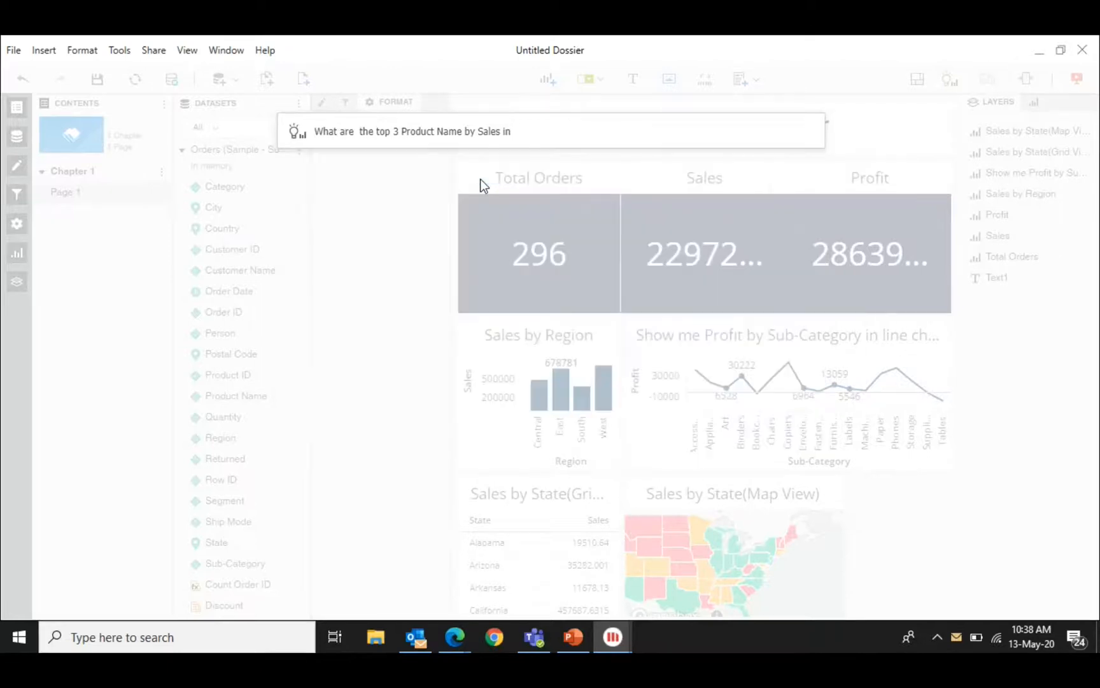
{"action": "key", "text": "BackSpace"}
{"action": "key", "text": "BackSpace"}
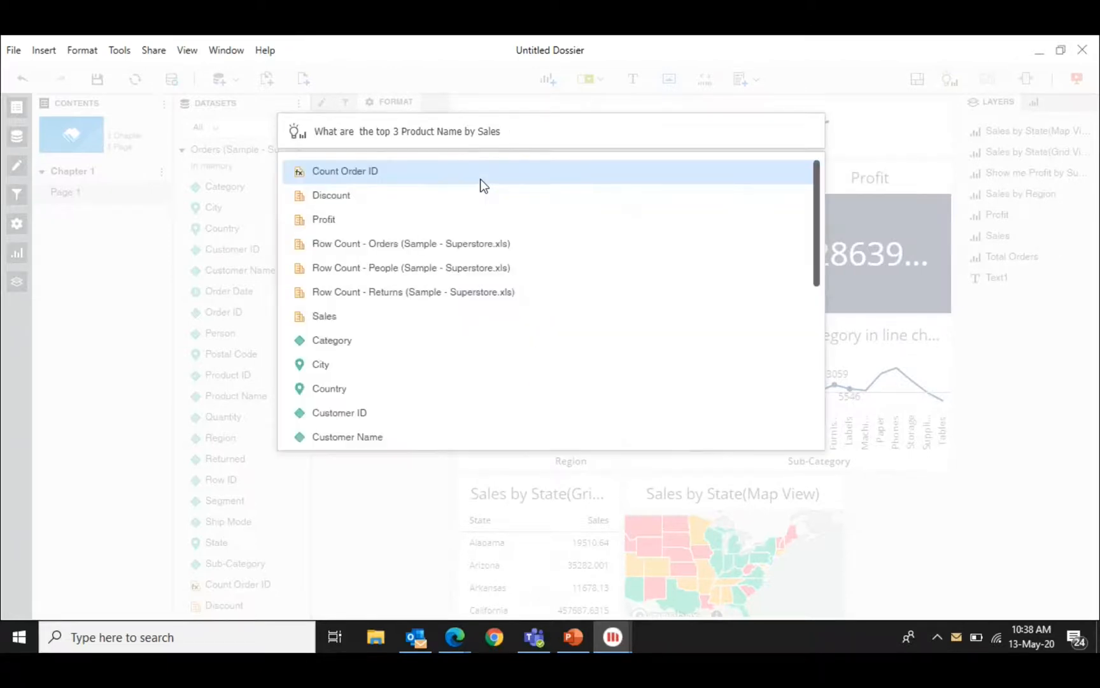
{"action": "type", "text": "?"}
{"action": "key", "text": "Return"}
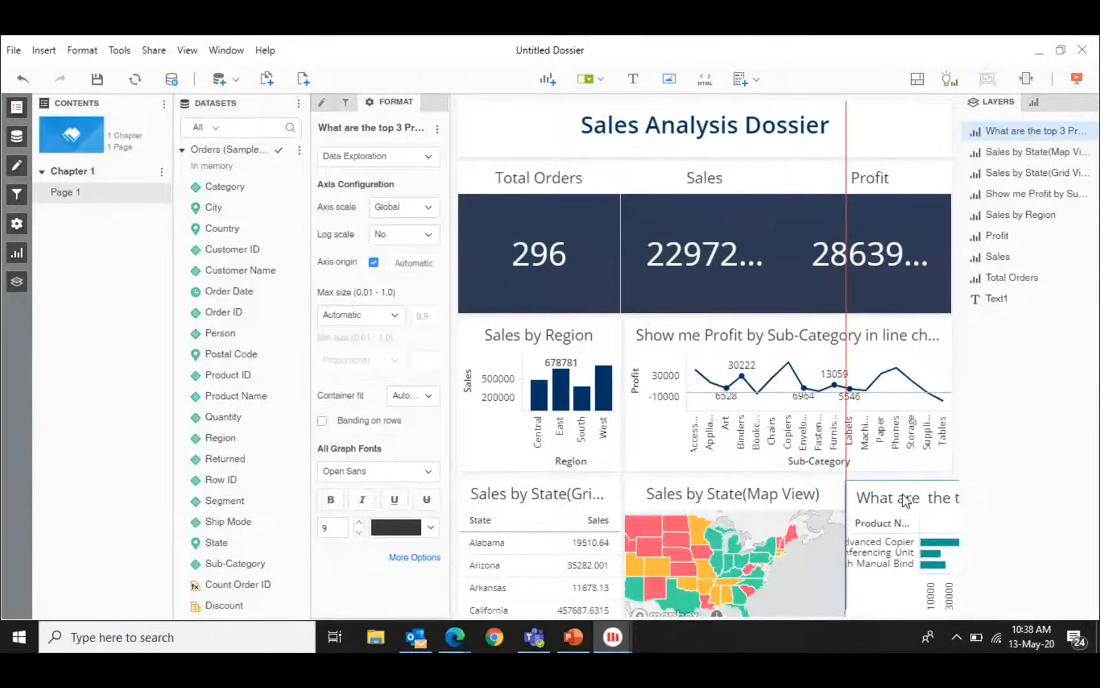
{"action": "left_click_drag", "start_coordinate": [903, 494], "coordinate": [904, 493]}
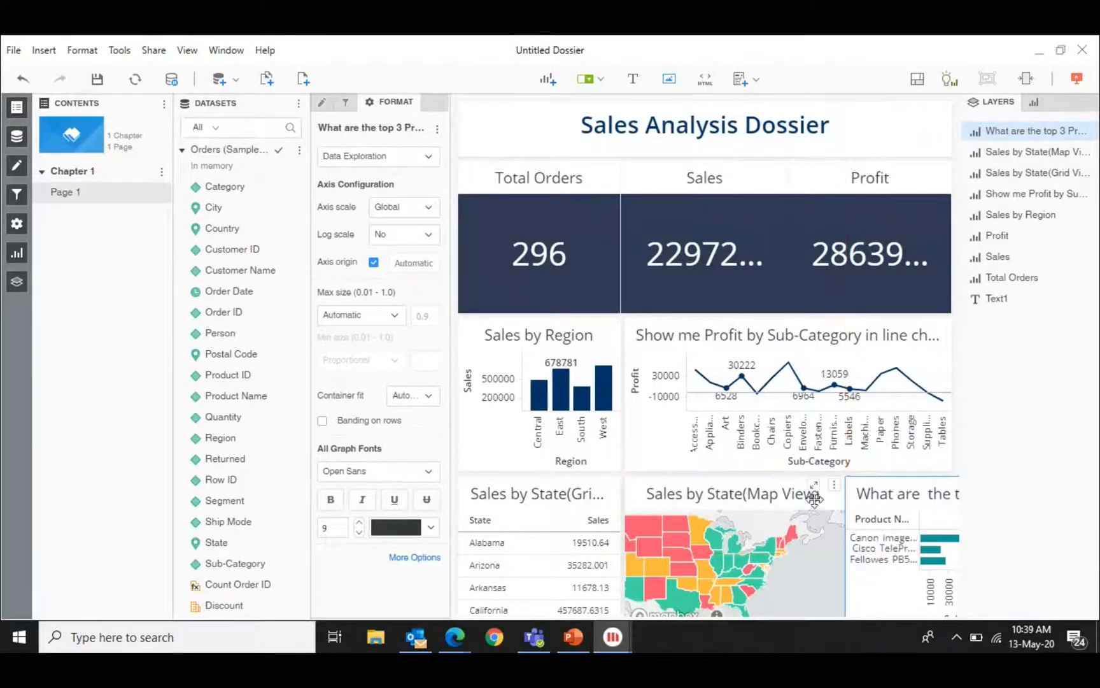
Narrow the Sales by State grid and fit the Sales by State map directly beside it.
{"action": "left_click_drag", "start_coordinate": [692, 495], "coordinate": [551, 505]}
{"action": "left_click", "coordinate": [552, 504]}
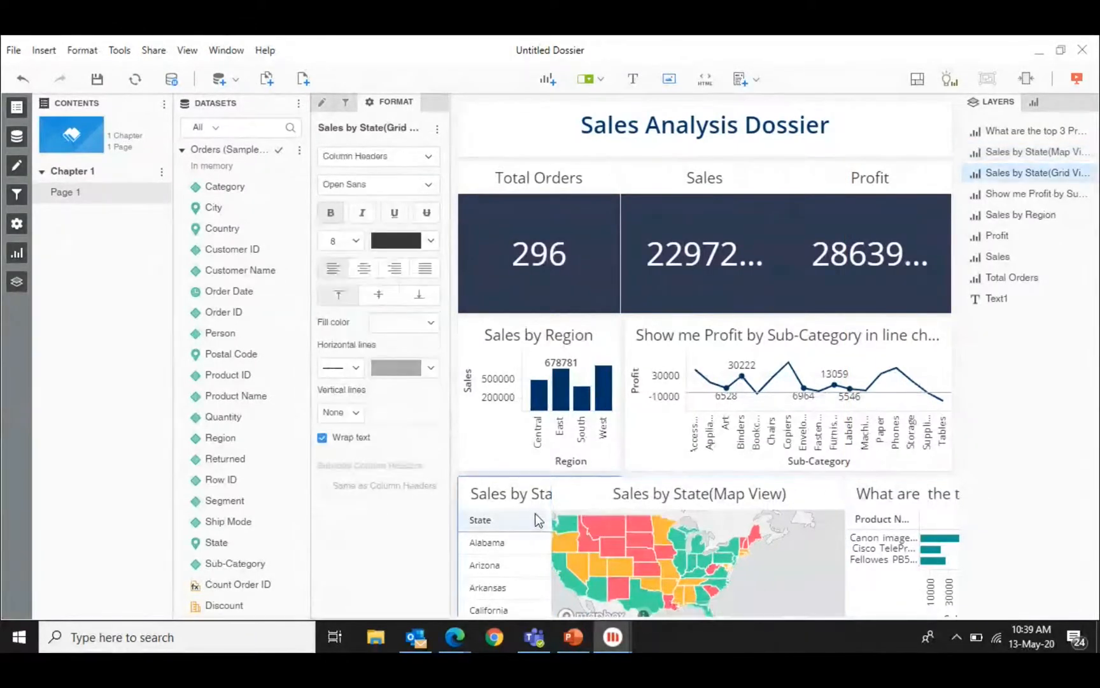
{"action": "left_click_drag", "start_coordinate": [551, 505], "coordinate": [529, 518]}
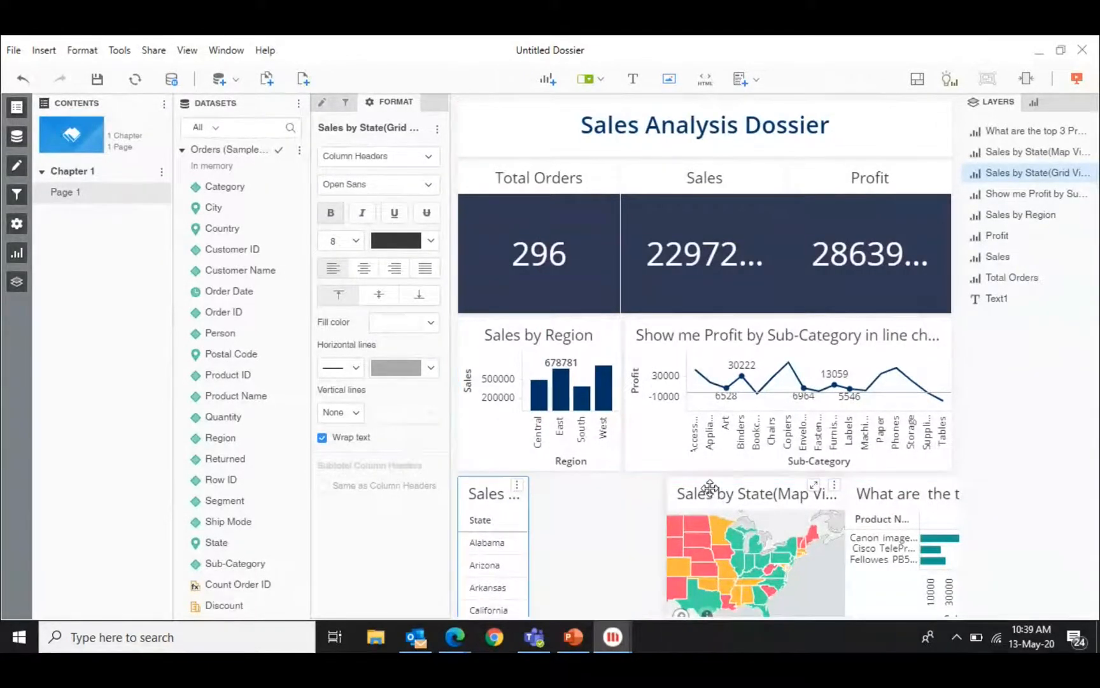
{"action": "left_click_drag", "start_coordinate": [599, 500], "coordinate": [571, 495]}
Move the top 3 Product Name chart next to the state map and widen it to the page's edge.
{"action": "left_click", "coordinate": [777, 531]}
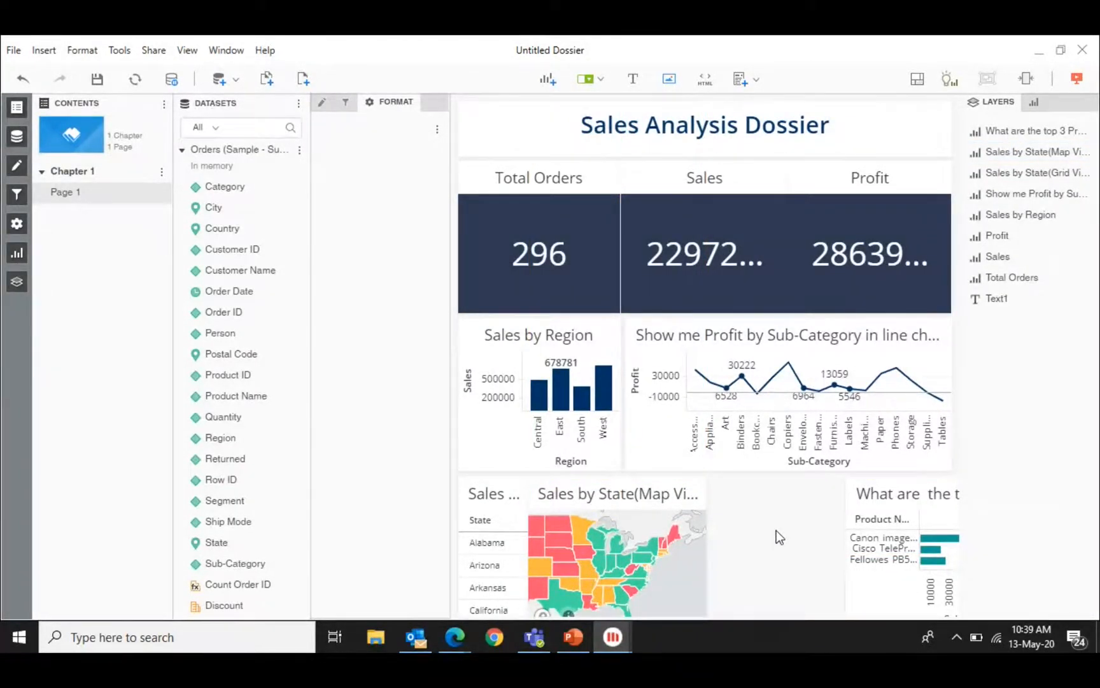
{"action": "left_click", "coordinate": [760, 495]}
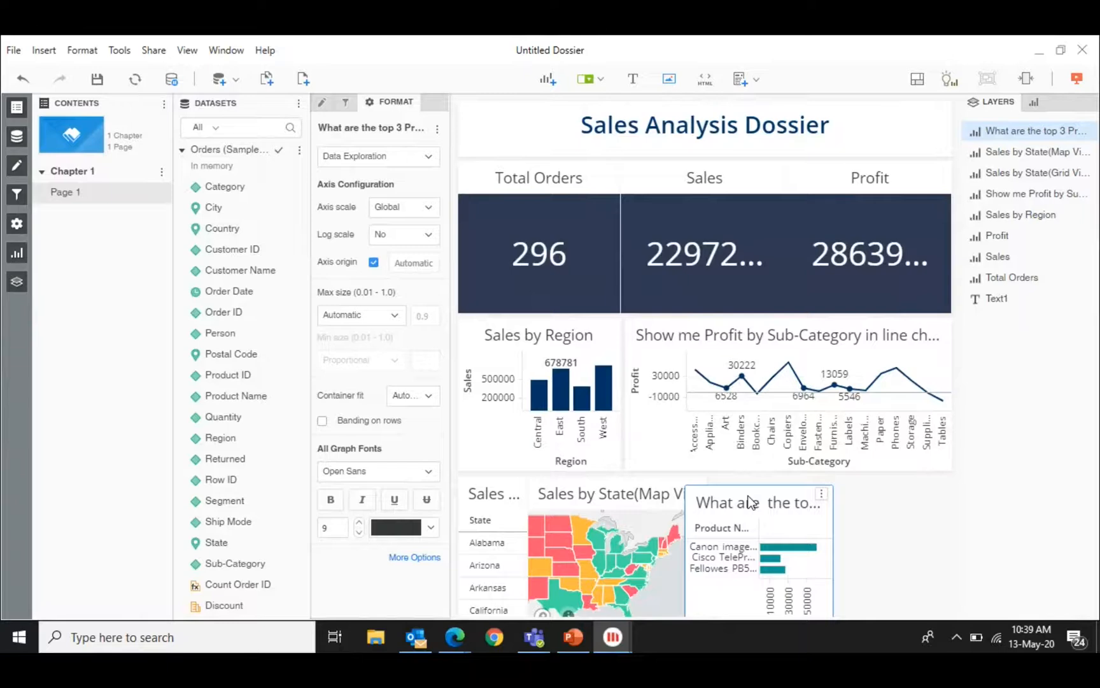
{"action": "left_click_drag", "start_coordinate": [751, 503], "coordinate": [948, 513]}
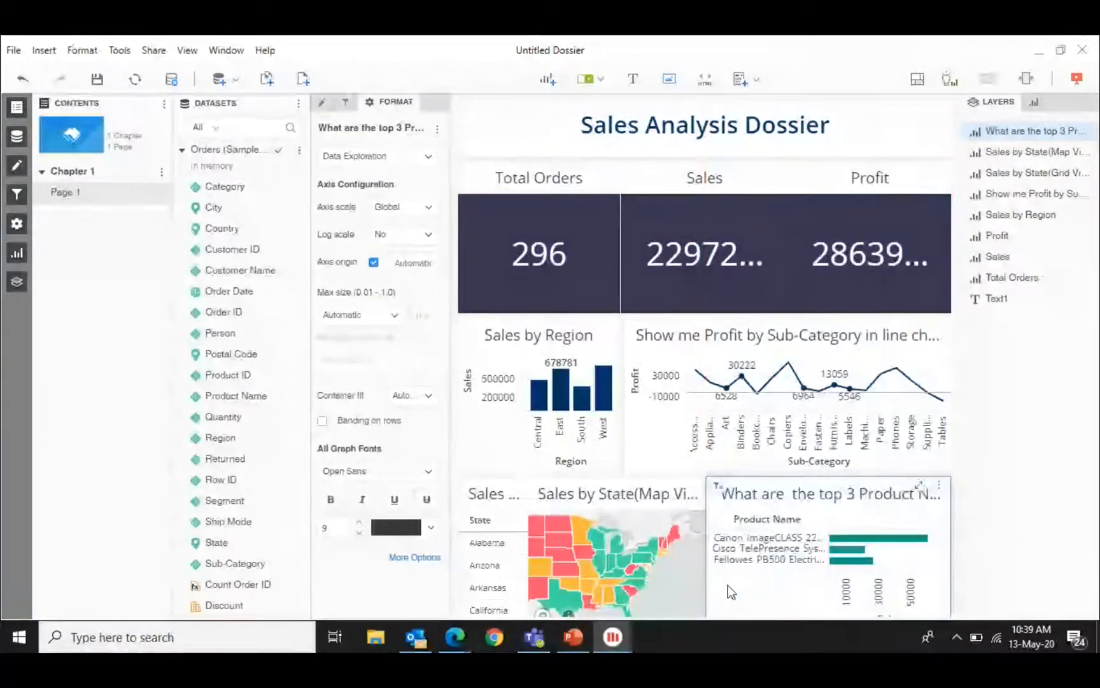
Format the top 3 Product Name chart with dark blue bars and bold value data labels.
{"action": "left_click", "coordinate": [427, 152]}
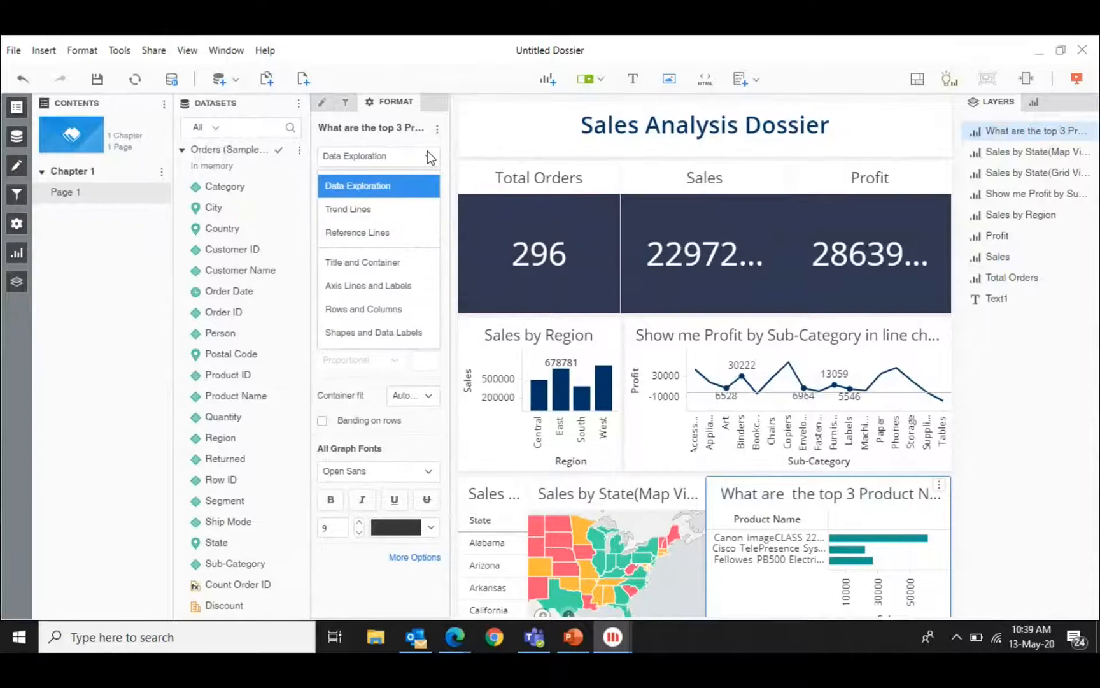
{"action": "left_click", "coordinate": [379, 331]}
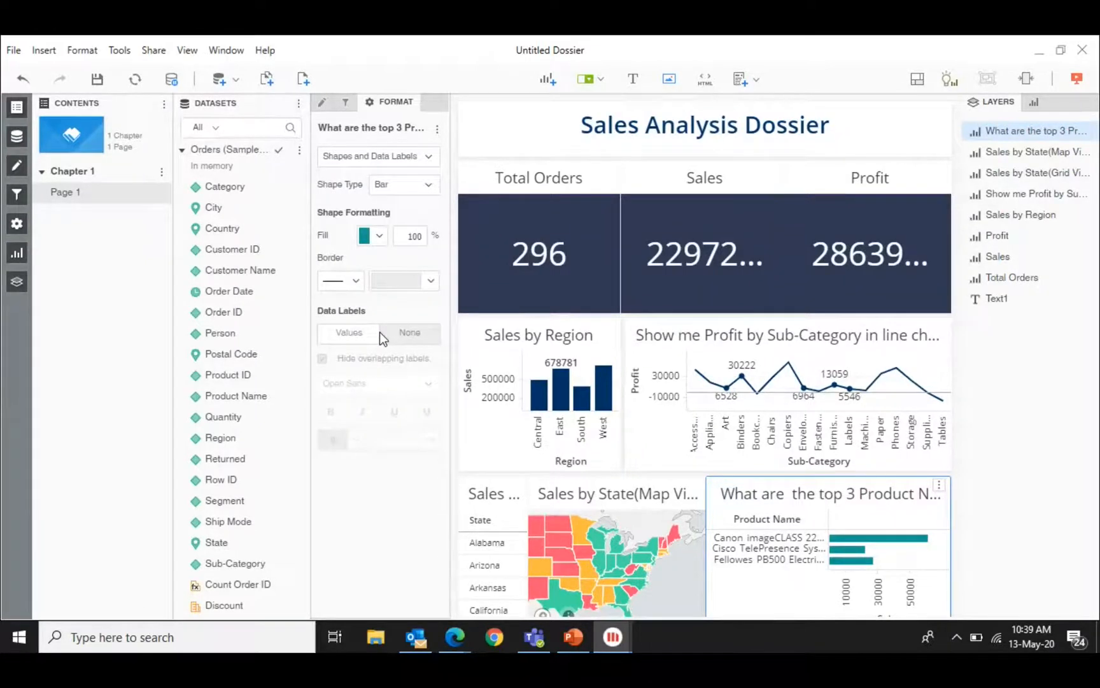
{"action": "left_click", "coordinate": [374, 241]}
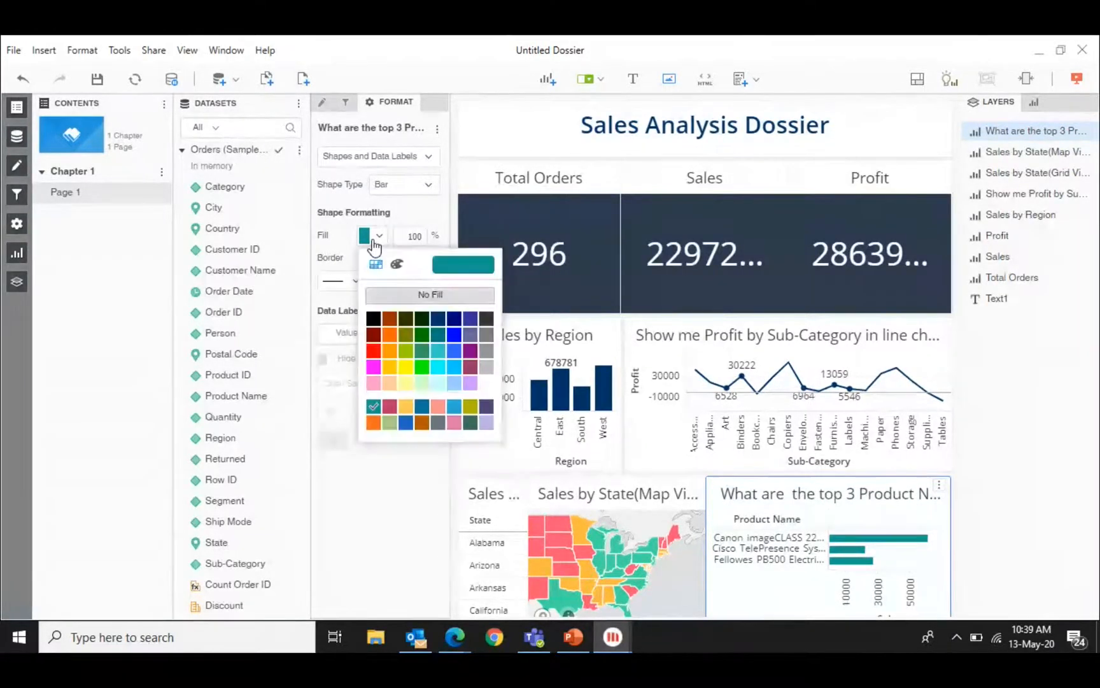
{"action": "left_click", "coordinate": [435, 314]}
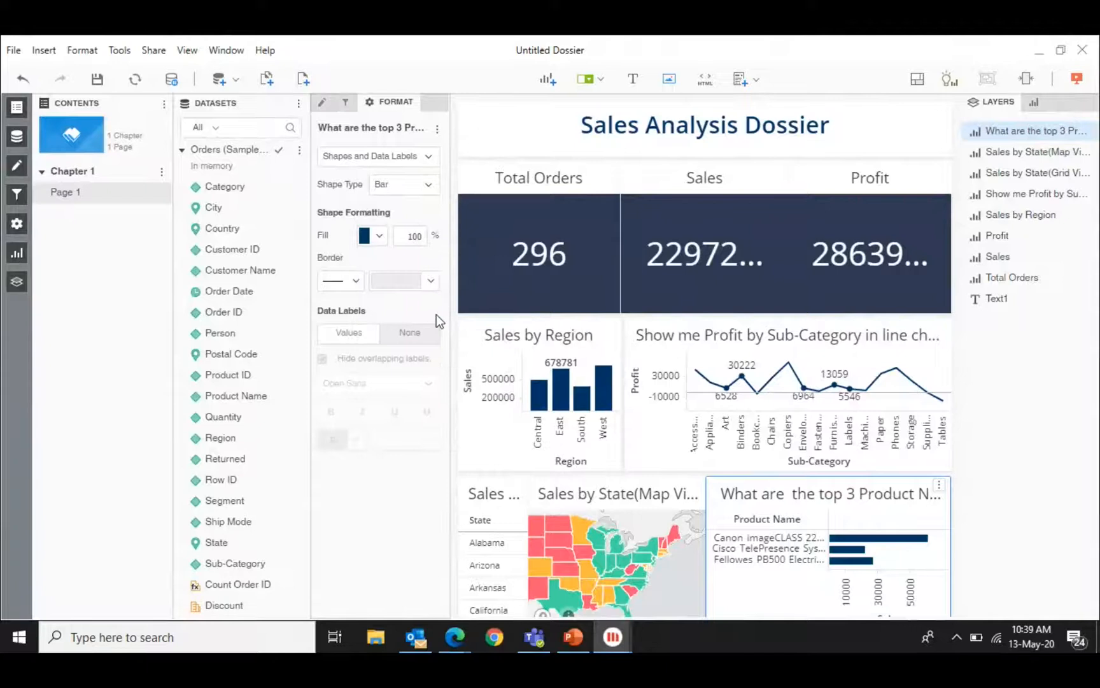
{"action": "left_click", "coordinate": [351, 332]}
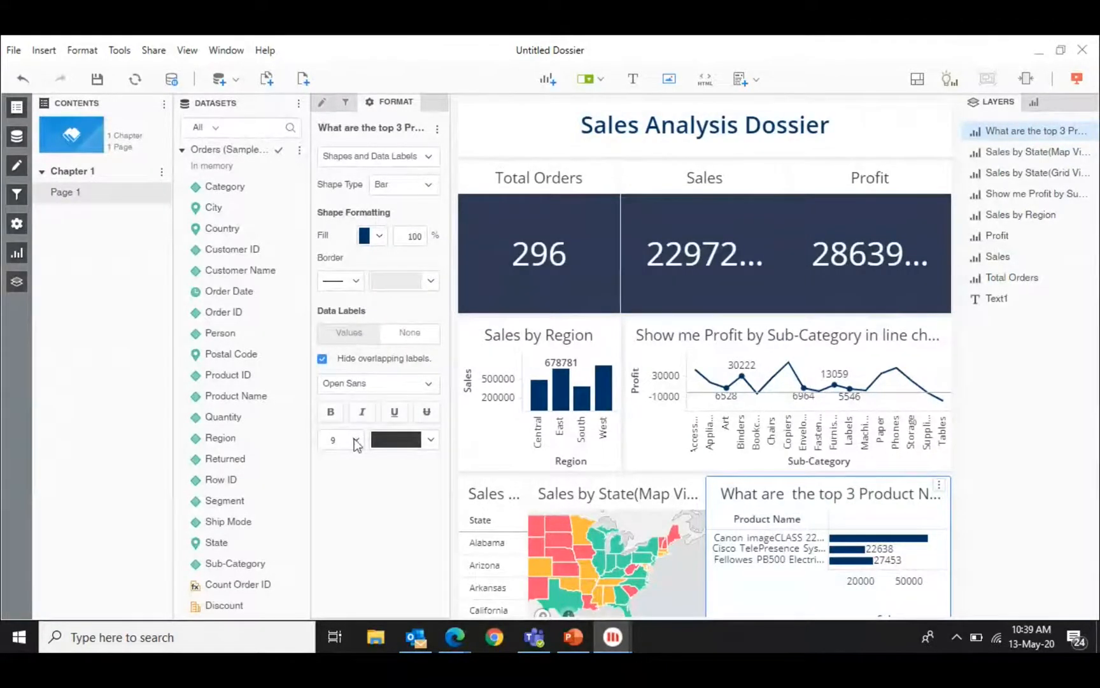
{"action": "left_click", "coordinate": [330, 411]}
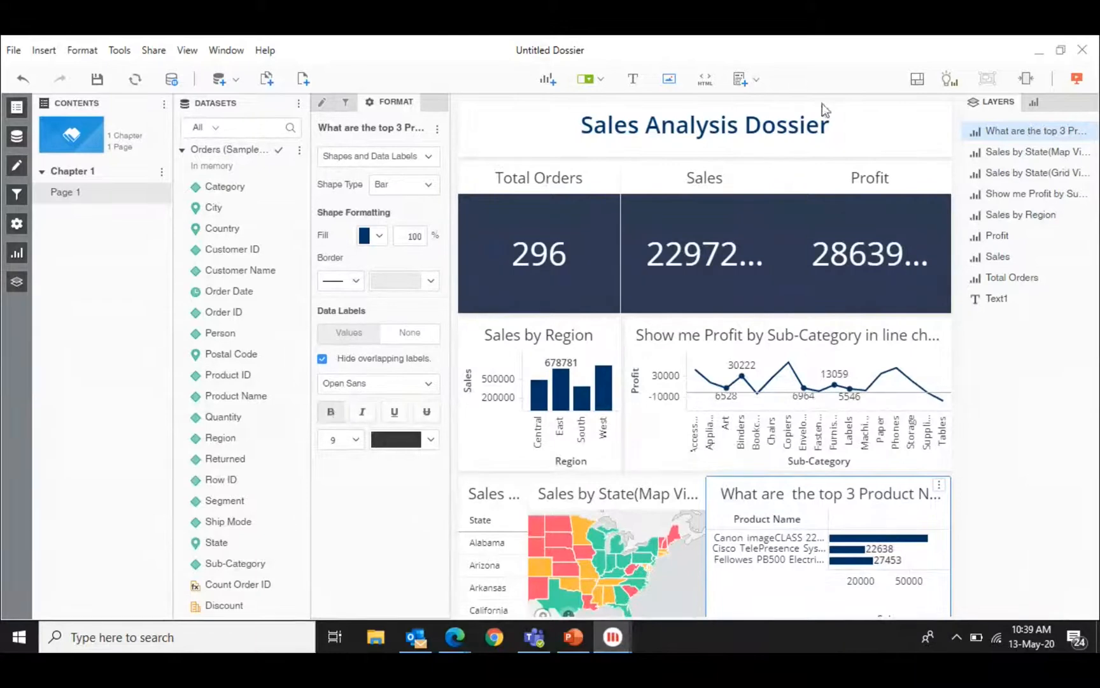
Preview the dossier page in presentation mode and return to editing.
{"action": "left_click", "coordinate": [1076, 79]}
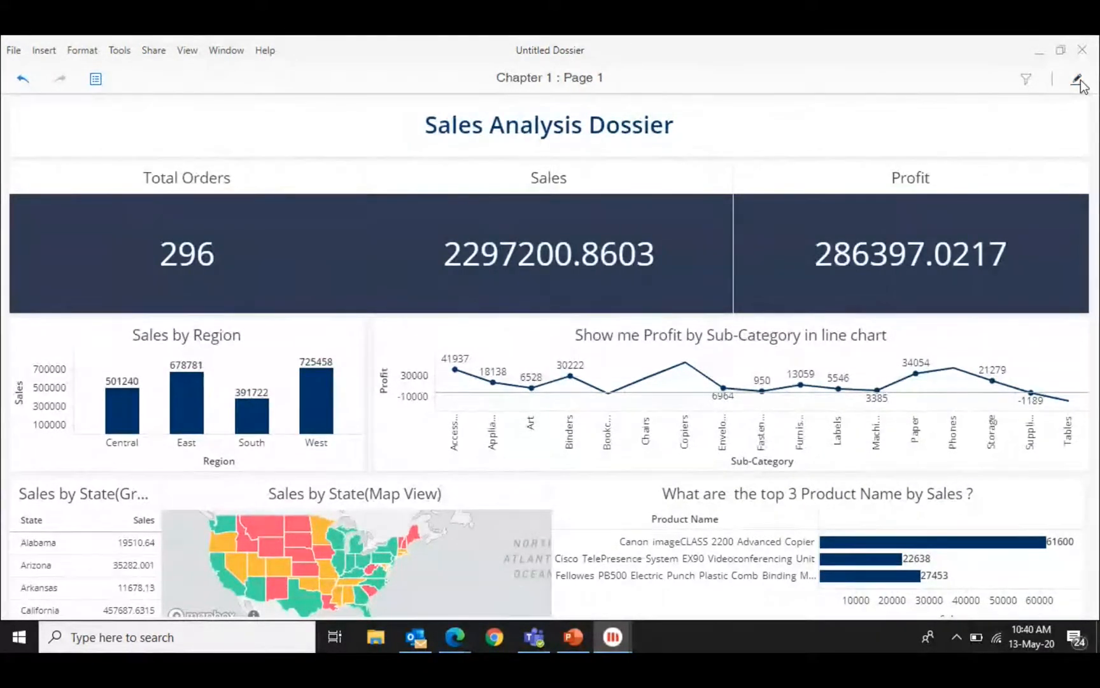
{"action": "left_click", "coordinate": [1078, 80]}
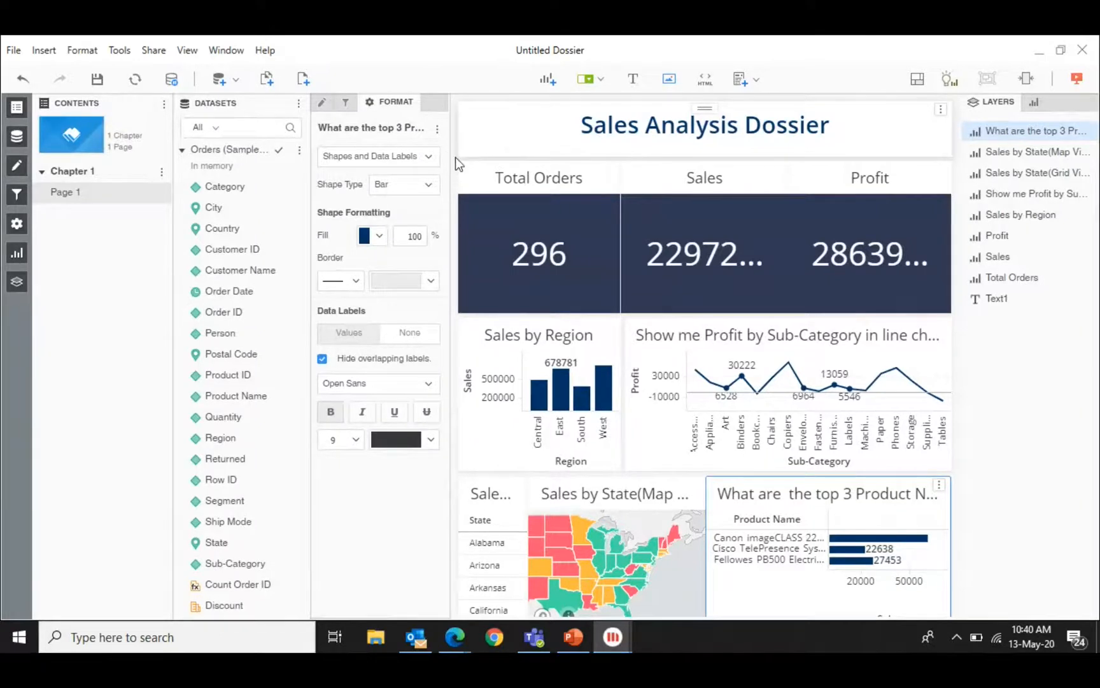
Add Category as a chapter filter and set its display style to Drop-down.
{"action": "left_click", "coordinate": [346, 106]}
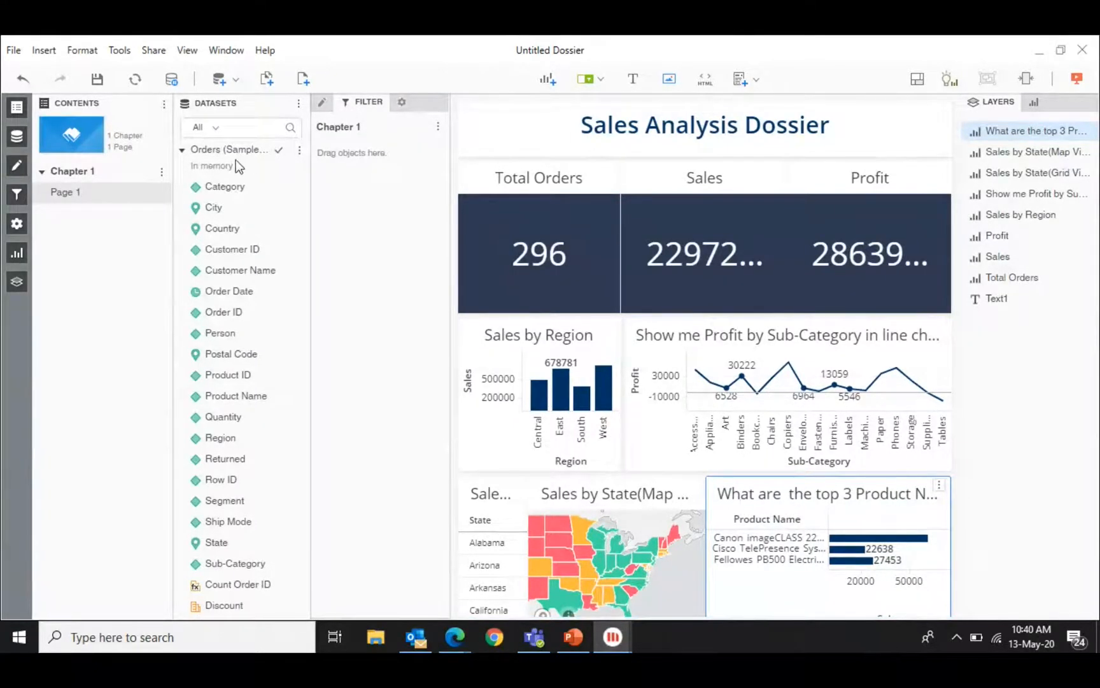
{"action": "left_click_drag", "start_coordinate": [246, 188], "coordinate": [381, 161]}
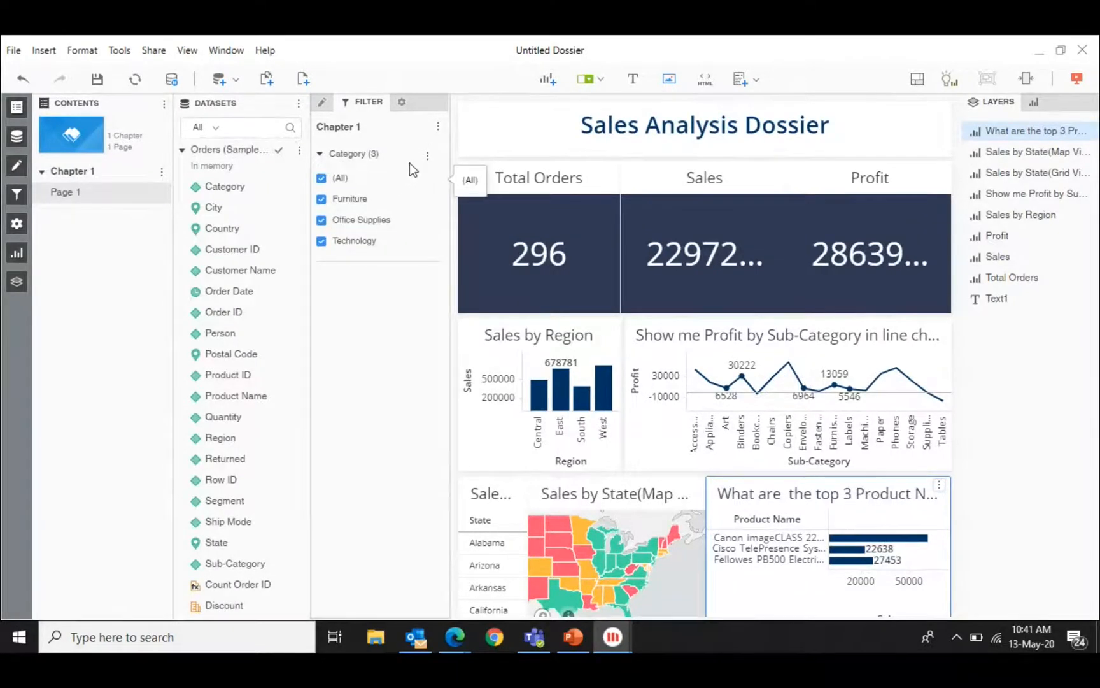
{"action": "left_click", "coordinate": [427, 155]}
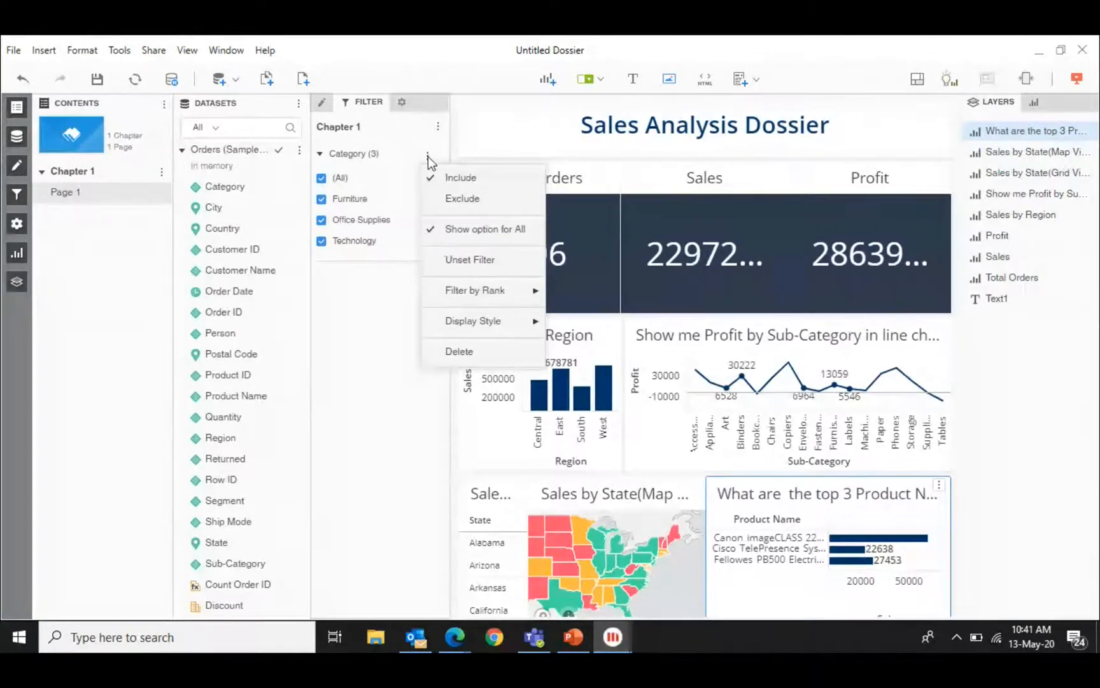
{"action": "left_click", "coordinate": [454, 291]}
{"action": "left_click", "coordinate": [400, 350]}
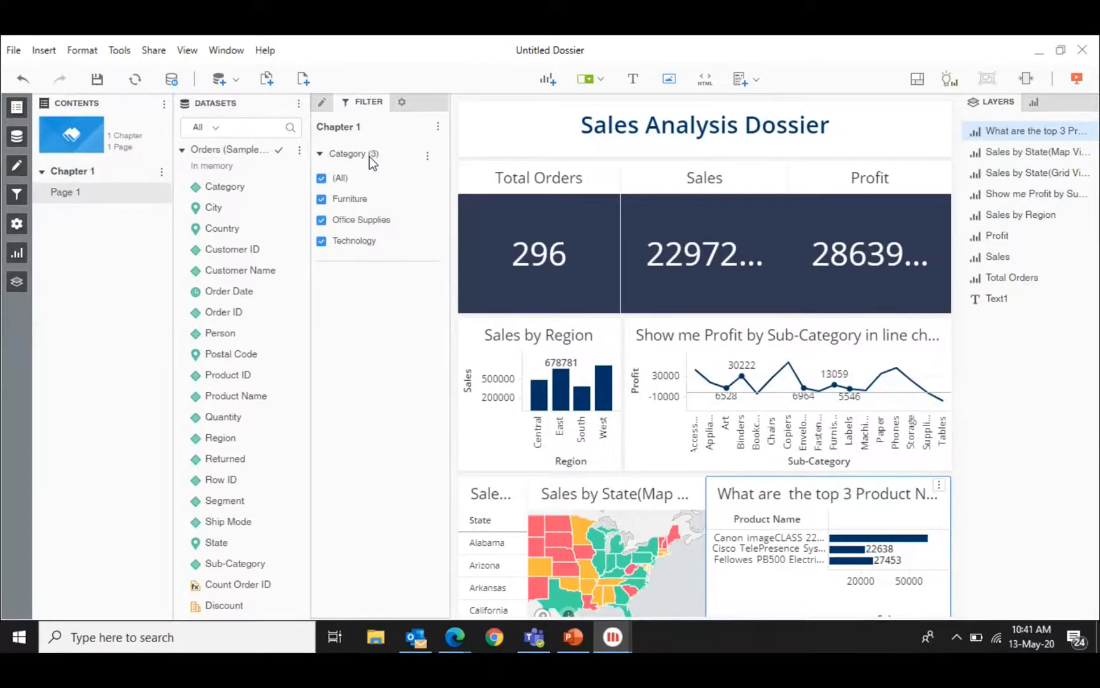
{"action": "left_click", "coordinate": [427, 156]}
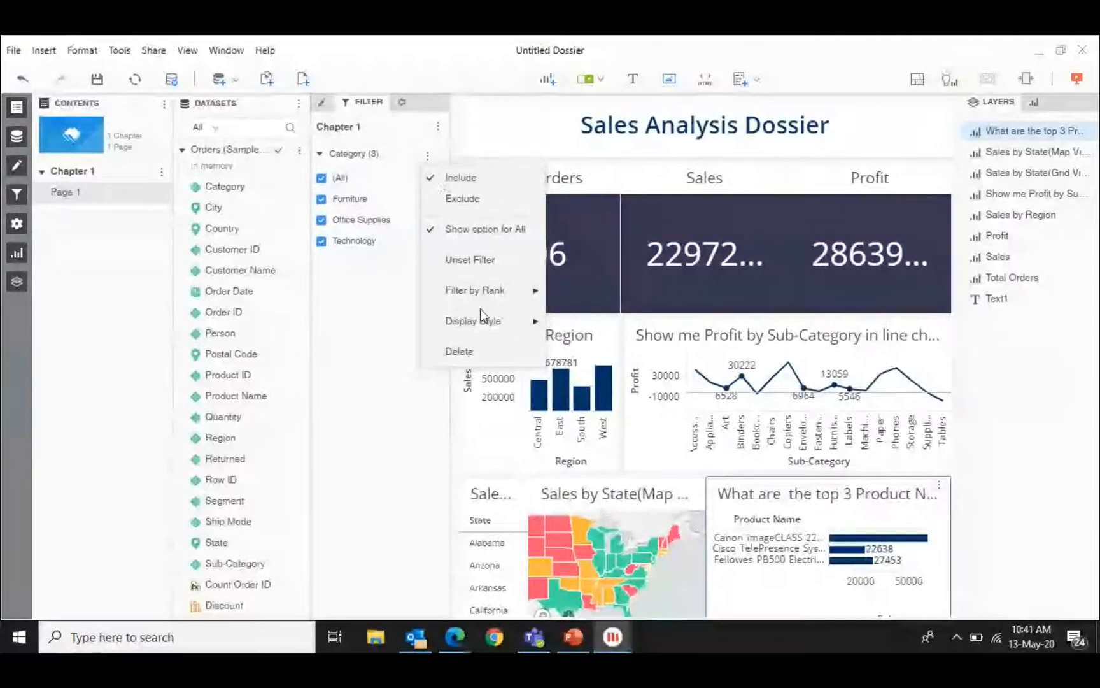
{"action": "mouse_move", "coordinate": [489, 322]}
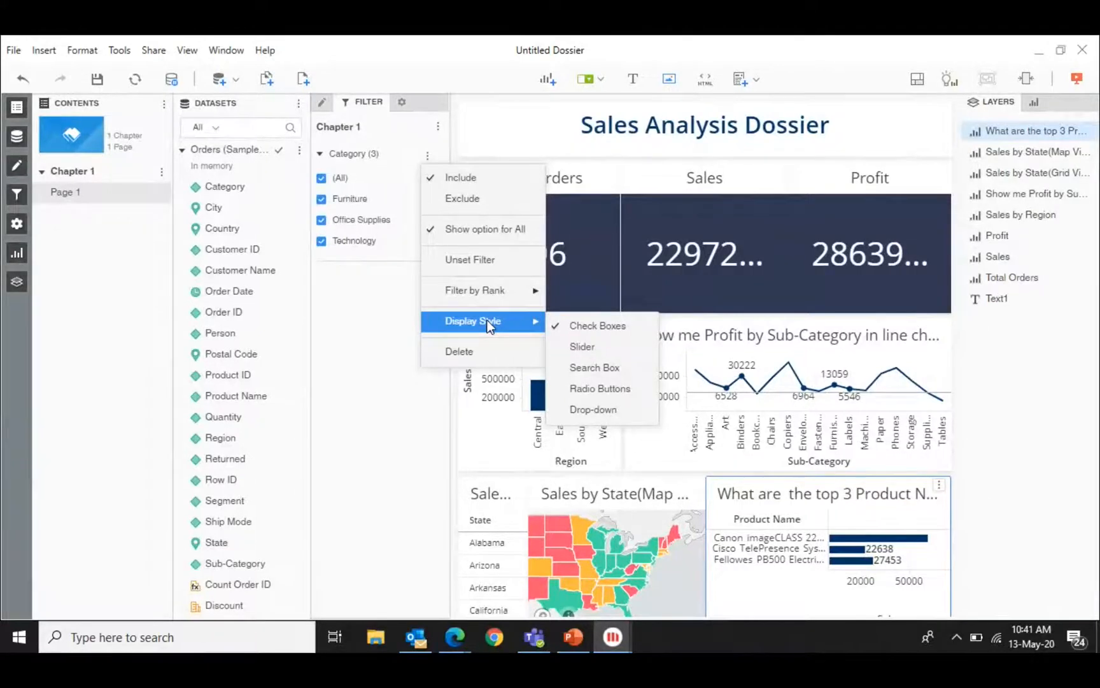
{"action": "left_click", "coordinate": [576, 410]}
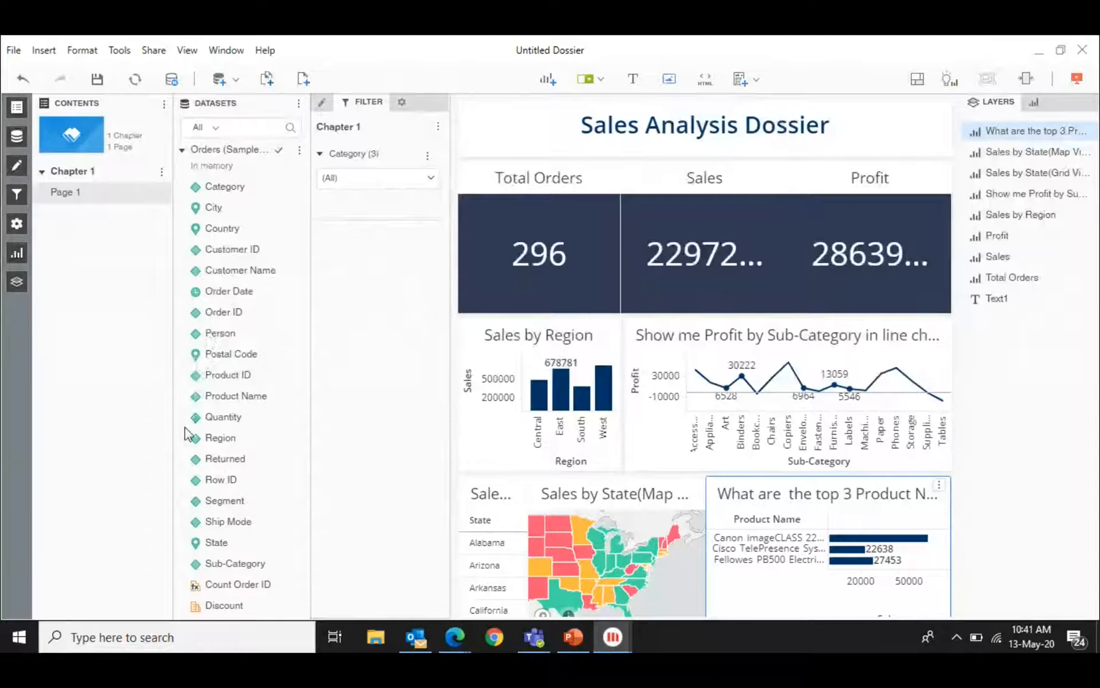
Add Sub-Category as a chapter filter below Category and set its display style to Drop-down.
{"action": "left_click_drag", "start_coordinate": [235, 186], "coordinate": [373, 255]}
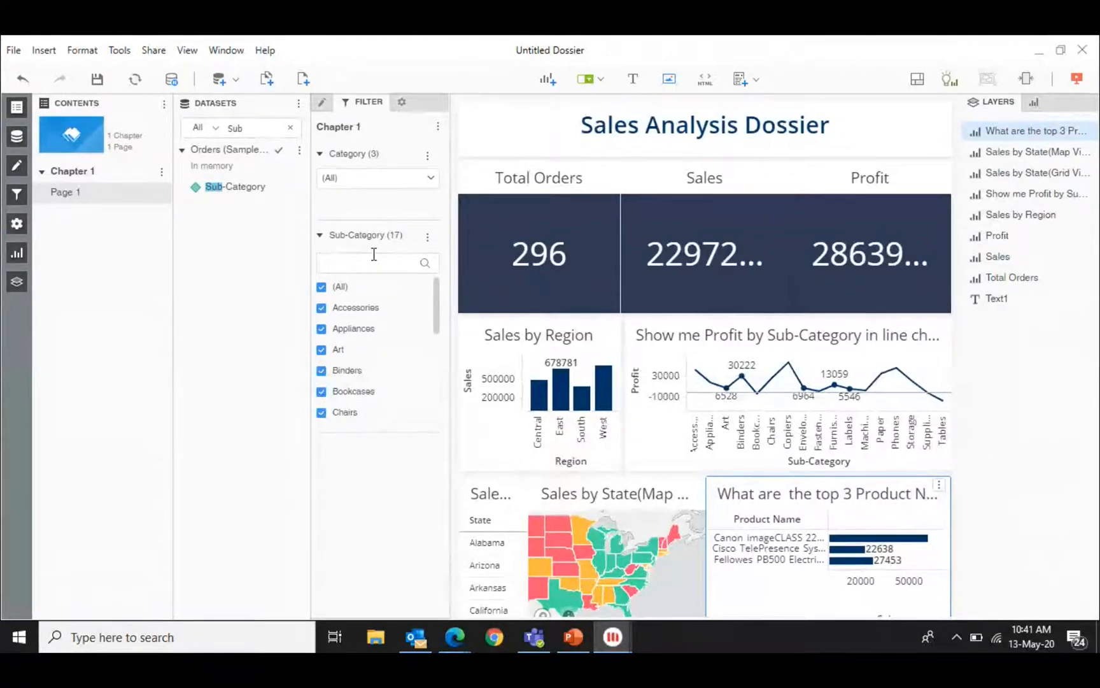
{"action": "left_click", "coordinate": [427, 237]}
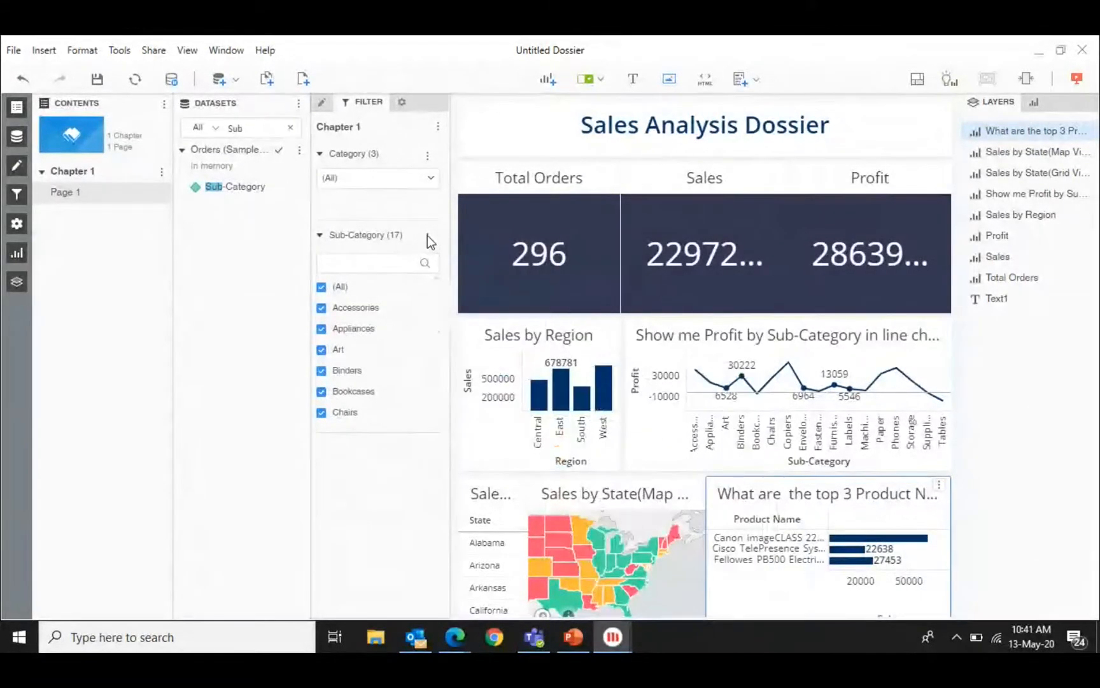
{"action": "left_click", "coordinate": [428, 235]}
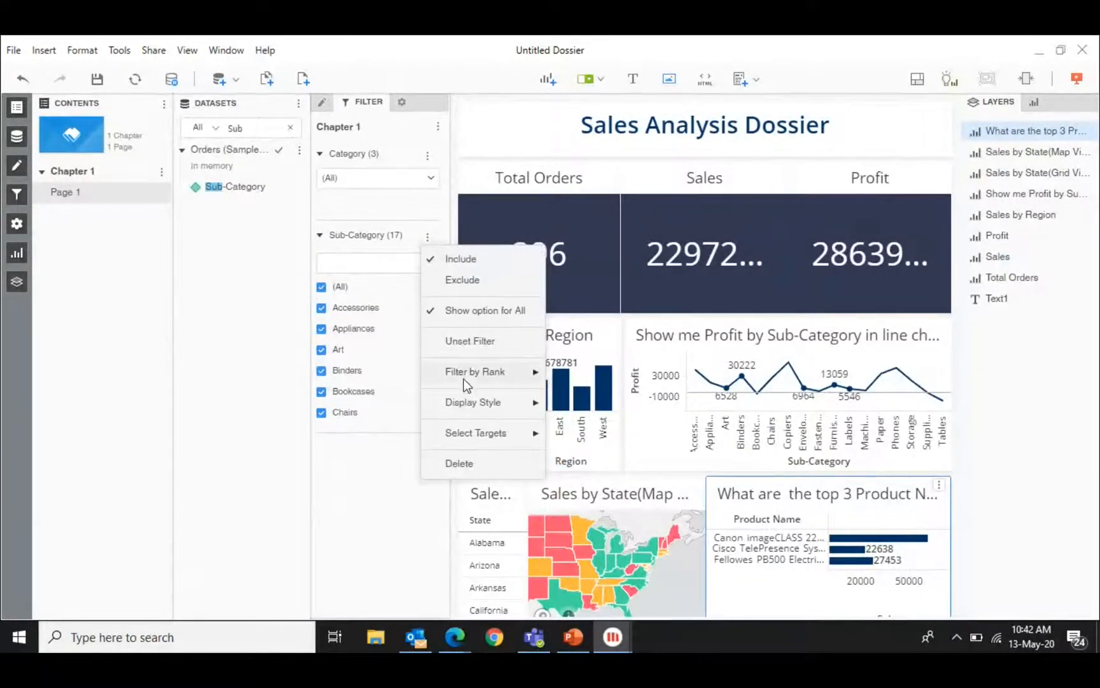
{"action": "mouse_move", "coordinate": [477, 404]}
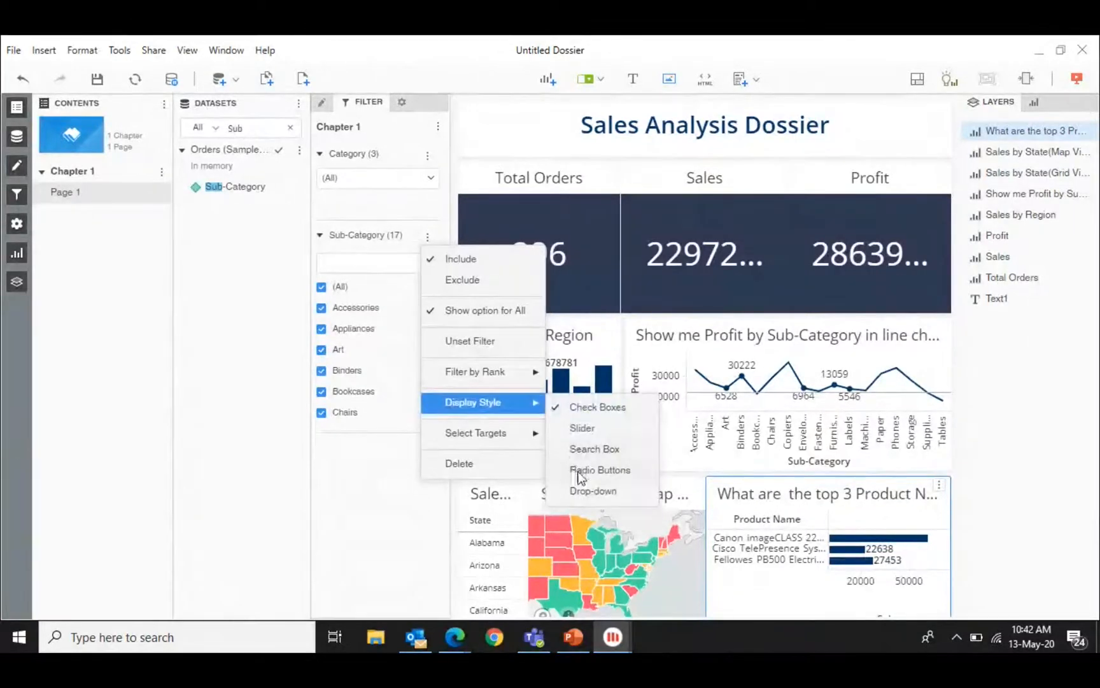
{"action": "left_click", "coordinate": [596, 489]}
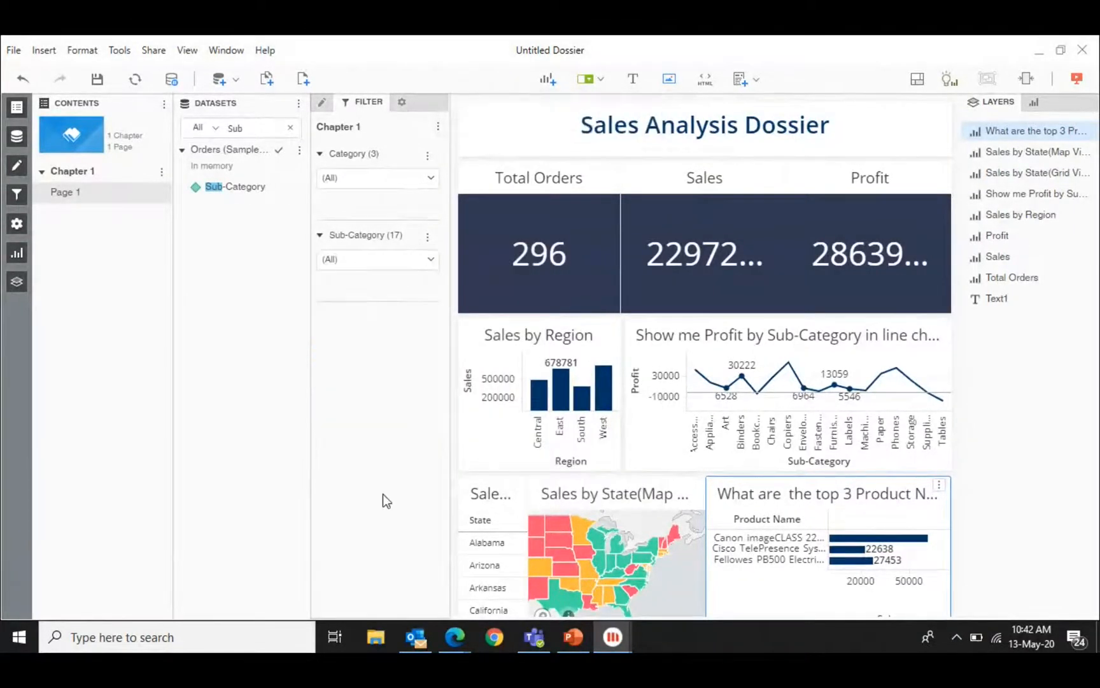
Find the State attribute in the dataset, add it as a chapter filter and set its display style to Drop-down.
{"action": "left_click", "coordinate": [289, 128]}
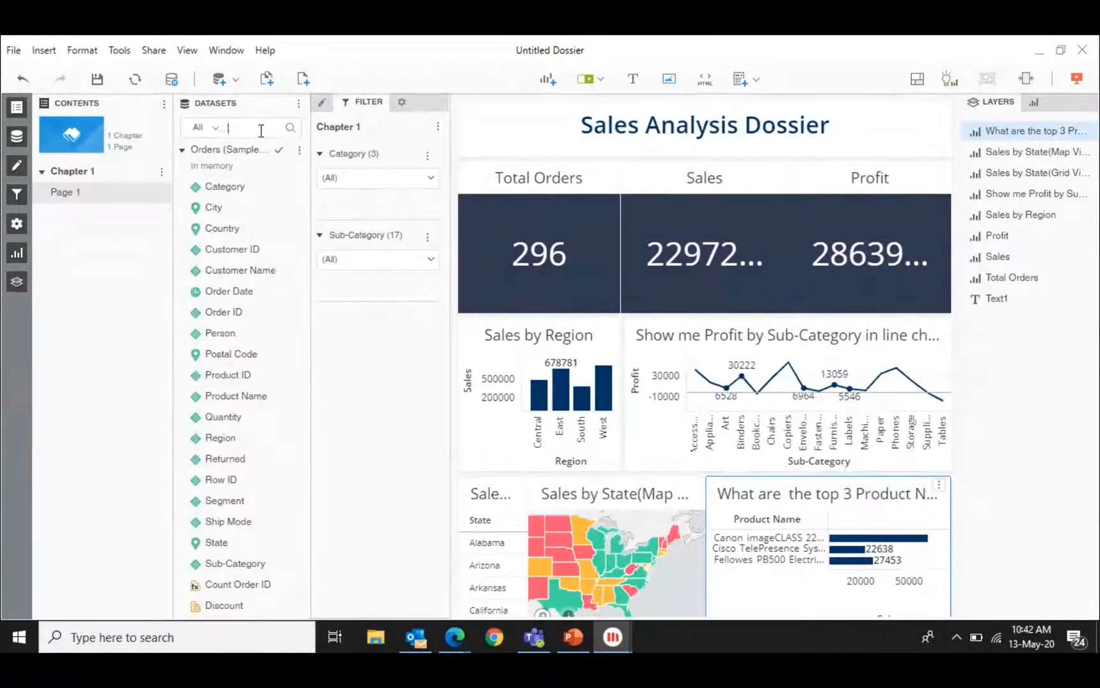
{"action": "type", "text": "State"}
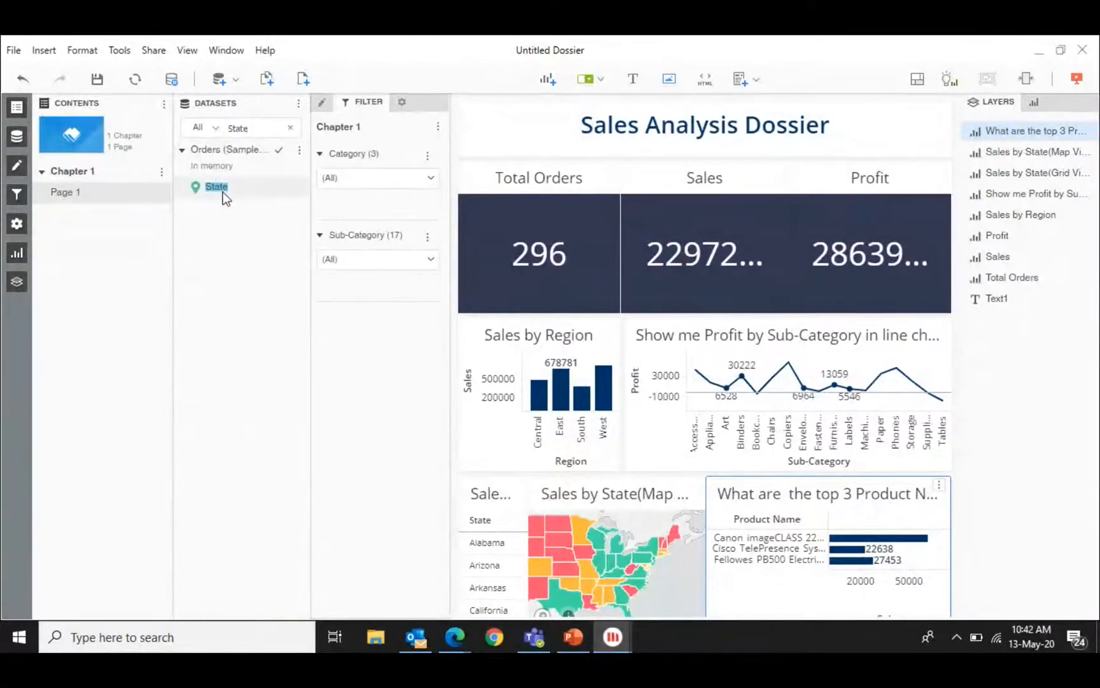
{"action": "left_click_drag", "start_coordinate": [223, 193], "coordinate": [361, 331]}
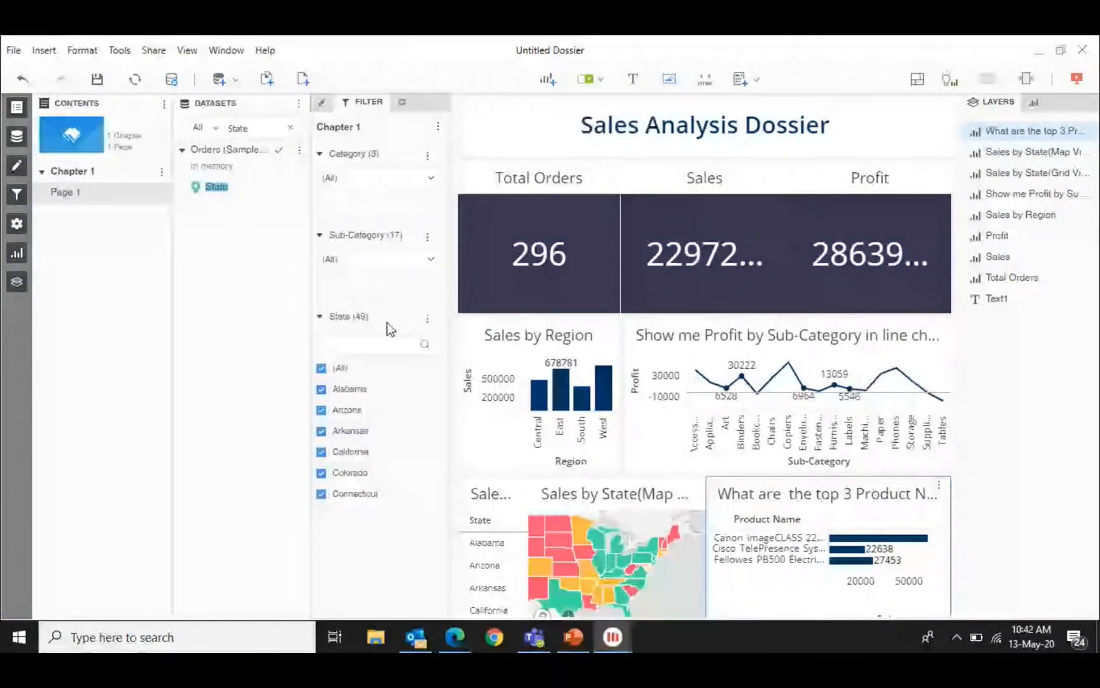
{"action": "left_click", "coordinate": [428, 318]}
{"action": "mouse_move", "coordinate": [471, 514]}
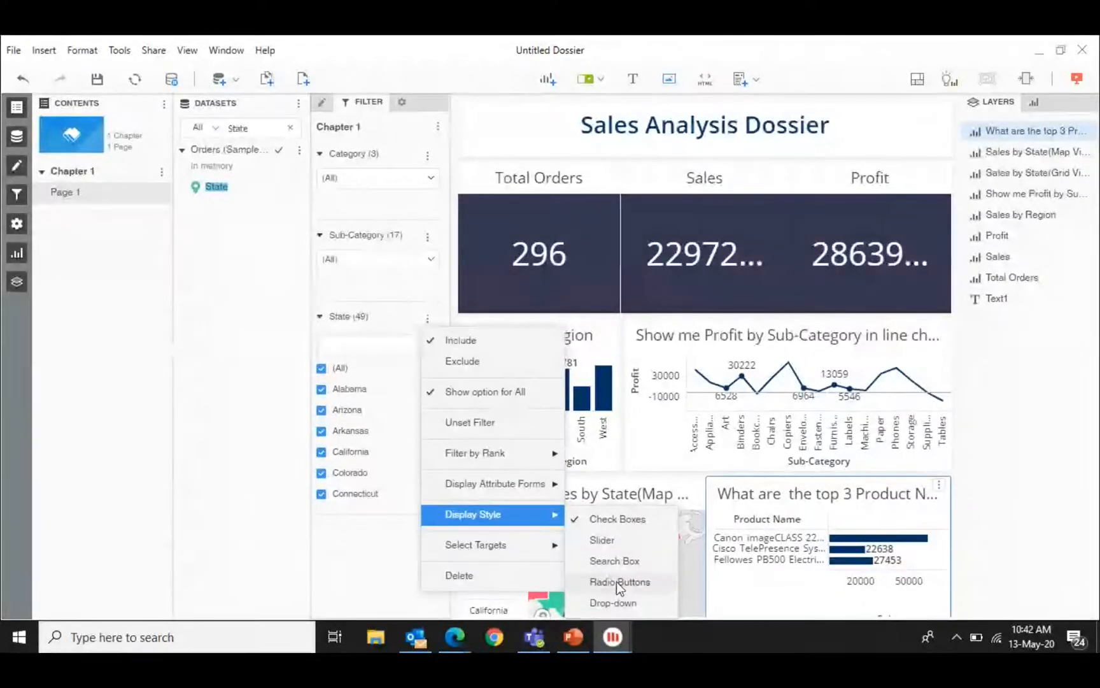
{"action": "left_click", "coordinate": [619, 602]}
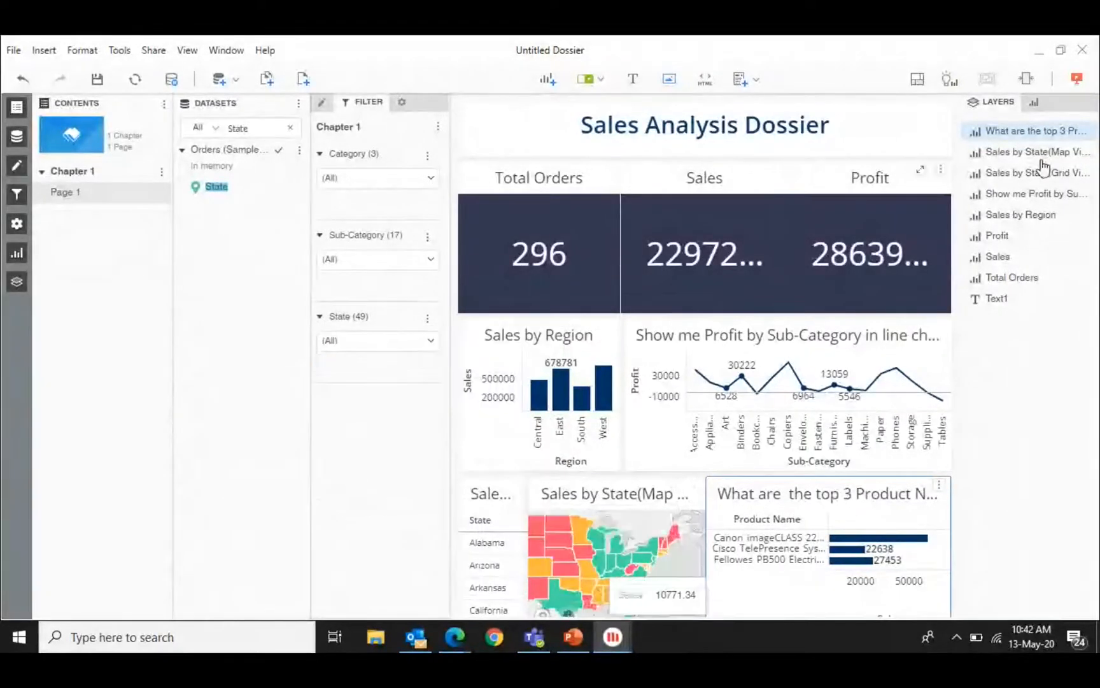
Preview the dossier page in presentation mode, return to editing and select the Sales by State map.
{"action": "left_click", "coordinate": [1077, 79]}
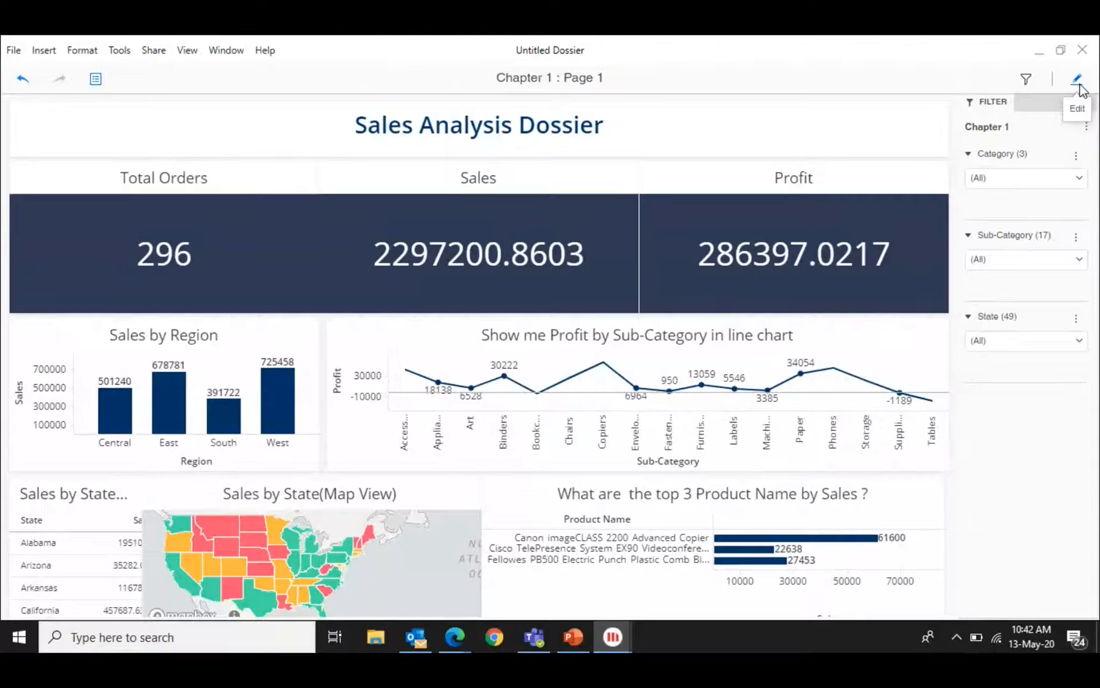
{"action": "left_click", "coordinate": [1077, 81]}
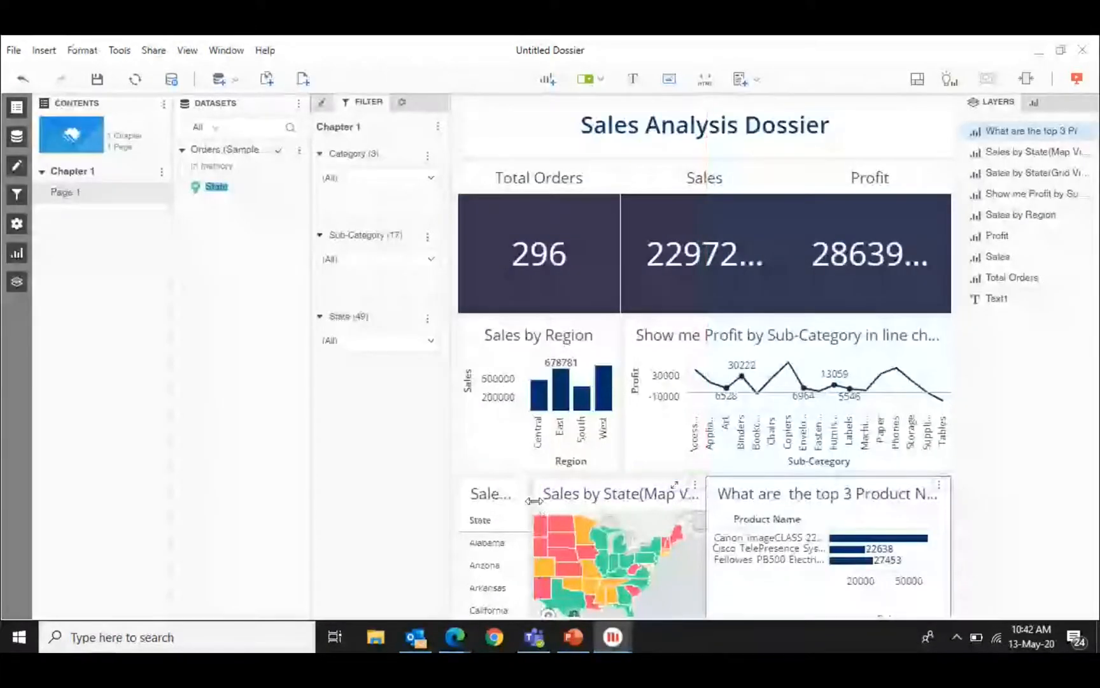
{"action": "left_click", "coordinate": [560, 488]}
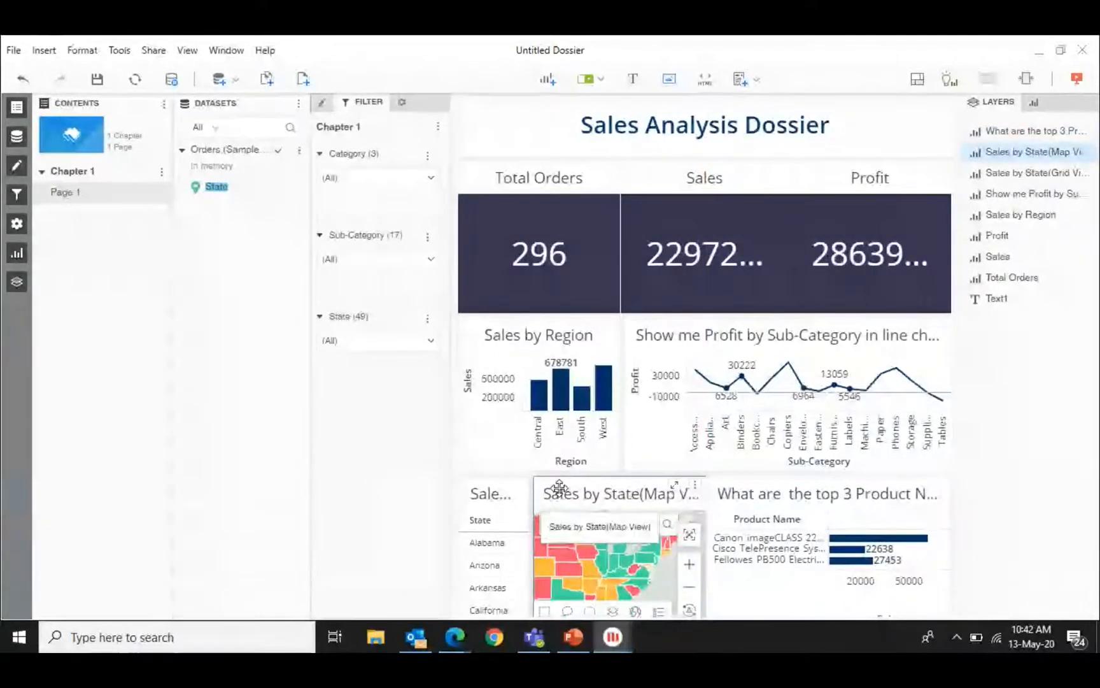
{"action": "left_click_drag", "start_coordinate": [559, 488], "coordinate": [408, 498]}
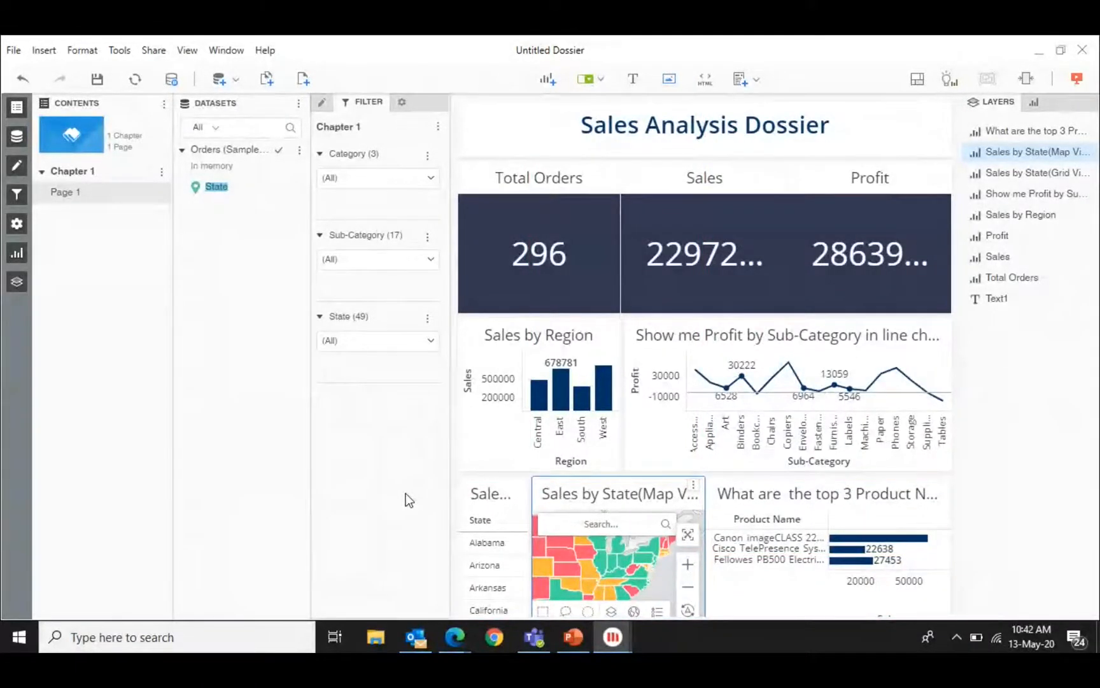
Add Ship Mode as a chapter filter below State and set its display style to Drop-down.
{"action": "left_click", "coordinate": [241, 128]}
{"action": "type", "text": "s"}
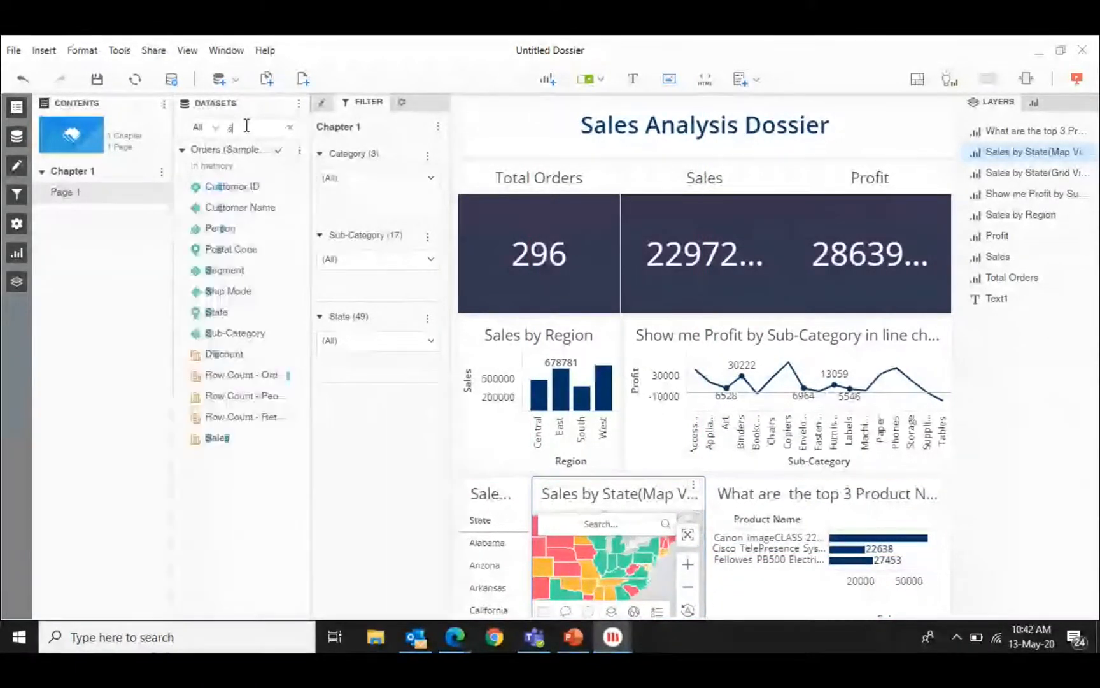
{"action": "key", "text": "BackSpace"}
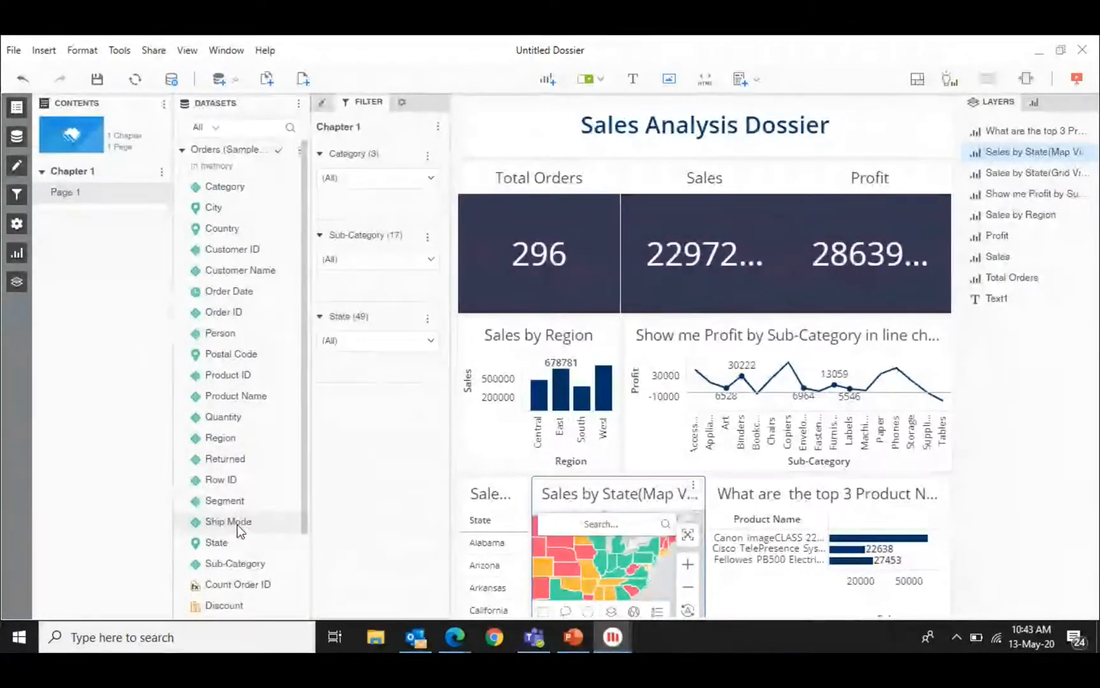
{"action": "left_click_drag", "start_coordinate": [238, 525], "coordinate": [357, 408]}
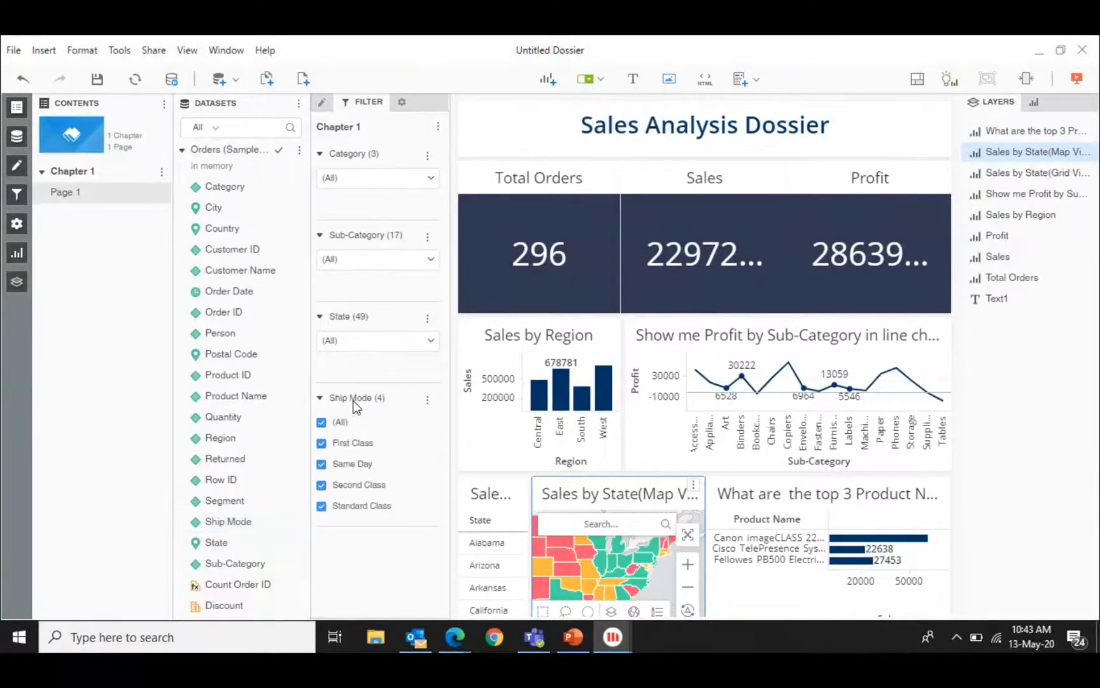
{"action": "left_click", "coordinate": [428, 399]}
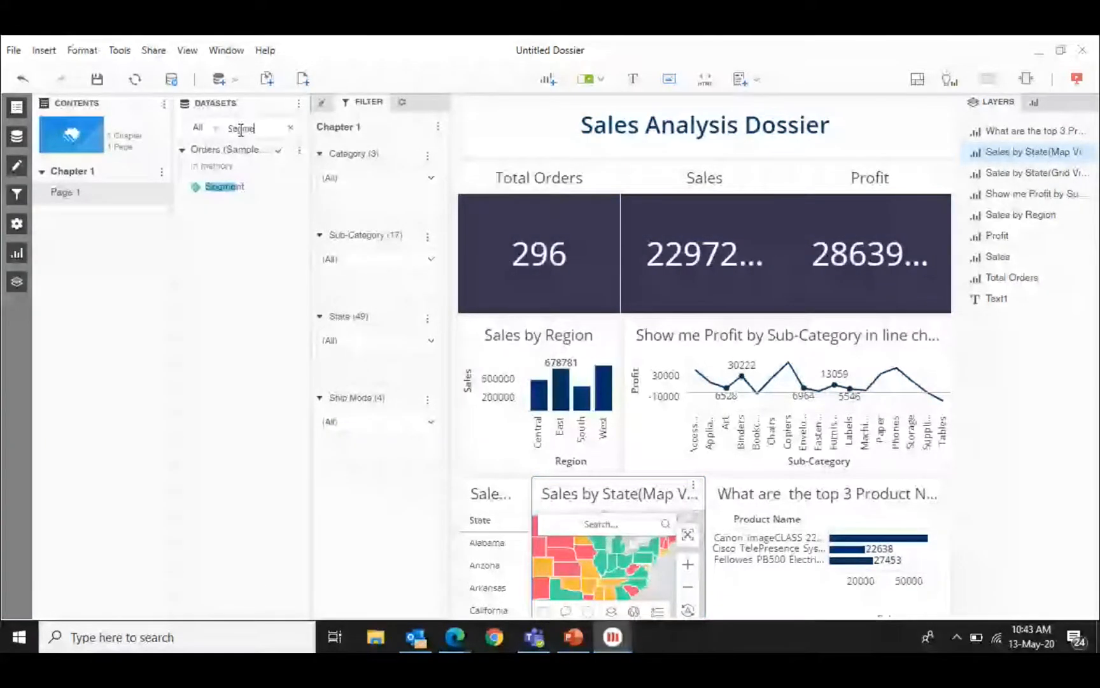
Add Segment as a chapter filter below Ship Mode and set its display style to Drop-down.
{"action": "left_click_drag", "start_coordinate": [216, 186], "coordinate": [427, 481]}
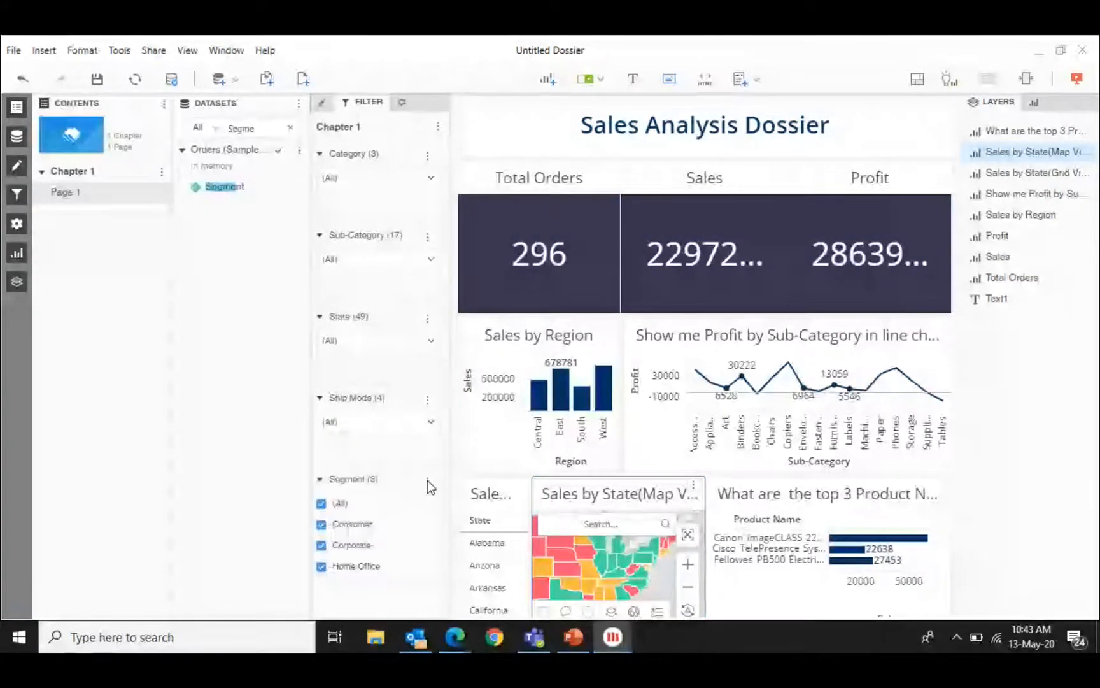
{"action": "left_click", "coordinate": [427, 481]}
{"action": "mouse_move", "coordinate": [484, 395]}
{"action": "left_click", "coordinate": [576, 420]}
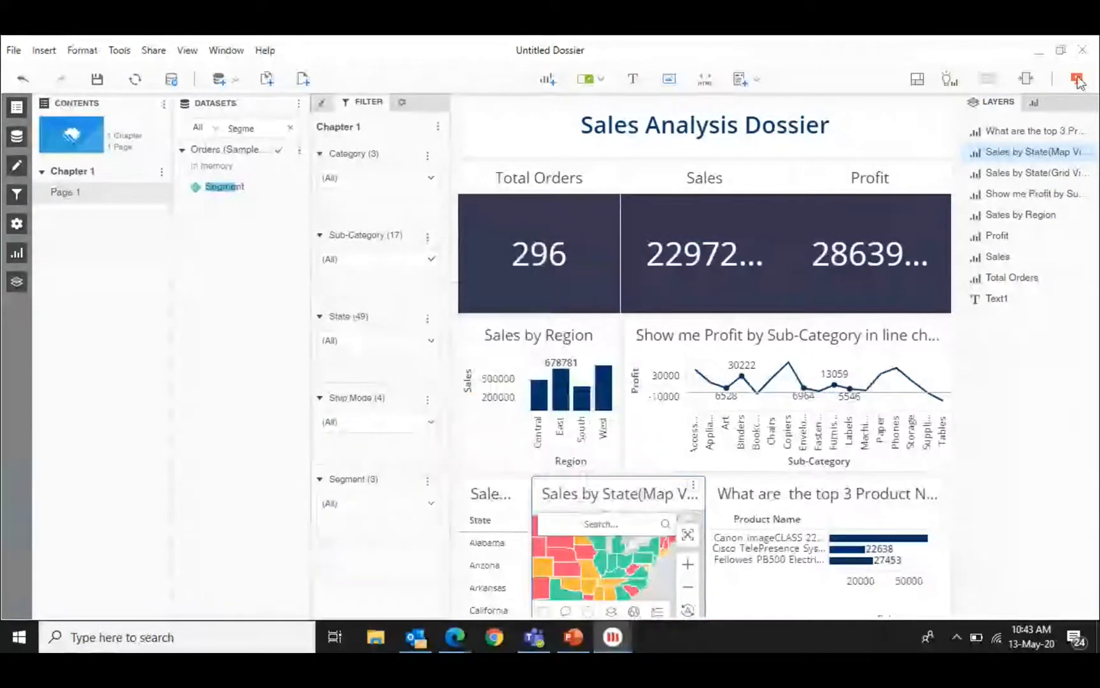
Open the dossier in presentation mode and filter it to the Furniture category and the Chairs sub-category.
{"action": "left_click", "coordinate": [1077, 78]}
{"action": "mouse_move", "coordinate": [275, 521]}
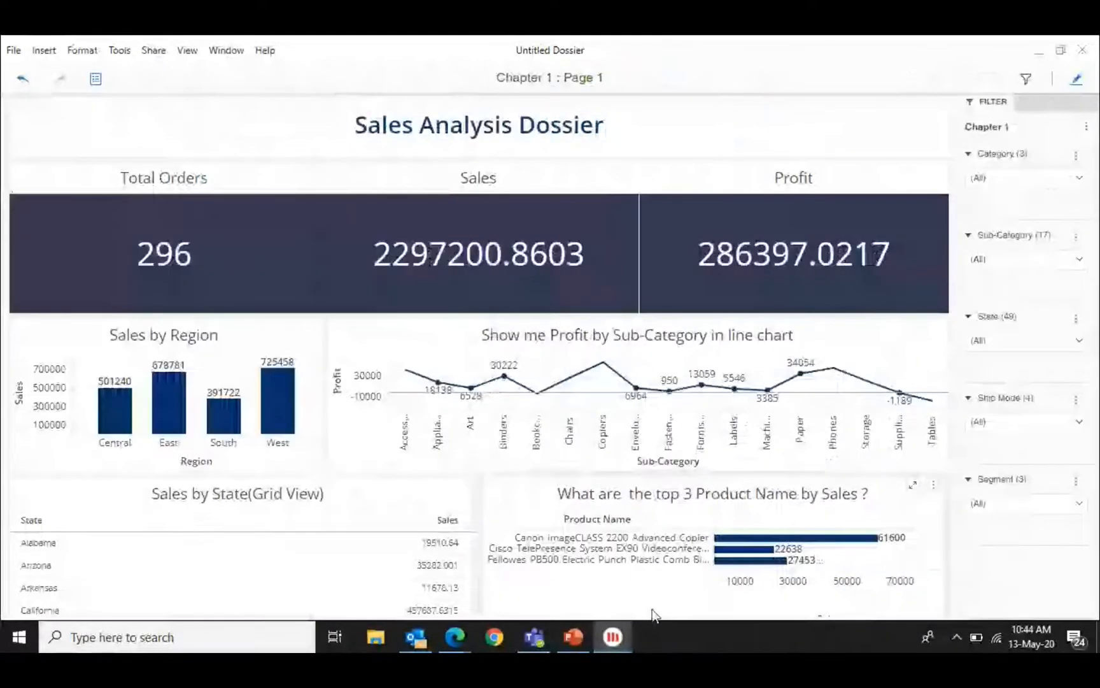
{"action": "left_click", "coordinate": [1027, 179]}
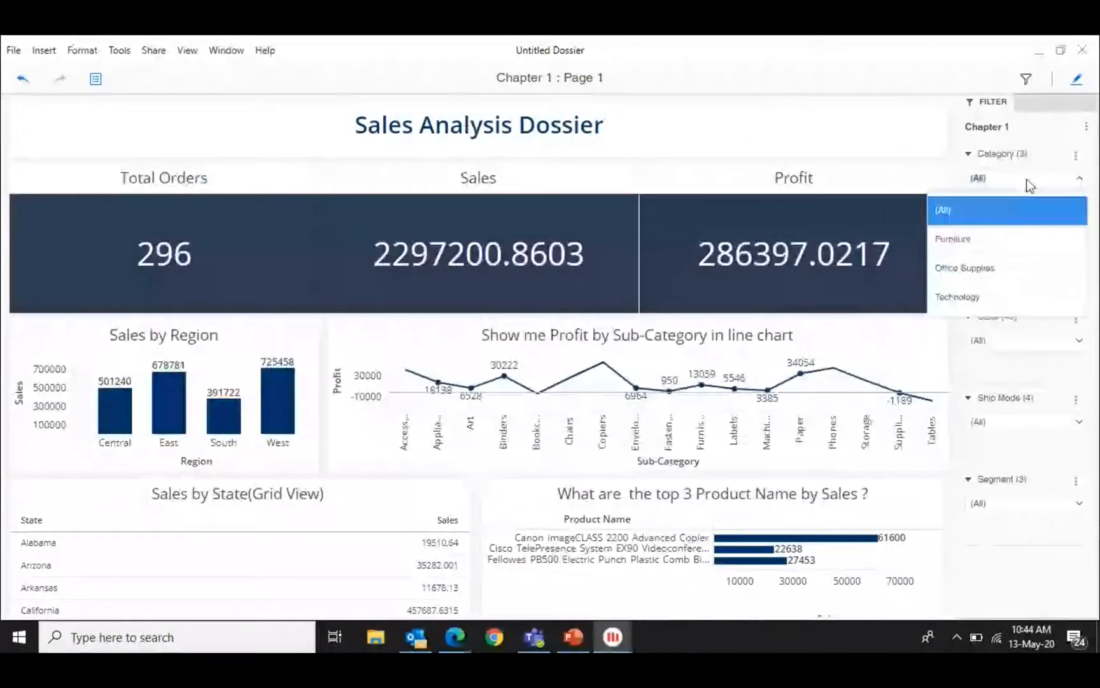
{"action": "left_click", "coordinate": [992, 247]}
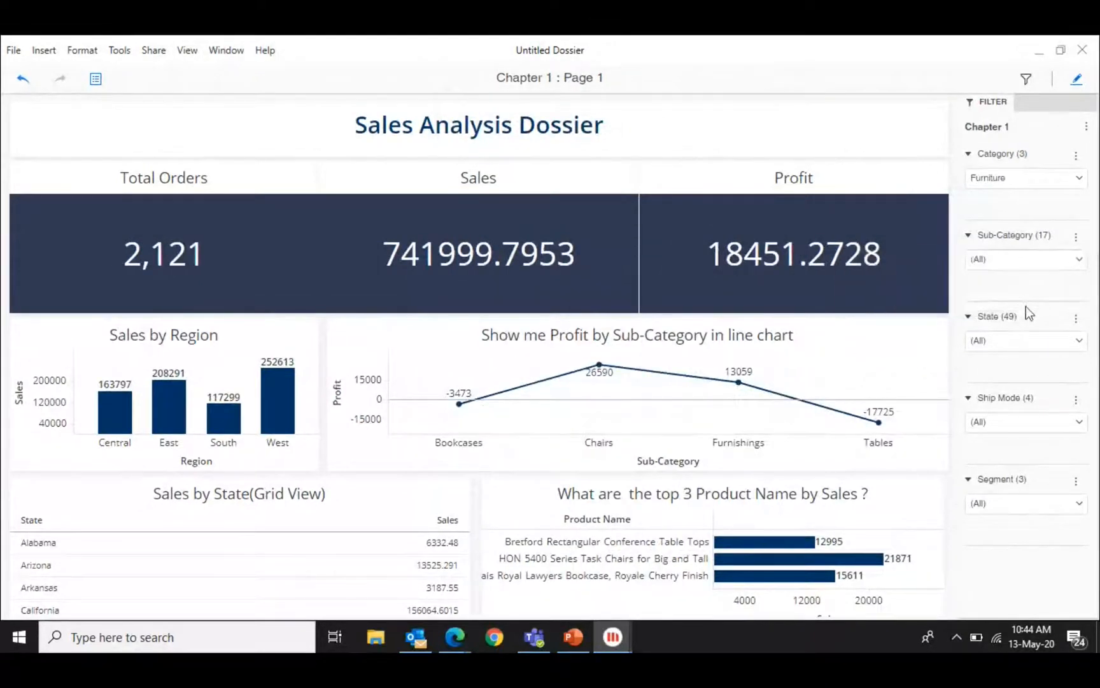
{"action": "left_click", "coordinate": [1081, 261]}
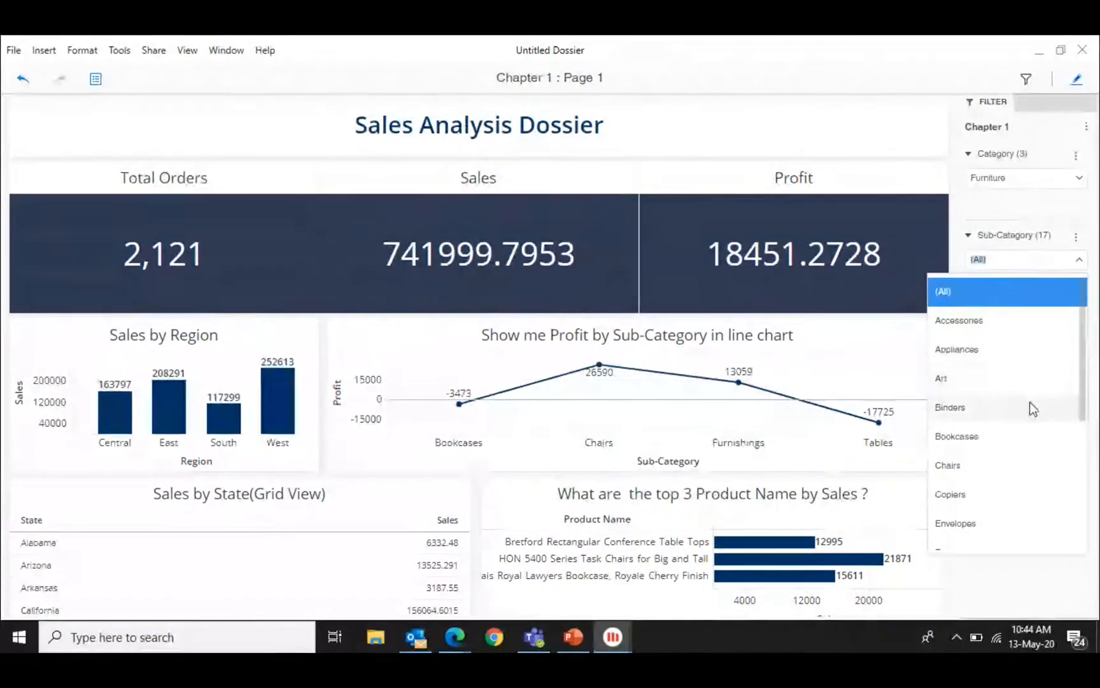
{"action": "left_click", "coordinate": [983, 467]}
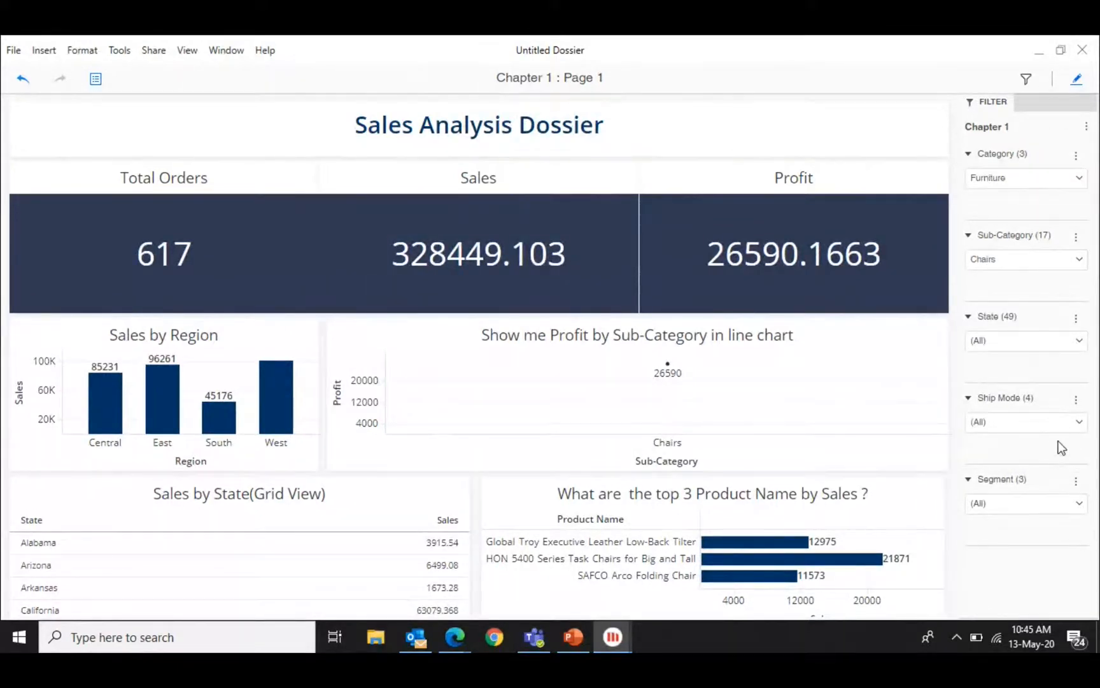
Filter the presented page to the Second Class ship mode and reset the ship mode filter to (All).
{"action": "left_click", "coordinate": [1076, 422]}
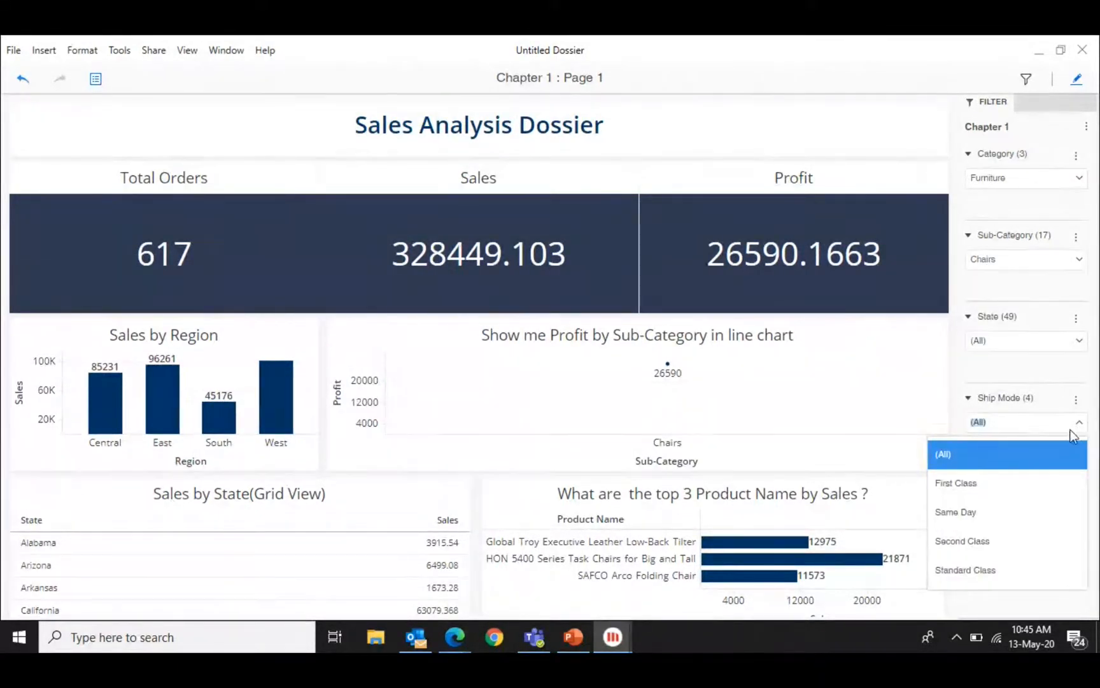
{"action": "left_click", "coordinate": [984, 536]}
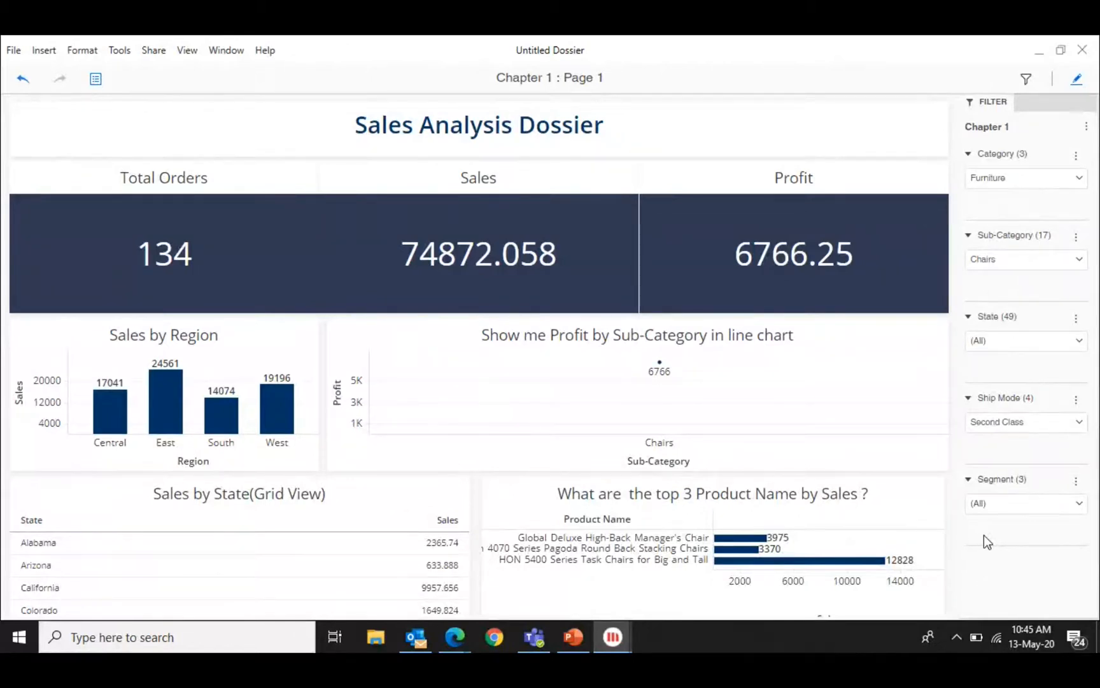
{"action": "left_click", "coordinate": [1073, 422]}
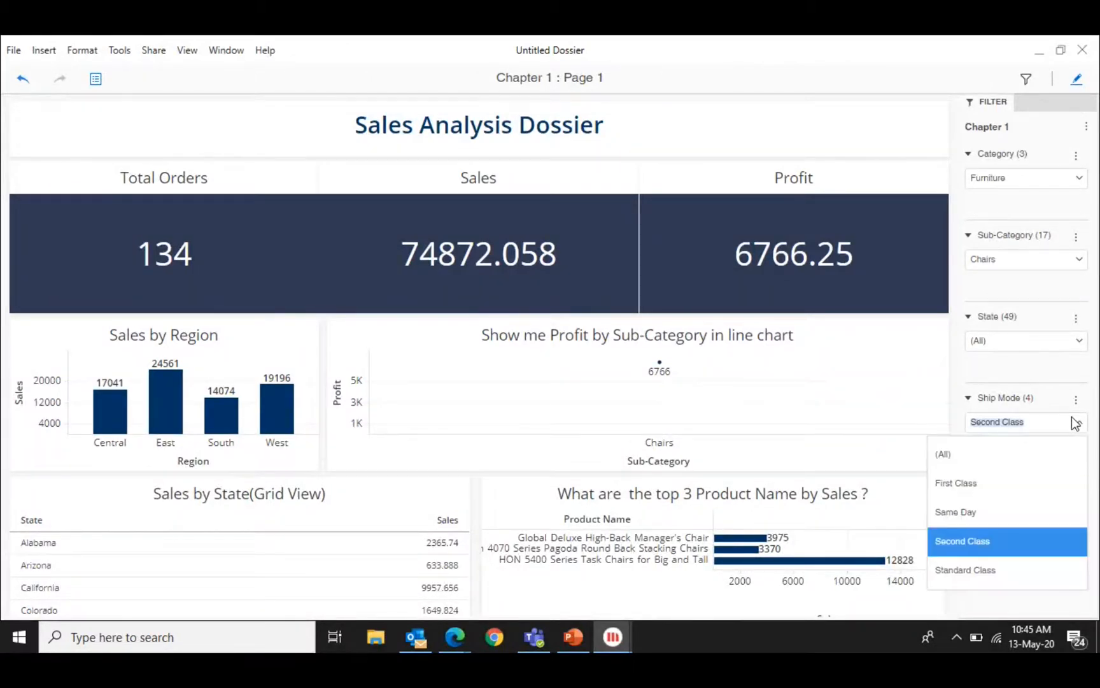
{"action": "left_click", "coordinate": [941, 452]}
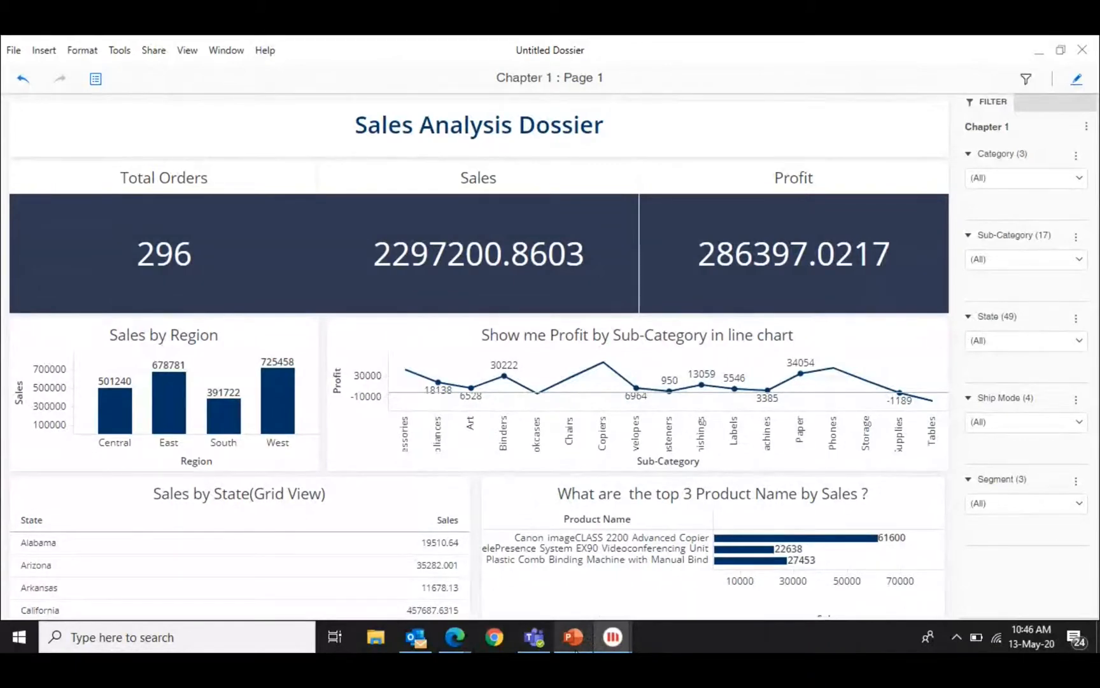
Switch to the Partner Enablement.pptx presentation in PowerPoint, collapse its slide sections and go to the Semantic Graph section.
{"action": "left_click", "coordinate": [575, 642]}
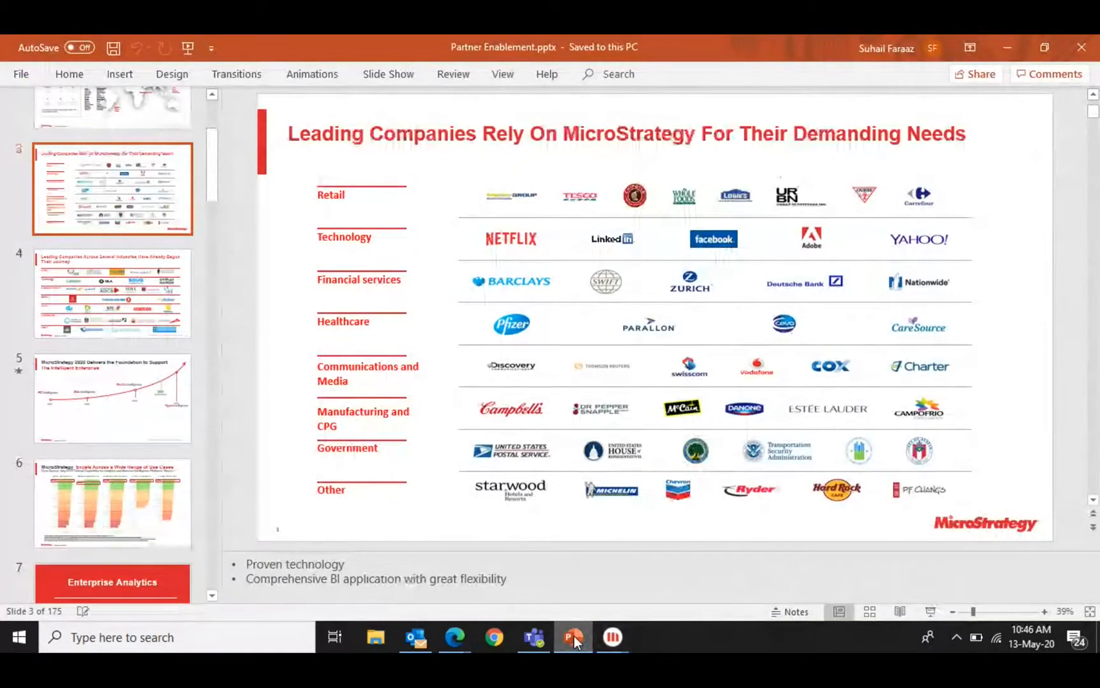
{"action": "scroll", "coordinate": [108, 255], "scroll_direction": "up", "scroll_amount": 3}
{"action": "left_click", "coordinate": [21, 106]}
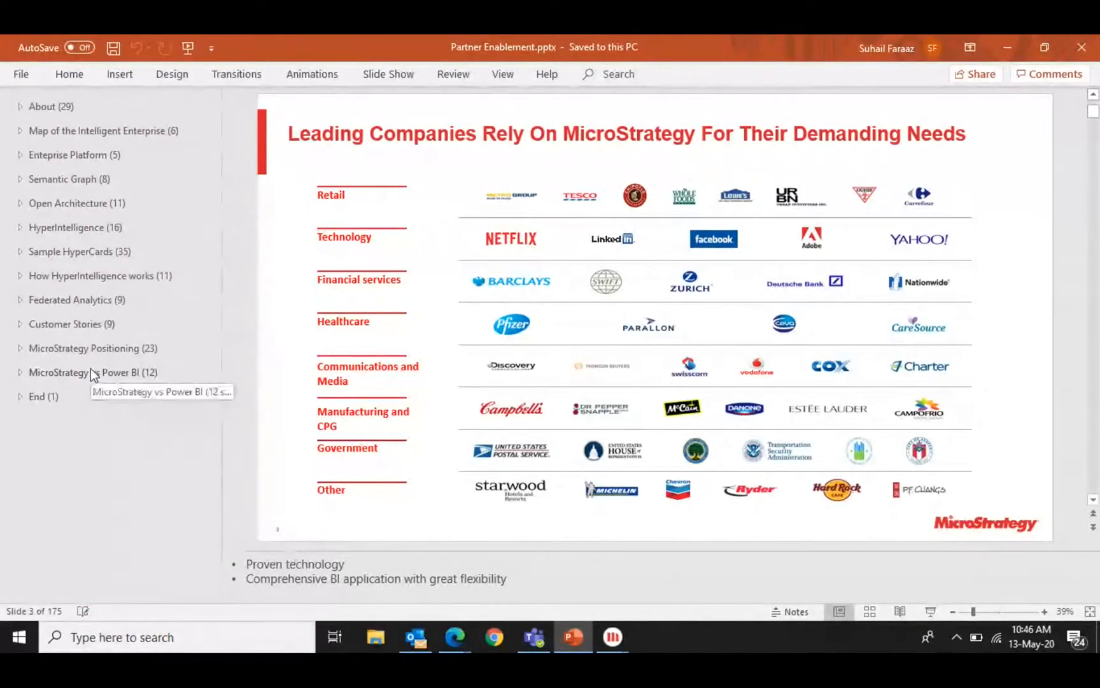
{"action": "left_click", "coordinate": [74, 185]}
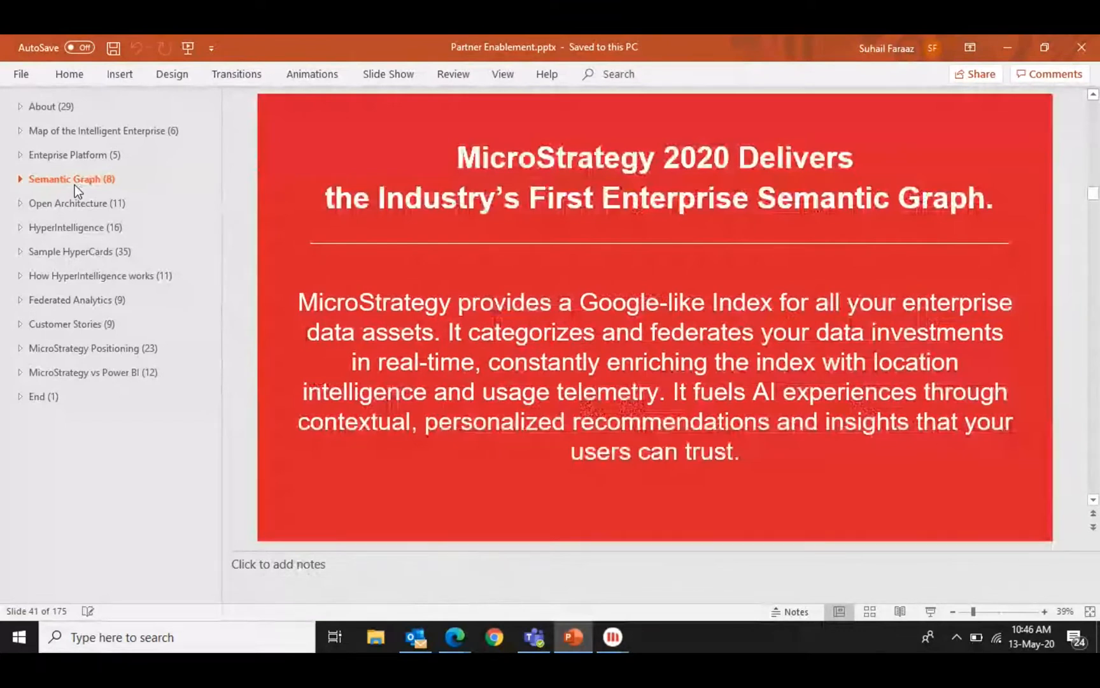